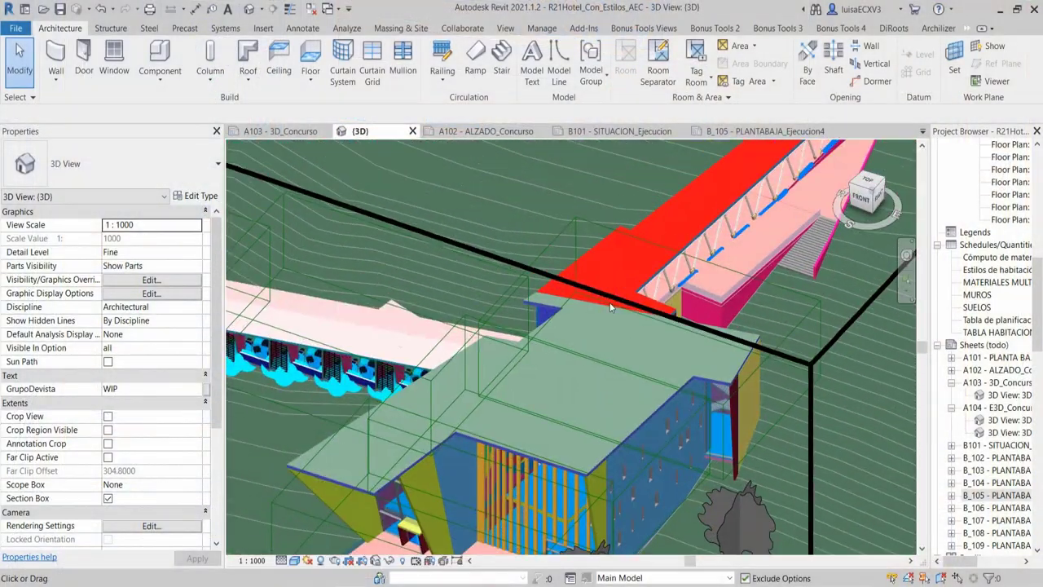
Scroll through the exported hotel plan PDF down to the A104 sectioned 3D view sheet
scroll(623, 291, "up", 10)
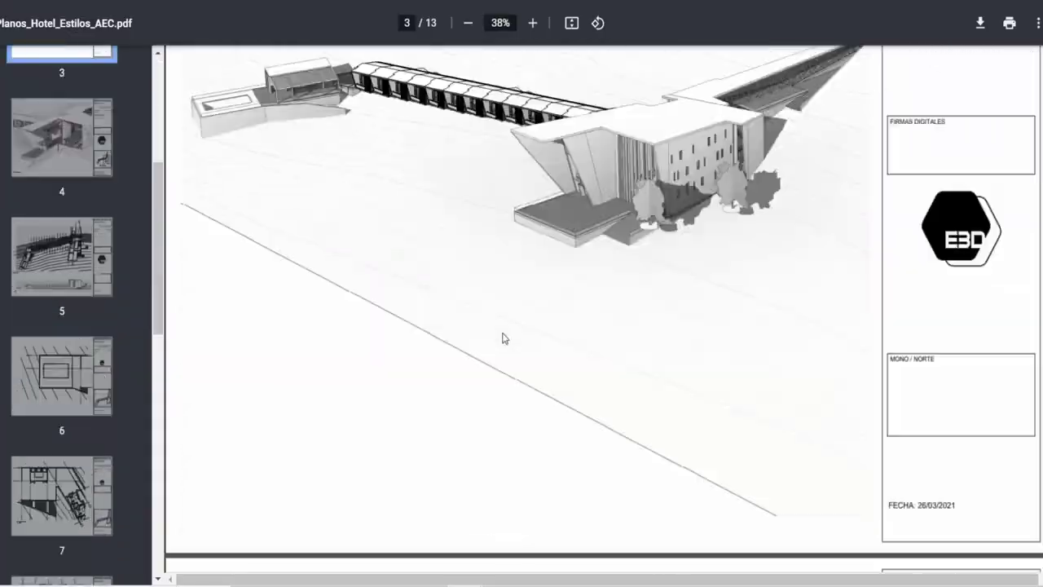
scroll(502, 338, "down", 5)
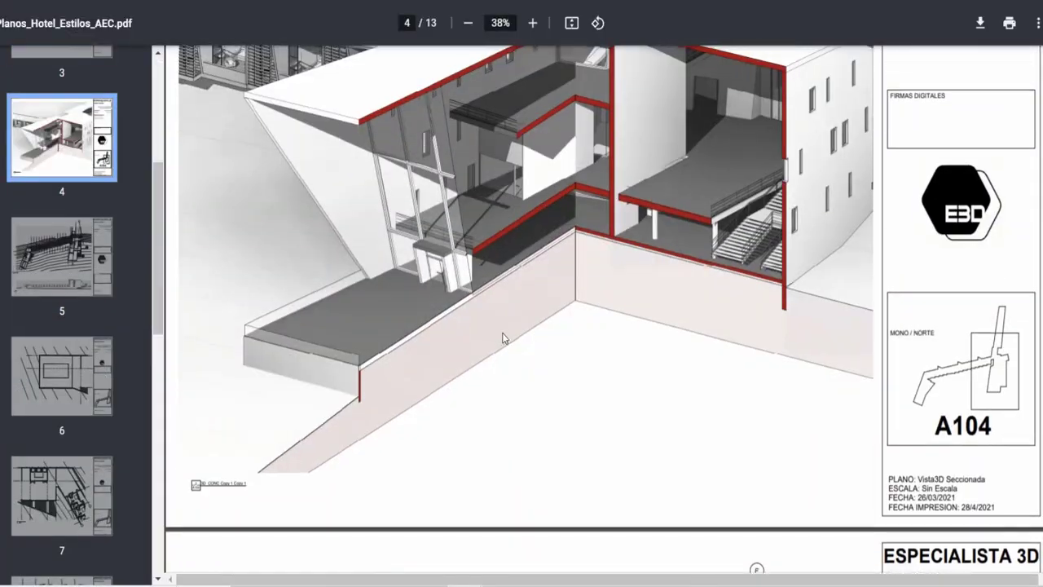
scroll(503, 338, "down", 5)
scroll(502, 338, "down", 15)
scroll(503, 338, "down", 15)
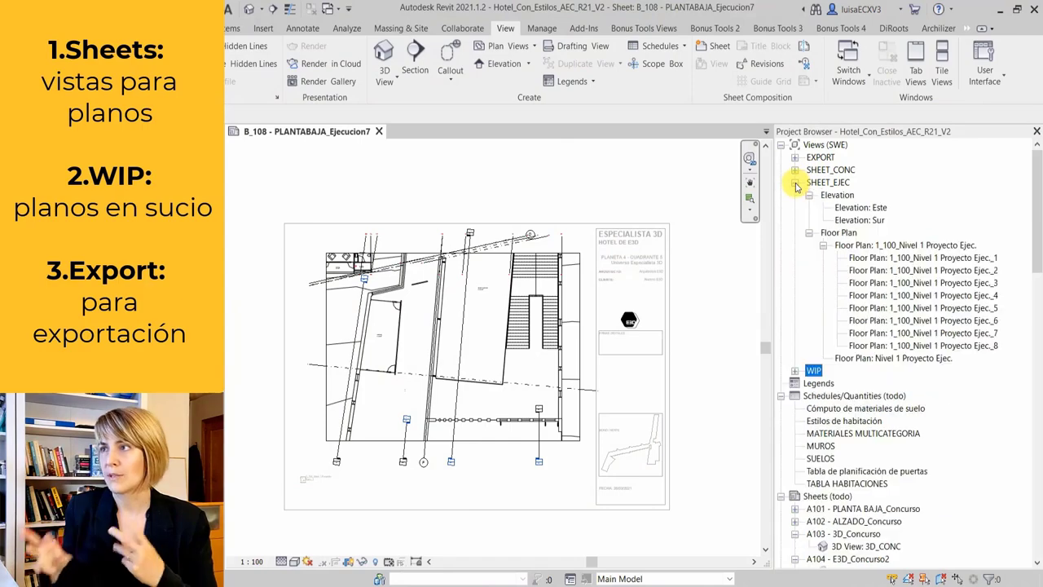
Open the floor plan 1_100_Nivel 1 Proyecto Ejec._2 from SHEET_EJEC, dismissing the save reminder
left_click(795, 169)
left_click(794, 169)
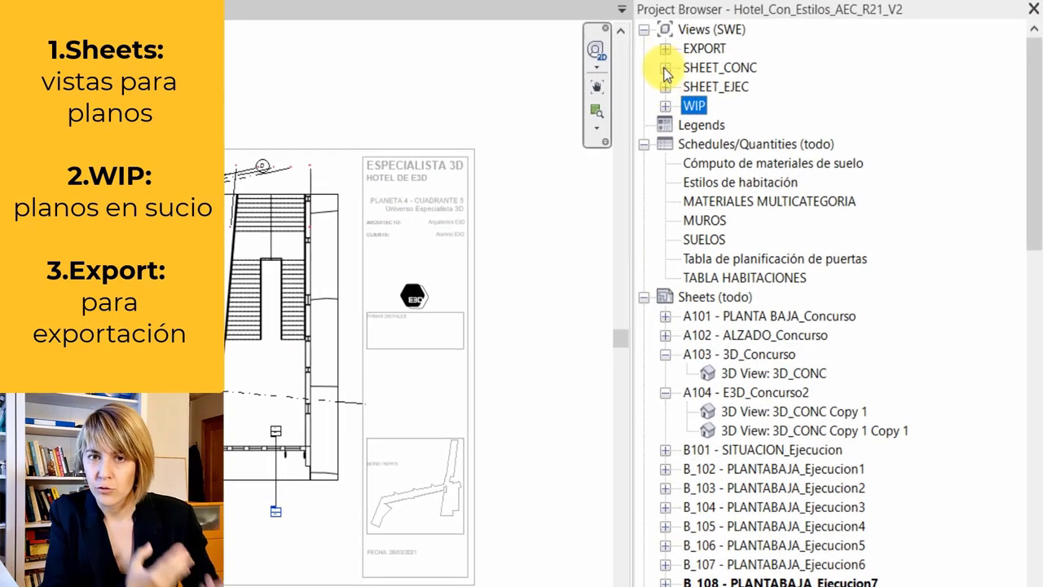
left_click(665, 107)
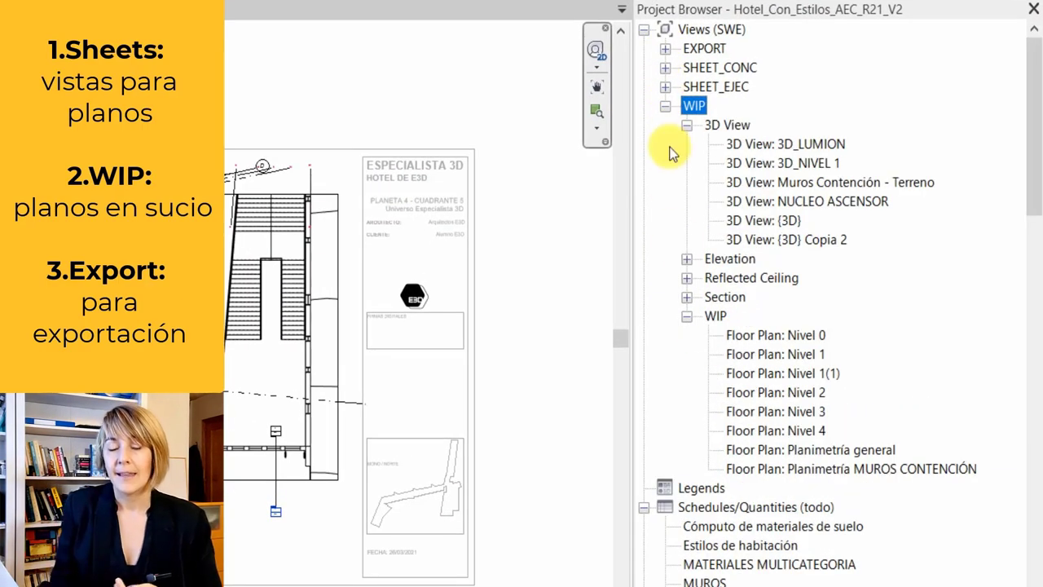
left_click(666, 107)
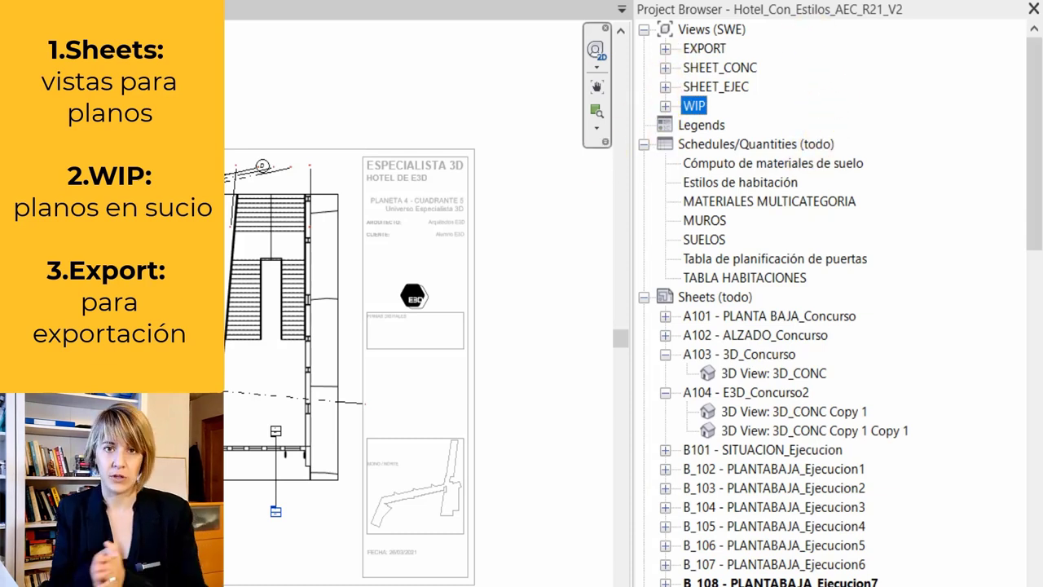
left_click(666, 86)
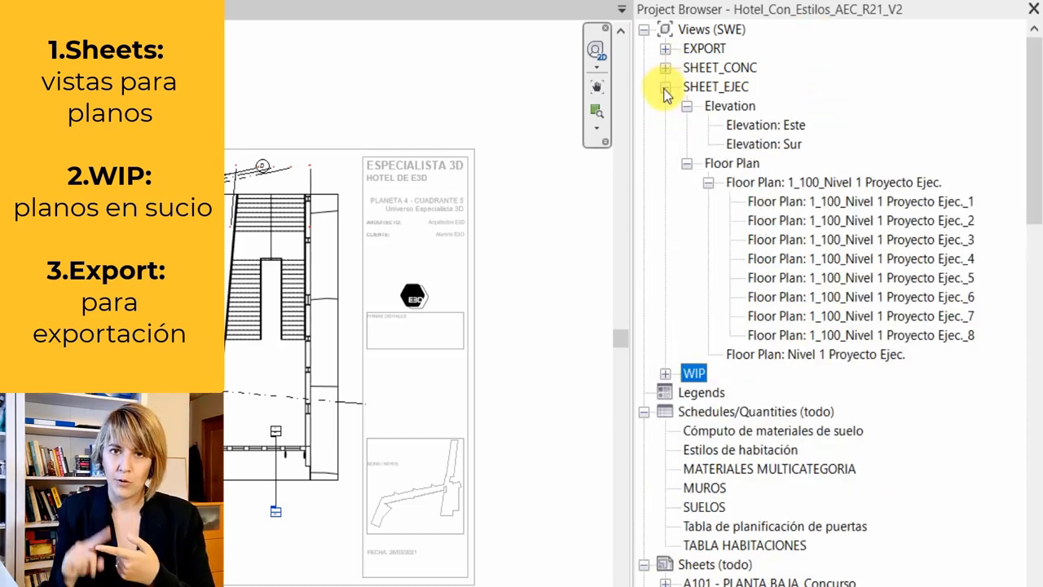
double_click(781, 221)
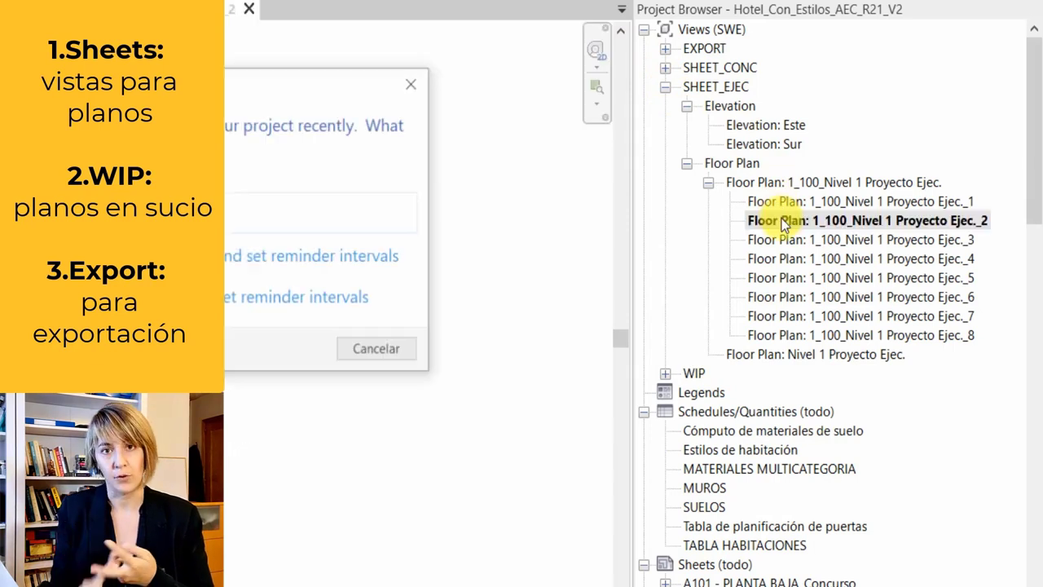
left_click(363, 350)
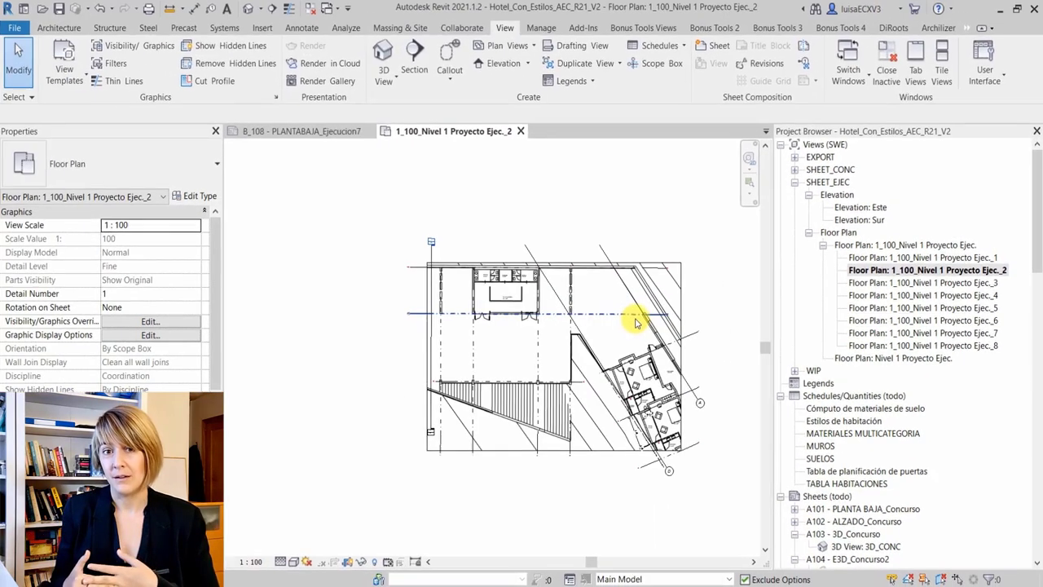
Open the 3D view NUCLEO ASCENSOR from the WIP group
scroll(635, 323, "up", 1)
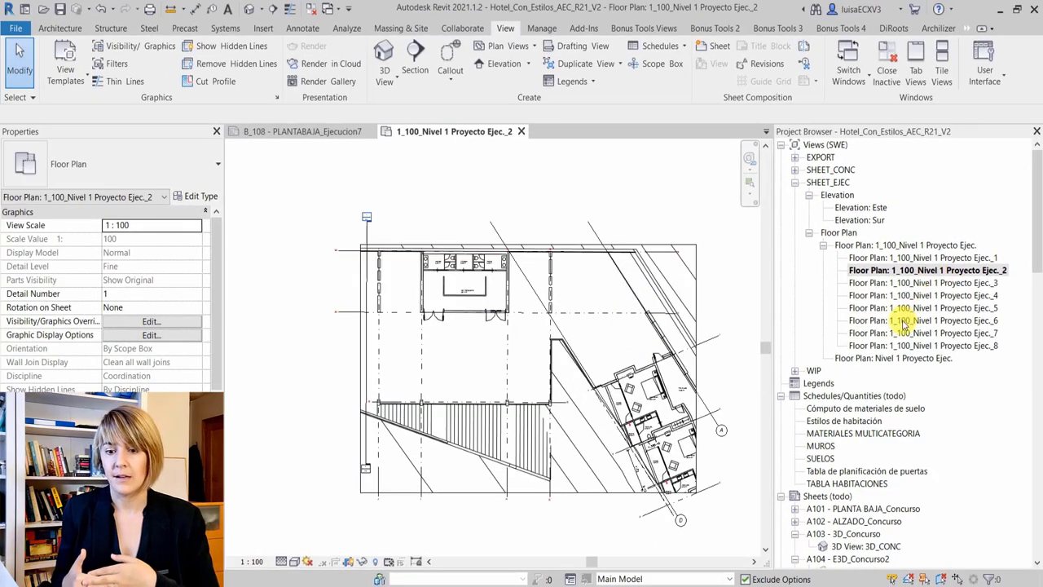
scroll(902, 324, "down", 3)
left_click(794, 246)
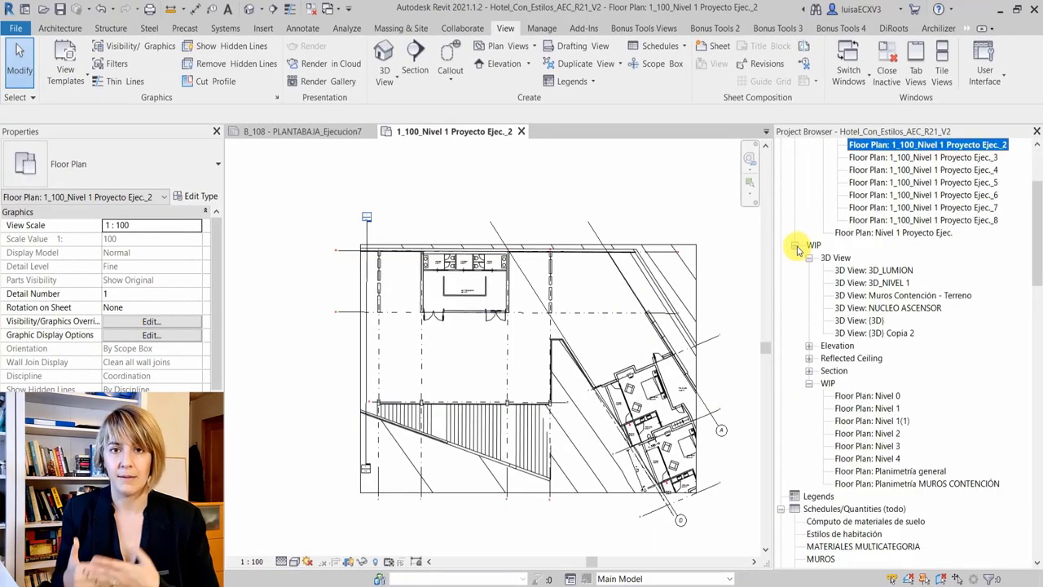
double_click(854, 308)
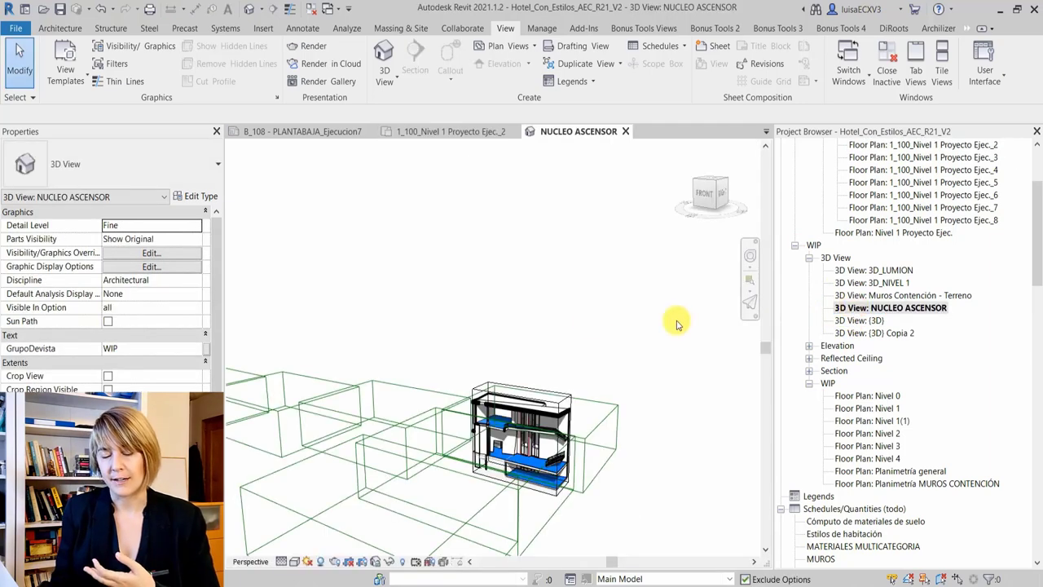
scroll(446, 298, "down", 1)
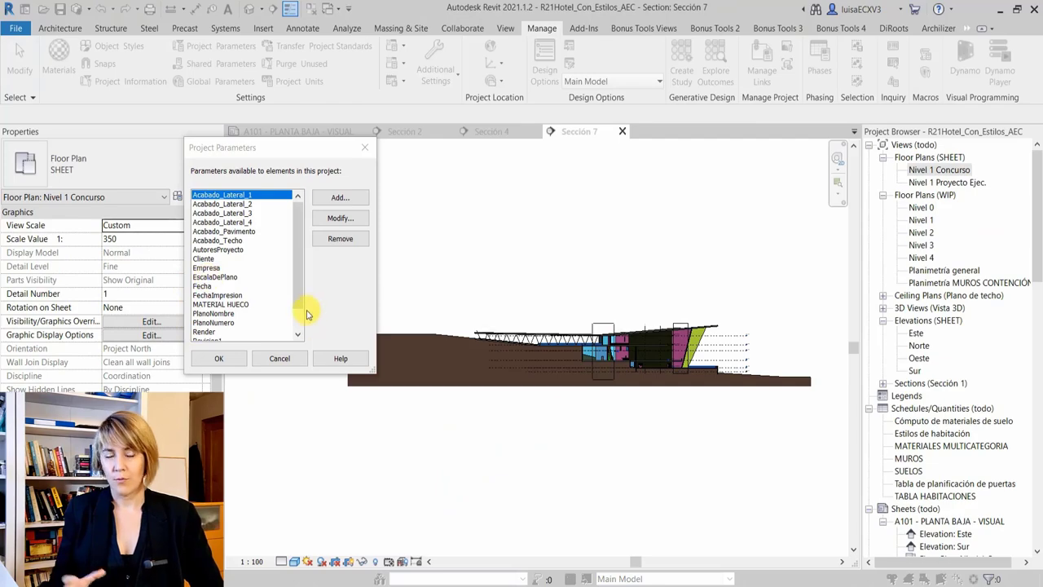
Add a shared project parameter, choosing GrupoDevista from the GEN parameter group
left_click(298, 329)
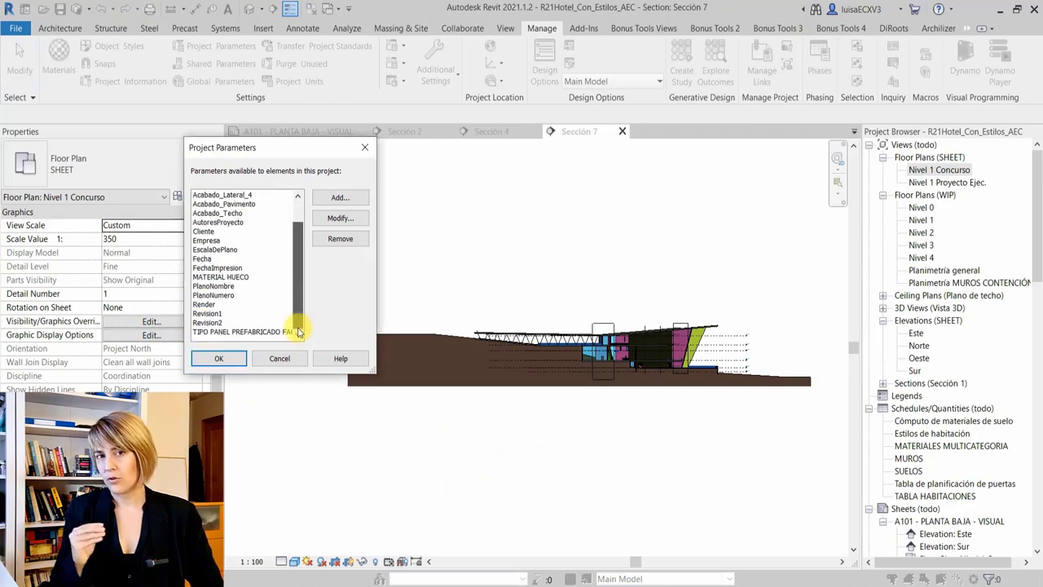
left_click(328, 202)
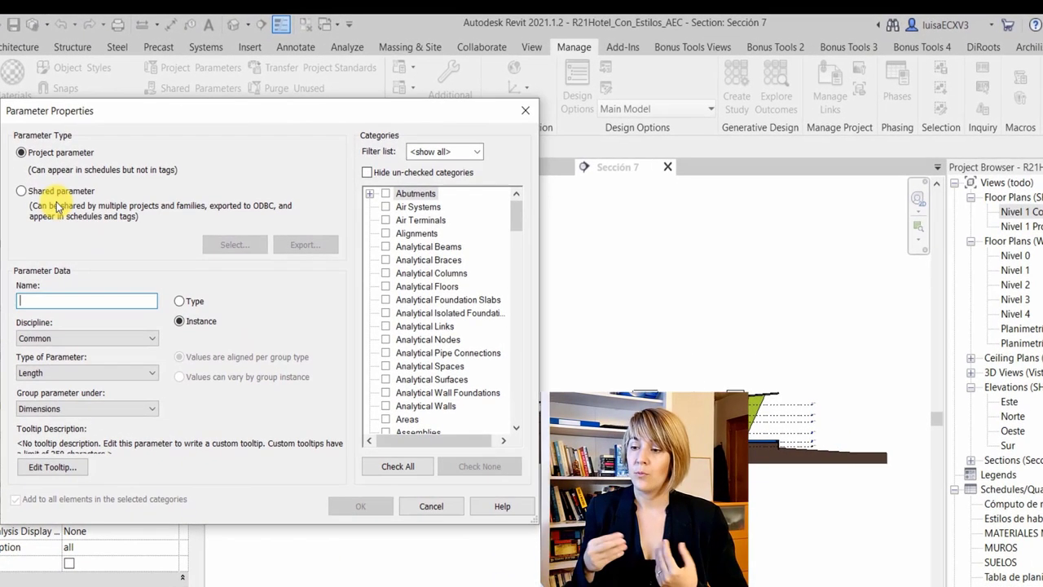
left_click(59, 192)
left_click(224, 245)
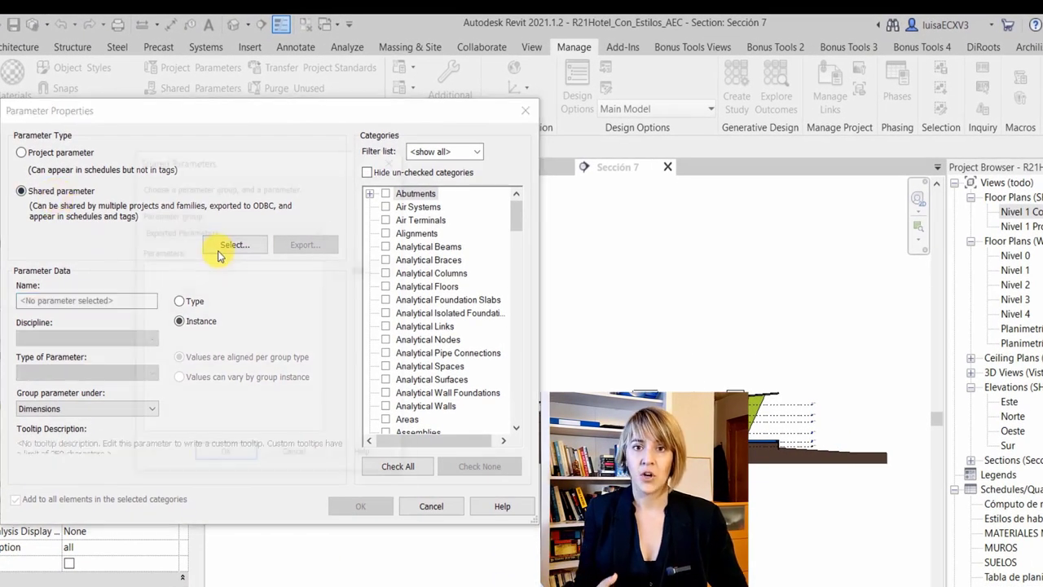
left_click(232, 254)
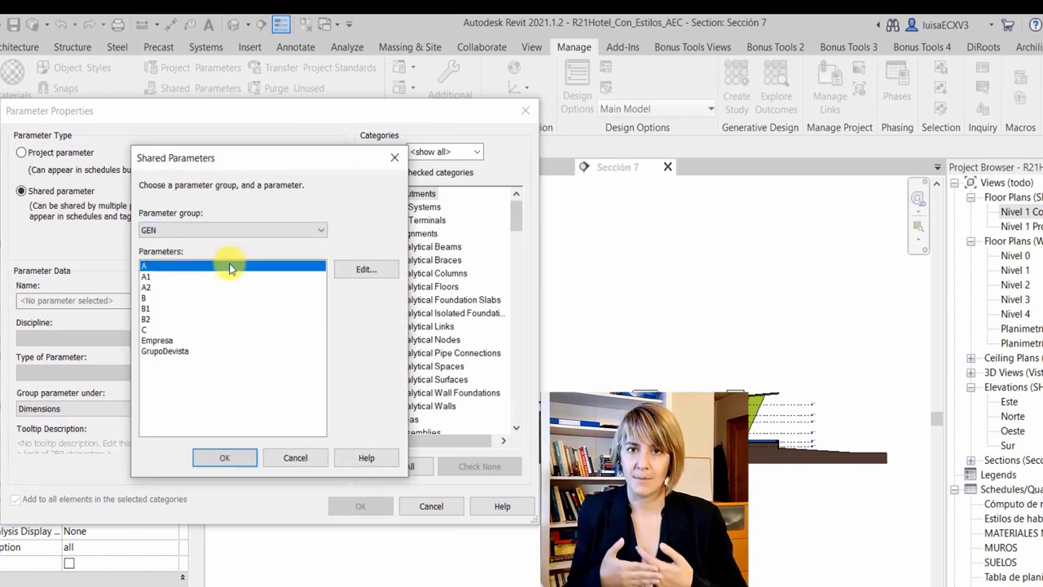
left_click(189, 351)
left_click(213, 456)
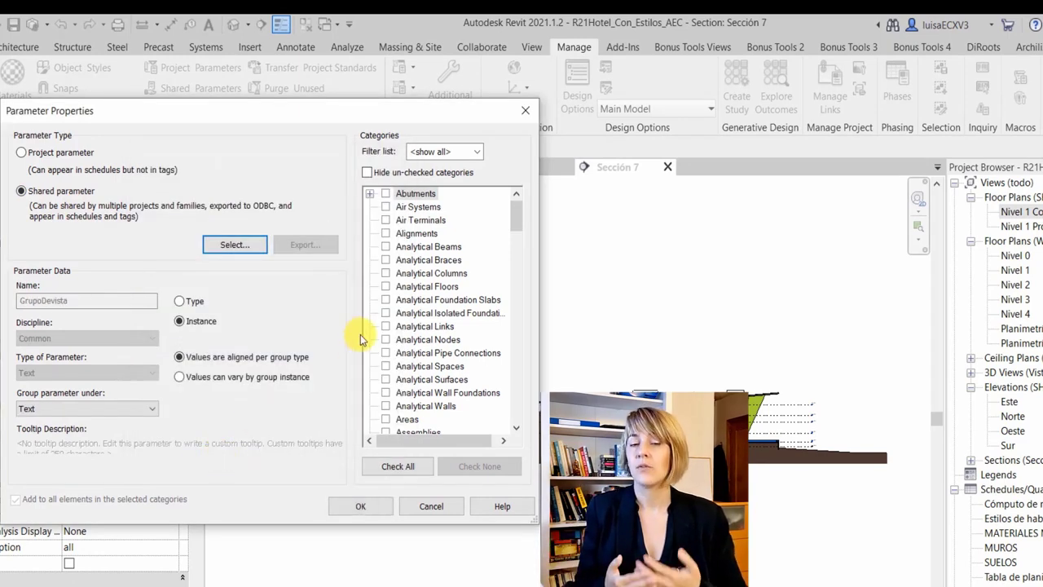
Assign GrupoDevista to the Views category, confirm it, and begin entering the value WIP
scroll(514, 263, "down", 4)
left_click_drag(516, 249, 513, 415)
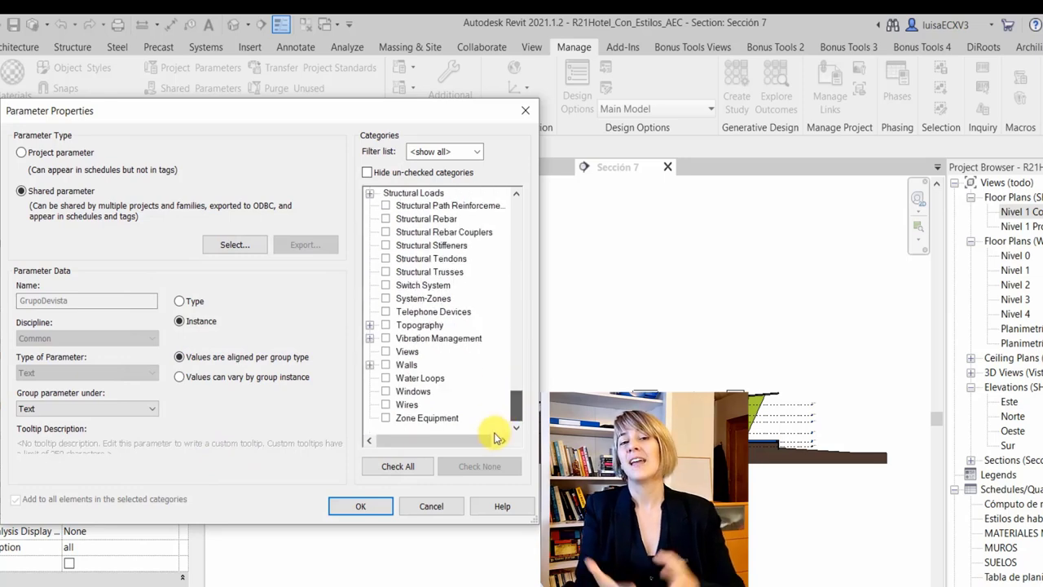
left_click(364, 504)
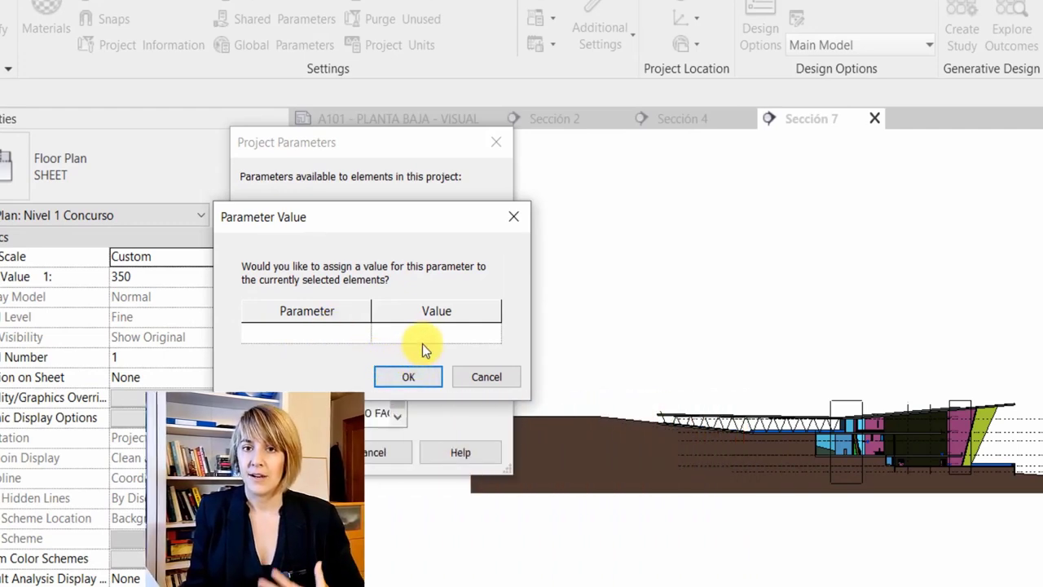
left_click(426, 338)
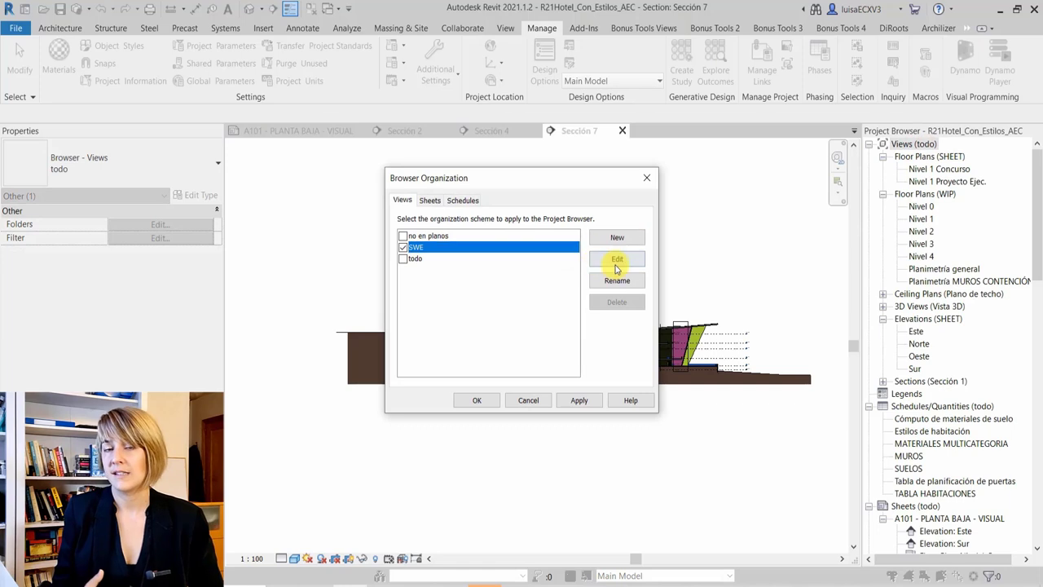
Set the browser organization to filter by GrupoDevista (Equal to) and group views by GrupoDevista
left_click(617, 259)
left_click(459, 198)
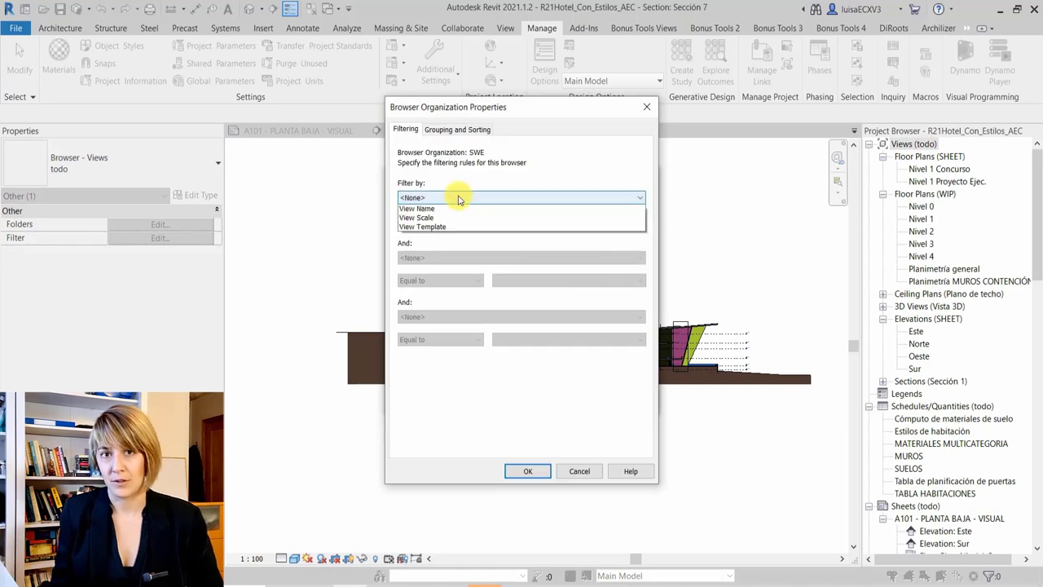
left_click(446, 264)
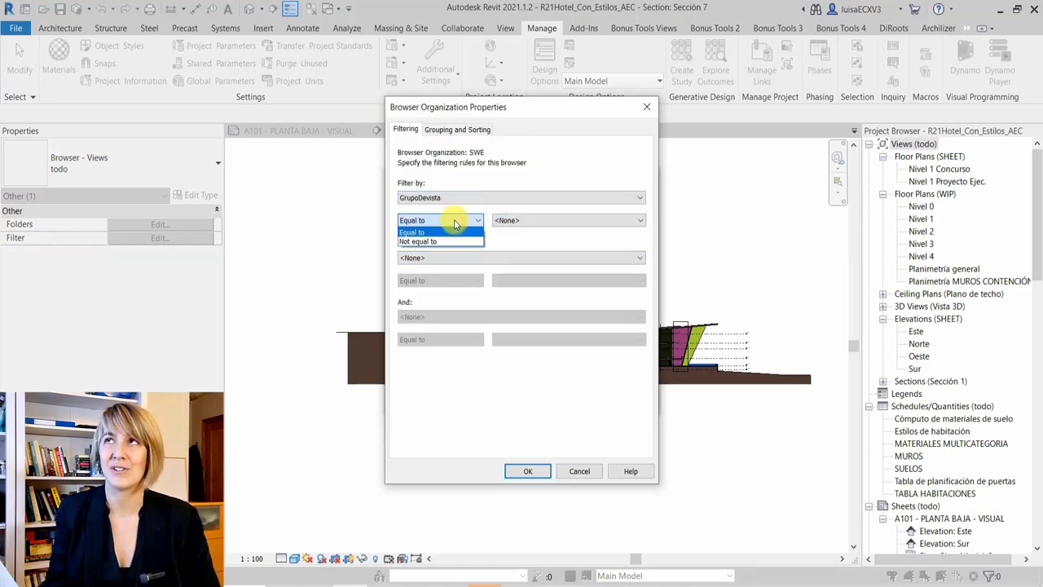
left_click(462, 197)
left_click(457, 129)
left_click(551, 182)
left_click(488, 313)
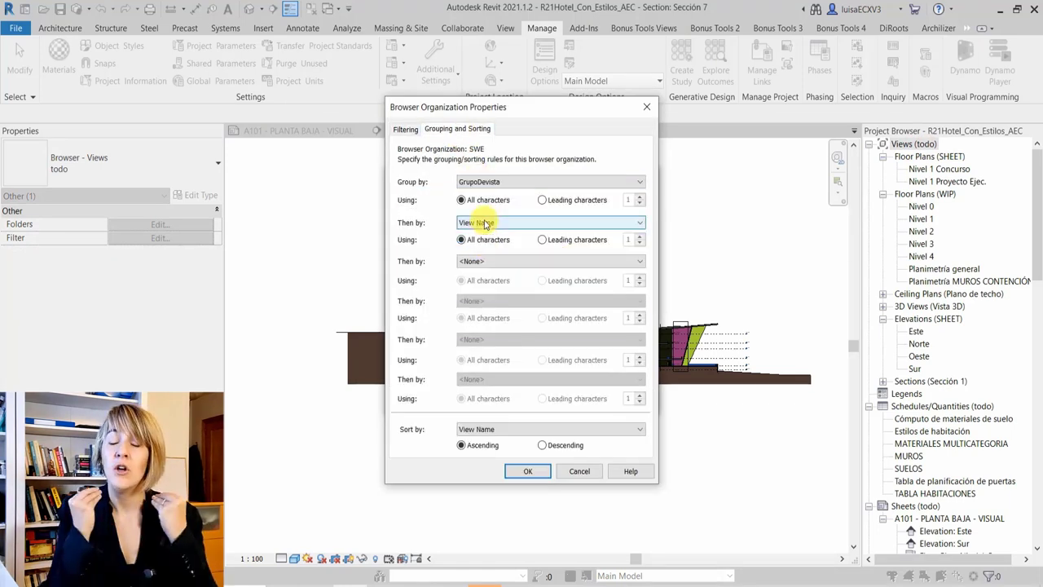
left_click(527, 471)
left_click(475, 398)
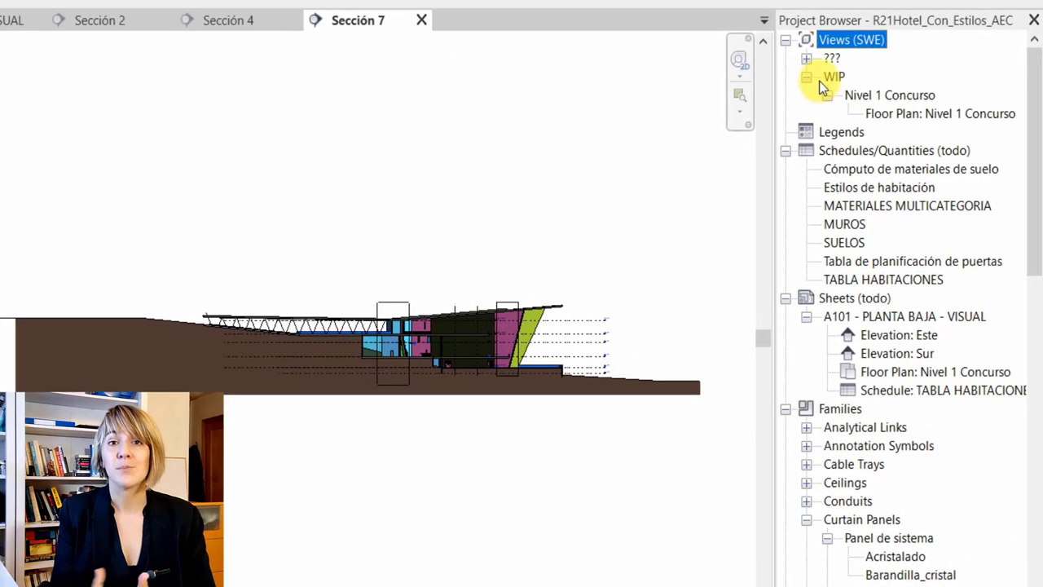
Expand the ??? group of ungrouped views and select the 3D_LUMION 3D view
left_click(806, 59)
scroll(842, 284, "down", 1)
scroll(843, 465, "down", 3)
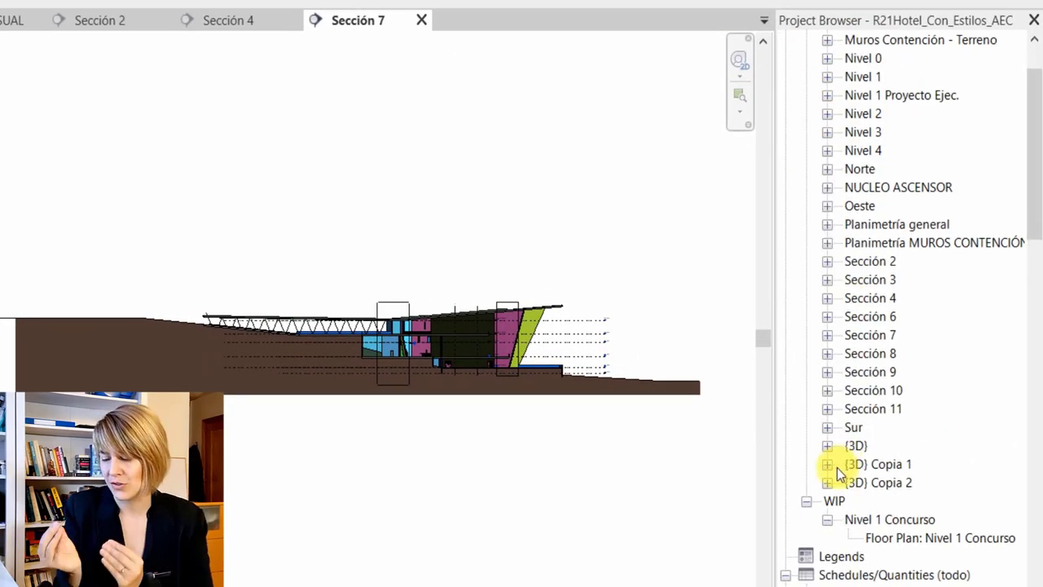
scroll(826, 252, "up", 4)
left_click(805, 59)
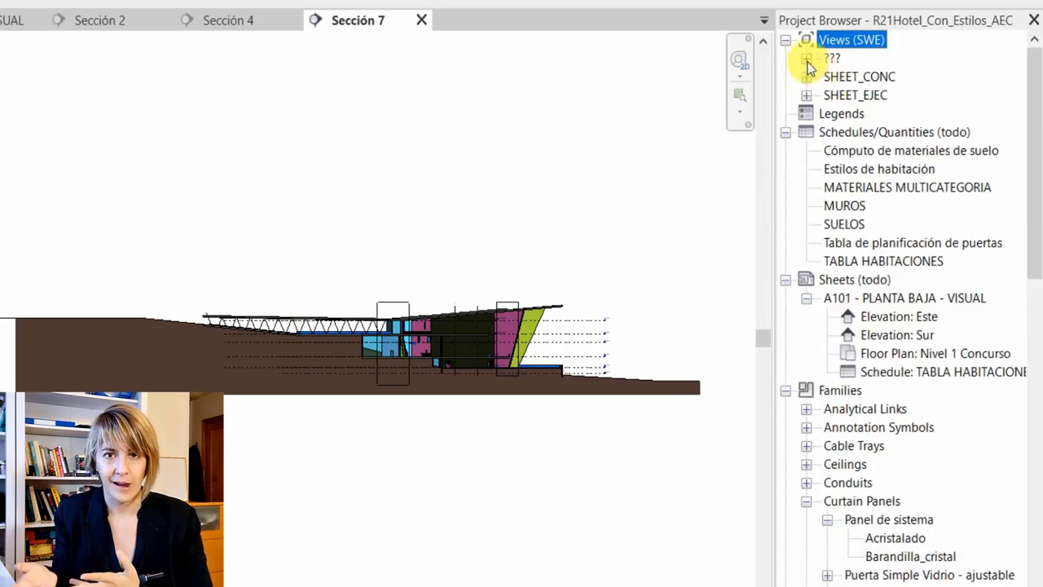
left_click(806, 59)
left_click(826, 76)
left_click(896, 95)
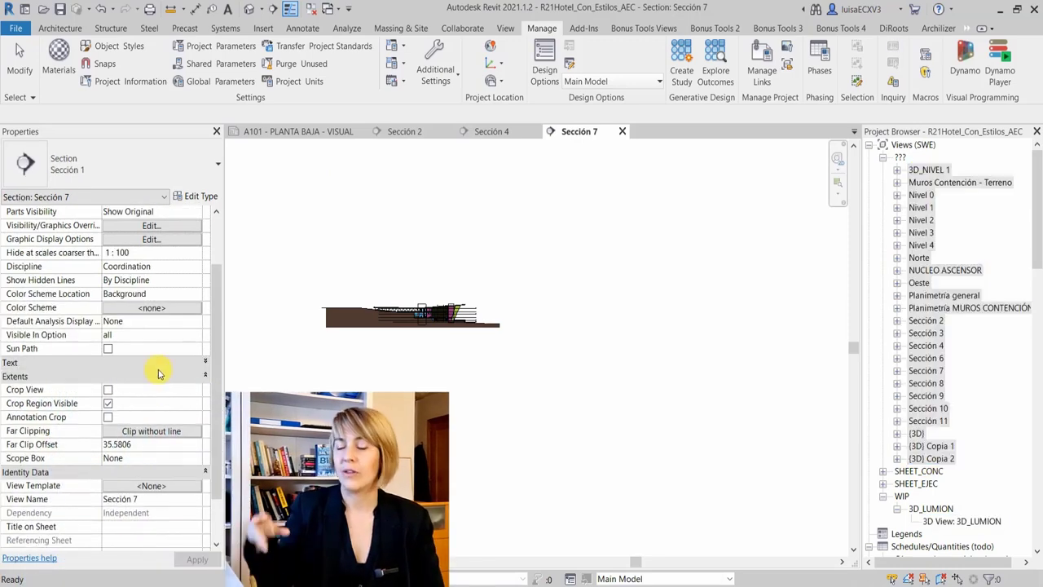
Set GrupoDevista to WIP for Sección 7 and the Nivel 2–4 plan views
left_click(158, 369)
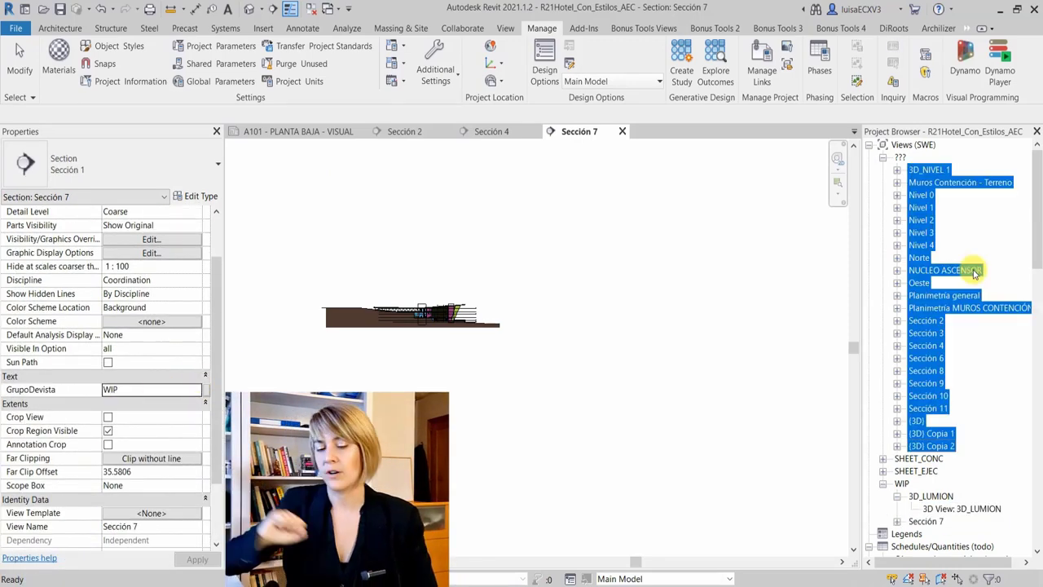
left_click(897, 245)
left_click(925, 258)
left_click(896, 232)
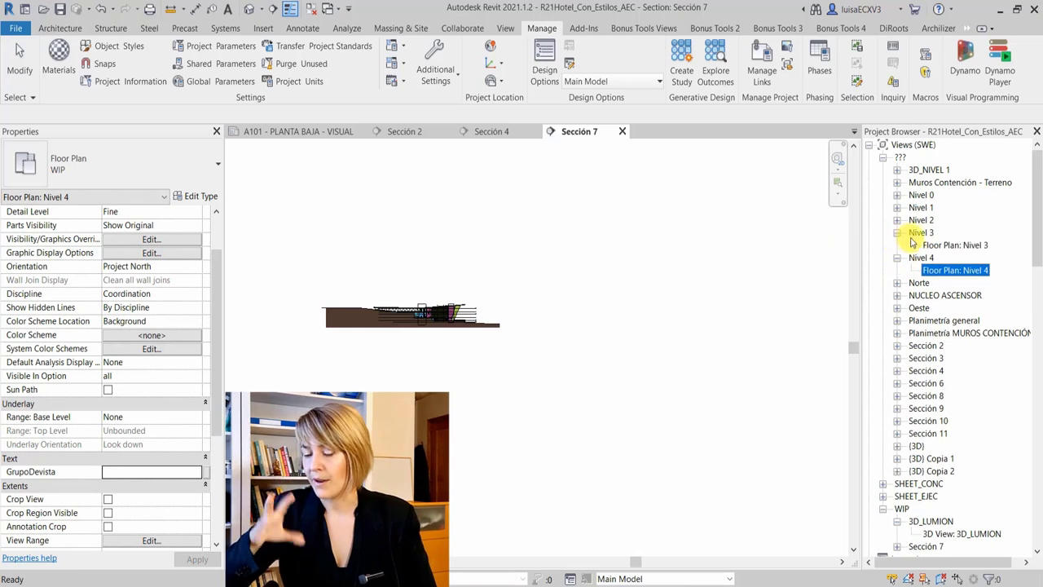
left_click(897, 220)
left_click(955, 233, "shift")
left_click(172, 404)
type("W")
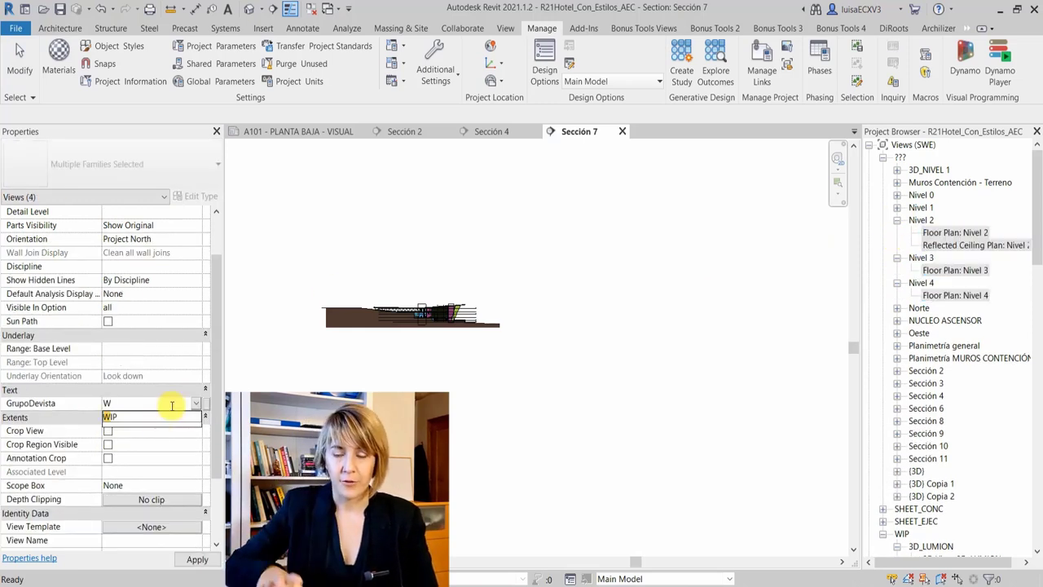
key("Return")
Expand the Sección 2, 3, 4, 6 and 8 entries to check their grouping
left_click(897, 283)
left_click(897, 308)
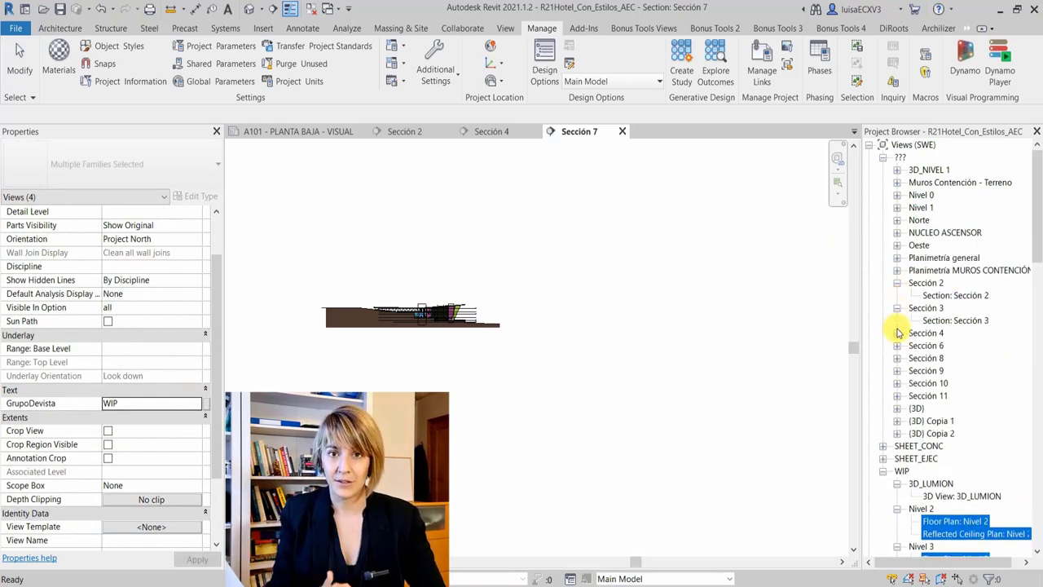
left_click(897, 333)
left_click(897, 357)
left_click(897, 383)
scroll(626, 275, "down", 2)
scroll(626, 275, "up", 3)
Remove the second sub-grouping level from the views' browser organization scheme
right_click(913, 145)
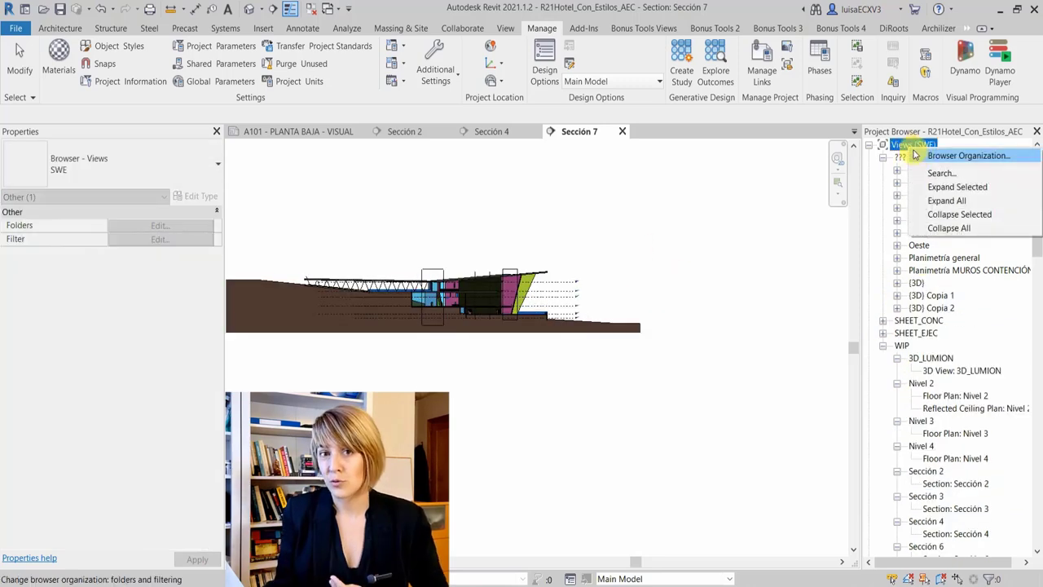
left_click(968, 156)
left_click(614, 256)
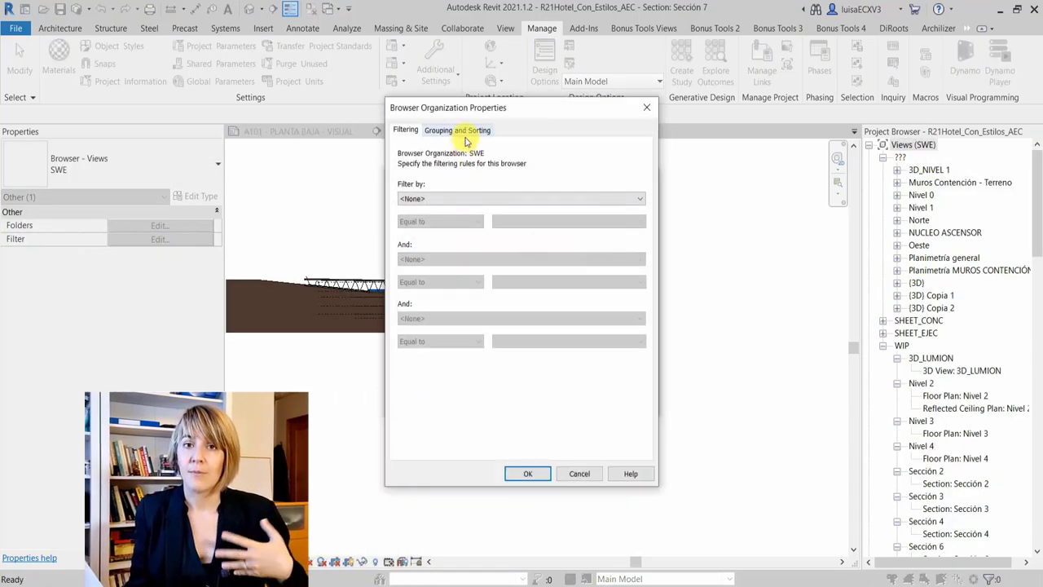
left_click(459, 130)
left_click(473, 223)
left_click(488, 238)
left_click(527, 474)
key("Return")
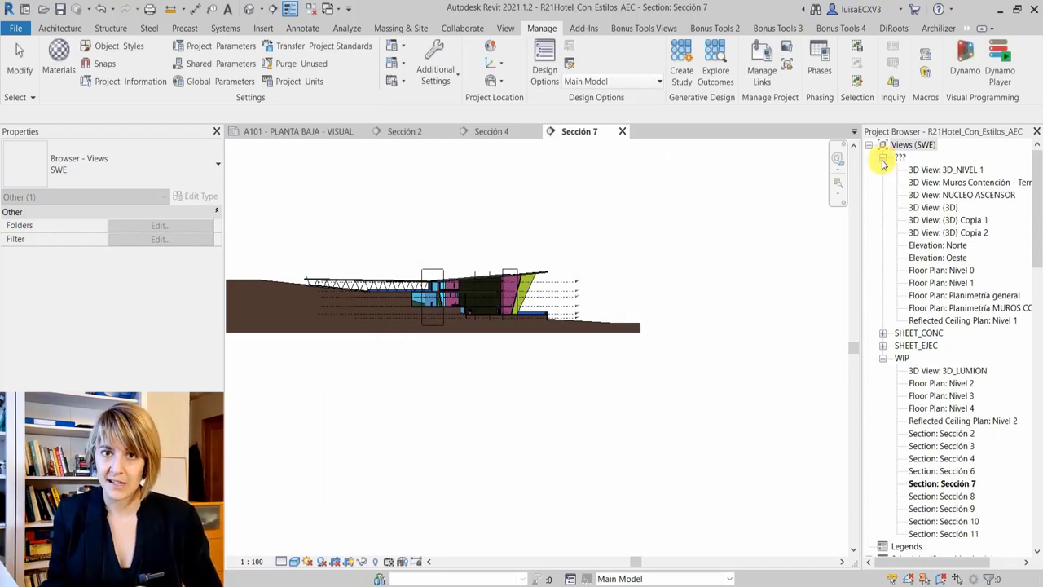
Select all views remaining under ??? and set their GrupoDevista to WIP
left_click(945, 169)
left_click(961, 320, "shift")
right_click(937, 285)
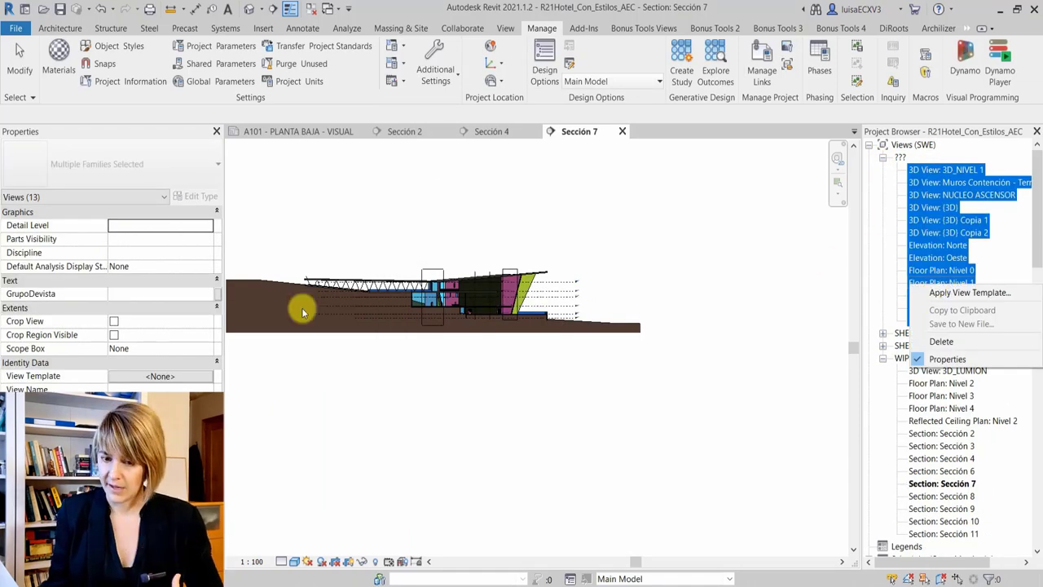
left_click(194, 291)
left_click(937, 244)
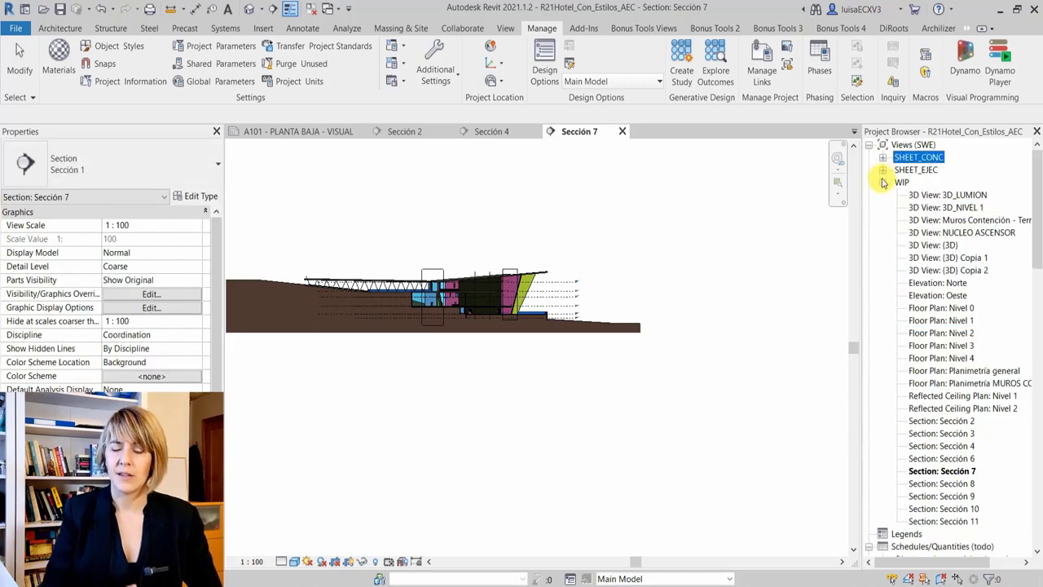
Add a sub-grouping of views by their view type in the browser organization
right_click(912, 144)
left_click(929, 151)
left_click(617, 256)
left_click(468, 224)
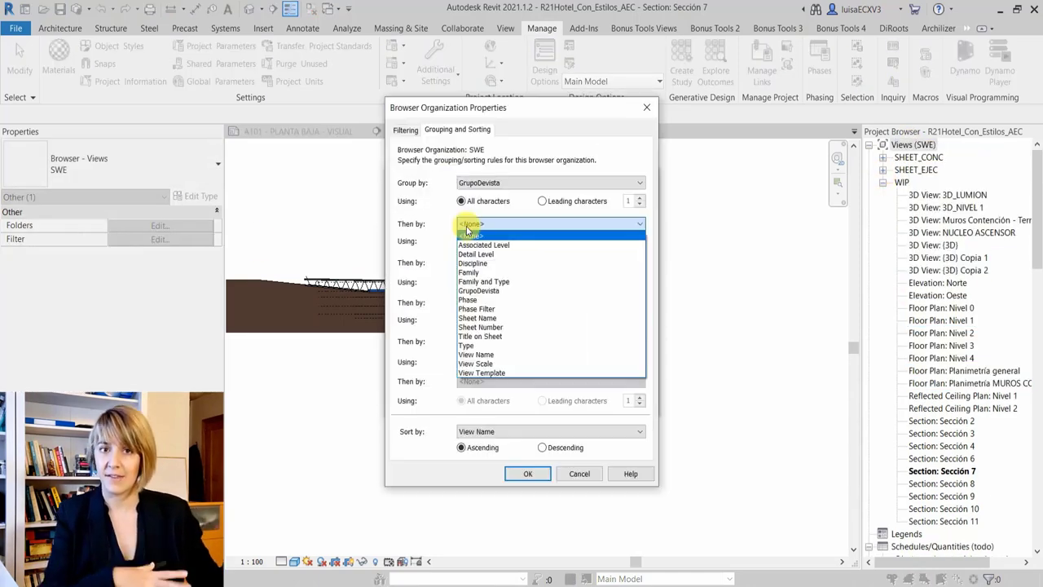
left_click(479, 281)
left_click(528, 473)
left_click(482, 400)
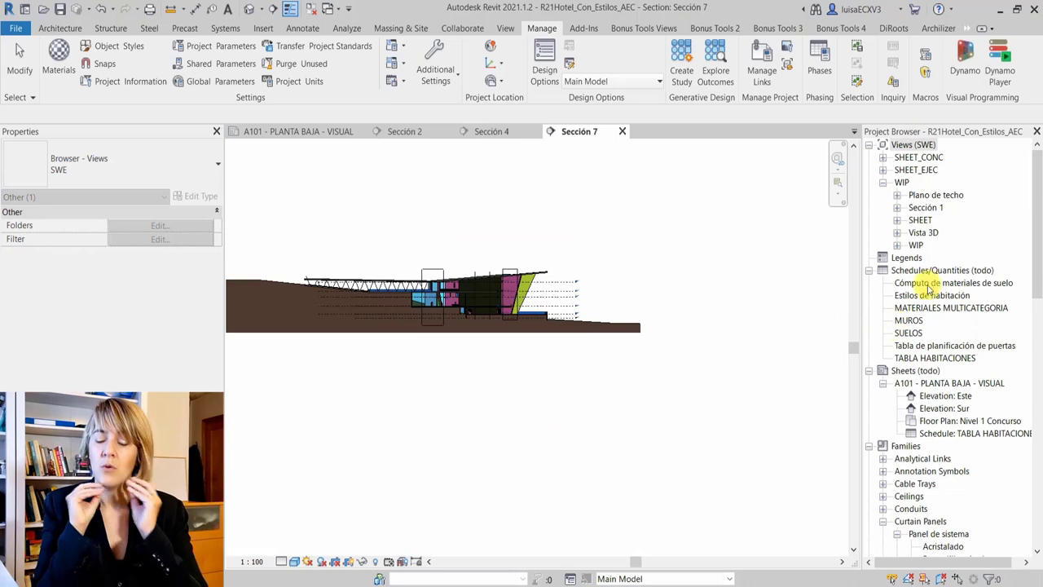
left_click(897, 245)
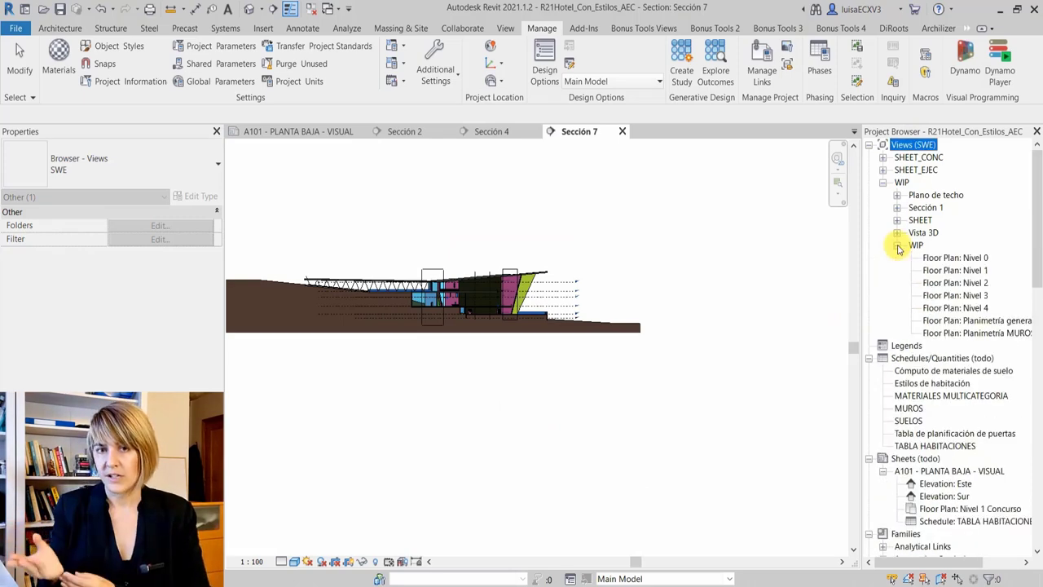
Rename the type of the Norte and Oeste elevations to Elevation
left_click(897, 220)
left_click(950, 232)
left_click(951, 245, "shift")
left_click(197, 196)
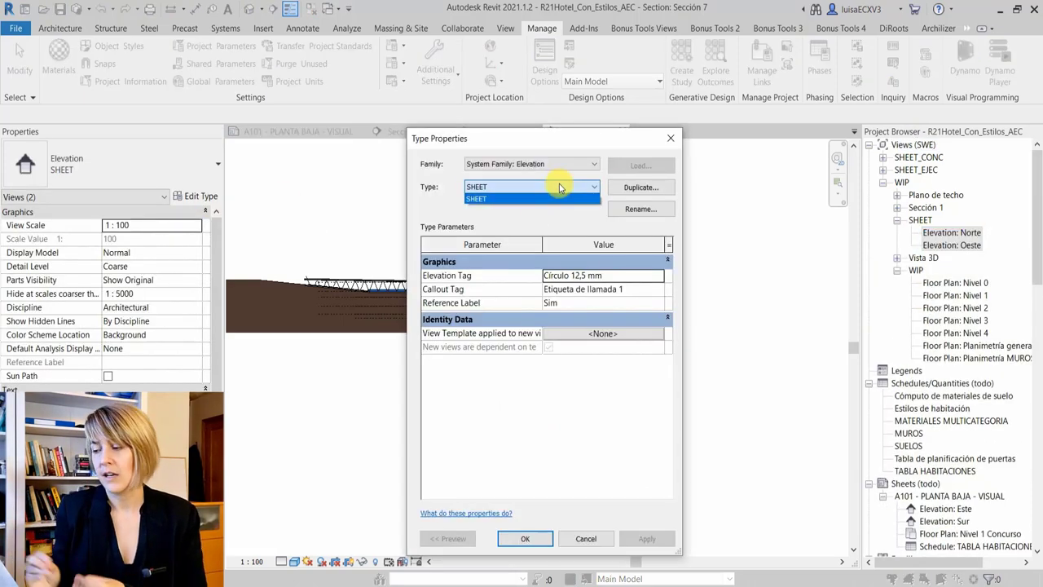
left_click(962, 346, "shift")
Rename the Vista 3D view type to '3D view'
left_click(197, 196)
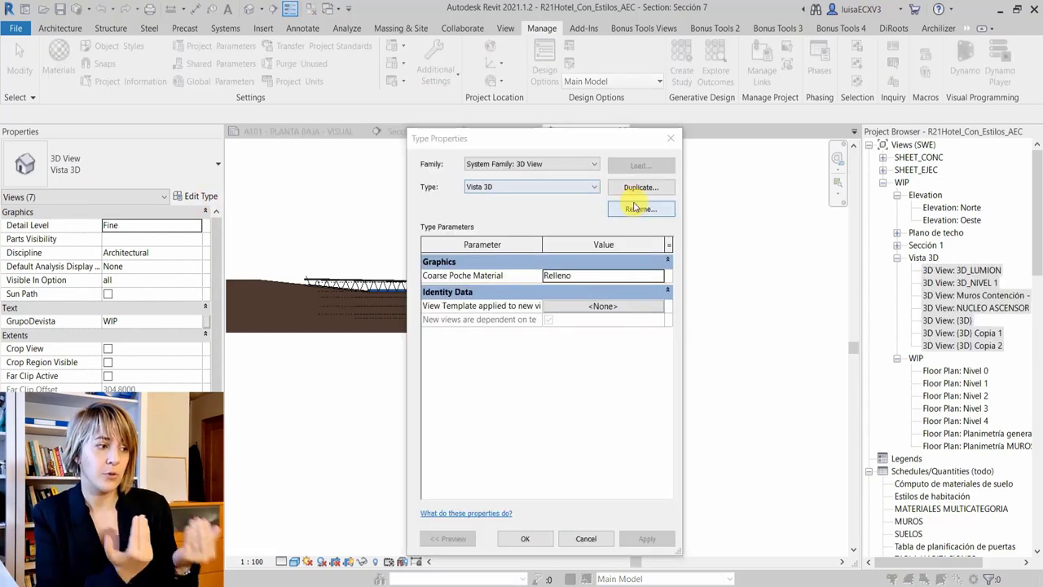
left_click(635, 208)
type("3D view")
key("Return")
key("Return")
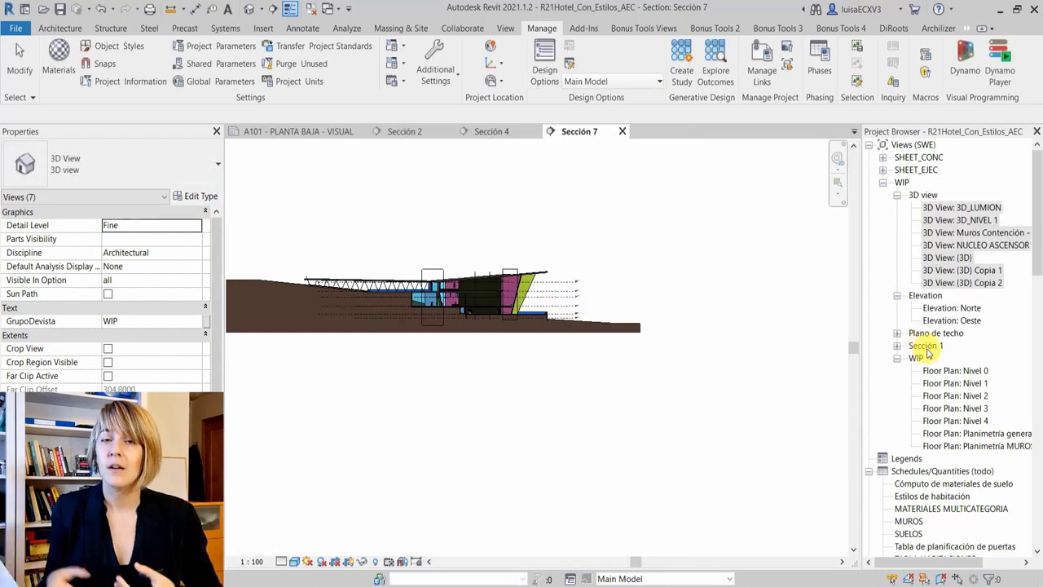
Rename the section view type to Section and correct the 3D type name to 3D View
left_click(897, 346)
left_click(953, 357)
left_click(957, 458, "shift")
right_click(929, 407)
left_click(197, 196)
left_click(639, 209)
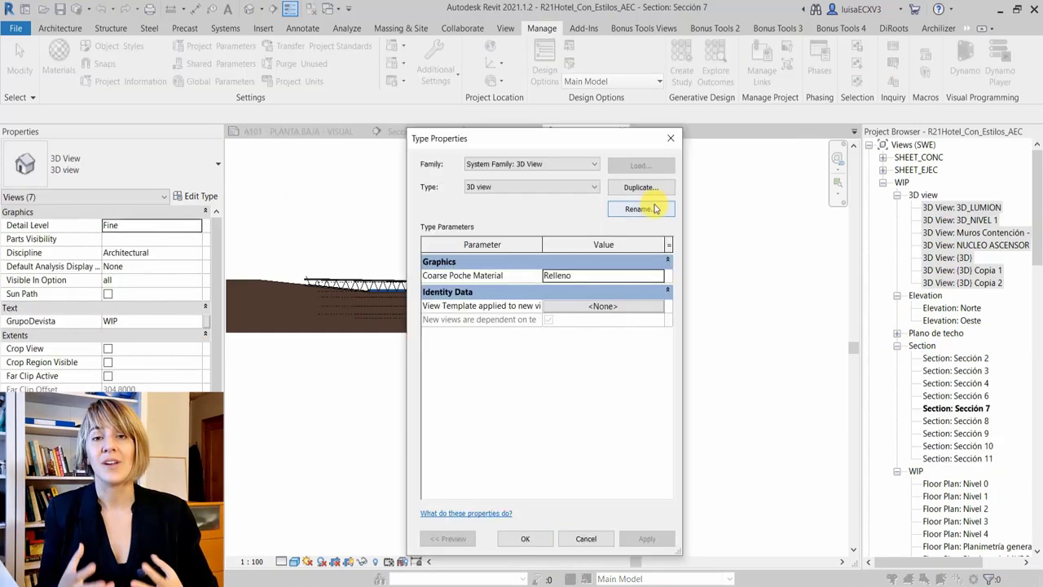
left_click(655, 208)
left_click(543, 374)
type("V")
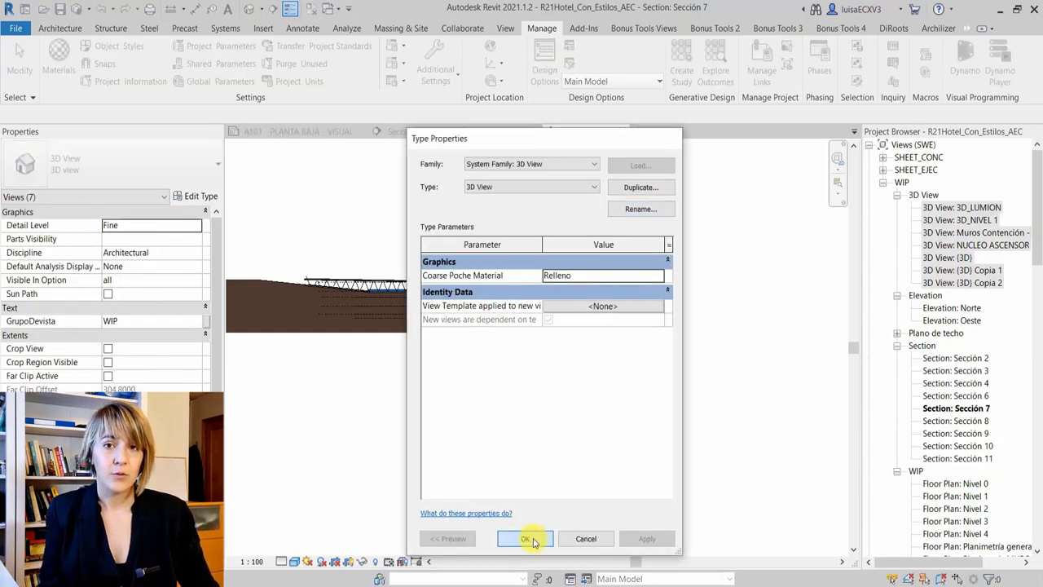
left_click(525, 537)
Rename the Plano de techo type of both ceiling plans to Reflected Ceiling
left_click(897, 332)
left_click(974, 346)
left_click(974, 357, "shift")
left_click(198, 196)
left_click(640, 209)
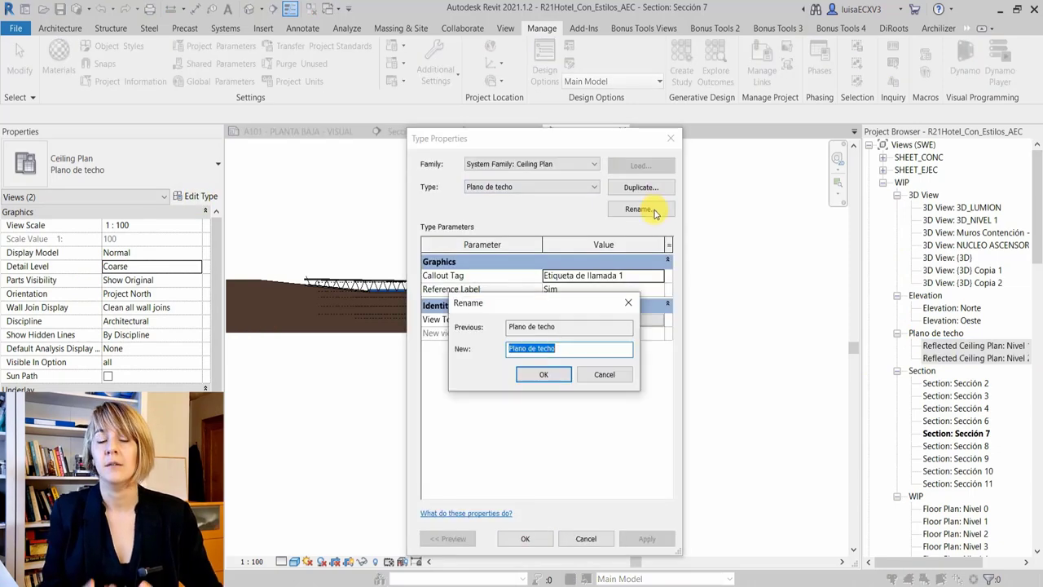
left_click(526, 541)
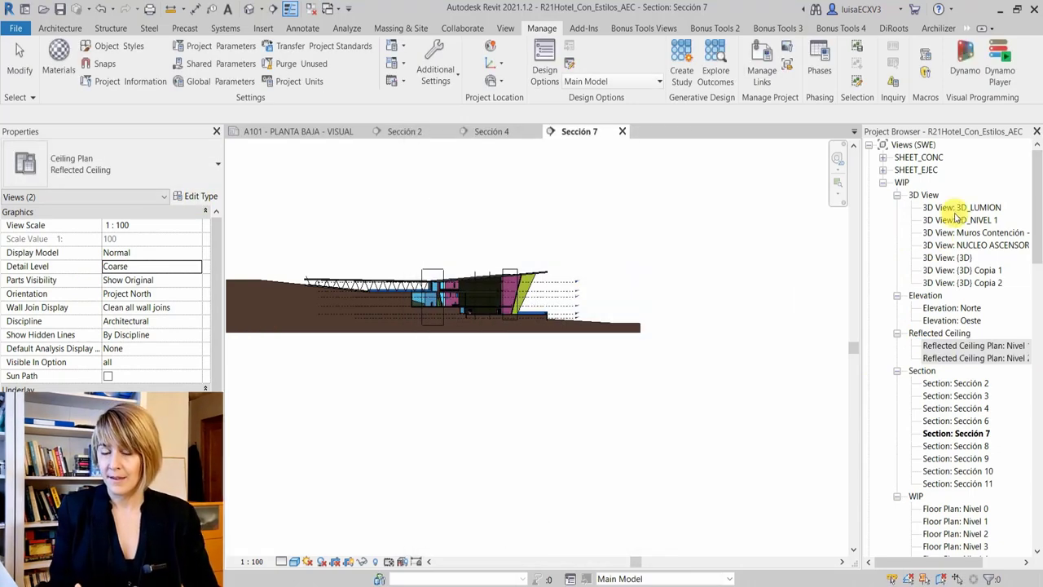
Check the type of the SHEET_EJEC Este and Sur elevations, then select both SHEET_CONC floor plans
scroll(953, 204, "down", 5)
scroll(880, 383, "up", 3)
scroll(943, 296, "up", 3)
left_click(896, 182)
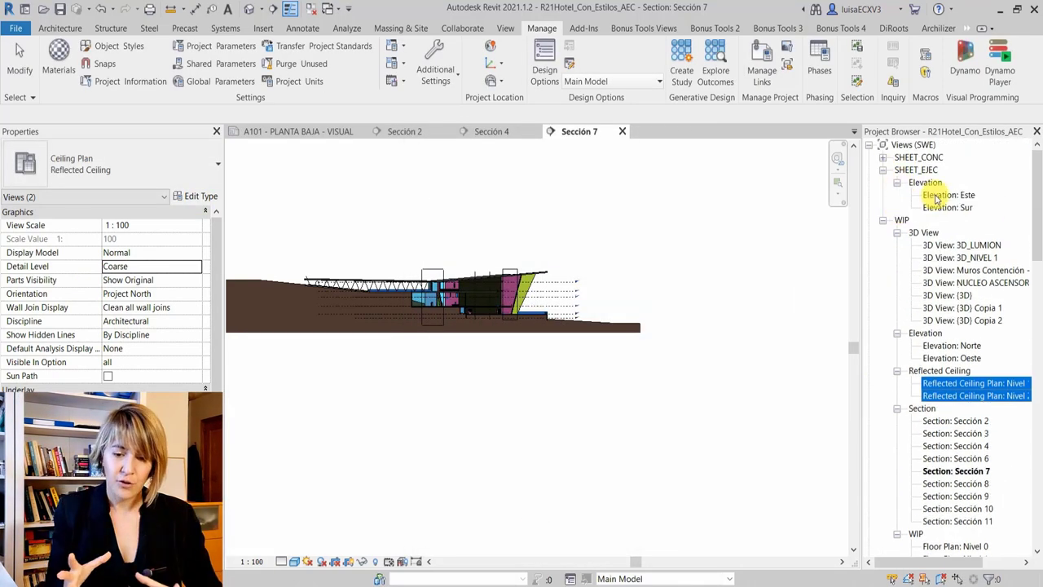
left_click(883, 156)
left_click(948, 232)
left_click(946, 246, "shift")
left_click(210, 196)
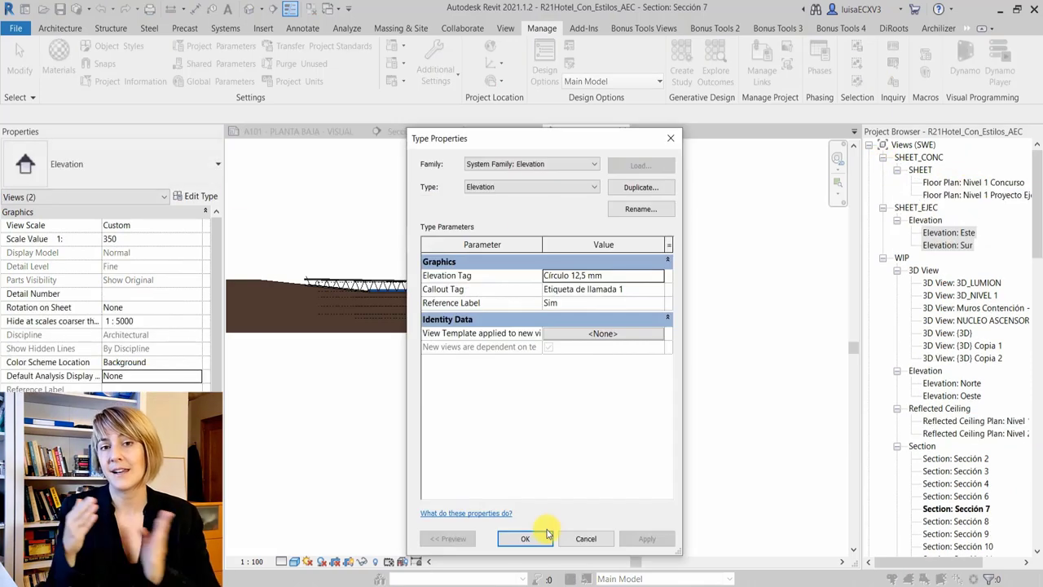
left_click(528, 539)
left_click(972, 182)
left_click(955, 195, "shift")
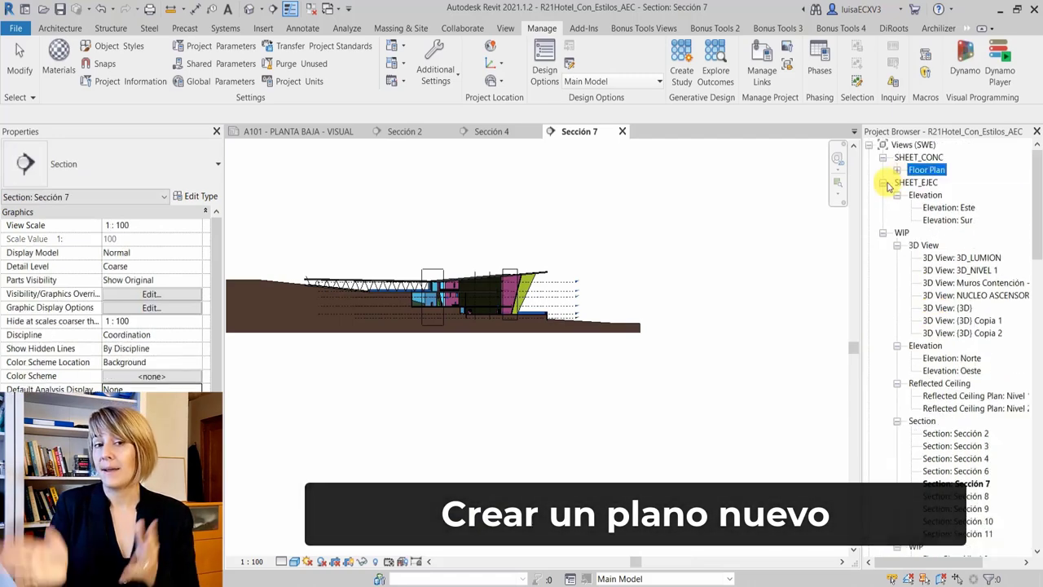
Select the A101 title block and switch it to A2_Horizontal, then A3_Horizontal
left_click(896, 270)
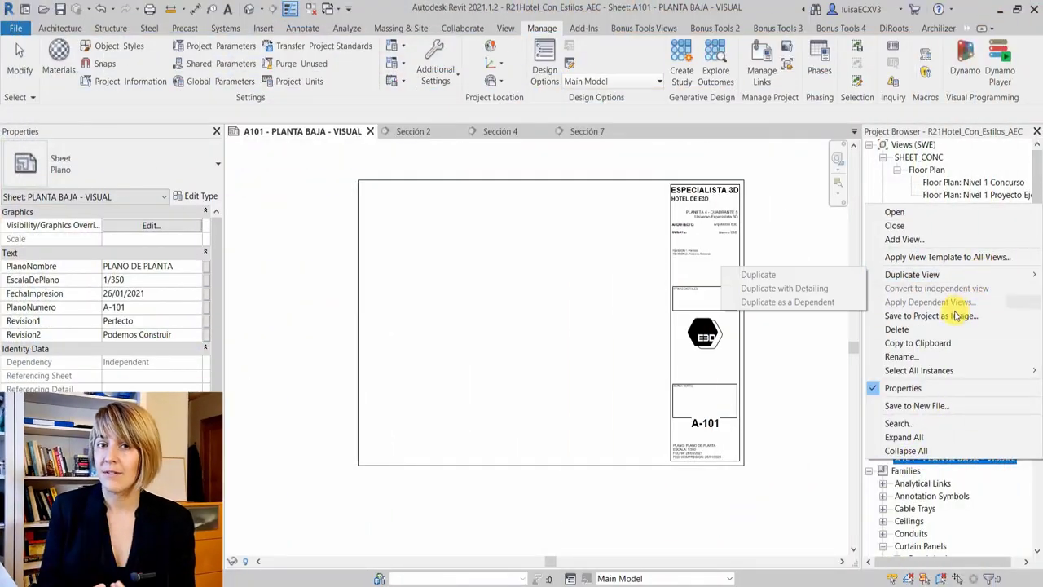
left_click(782, 500)
left_click(675, 391)
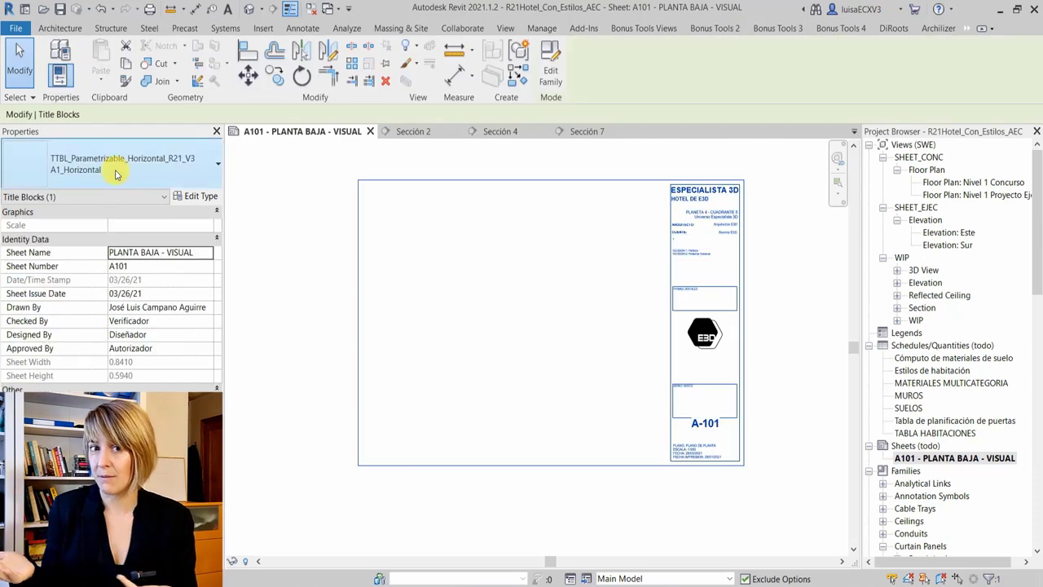
left_click(115, 173)
left_click(90, 248)
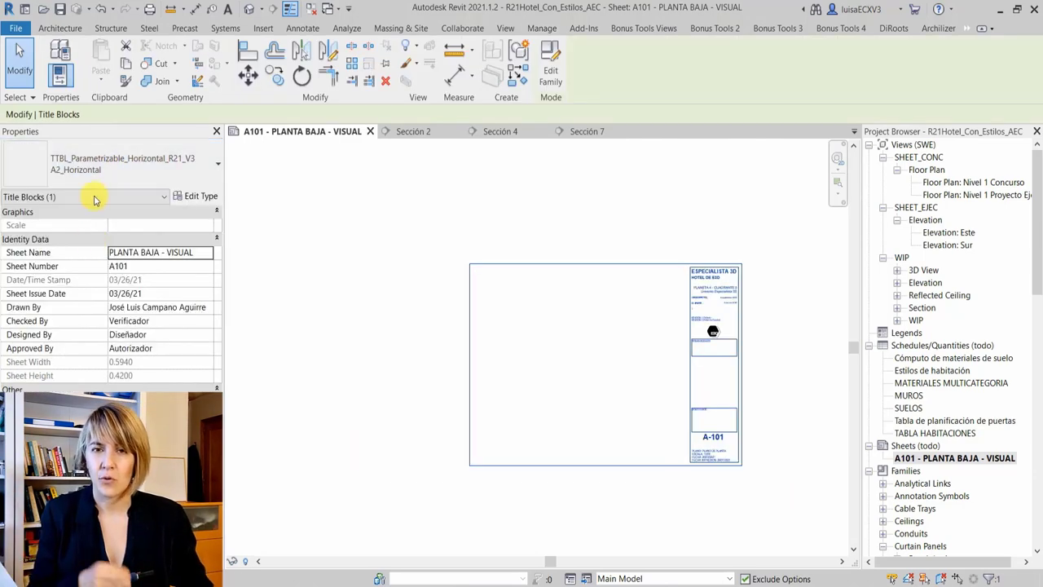
left_click(96, 179)
left_click(88, 268)
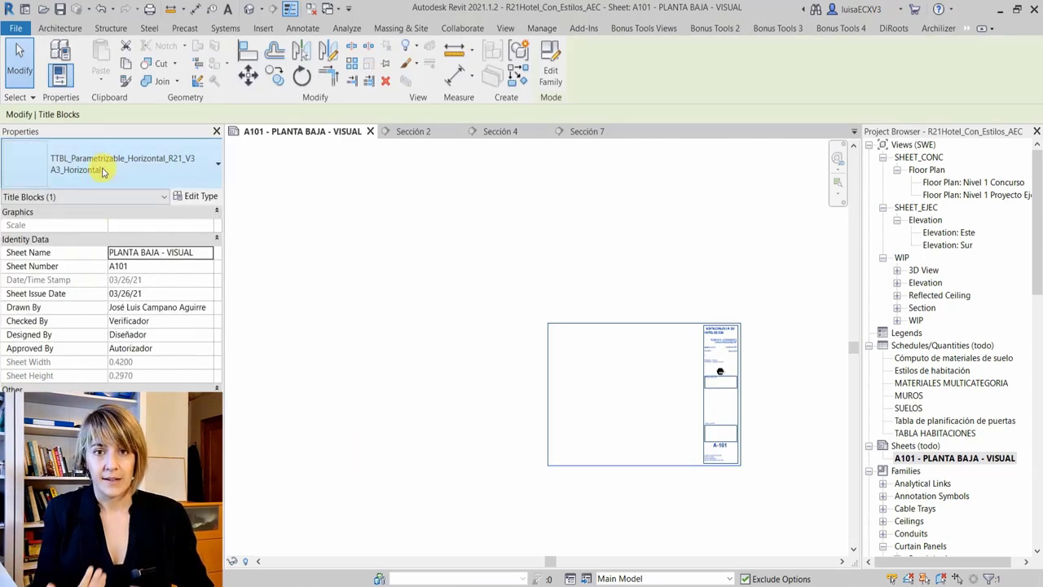
Try A4_Horizontal, then return the title block to A1_Horizontal and deselect it
left_click(103, 172)
left_click(98, 284)
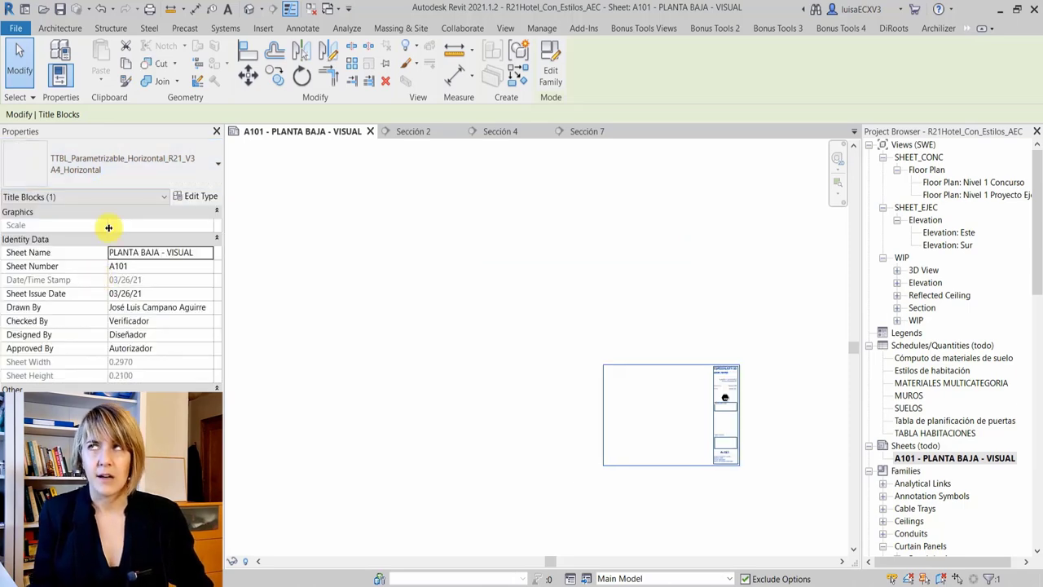
left_click(114, 169)
left_click(109, 235)
key("Escape")
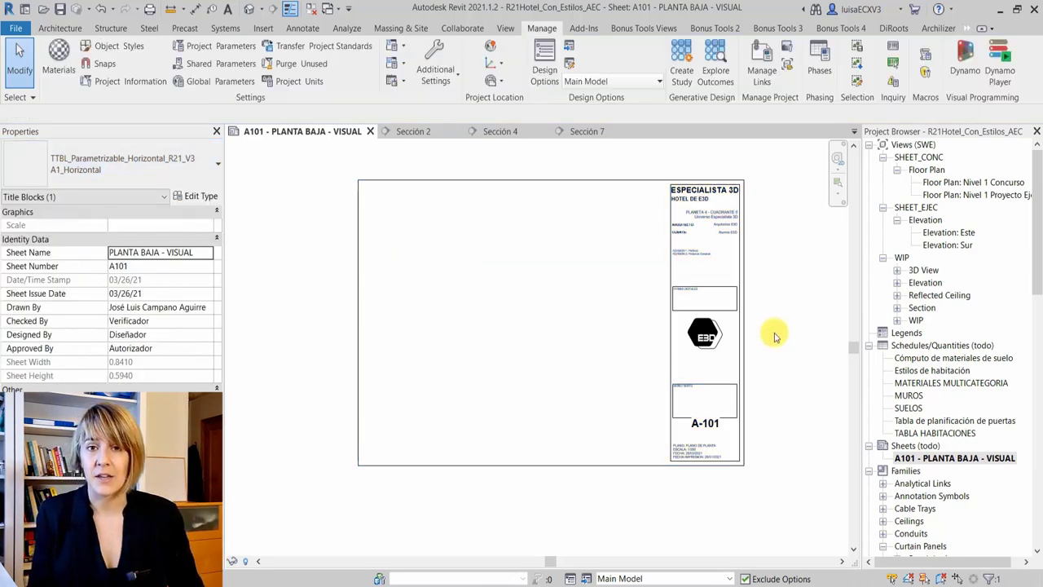
scroll(607, 341, "up", 2)
scroll(601, 338, "down", 1)
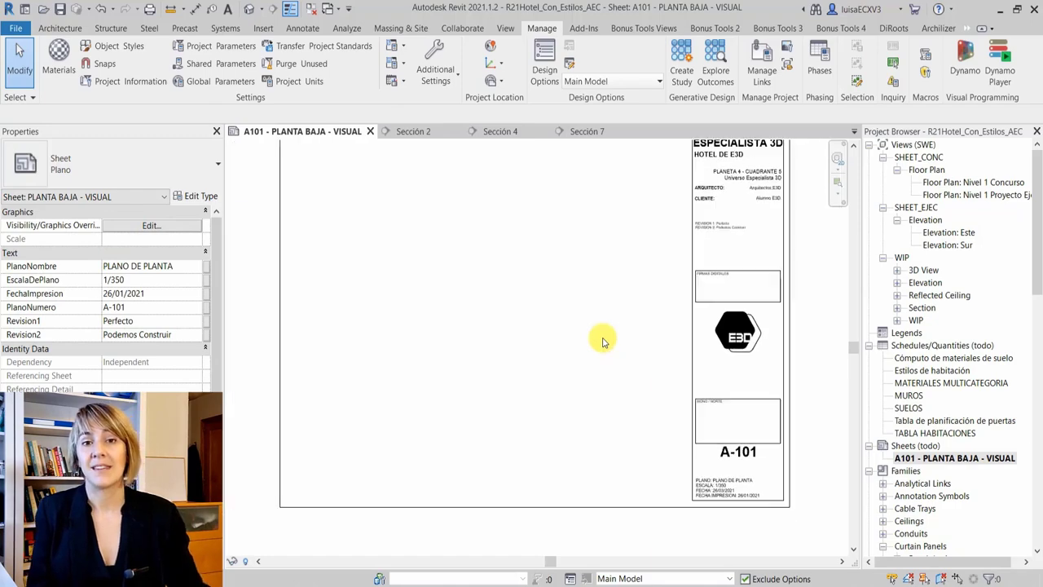
scroll(603, 330, "down", 1)
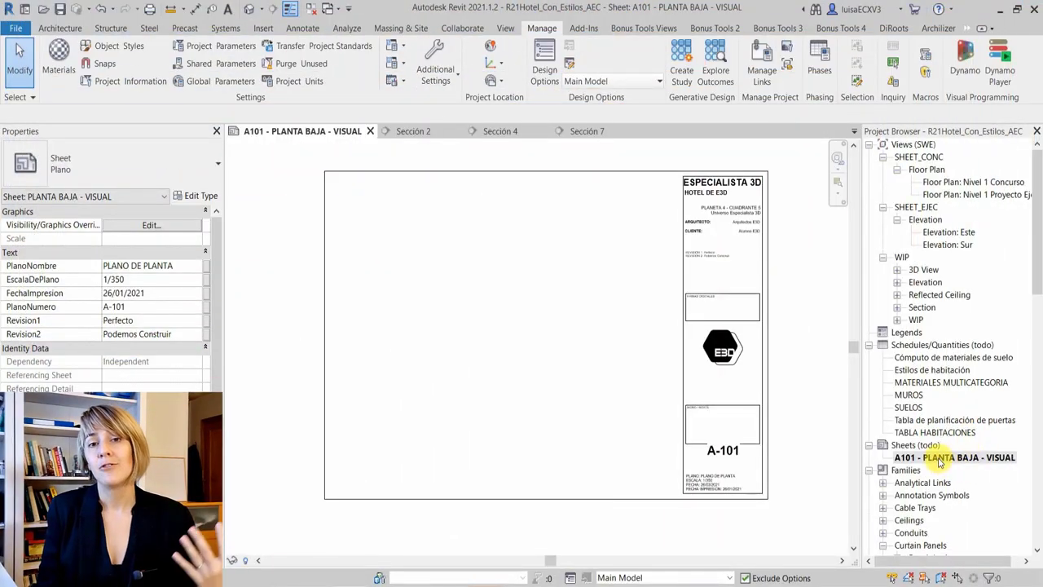
Create new sheet A102 using the A1 title block
right_click(940, 461)
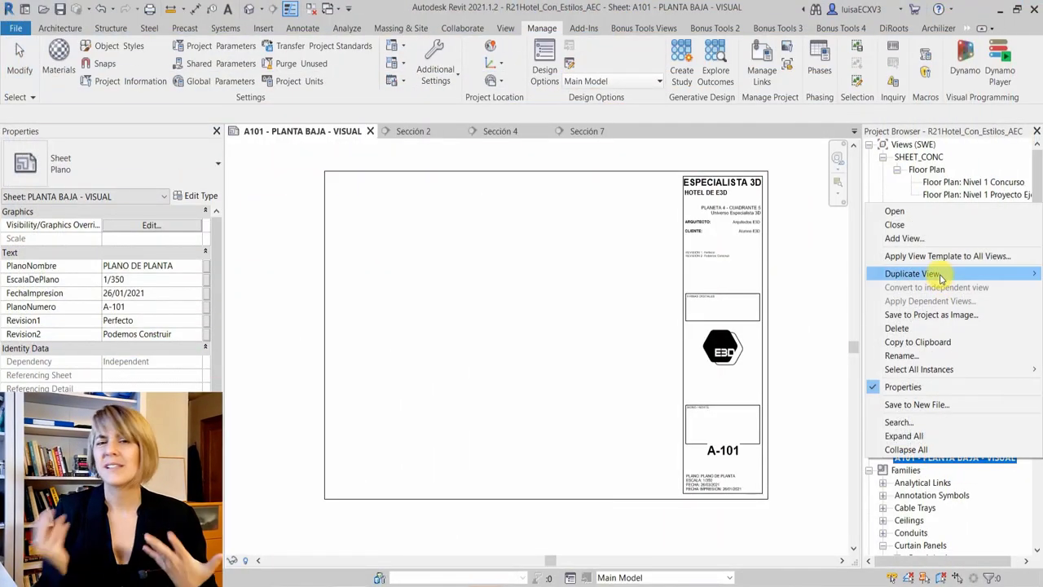
left_click(850, 448)
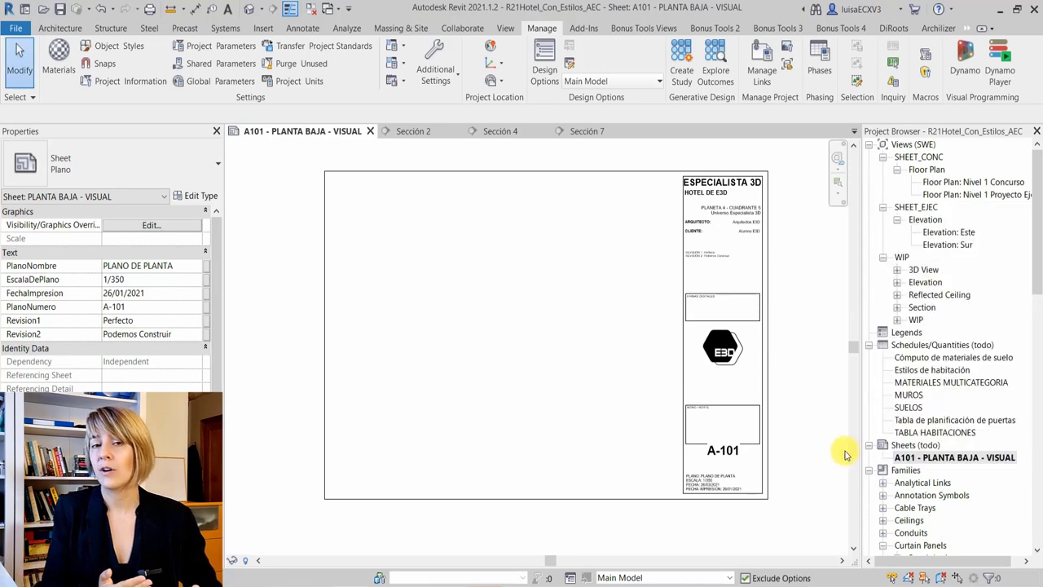
right_click(910, 446)
left_click(945, 455)
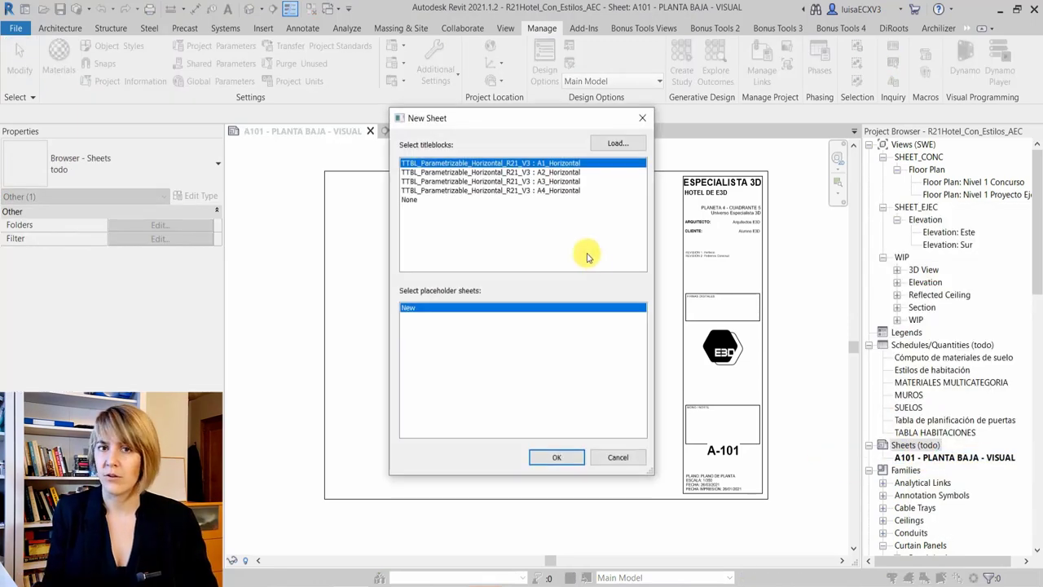
left_click(557, 457)
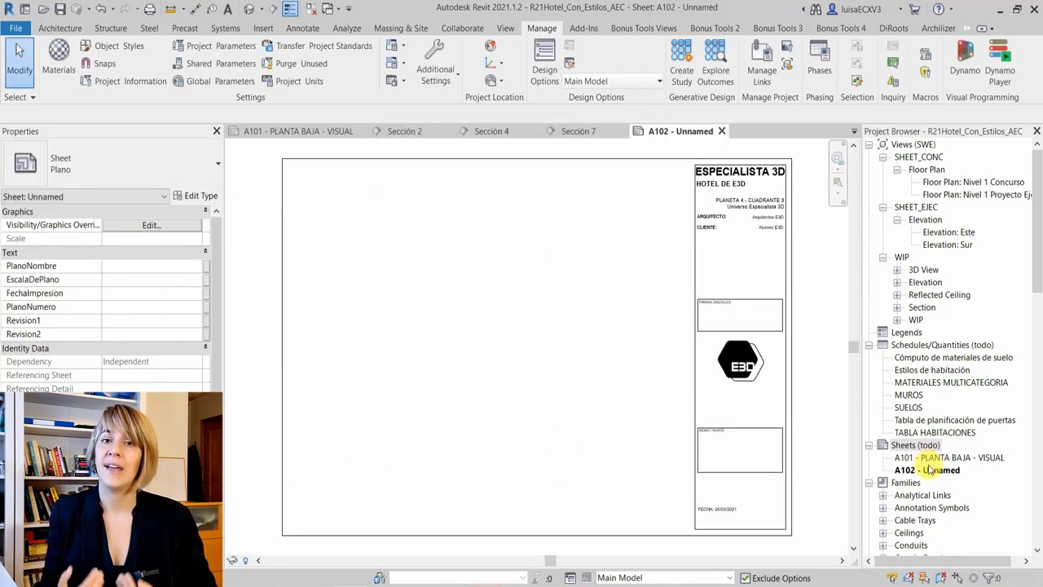
Rename sheet A101 to PLANTA BAJA_Concurso and A102 to ALZADO_Concurso
right_click(949, 459)
left_click(896, 349)
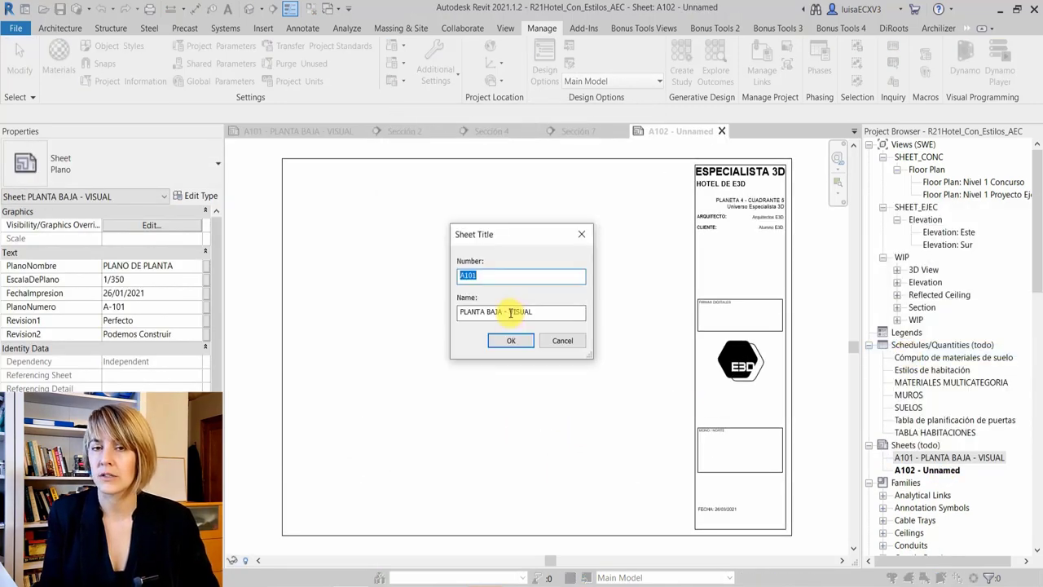
type("urso")
key("Return")
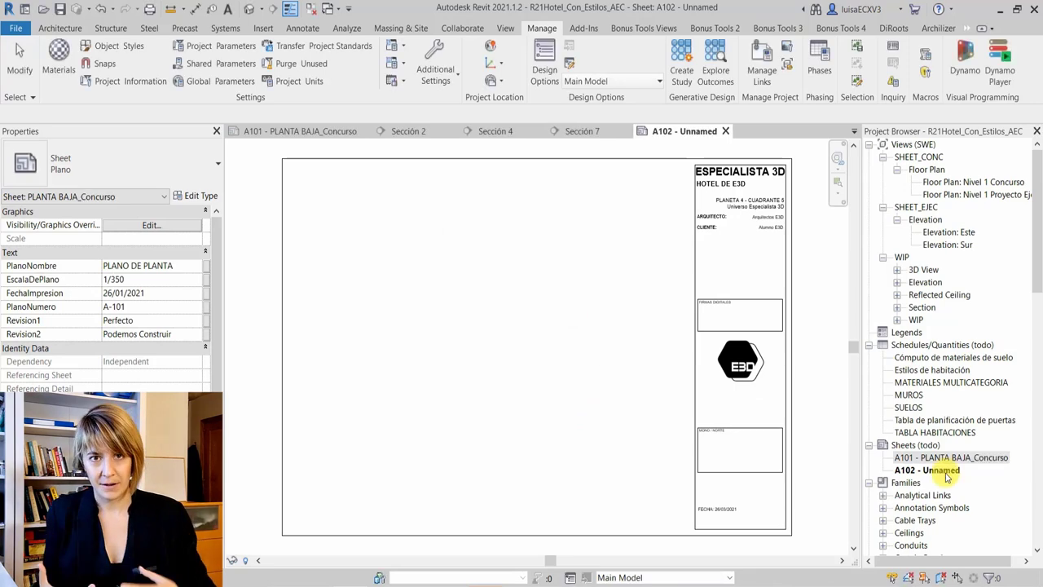
right_click(937, 470)
left_click(896, 339)
type("ALZADO_Concurso")
key("Return")
Add a new sheet A103 and name it 3D_Concurso
right_click(933, 472)
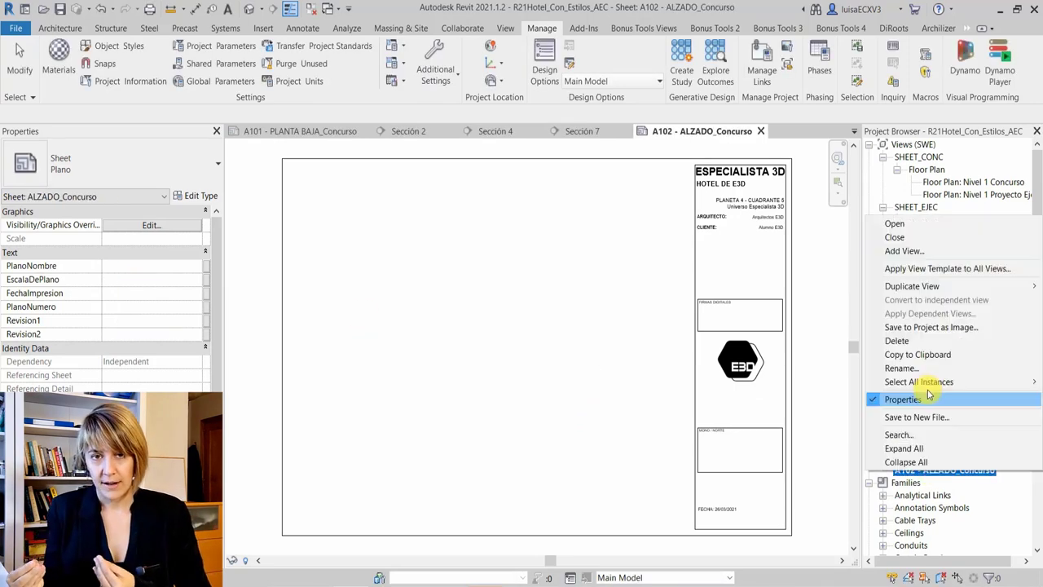
left_click(905, 302)
left_click(557, 458)
right_click(957, 485)
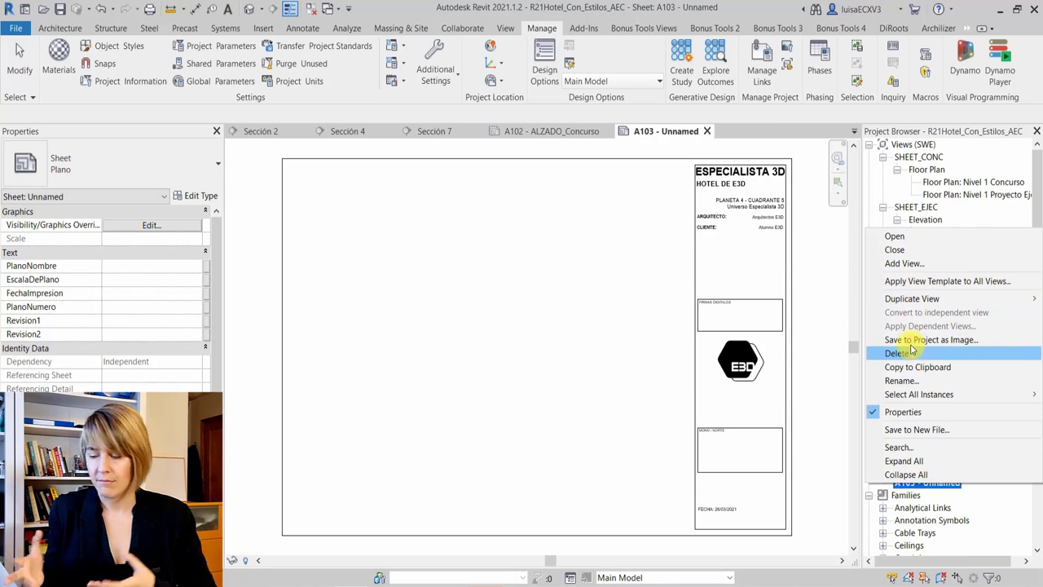
left_click(900, 352)
type("rso")
key("Return")
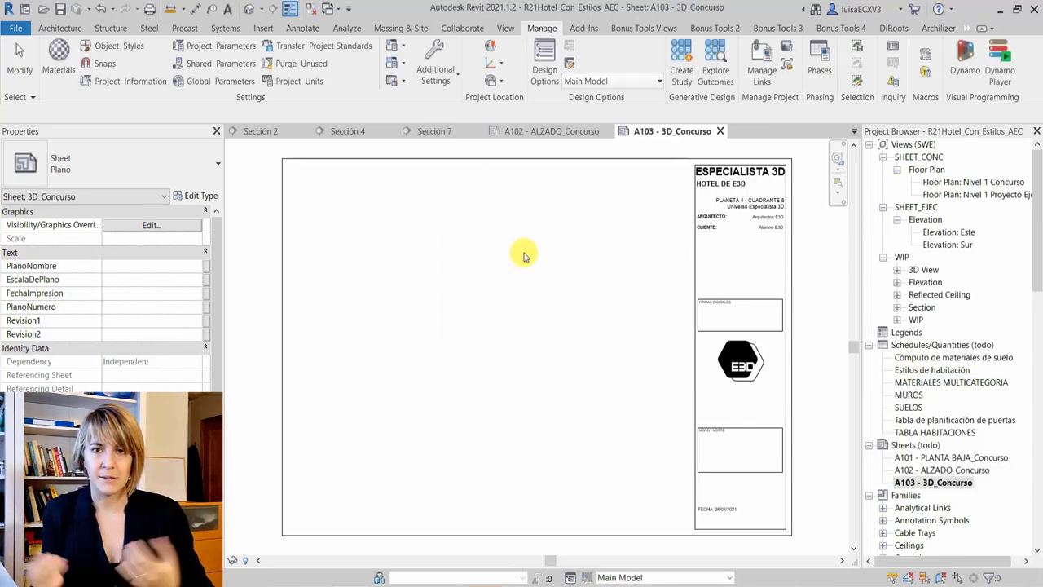
Add sheet B101 named SITUACION_Ejecucion, then search Dynamo for sheet nodes
right_click(904, 445)
left_click(793, 344)
left_click(556, 454)
type("B101")
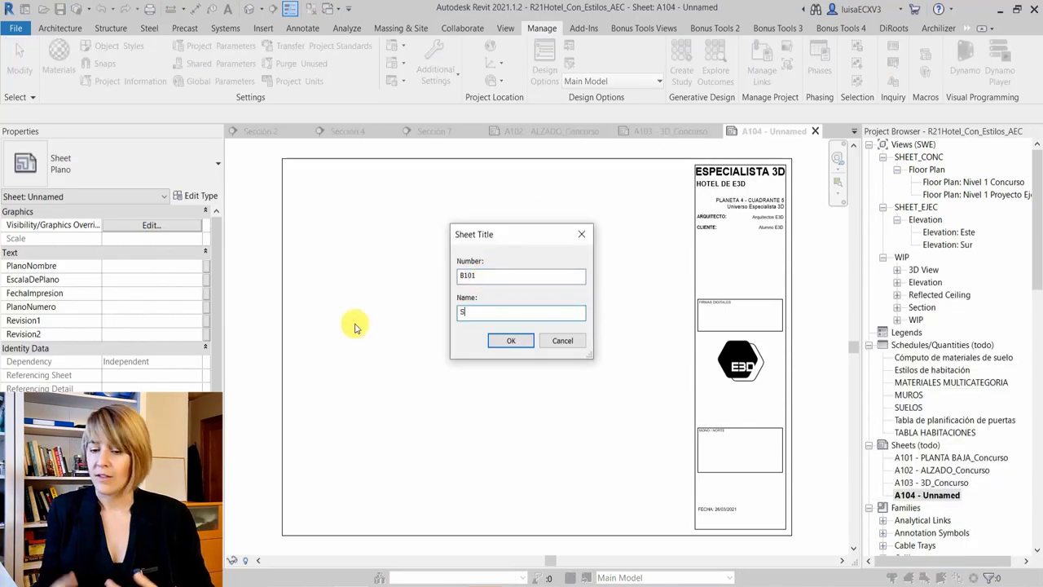
type("on")
key("Return")
right_click(949, 494)
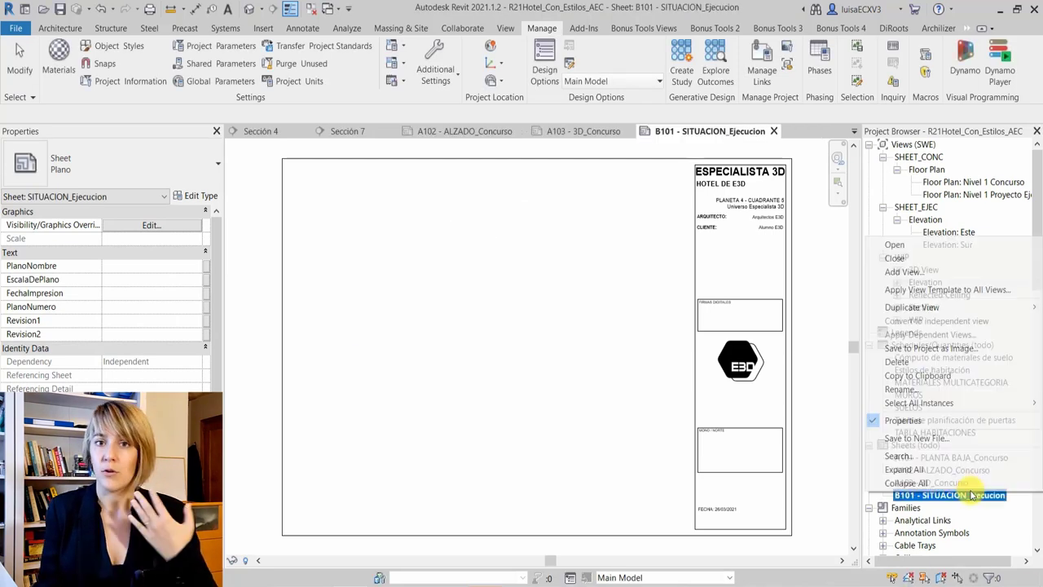
left_click(904, 342)
left_click(562, 341)
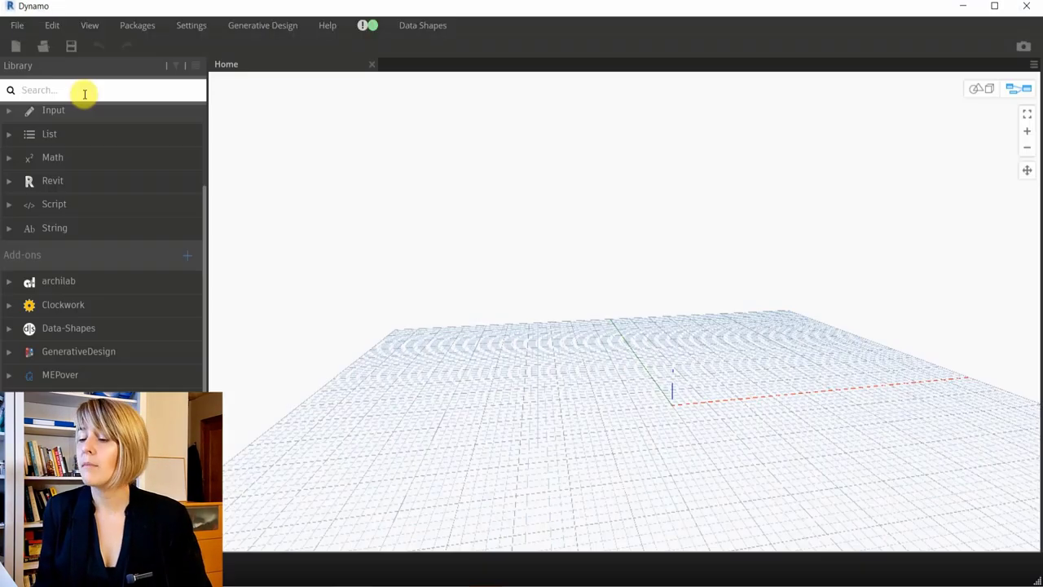
left_click(81, 92)
type("sheet by")
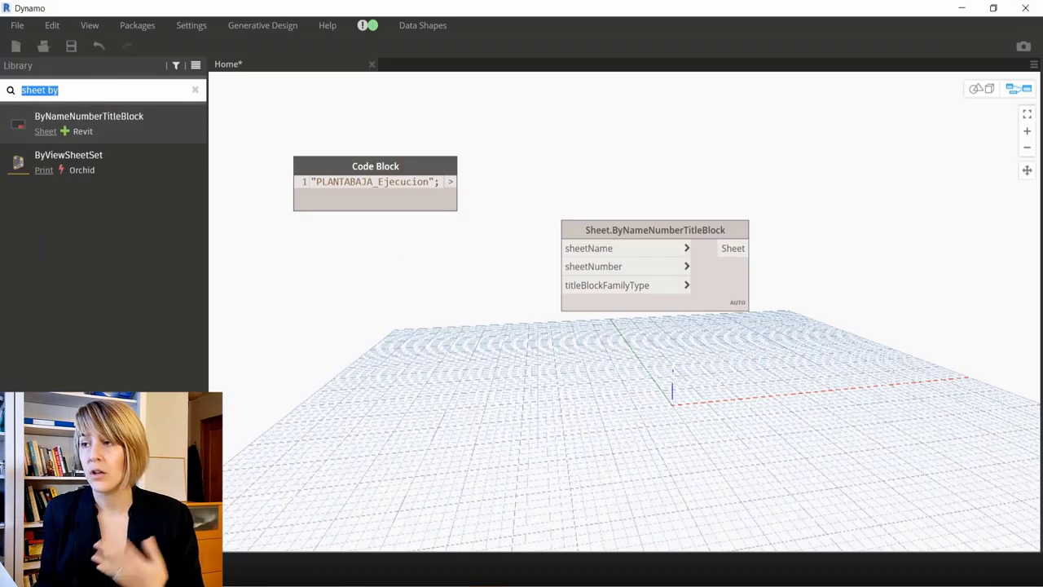
Add a "B_10" number prefix to the name Code Block and wire it into an A+B join block
left_click(439, 181)
key("Return")
type("\"B_10\";")
left_click(351, 221)
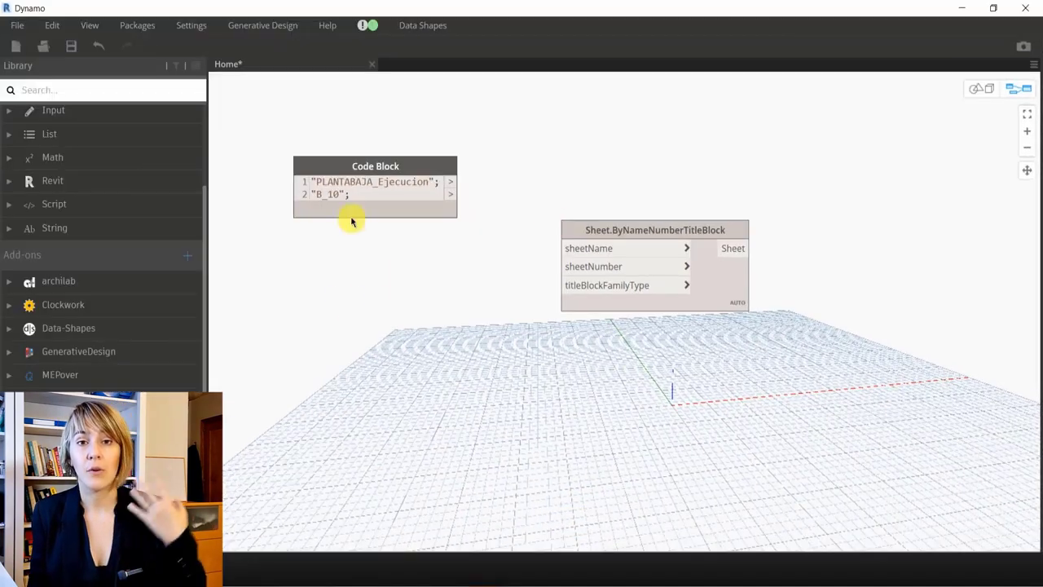
type("2..10;")
double_click(367, 281)
type("A+")
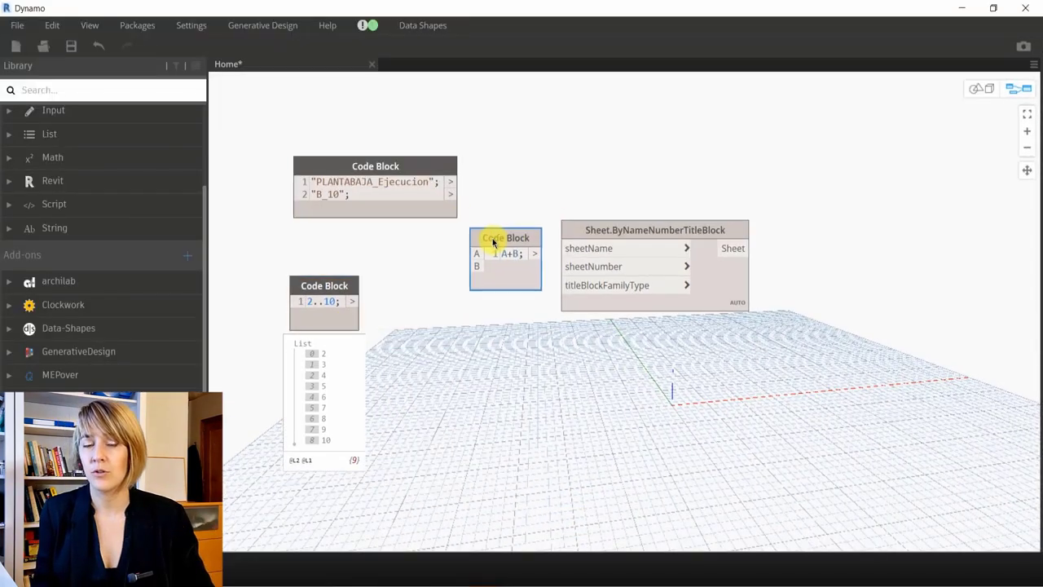
left_click_drag(493, 242, 476, 289)
left_click(446, 295)
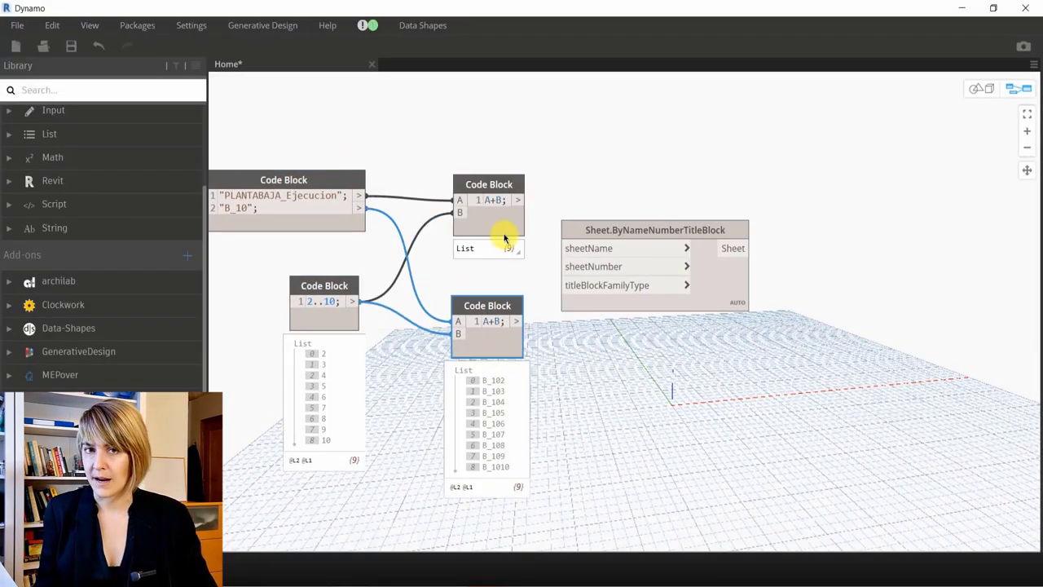
Add a FamilyType node to the graph from a library search
scroll(344, 298, "up", 3)
scroll(414, 403, "down", 3)
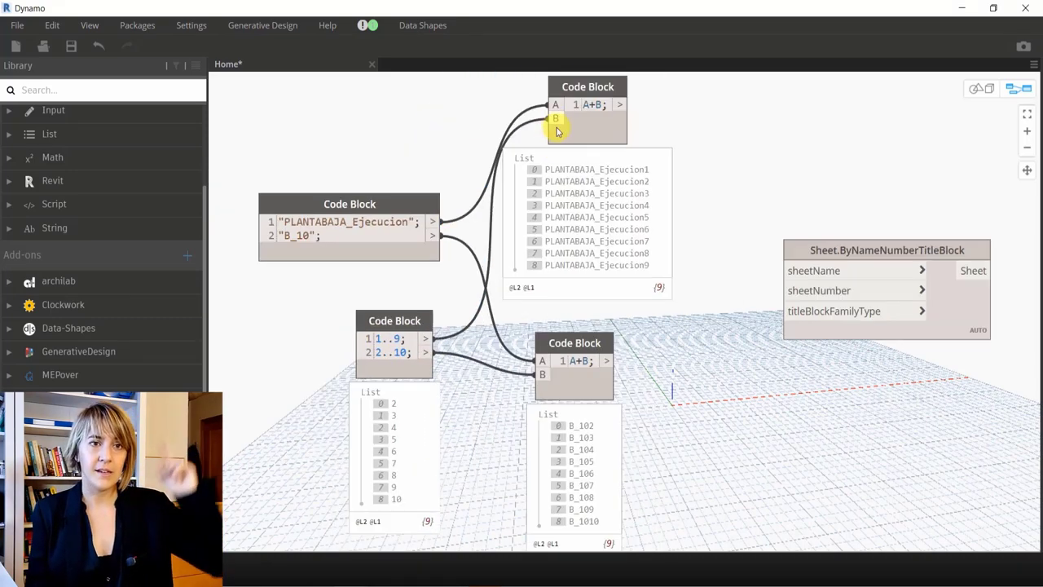
left_click(24, 89)
type("TYPE")
left_click(22, 91)
type("FAMILY")
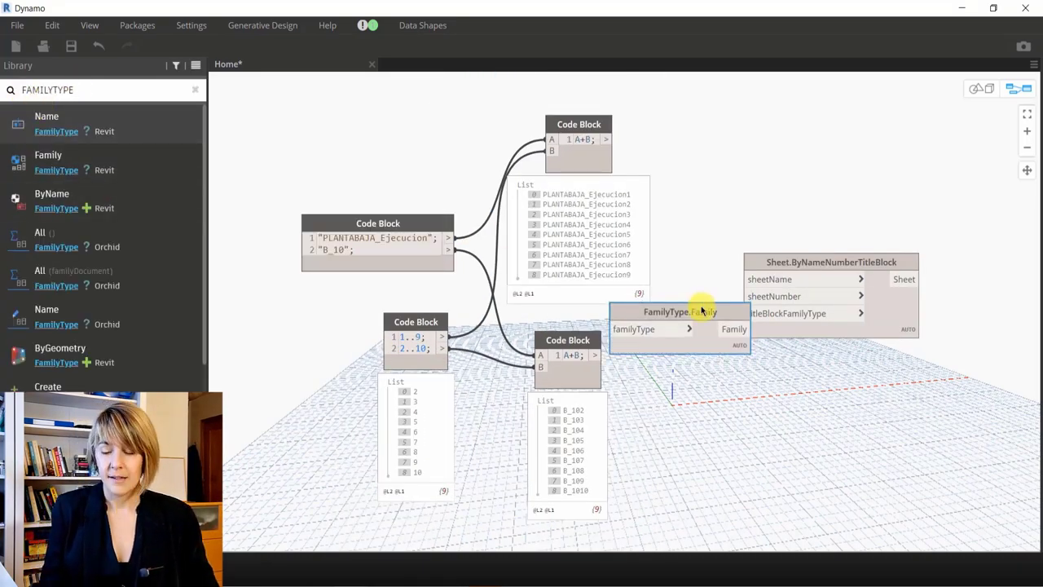
left_click(126, 235)
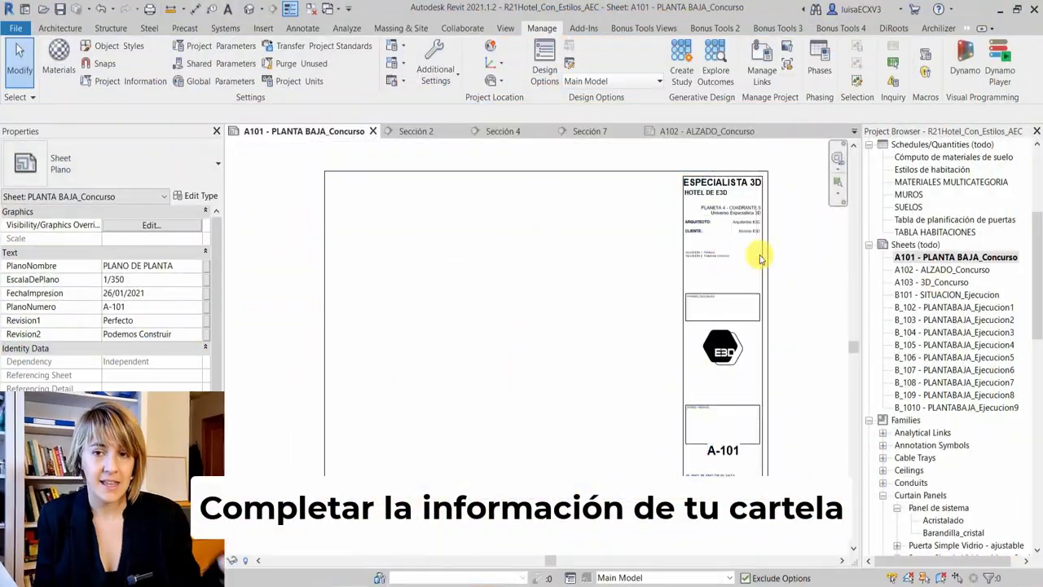
Type the modeller's name, then add the Revision1 shared parameter as a project parameter
type("Luisa Santamaría")
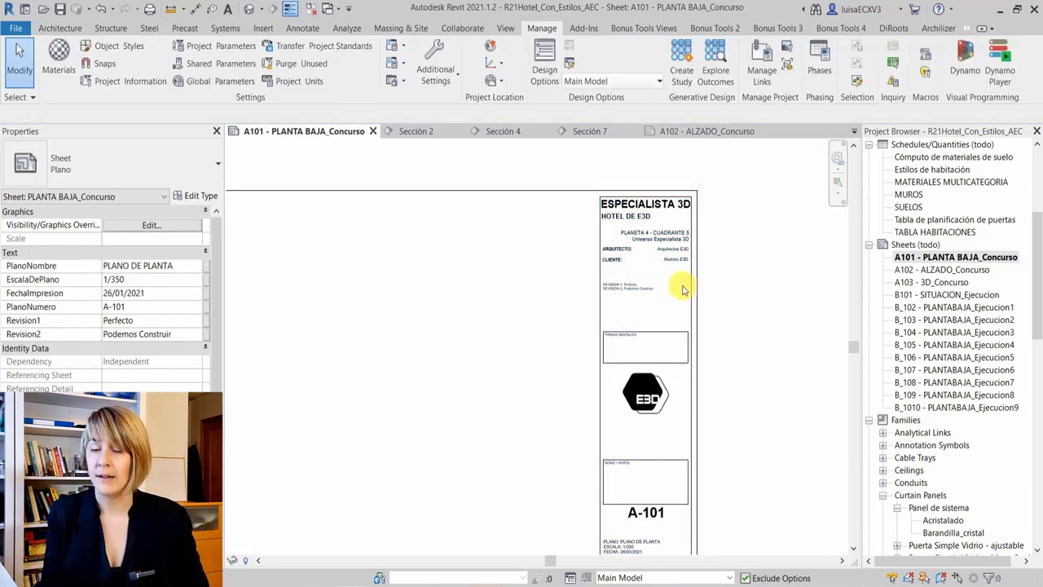
left_click(214, 46)
left_click(339, 195)
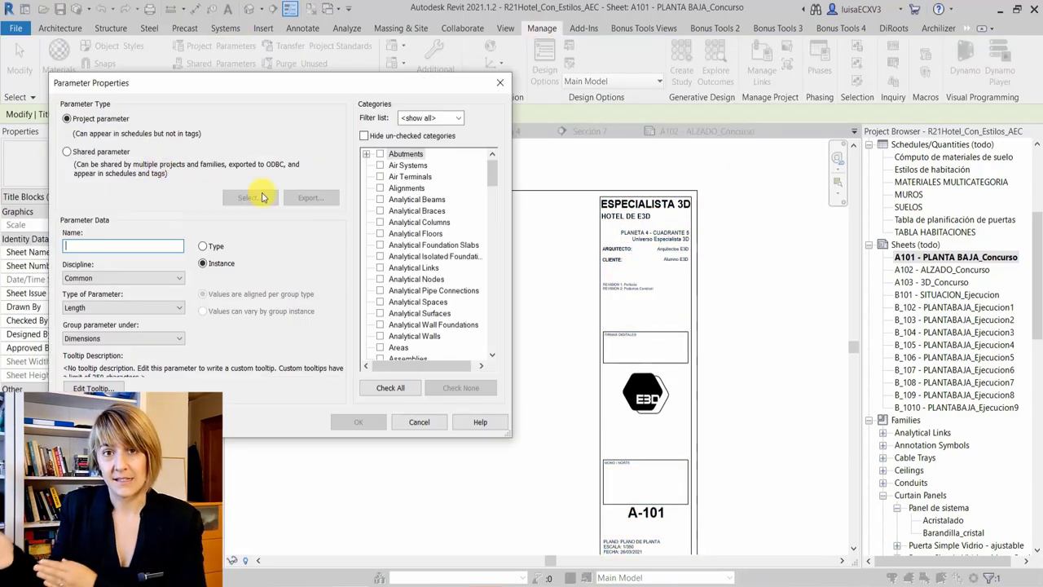
left_click(260, 192)
double_click(186, 325)
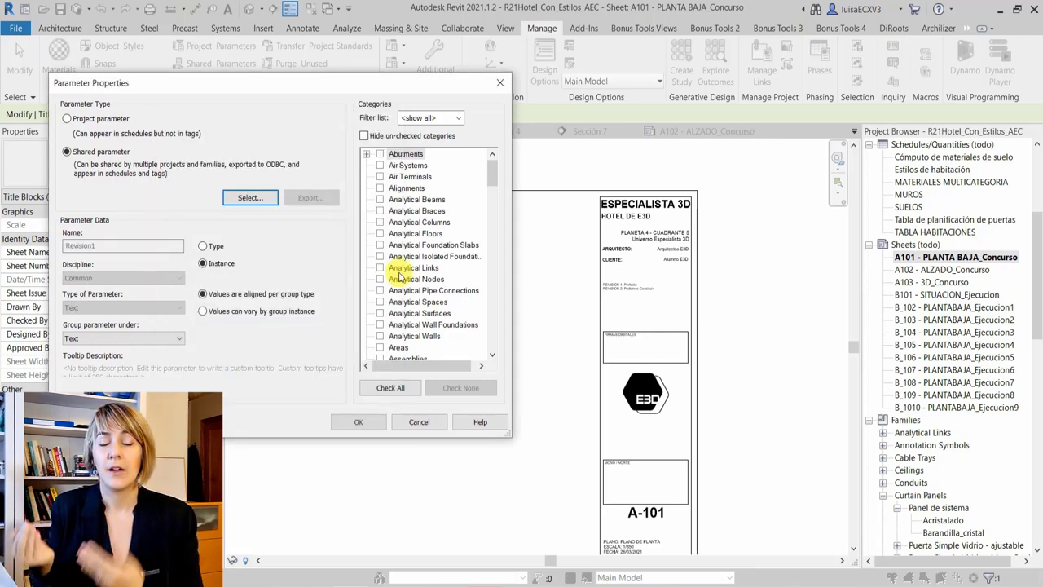
scroll(456, 310, "down", 15)
left_click(352, 421)
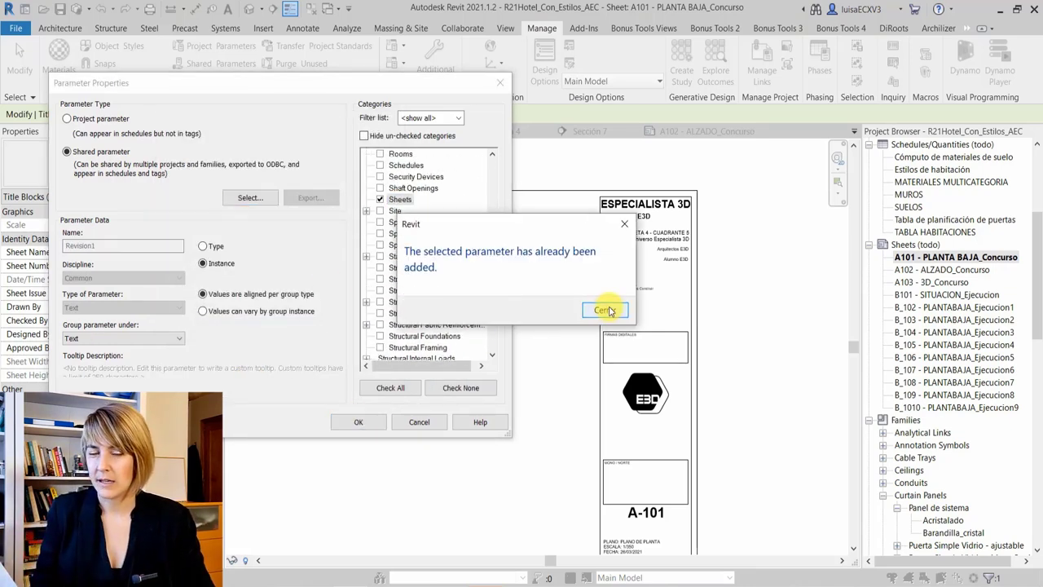
left_click(600, 305)
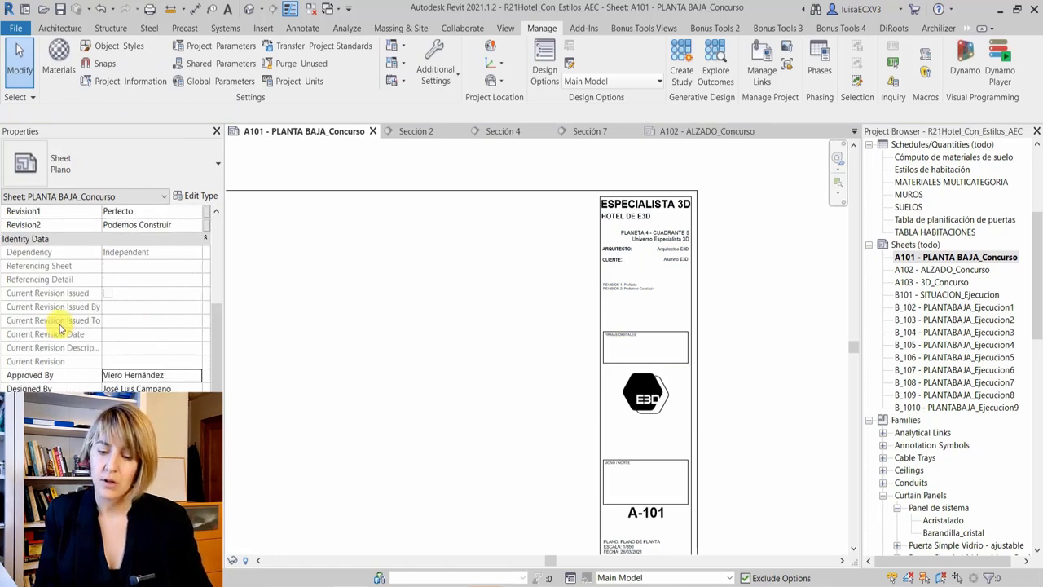
scroll(502, 193, "up", 3)
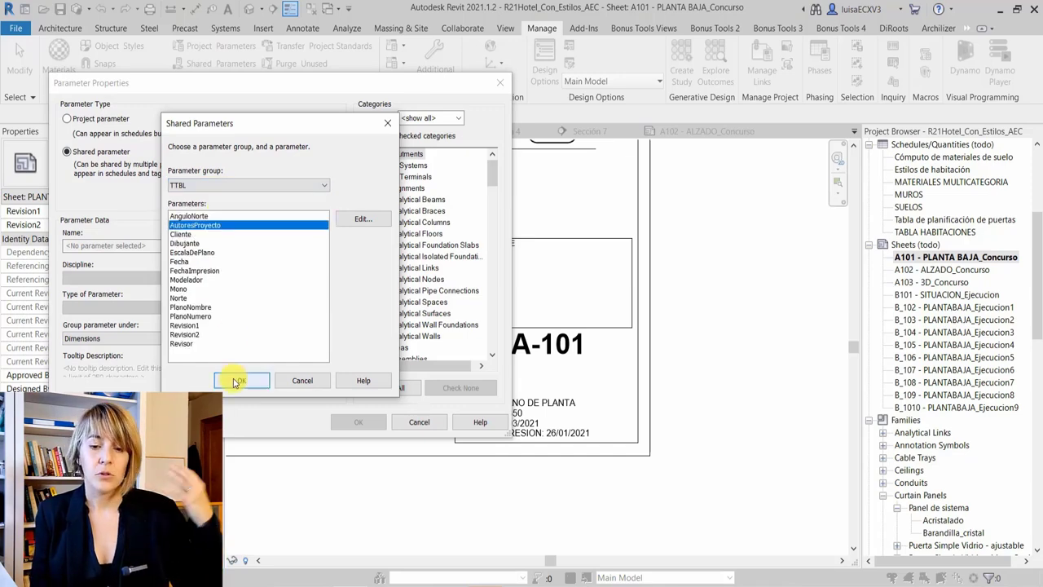
left_click(235, 382)
left_click_drag(491, 167, 489, 330)
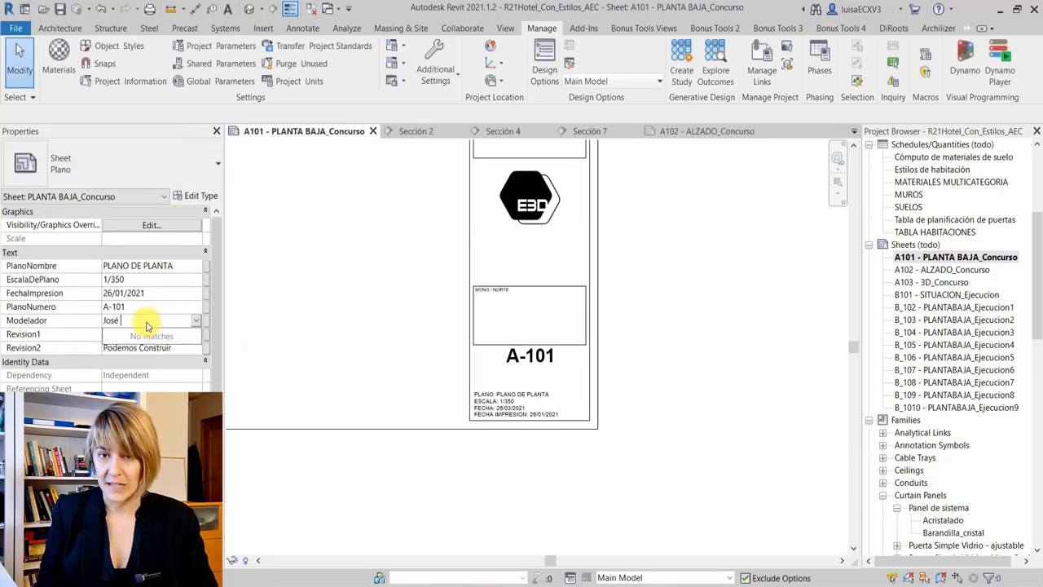
Add the Cliente shared parameter as a project parameter
scroll(522, 210, "up", 3)
scroll(582, 226, "up", 2)
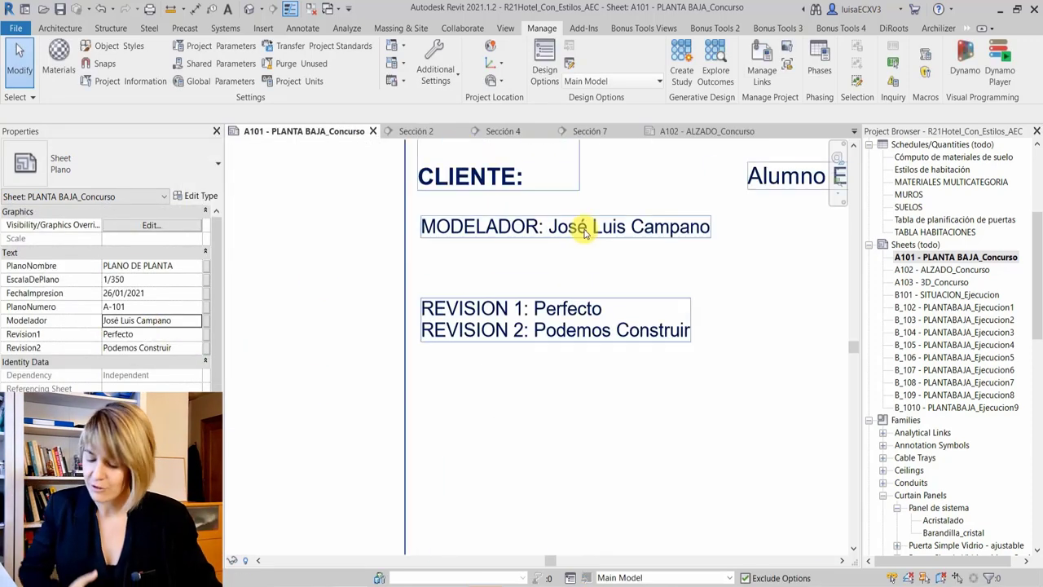
scroll(627, 259, "down", 2)
left_click(219, 56)
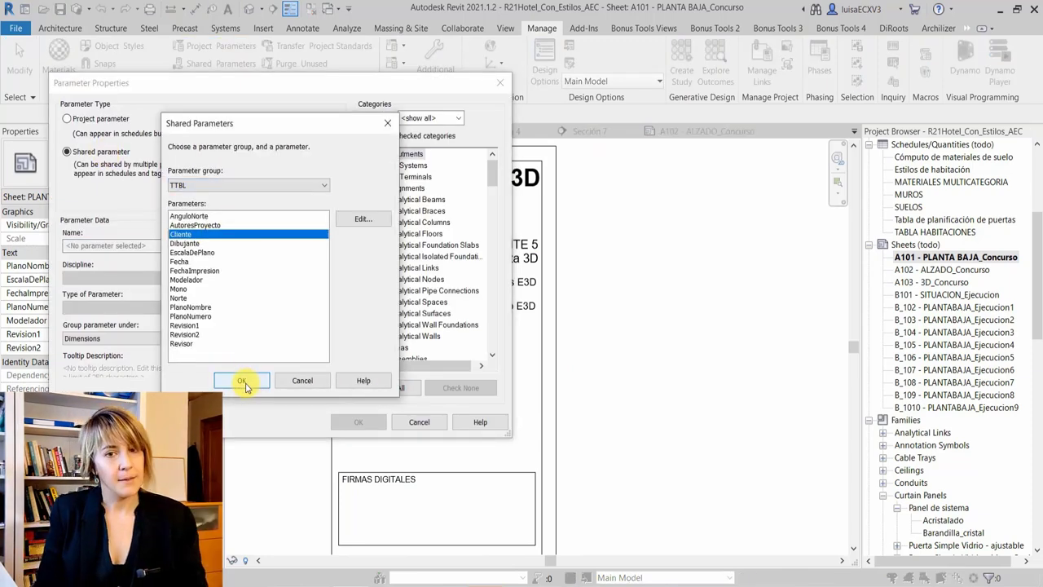
left_click(245, 386)
scroll(492, 198, "down", 4)
left_click(359, 421)
left_click(609, 309)
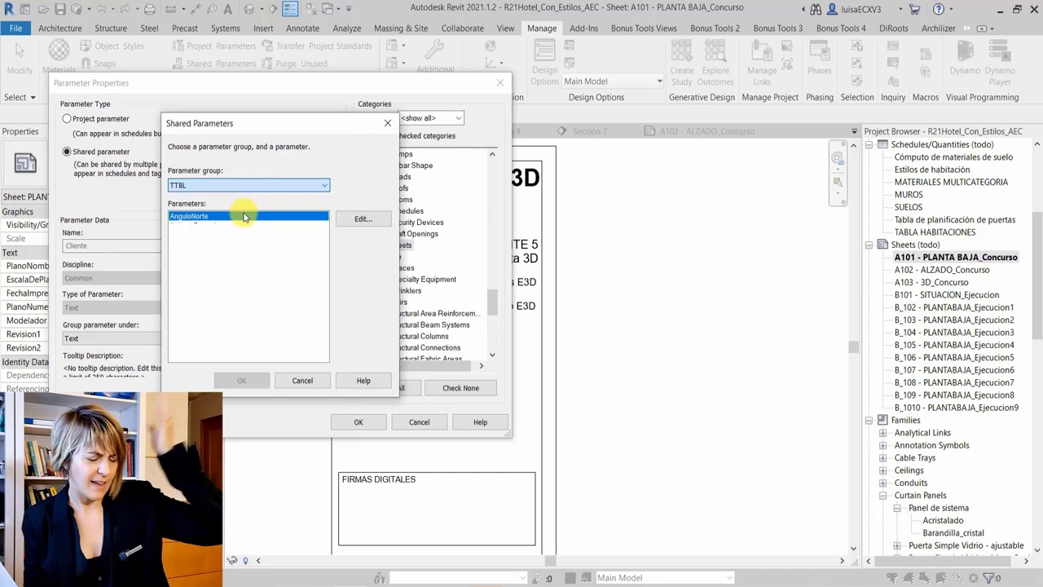
left_click(241, 379)
Pick the Fecha shared parameter from the TTBL group and dismiss the category warning
left_click(358, 421)
left_click(337, 198)
left_click(66, 152)
left_click(245, 133)
left_click(248, 185)
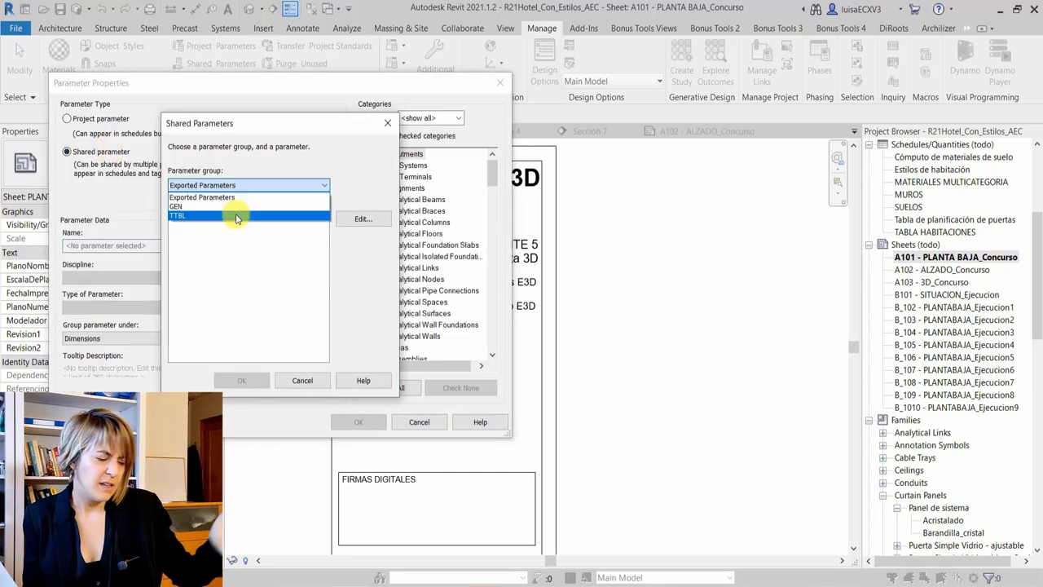
left_click(239, 379)
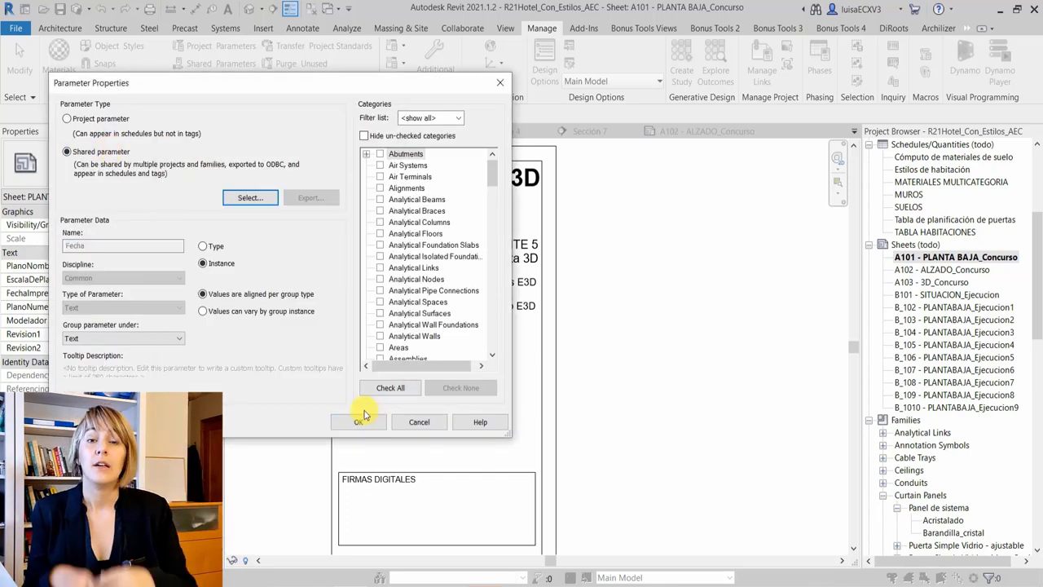
left_click(358, 421)
left_click(607, 299)
scroll(481, 309, "down", 10)
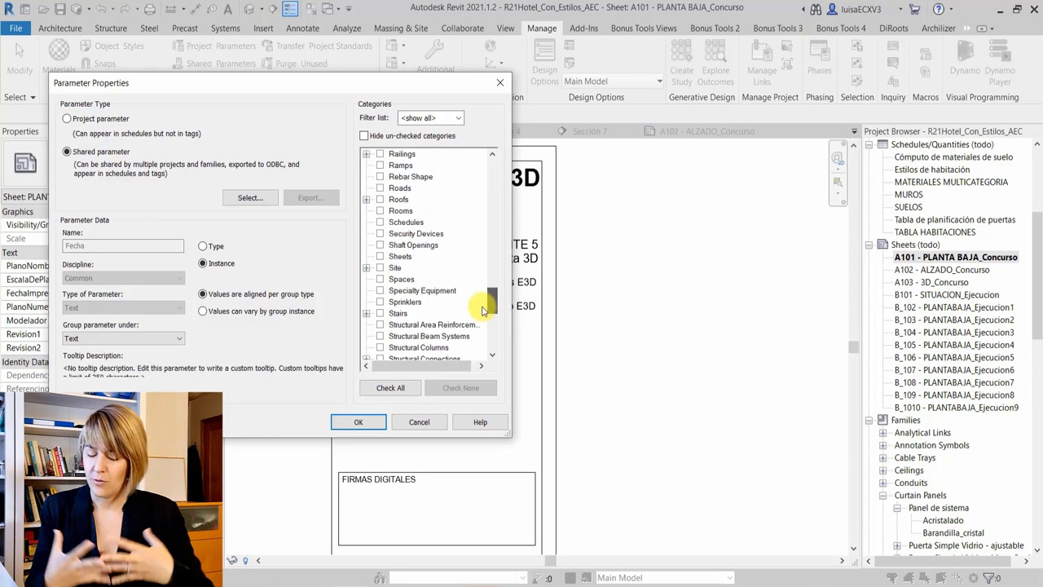
Add another shared parameter, close Project Parameters and commit the sheet's Dibujante value
left_click(250, 197)
left_click(241, 379)
left_click(358, 421)
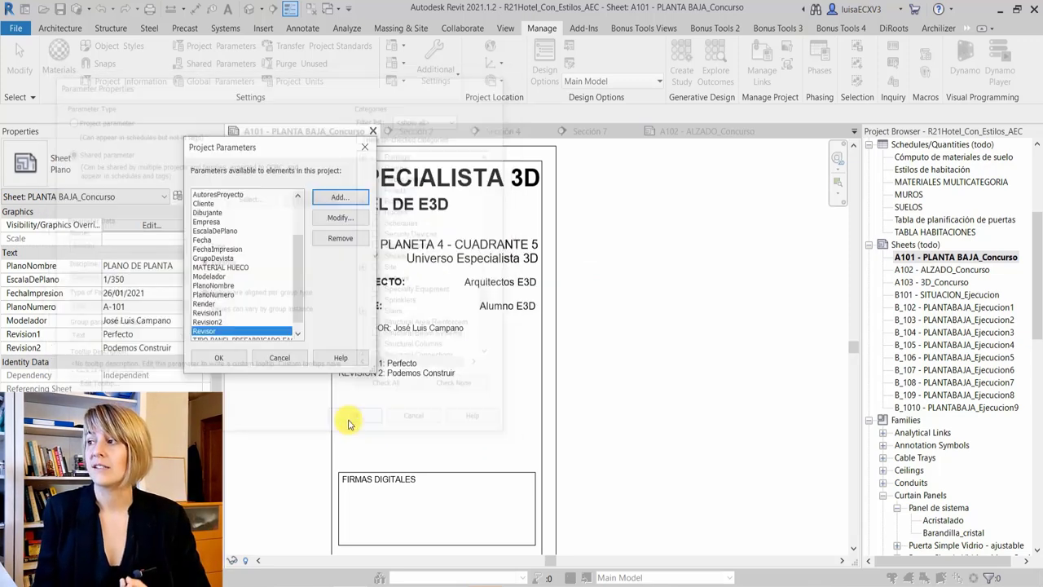
left_click(275, 354)
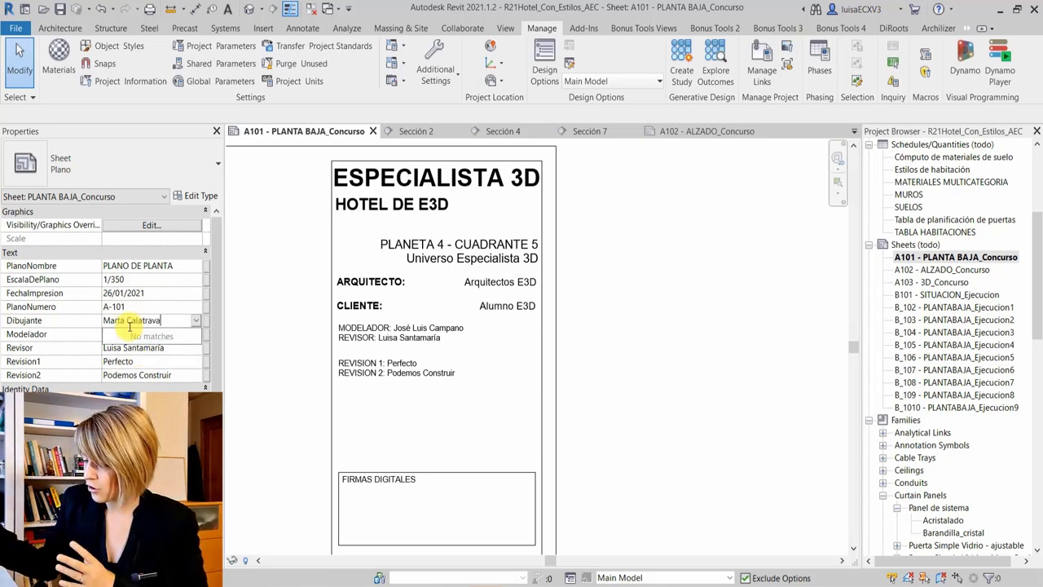
key("Return")
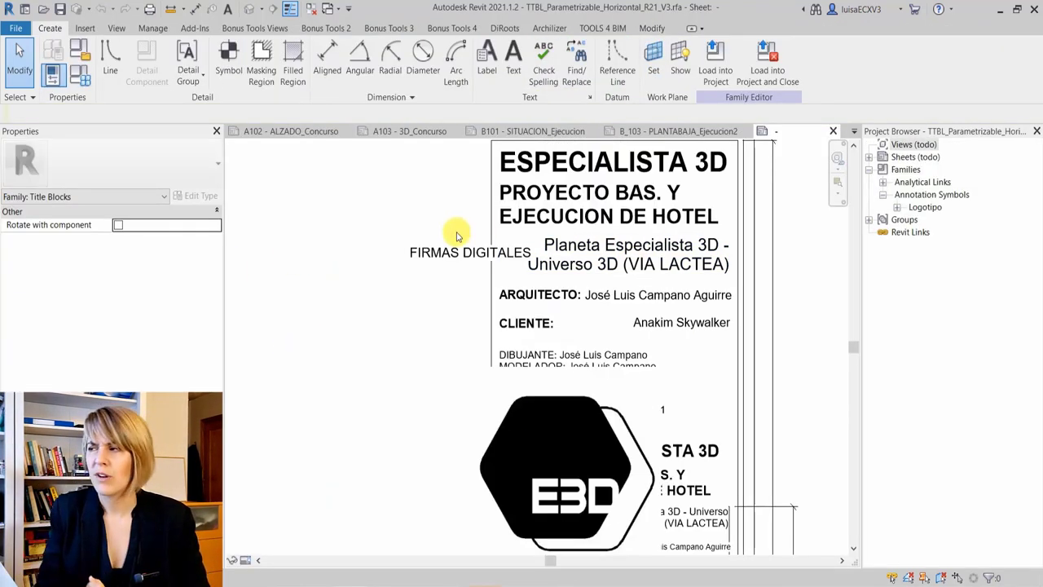
scroll(456, 236, "down", 2)
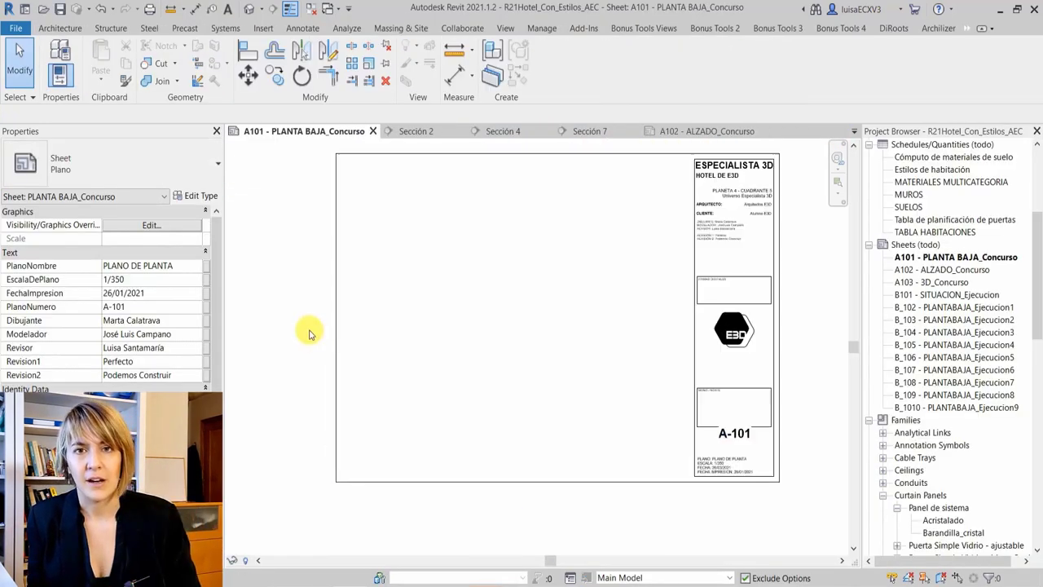
Scroll through the Nivel 0 floor plan of the hotel's terraced site
scroll(771, 338, "down", 2)
scroll(643, 359, "down", 1)
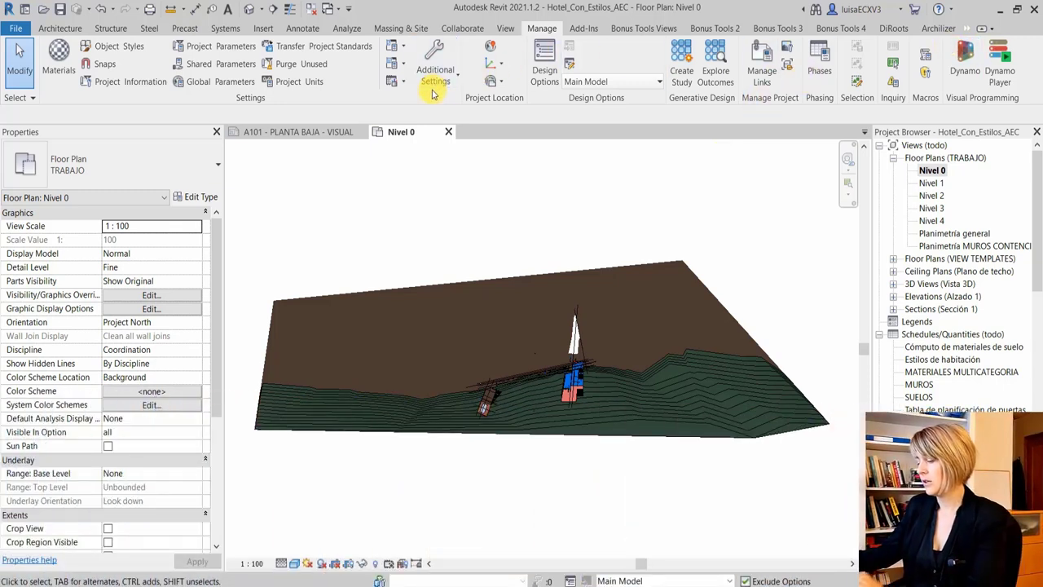
Open VG for Nivel 0 and review the Model Objects list in Object Styles without changes
key("g")
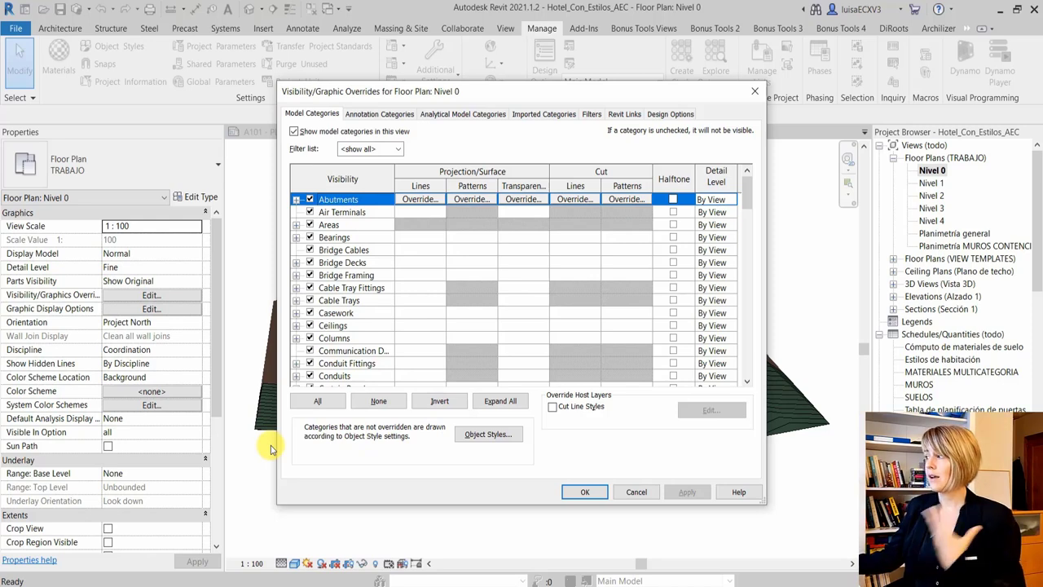
left_click(476, 437)
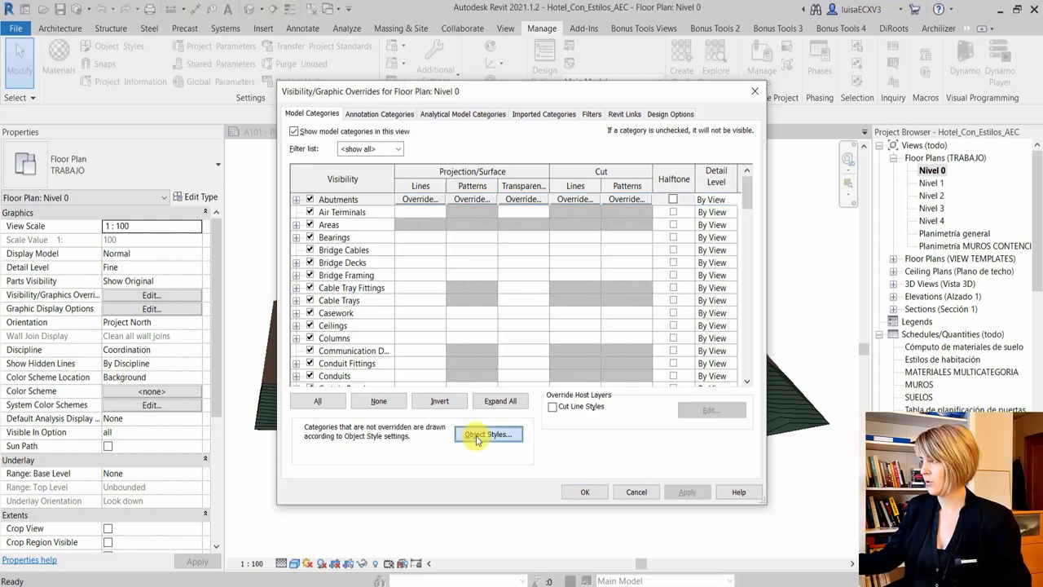
scroll(517, 304, "down", 3)
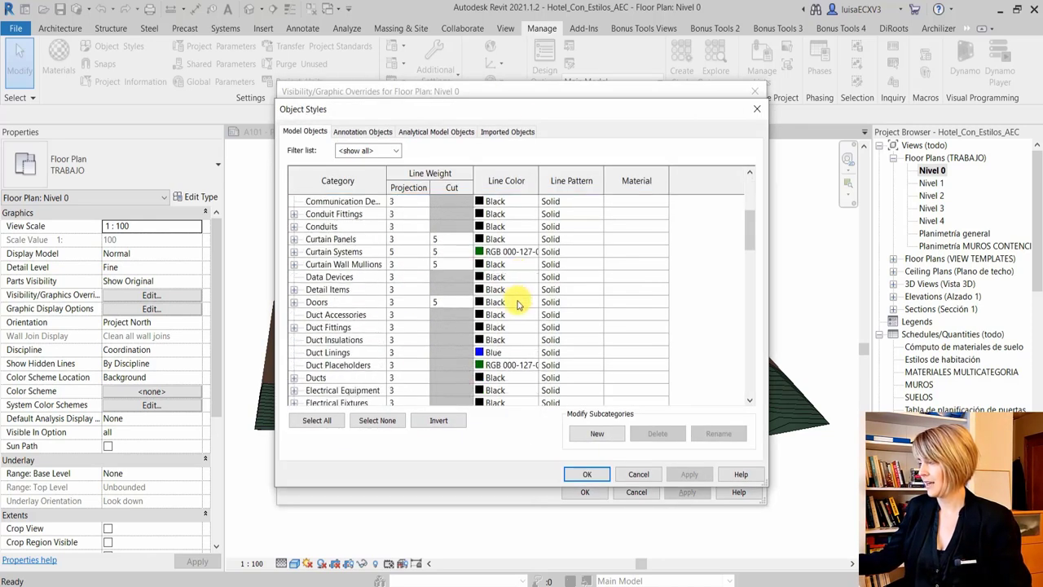
scroll(533, 281, "down", 9)
left_click(756, 108)
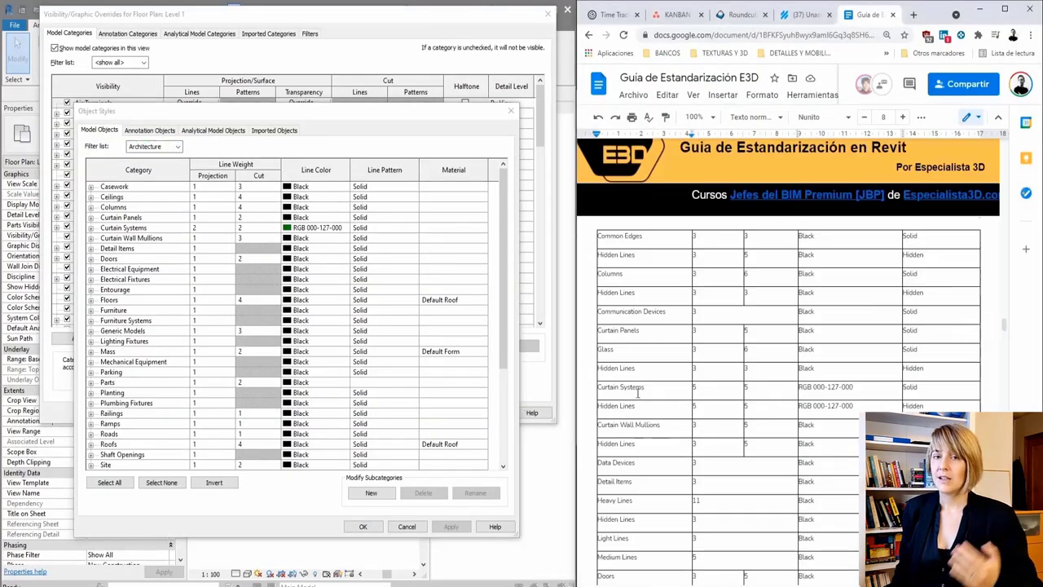
Scroll the guide to the 11.10 Object Styles – Model table and expand Casework
scroll(637, 394, "down", 5)
scroll(638, 367, "down", 5)
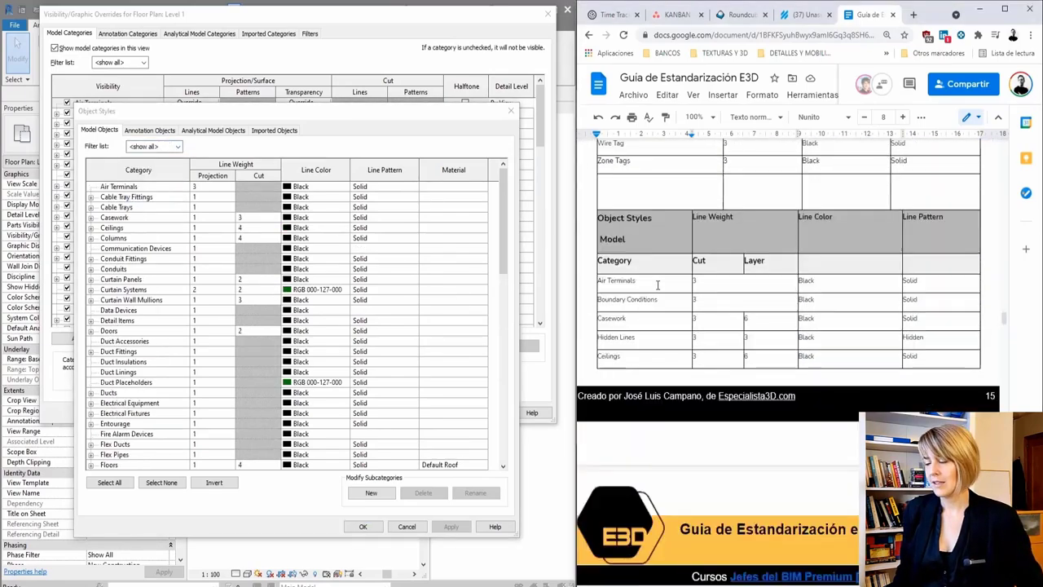
scroll(637, 342, "down", 5)
scroll(638, 317, "down", 5)
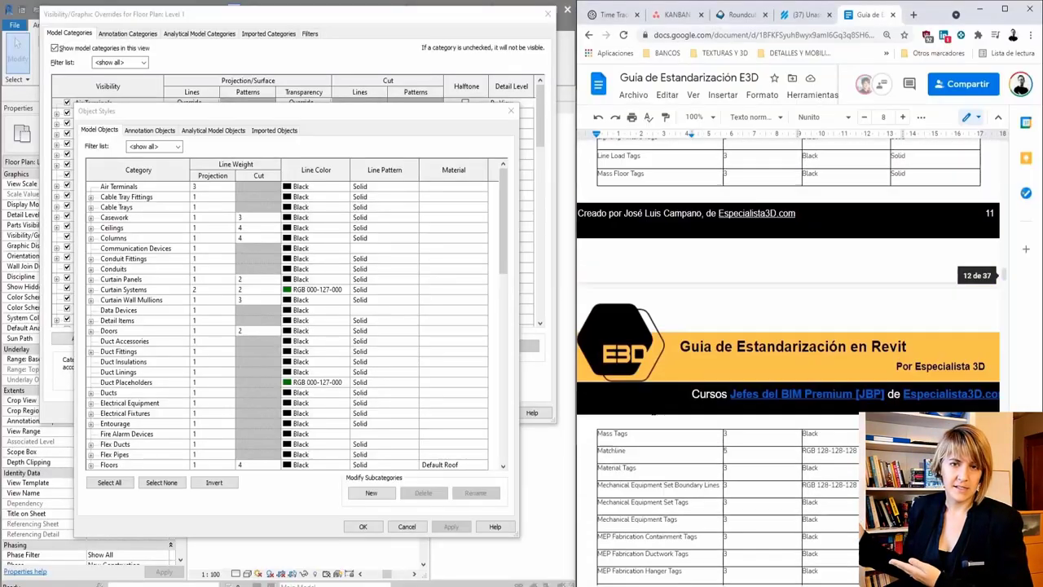
scroll(648, 256, "down", 15)
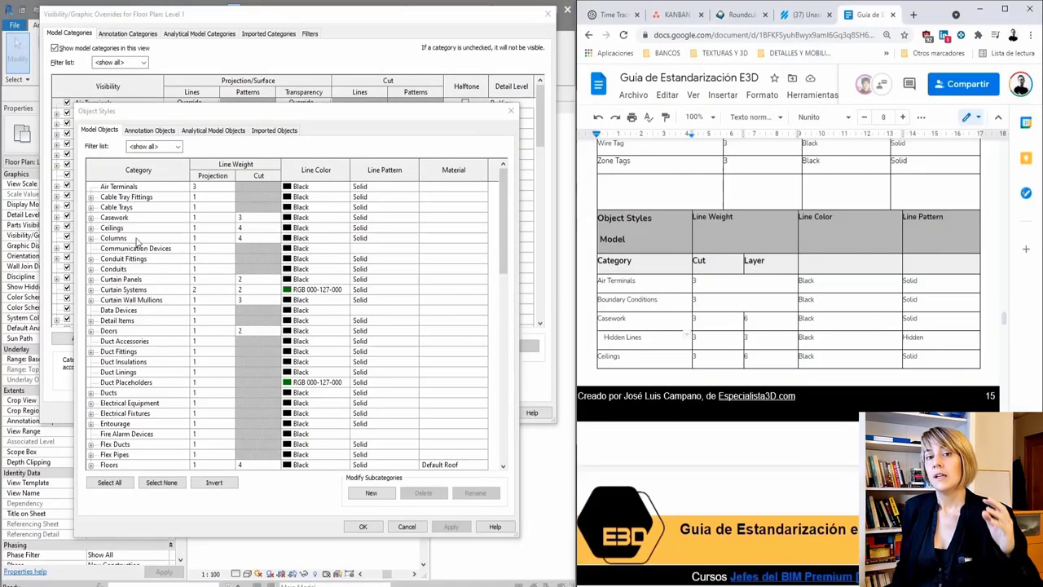
left_click(91, 216)
left_click(207, 219)
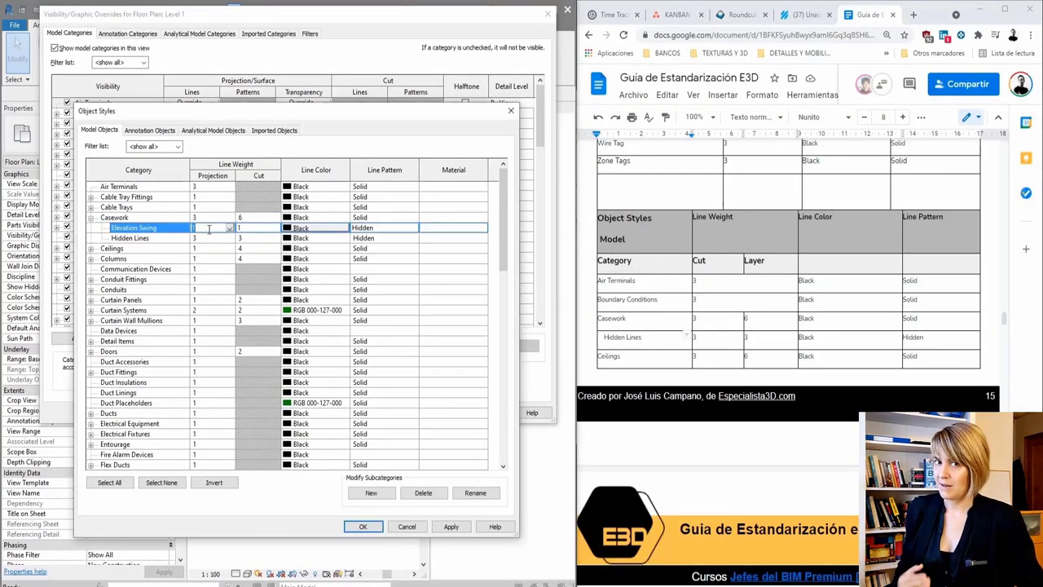
Insert a blank row above Casework in the guide's Object Styles table
right_click(619, 318)
left_click(652, 303)
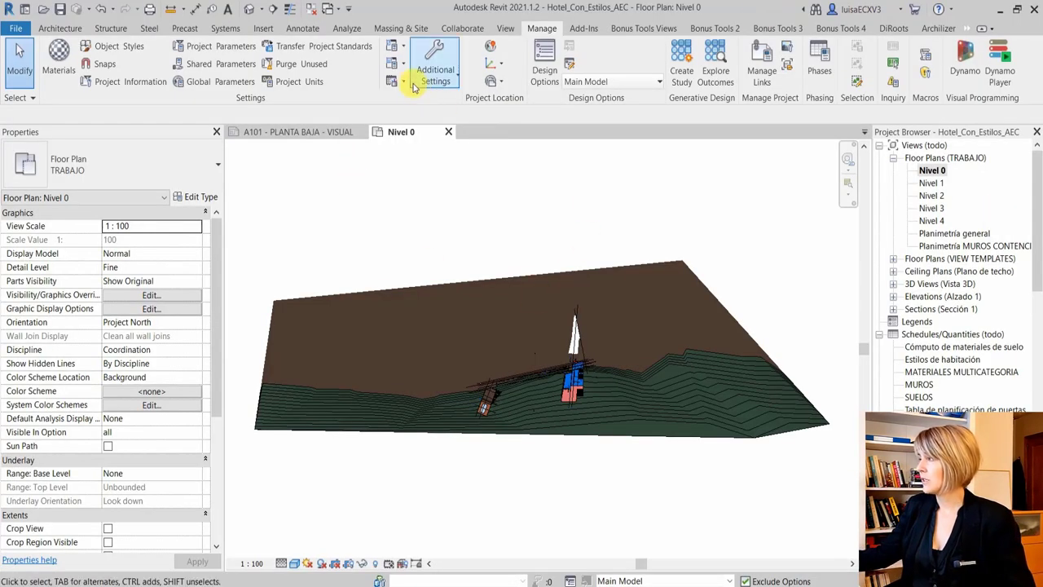
left_click(427, 82)
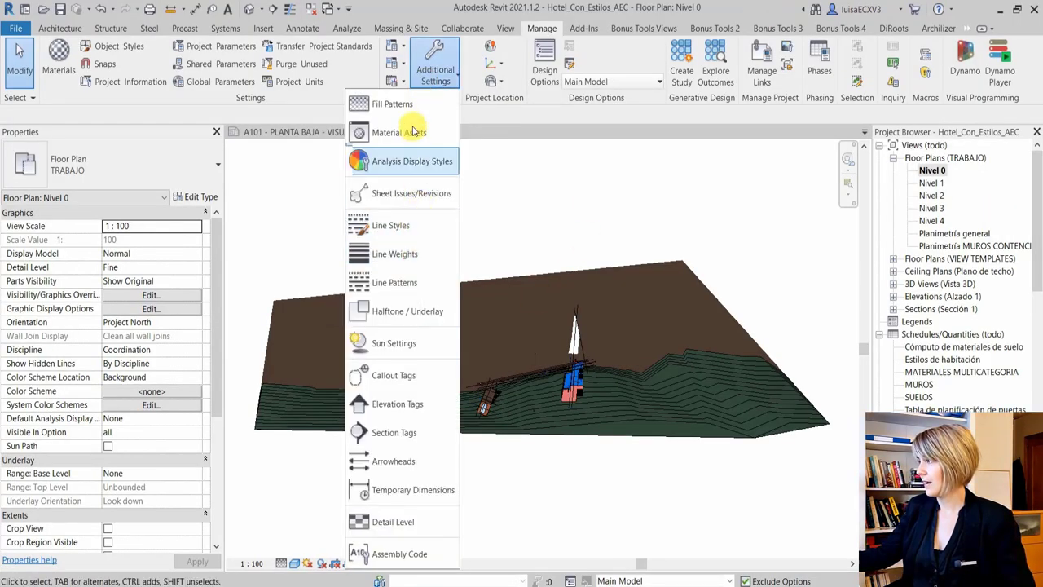
left_click(437, 54)
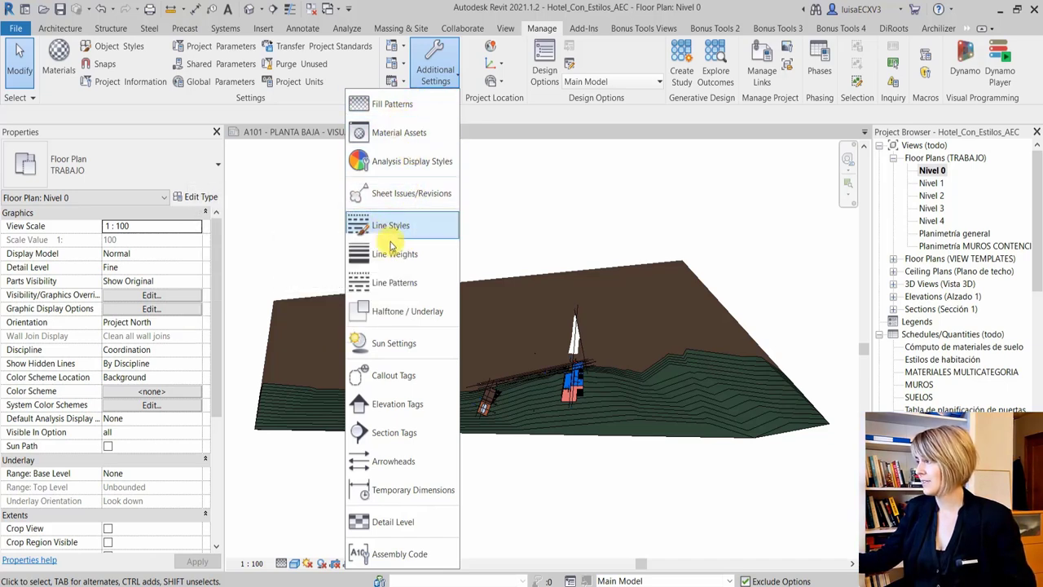
mouse_move(403, 254)
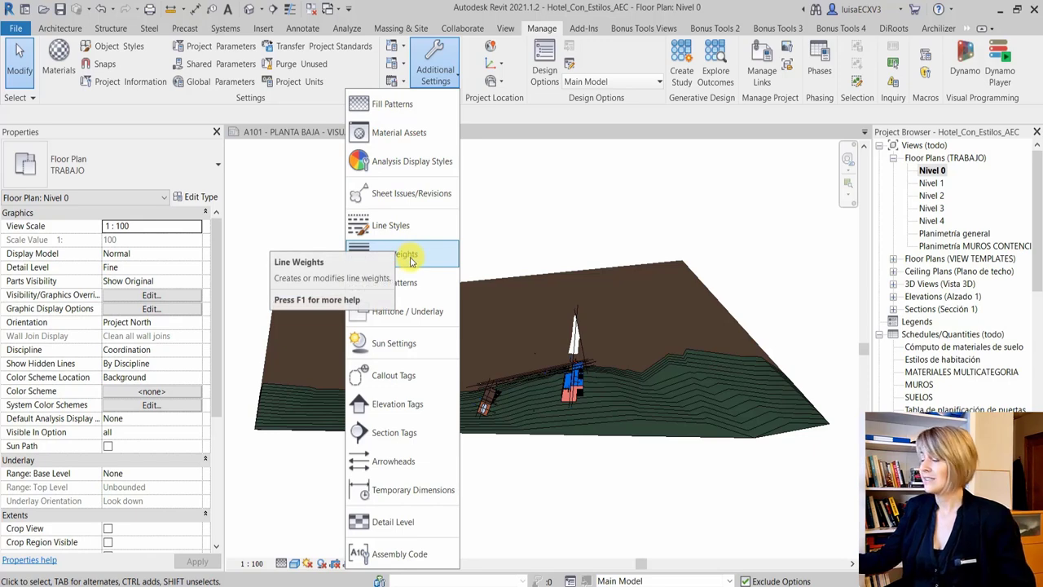
left_click(411, 261)
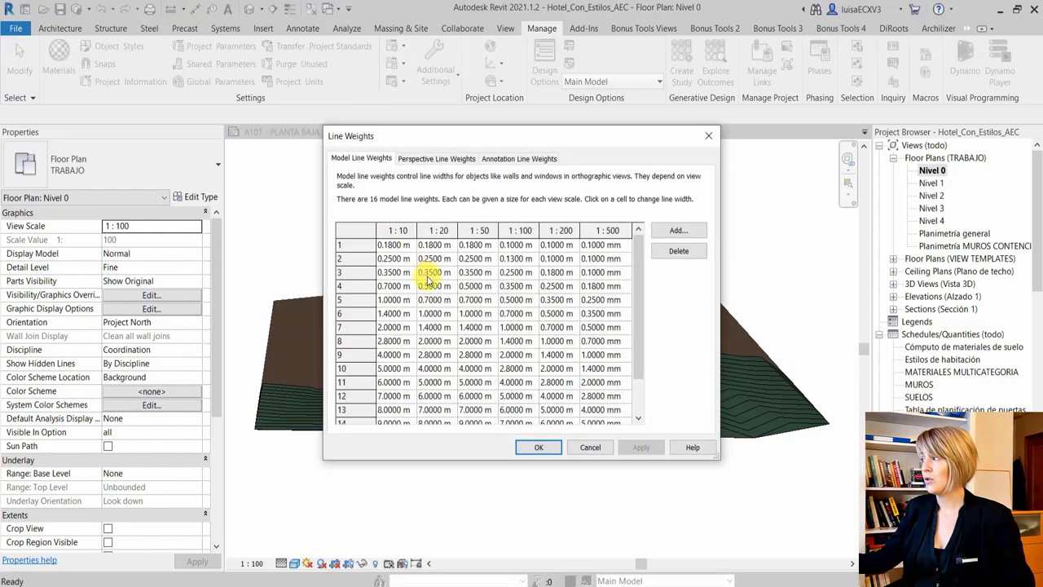
scroll(448, 326, "down", 1)
scroll(456, 327, "up", 1)
scroll(456, 327, "down", 1)
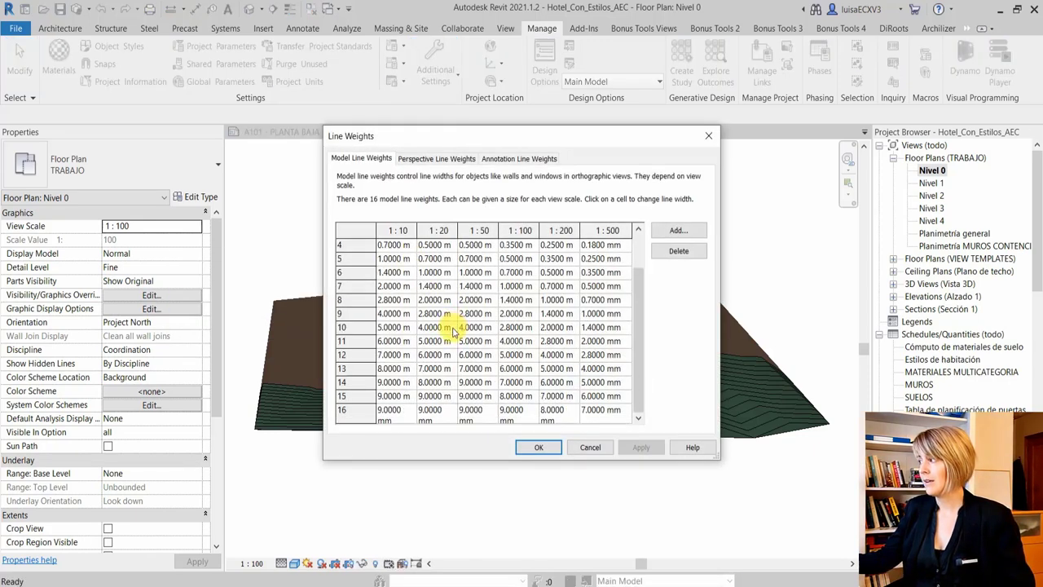
left_click(550, 452)
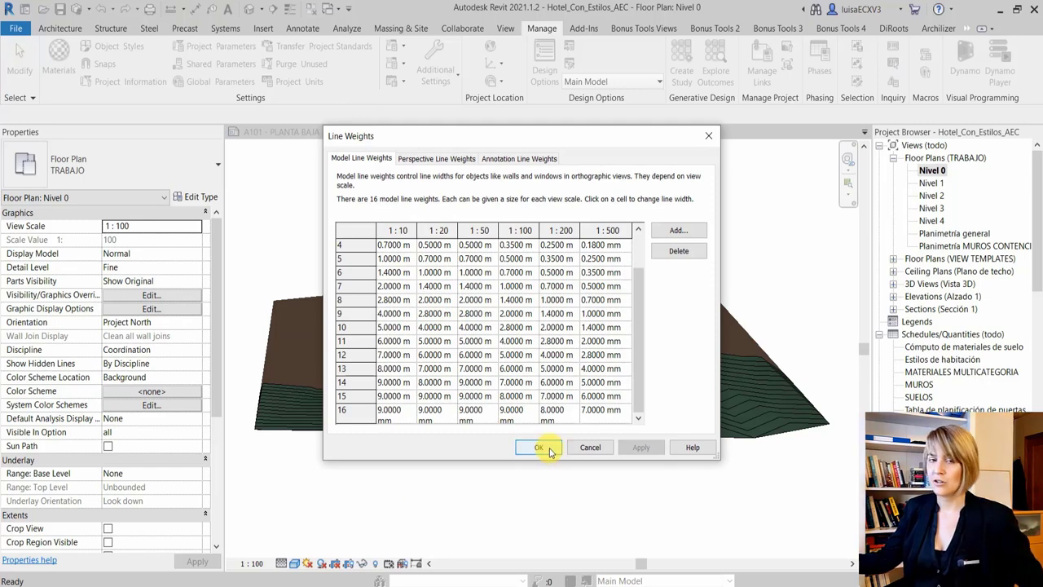
left_click(609, 449)
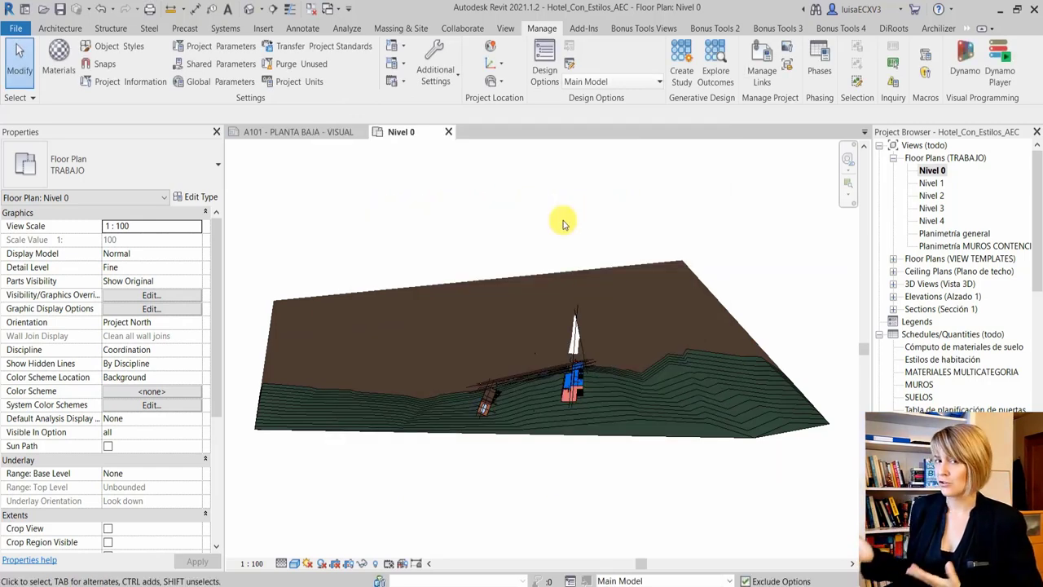
left_click(424, 77)
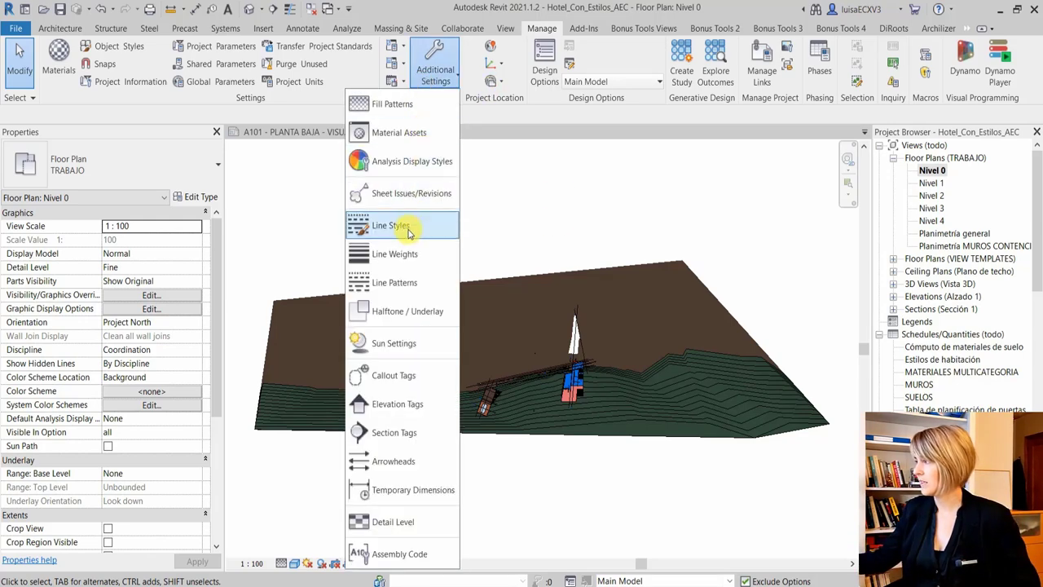
left_click(406, 234)
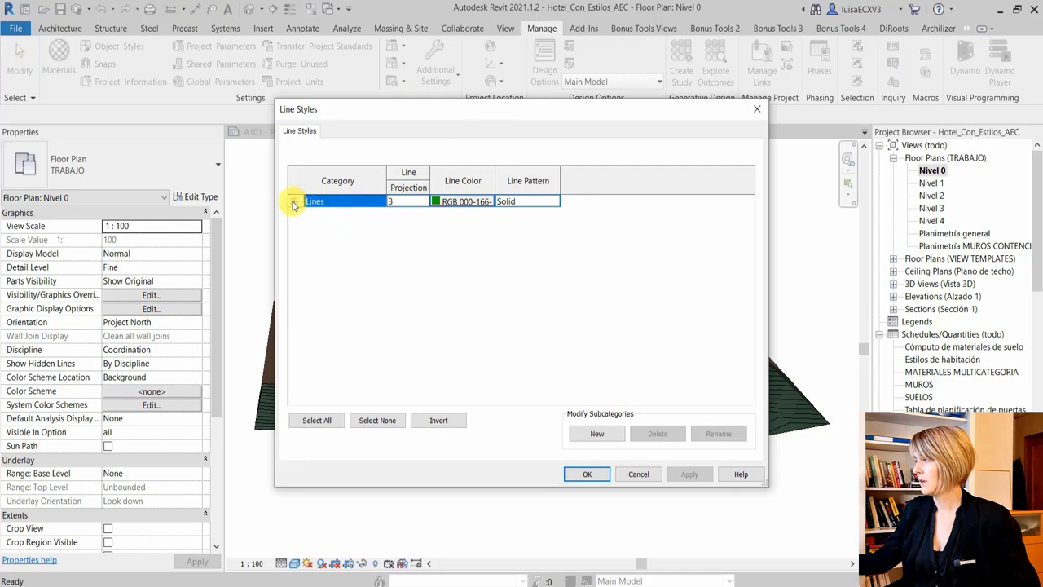
left_click(294, 202)
scroll(356, 236, "down", 3)
scroll(363, 239, "down", 3)
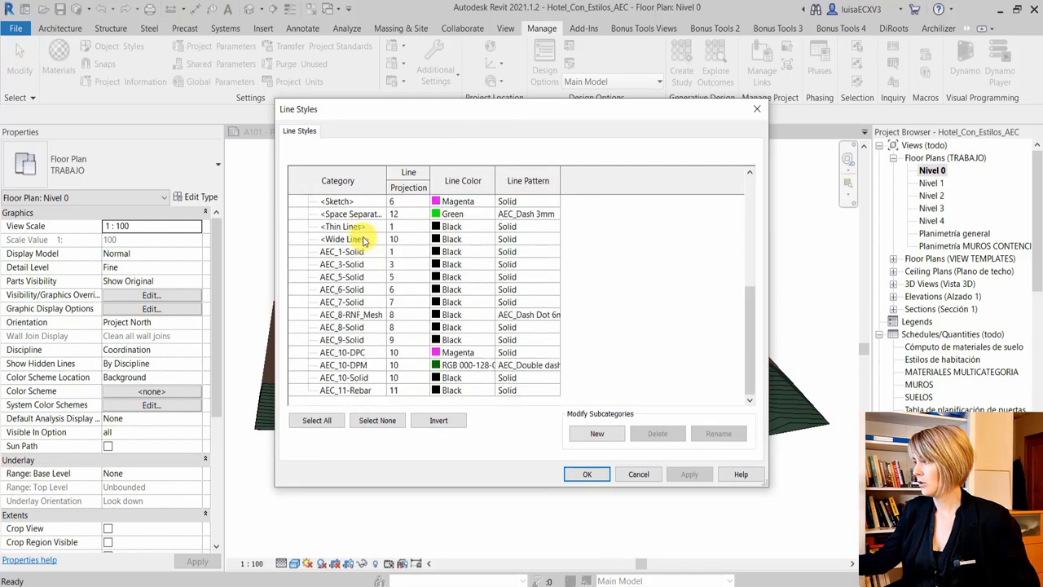
left_click(755, 112)
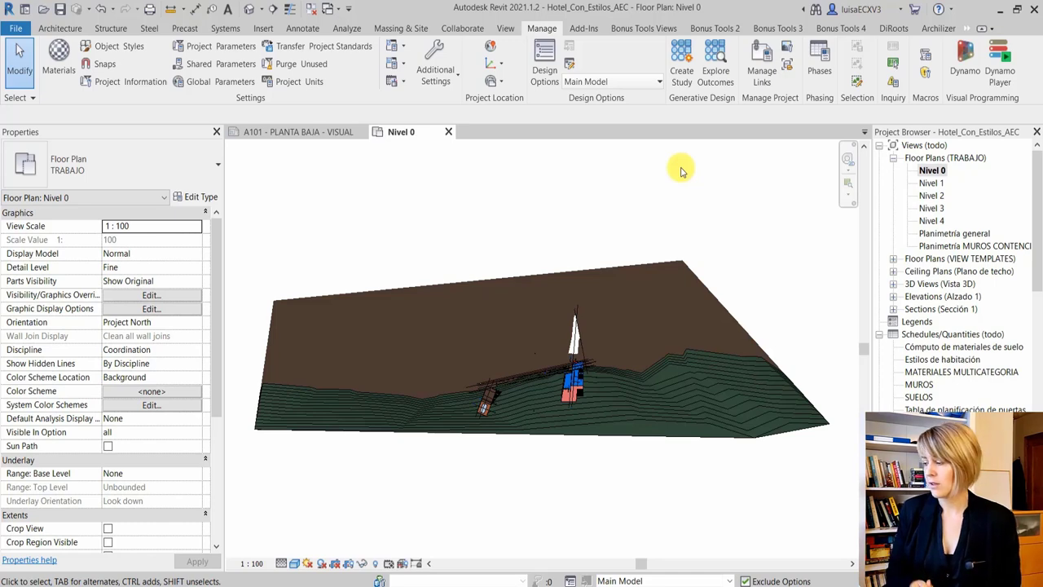
key("g")
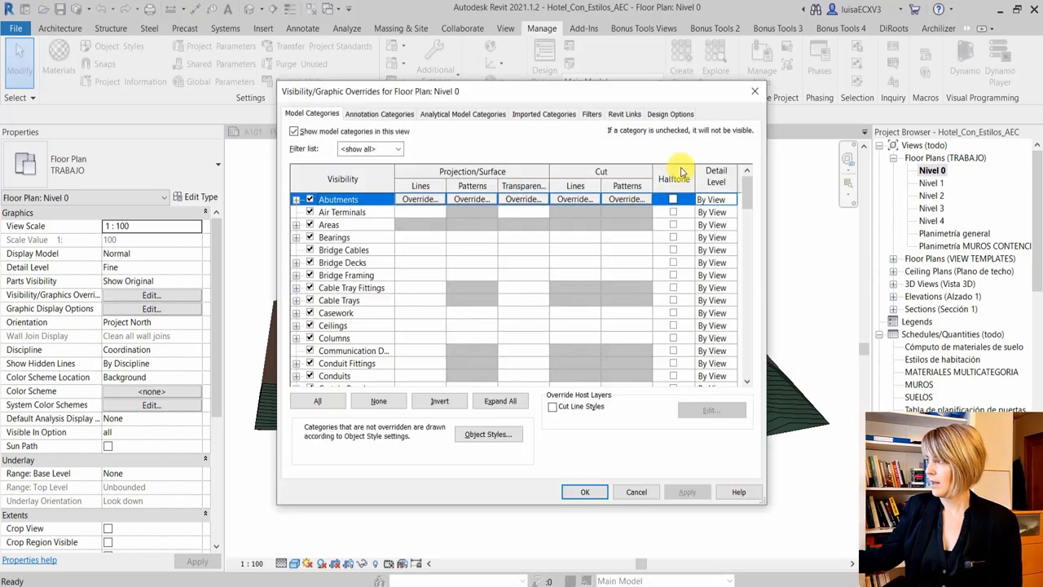
scroll(617, 266, "down", 2)
scroll(617, 267, "down", 5)
scroll(489, 261, "down", 6)
scroll(448, 221, "down", 4)
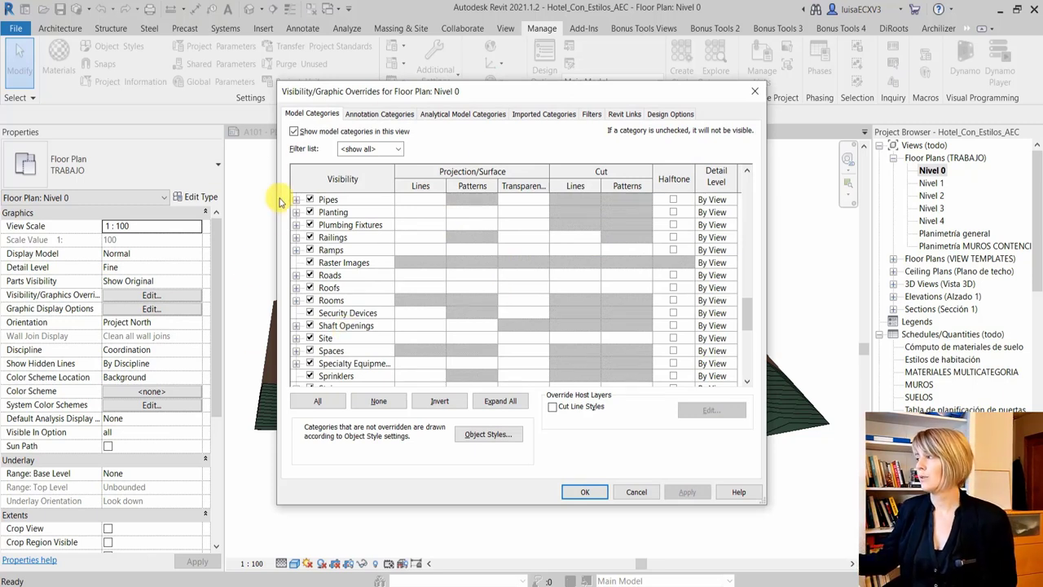
left_click(440, 237)
left_click(422, 237)
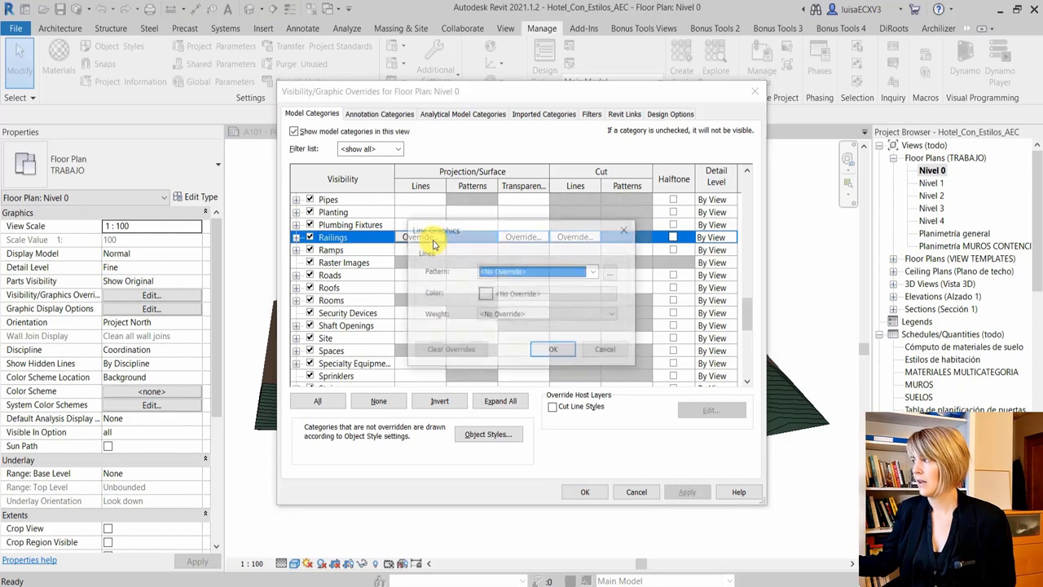
left_click(530, 295)
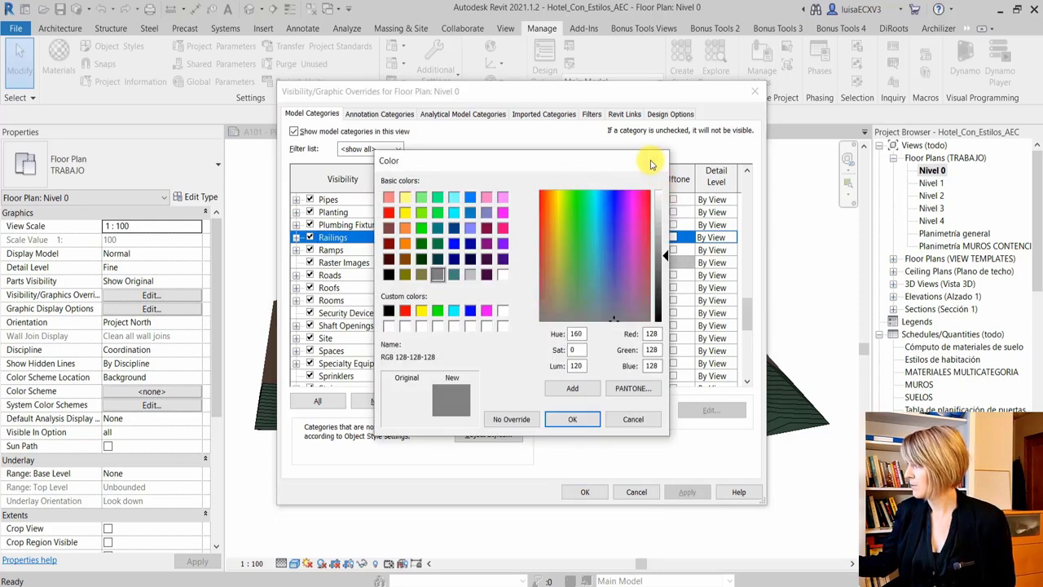
key("Return")
left_click(489, 271)
scroll(489, 271, "down", 5)
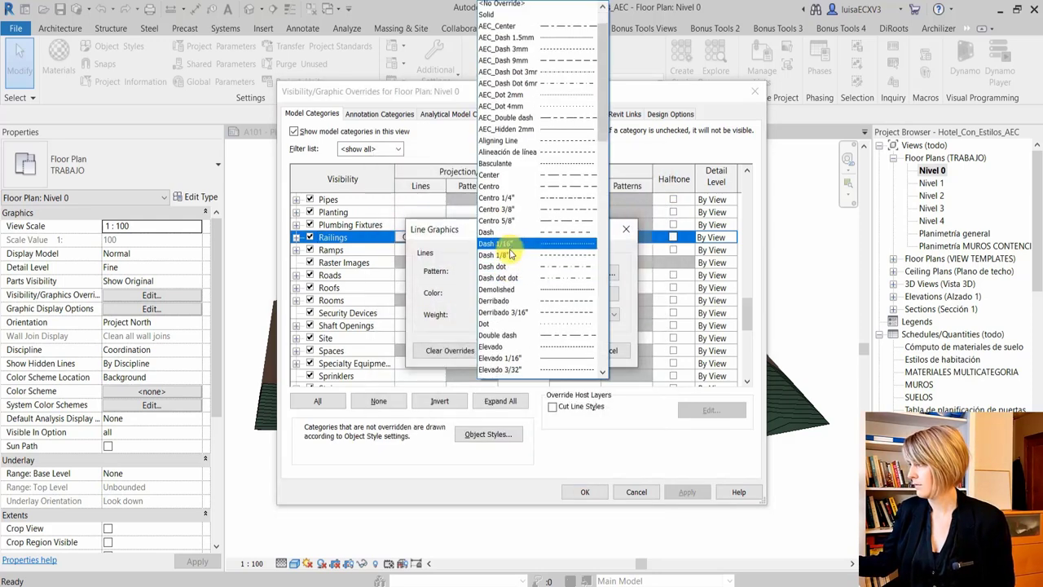
left_click(454, 266)
left_click(544, 314)
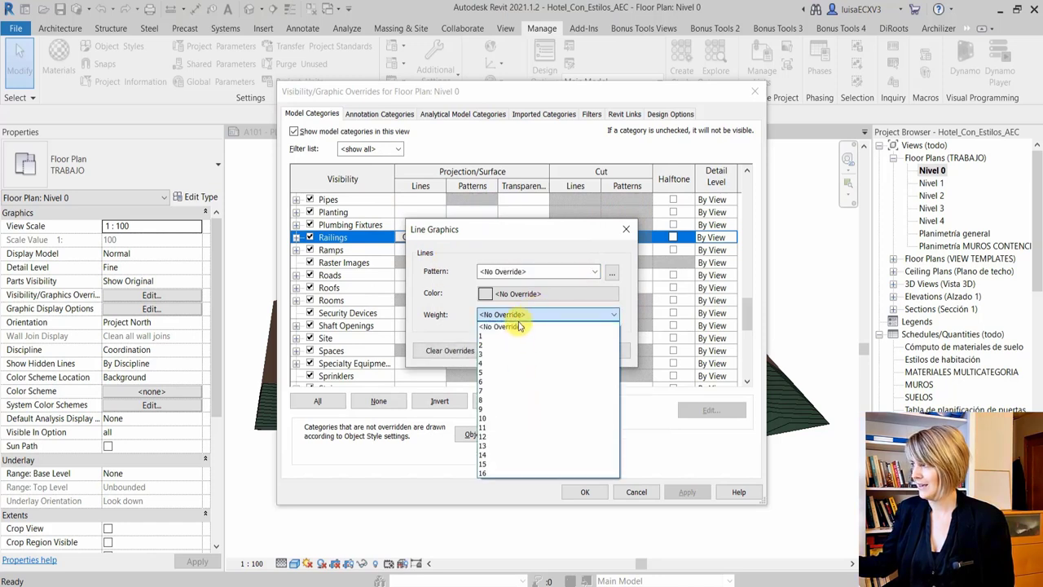
left_click(459, 298)
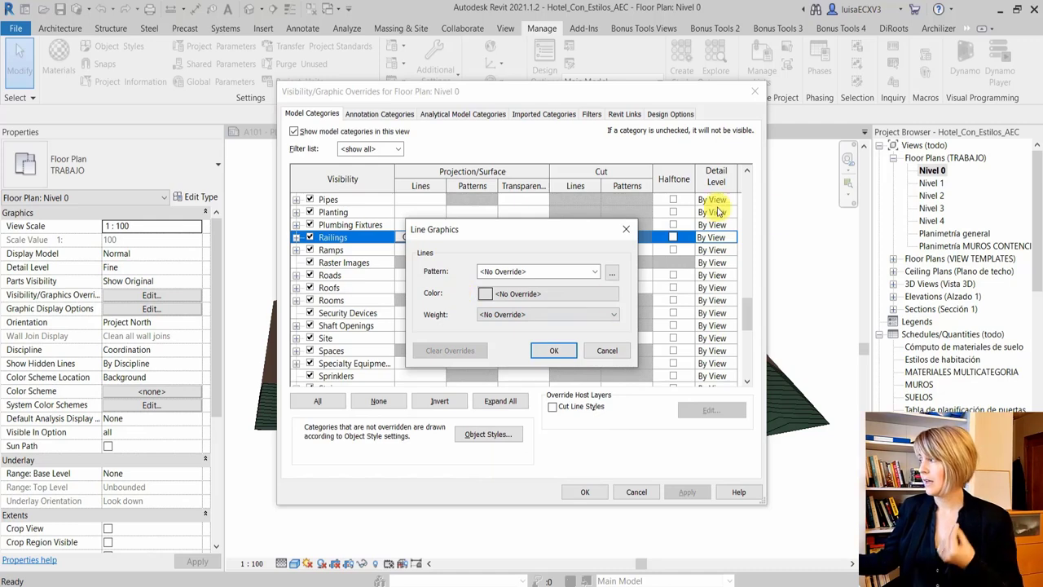
left_click(626, 229)
Close Visibility/Graphic Overrides and dismiss the project graphic settings list
left_click(751, 94)
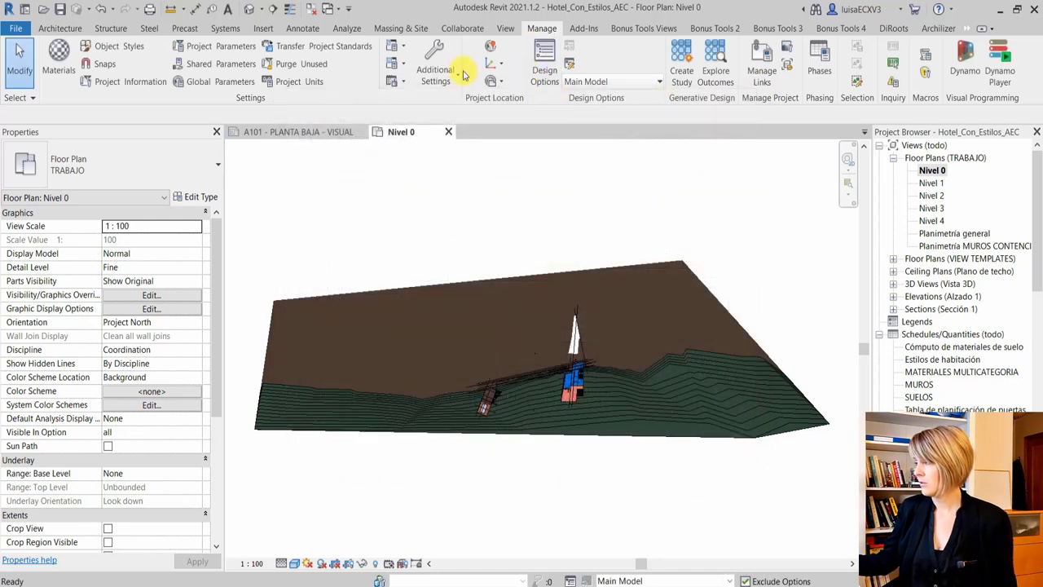
left_click(444, 70)
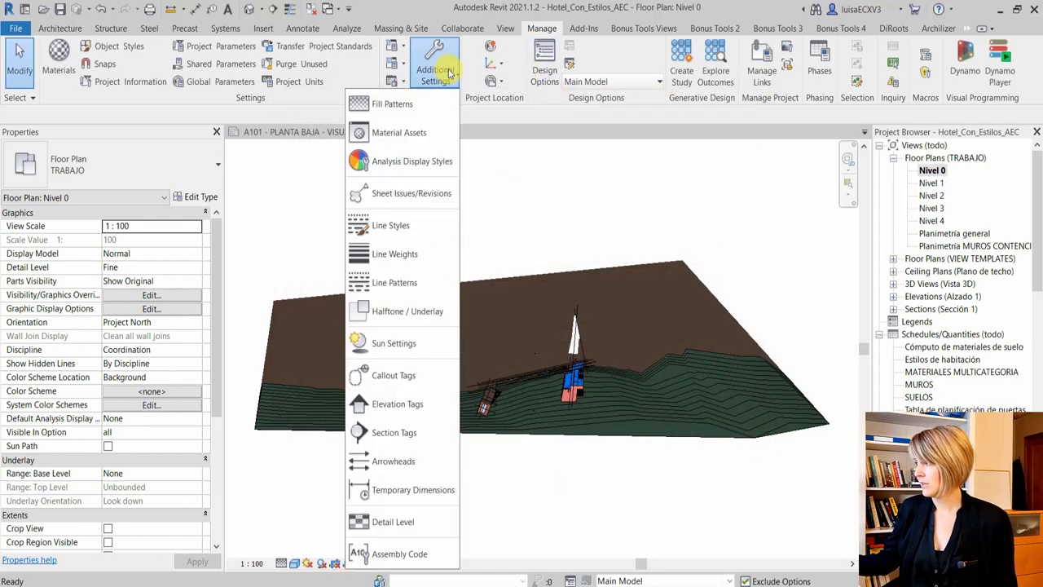
left_click(517, 214)
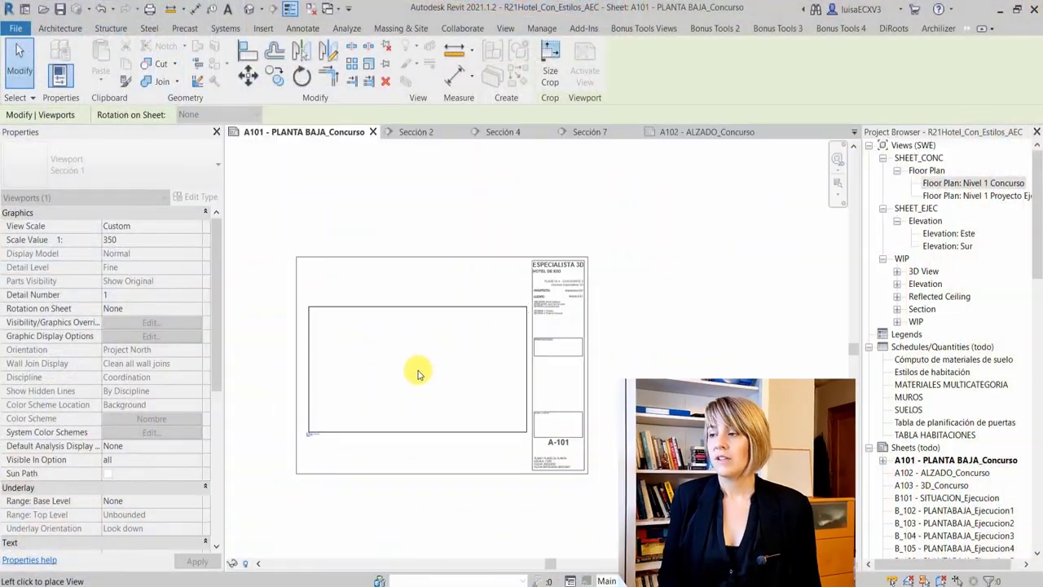
Place the floor plan viewport, then duplicate the Sur elevation with detailing
left_click(417, 398)
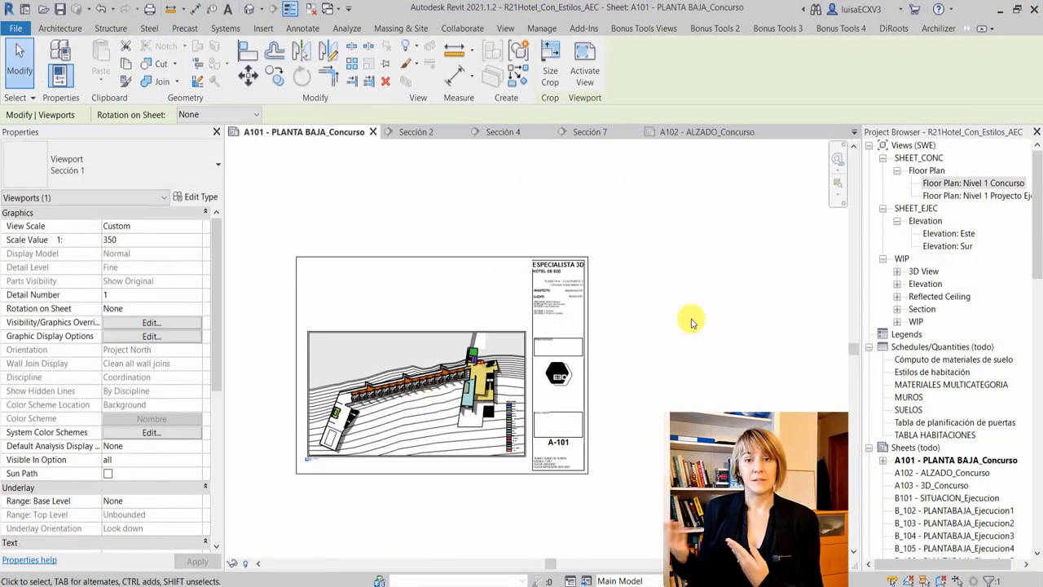
left_click(947, 246)
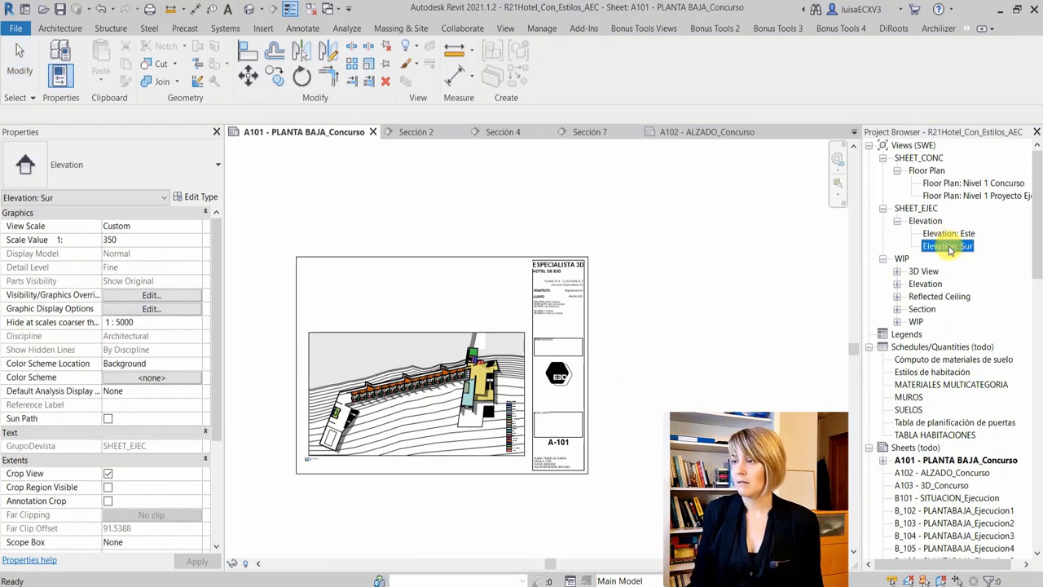
right_click(949, 248)
mouse_move(914, 345)
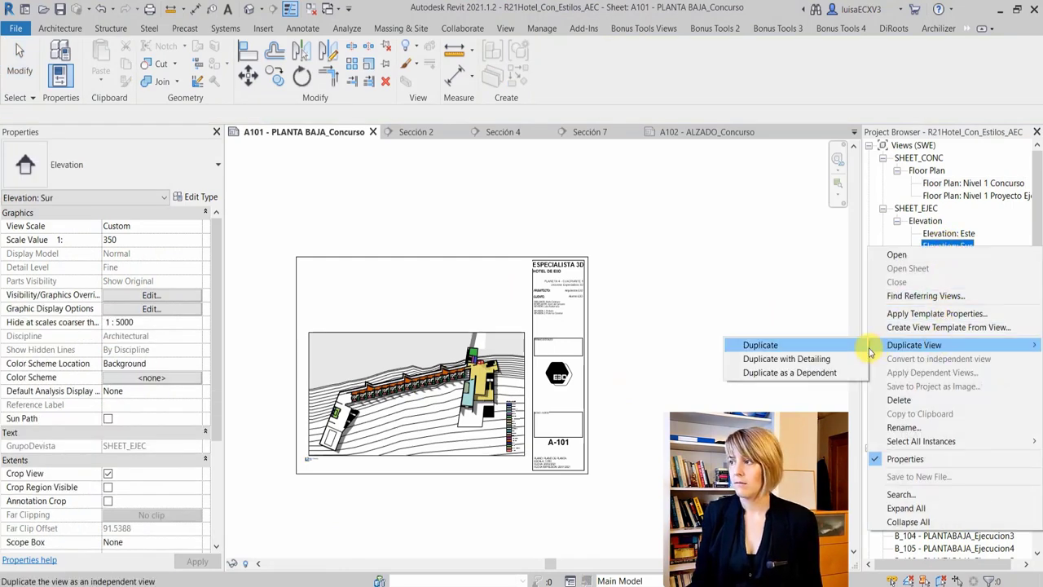
left_click(829, 359)
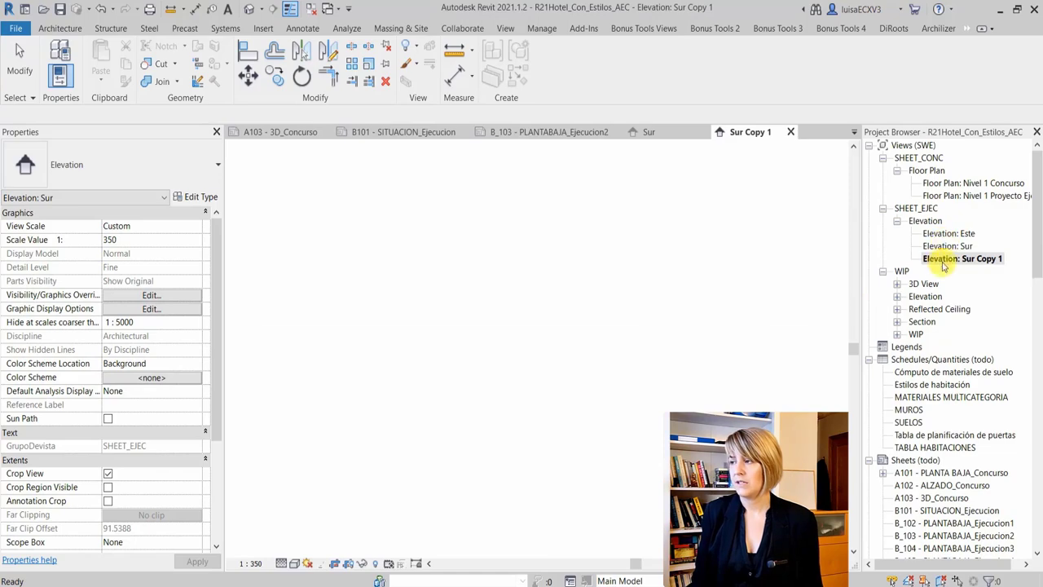
Give Sur Copy 1 a new template E3D_AlzadosConcurso with GrupoDevista SHEET_CONC
right_click(948, 258)
left_click(937, 323)
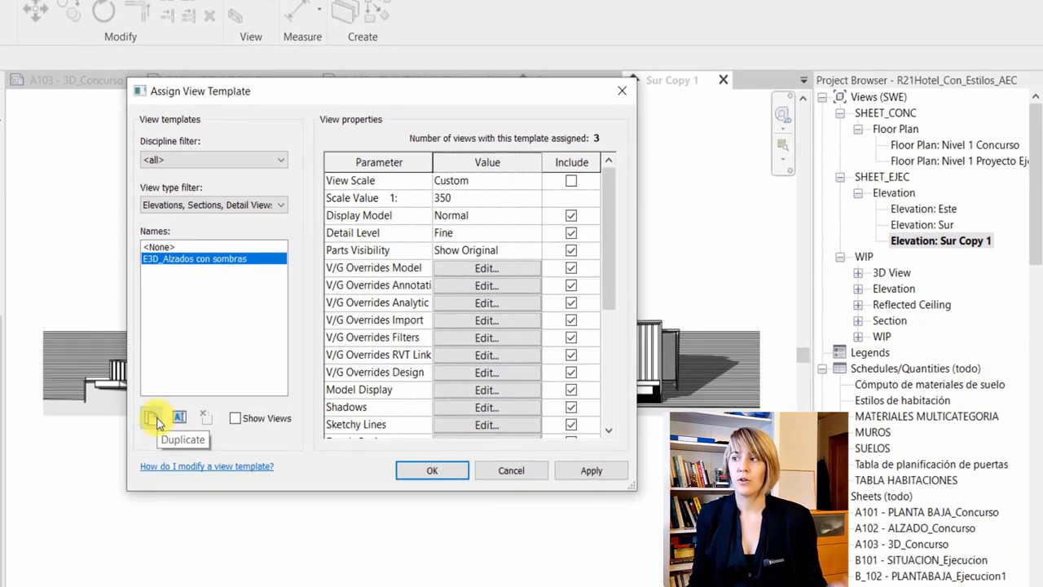
left_click(151, 418)
type("E3D_AlzadosConcurs")
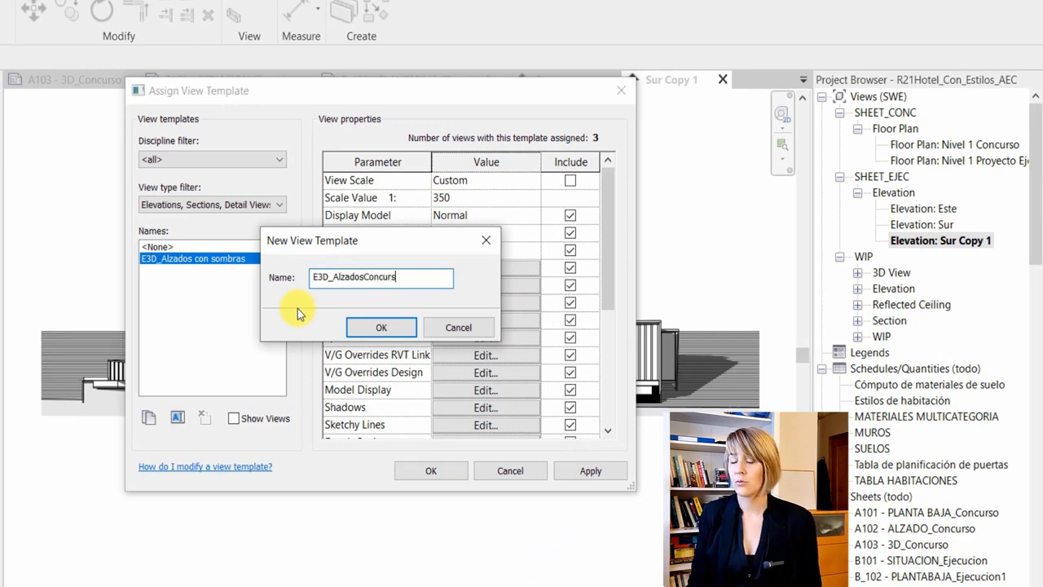
type("o")
key("Return")
scroll(479, 277, "down", 4)
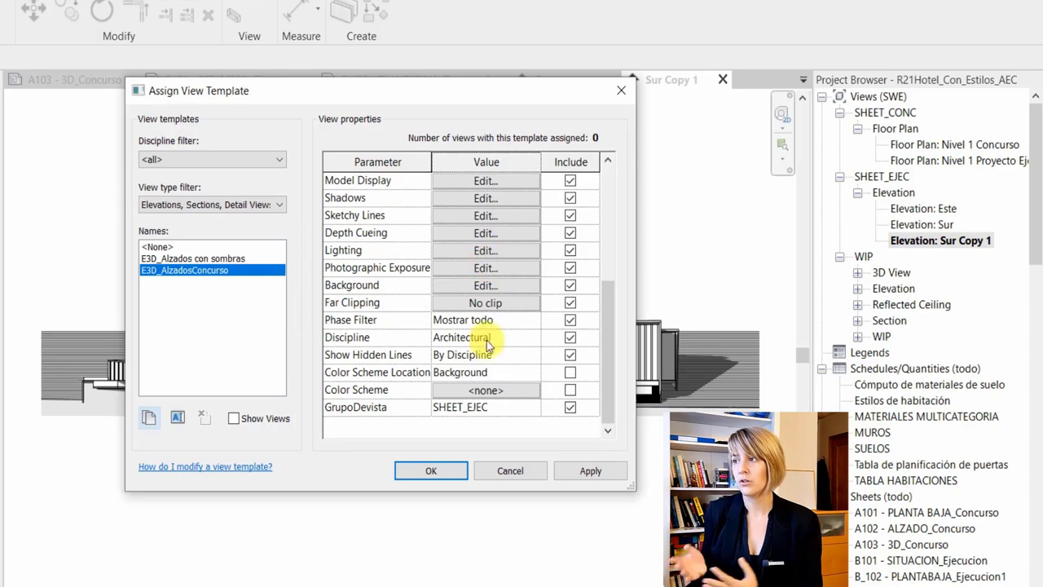
left_click(501, 415)
key("BackSpace")
key("BackSpace")
key("BackSpace")
key("BackSpace")
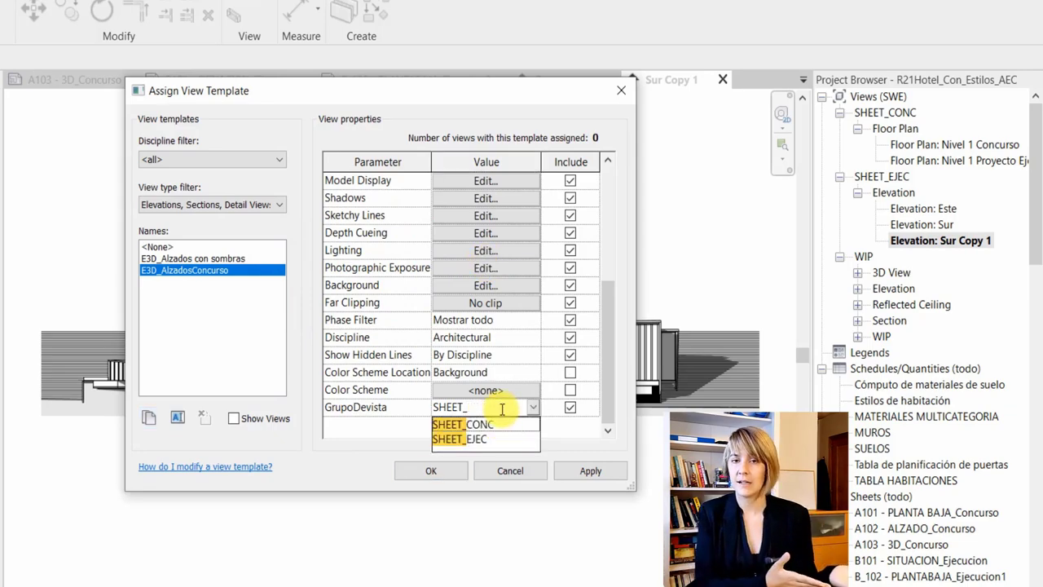
left_click(501, 424)
left_click(430, 470)
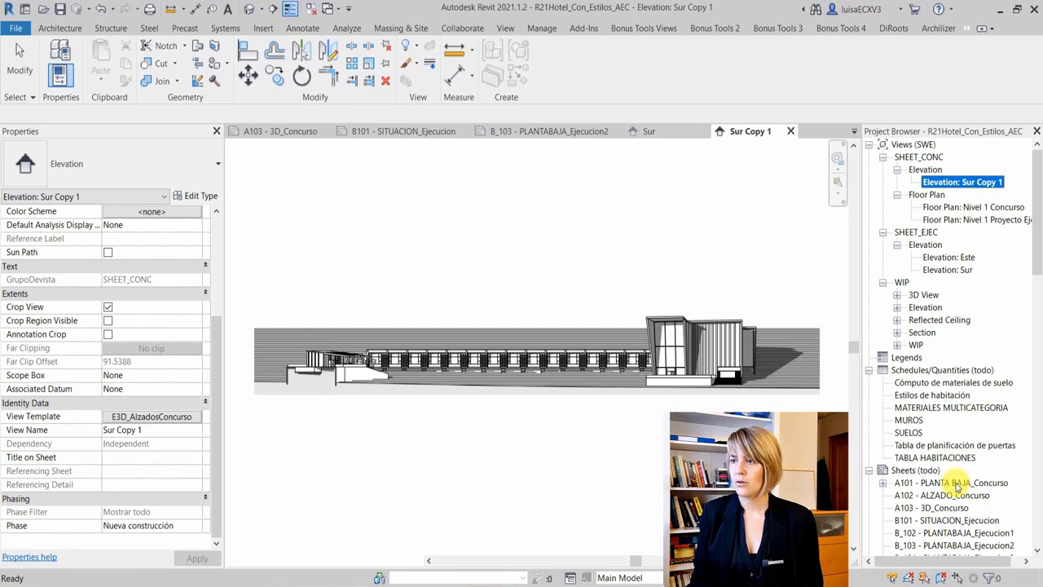
Open sheet A101 and place the Sur Copy 1 elevation above the floor plan
double_click(957, 482)
left_click_drag(961, 181, 417, 301)
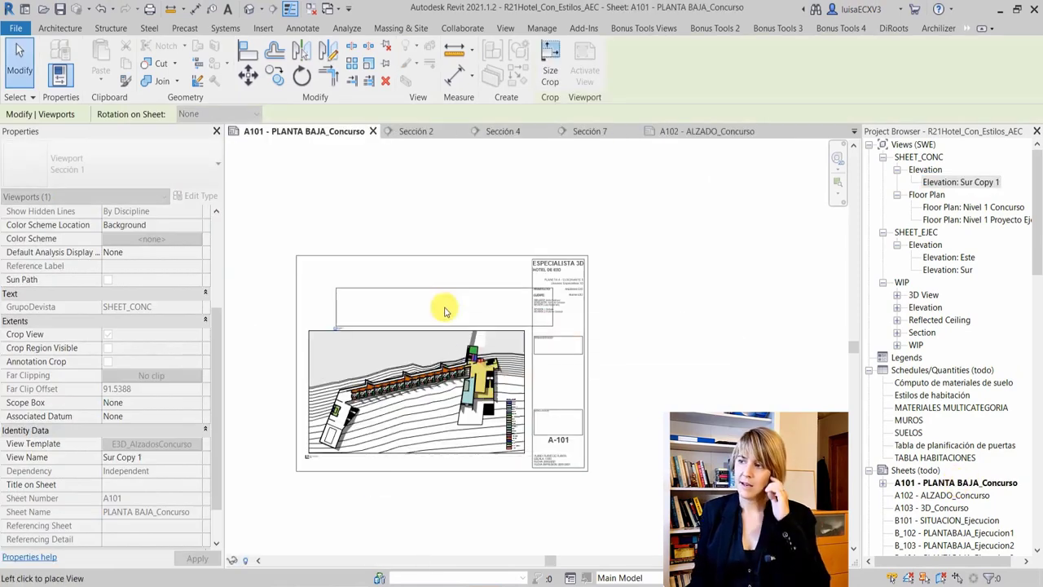
left_click(417, 301)
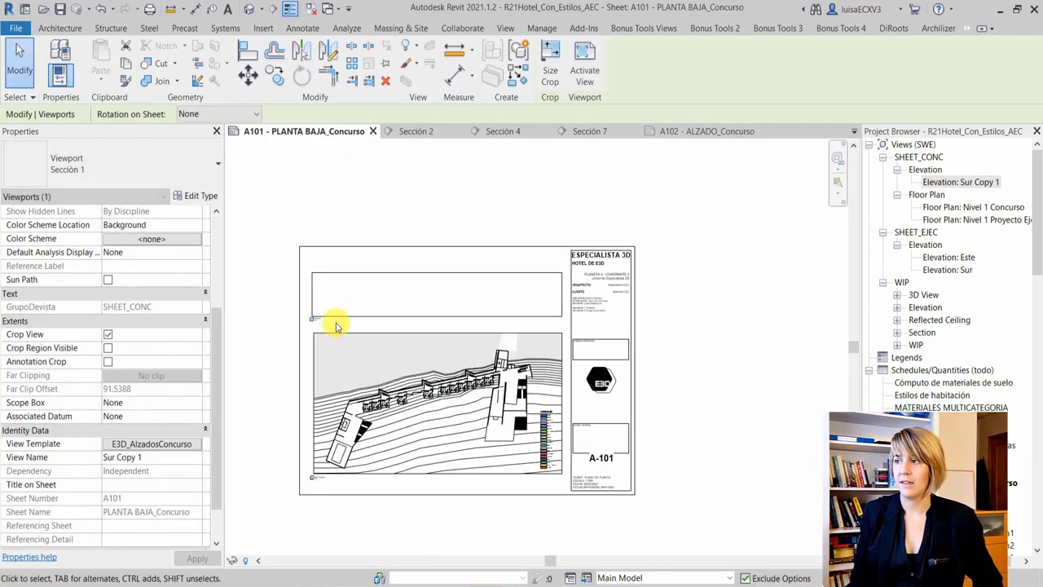
Activate the elevation viewport to adjust its view, then select the floor plan viewport
scroll(269, 225, "up", 5)
double_click(342, 234)
scroll(310, 236, "down", 2)
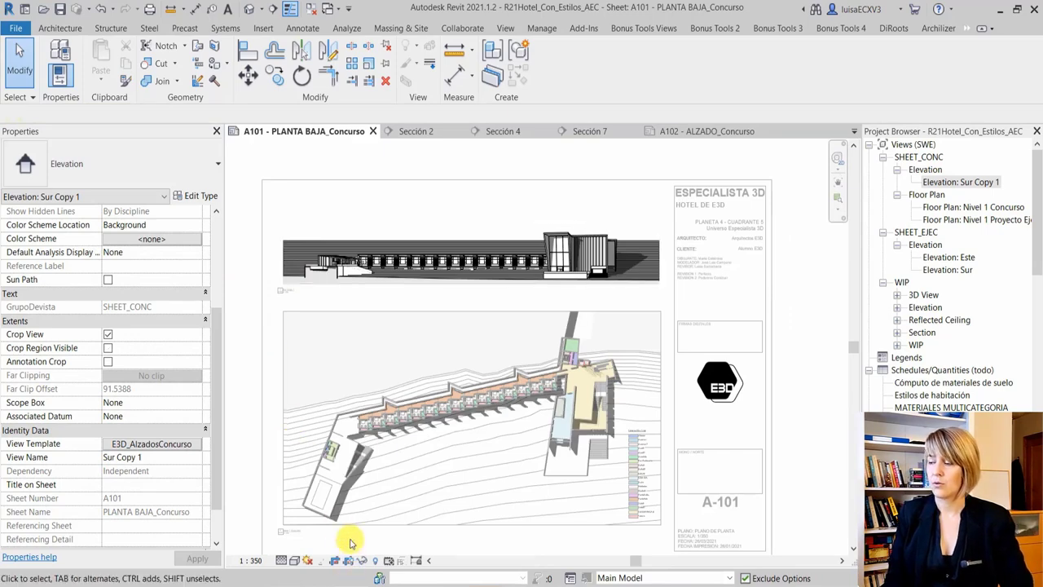
double_click(572, 197)
scroll(572, 197, "down", 2)
left_click(515, 334)
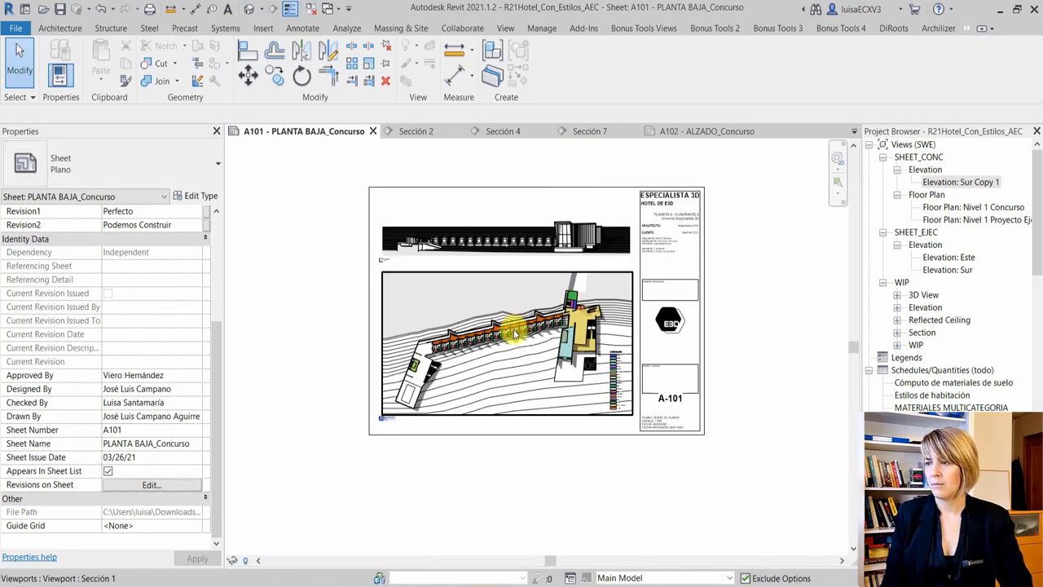
scroll(515, 334, "up", 2)
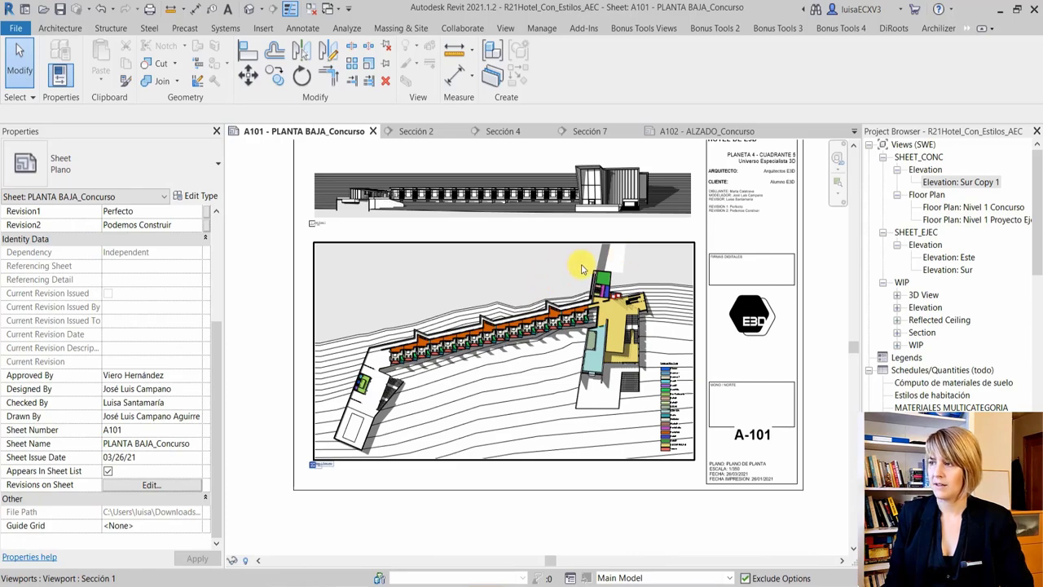
scroll(582, 269, "up", 2)
scroll(579, 204, "down", 1)
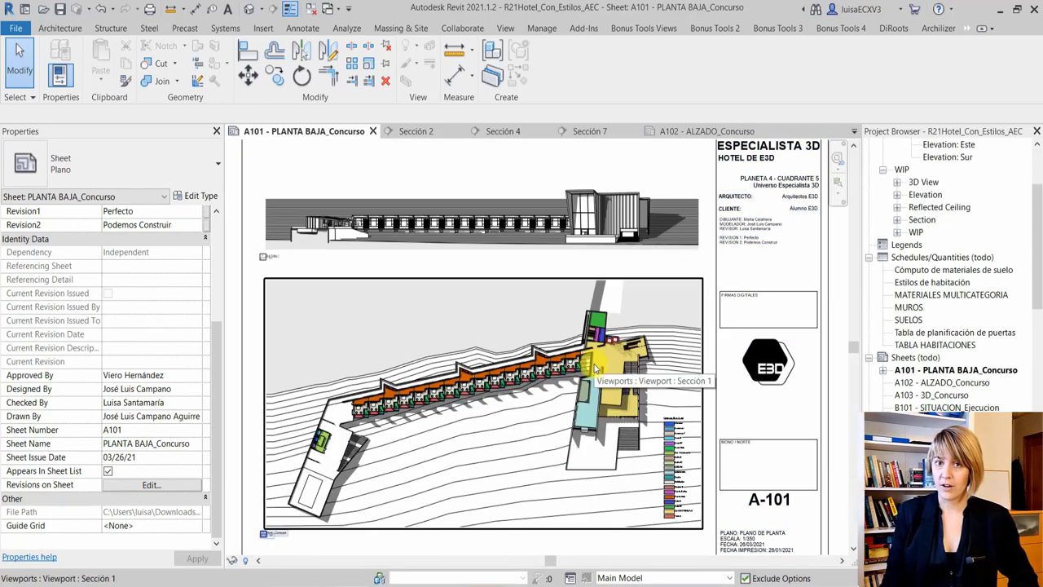
scroll(719, 522, "up", 3)
scroll(723, 429, "up", 2)
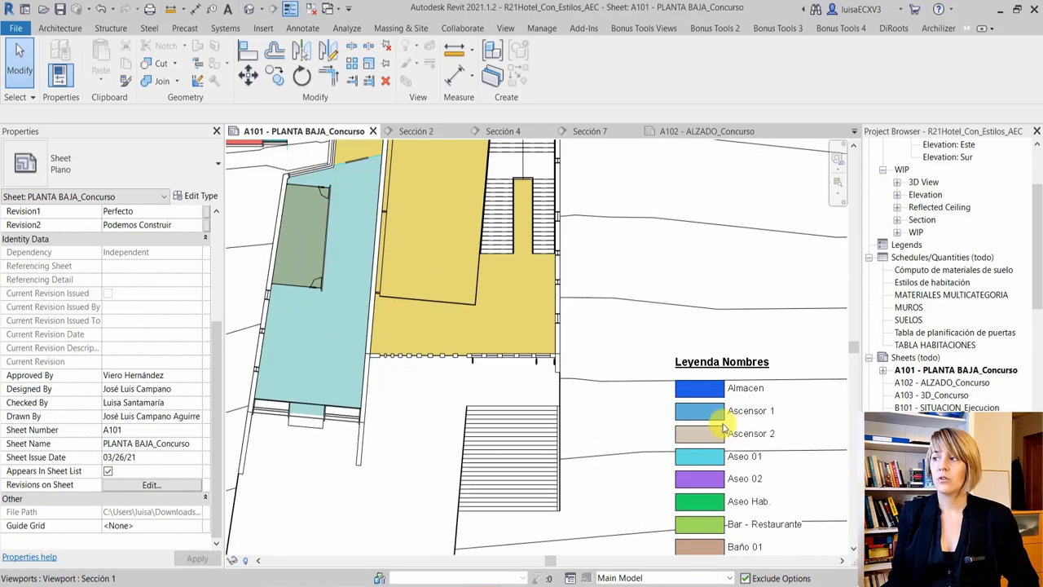
scroll(723, 430, "down", 3)
scroll(676, 296, "down", 1)
From the Nivel 1 Concurso plan, open E3D_Template_Concurso's annotation category visibility overrides
scroll(438, 334, "up", 3)
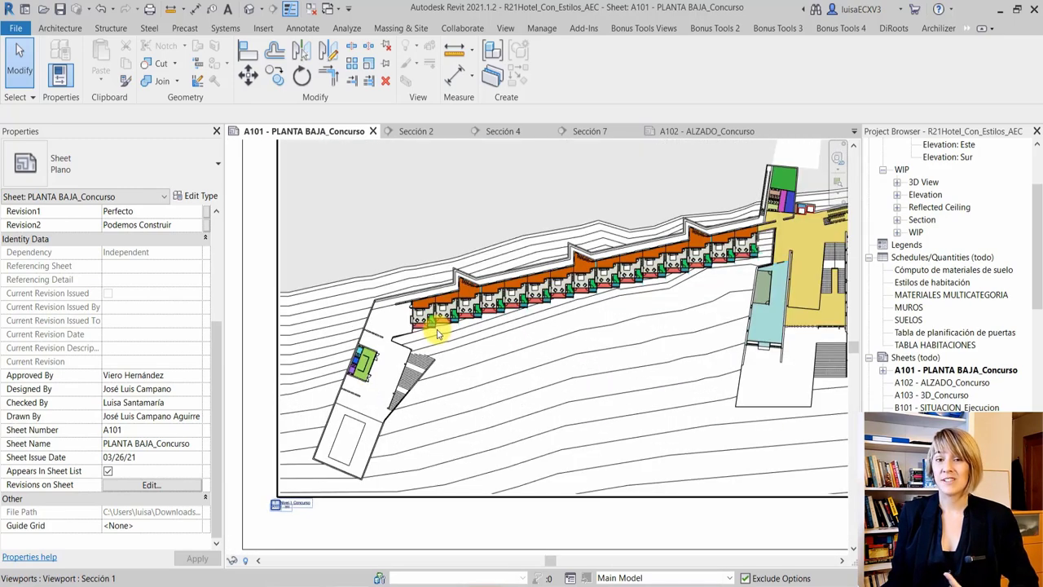
double_click(465, 393)
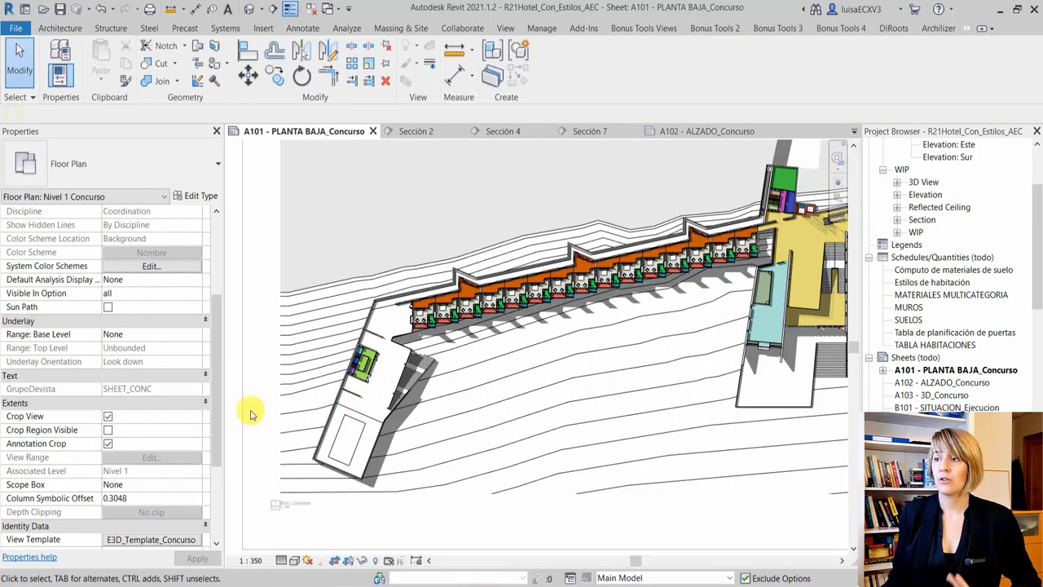
left_click(174, 388)
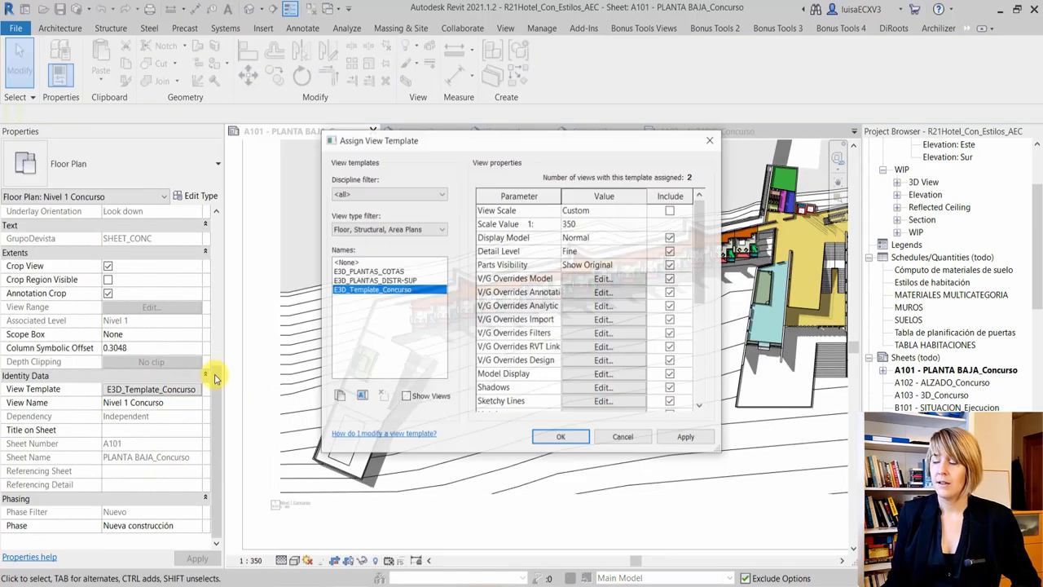
left_click(603, 278)
left_click(379, 113)
Toggle an annotation category's visibility and reapply the template to the Nivel 1 Concurso plan
scroll(361, 263, "down", 2)
scroll(361, 269, "down", 5)
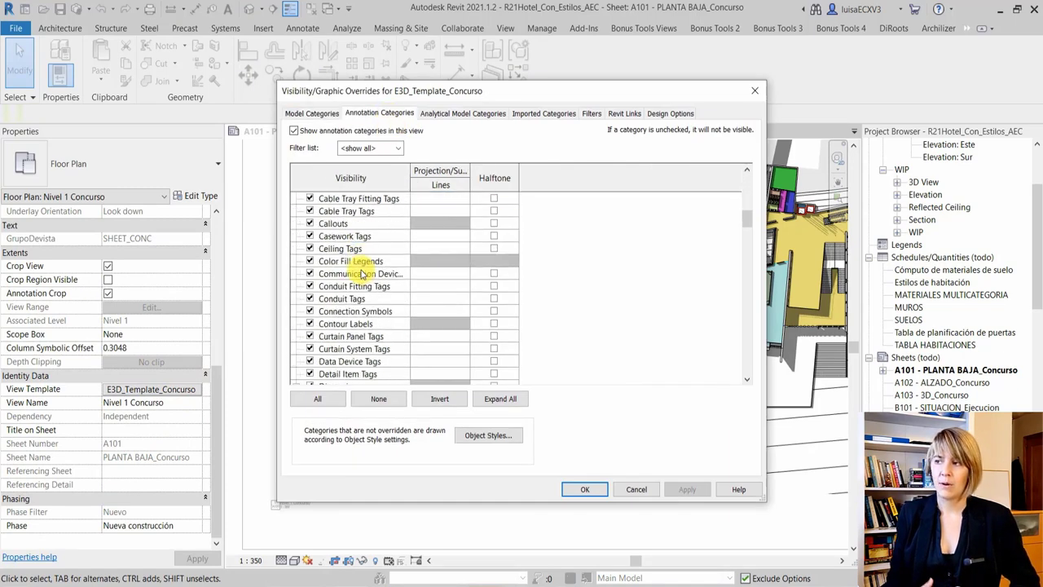
scroll(361, 264, "down", 5)
scroll(361, 274, "down", 5)
left_click(308, 334)
left_click(564, 489)
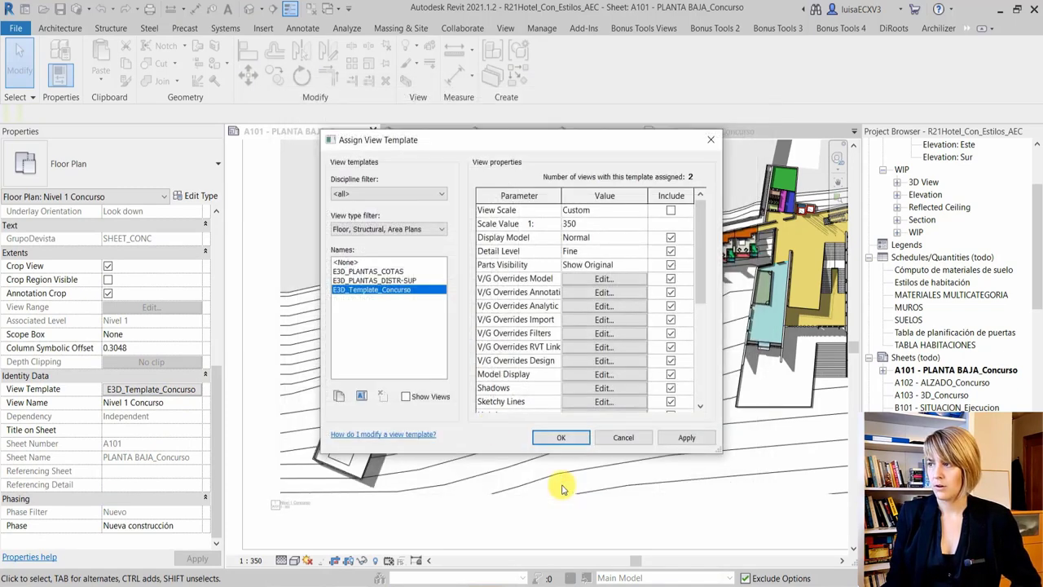
left_click(552, 440)
scroll(361, 314, "down", 3)
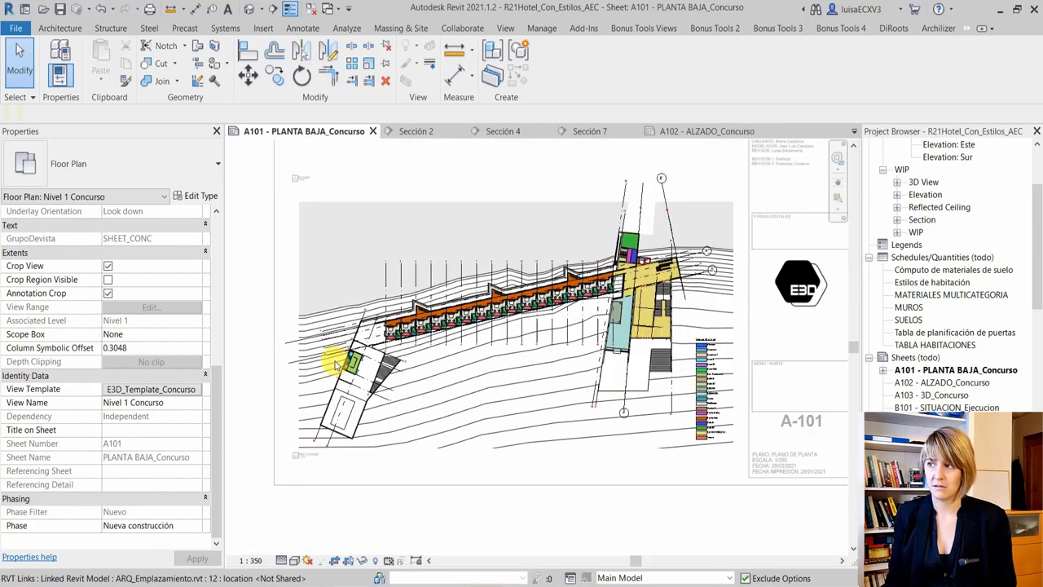
scroll(433, 247, "down", 2)
right_click(432, 247)
key("Escape")
Select the Leyenda Nombres colour legend on the A101 plan and open its colour scheme
scroll(643, 394, "up", 5)
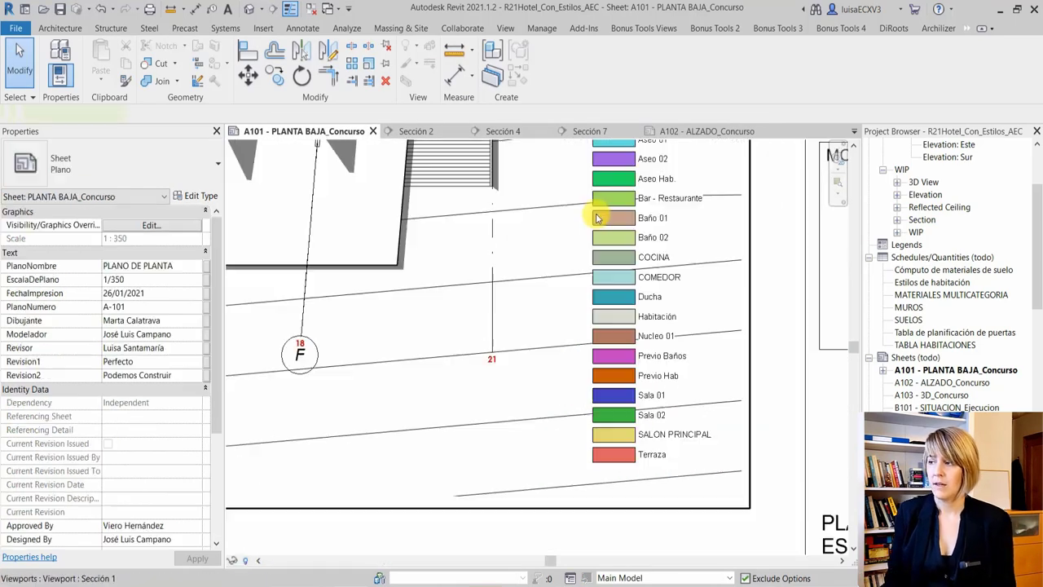
double_click(643, 394)
left_click(643, 394)
left_click(554, 63)
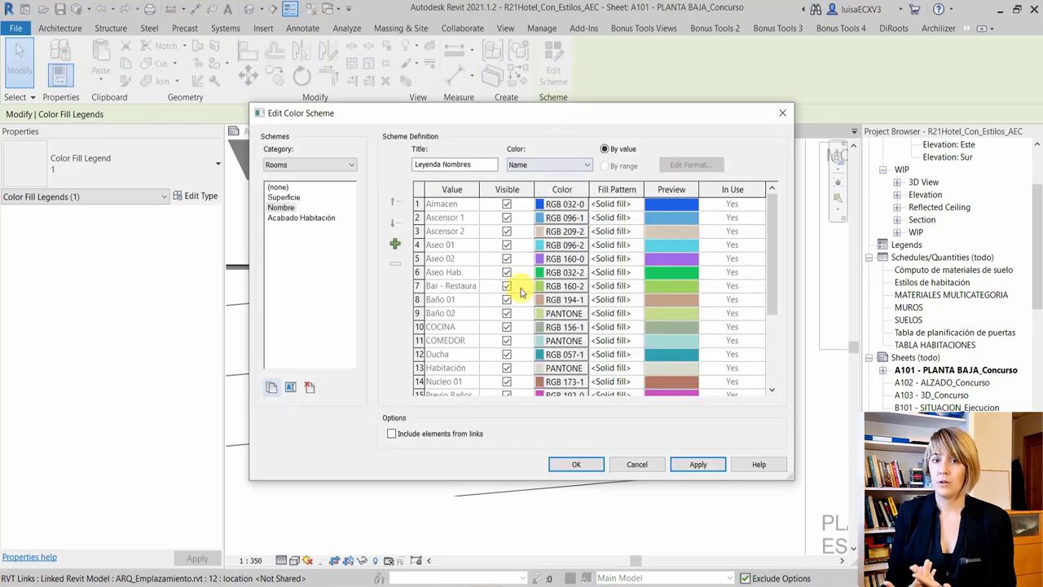
Change the SALON ACTOS room colour by setting its red value to 0
scroll(447, 383, "up", 3)
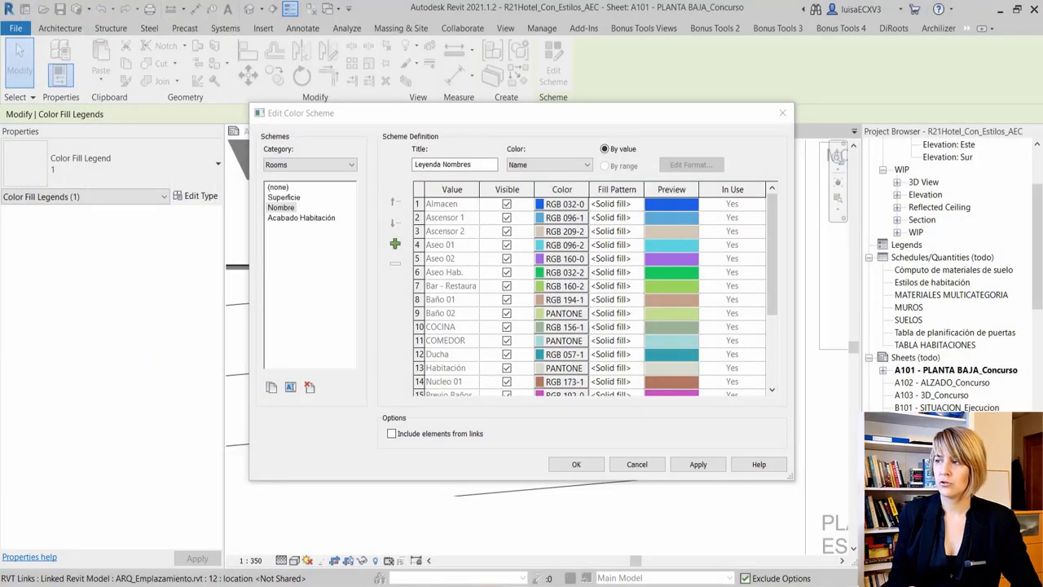
scroll(696, 318, "down", 3)
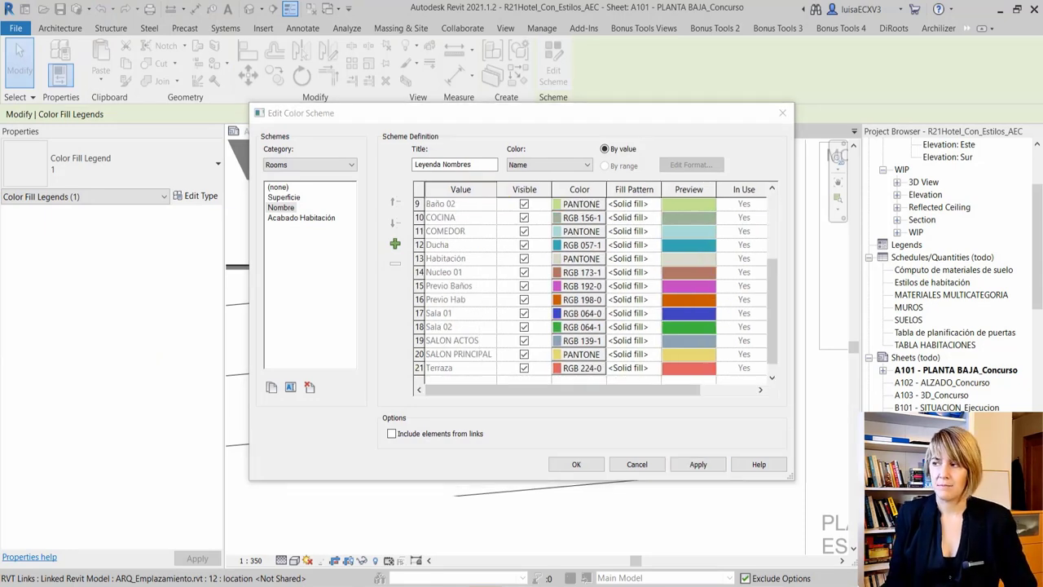
left_click(570, 340)
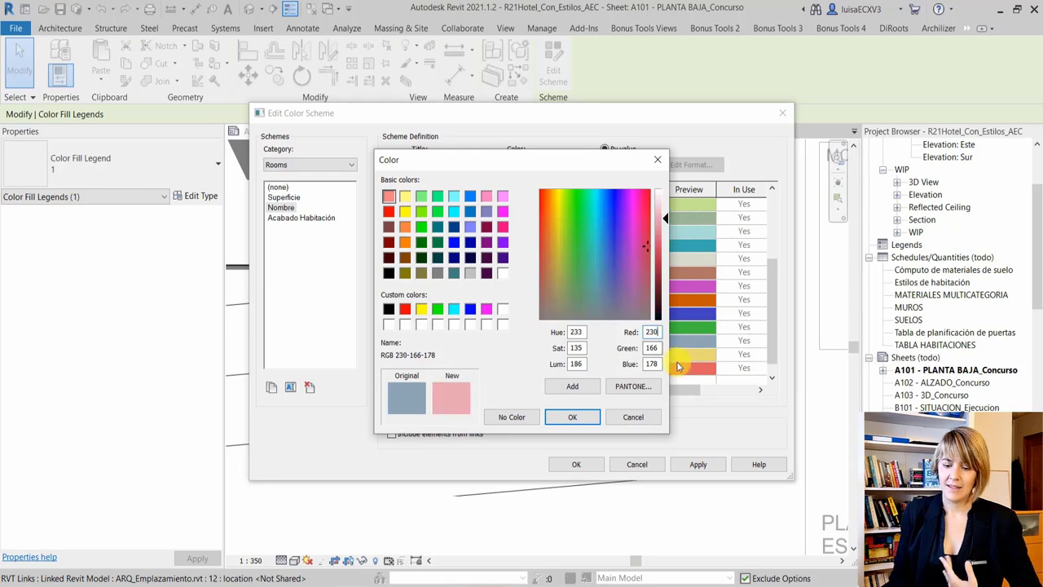
left_click(651, 331)
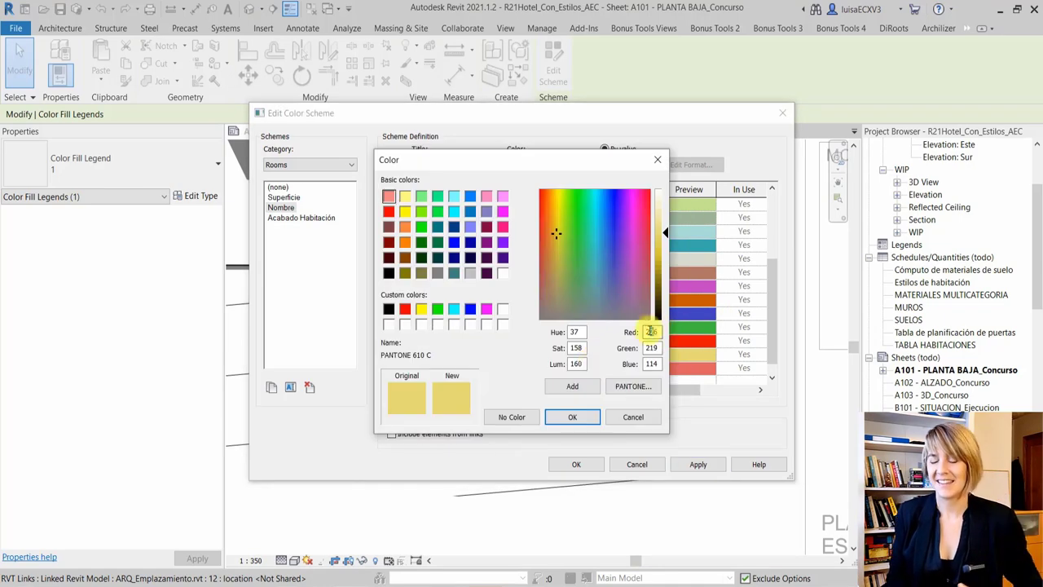
type("340")
left_click(572, 416)
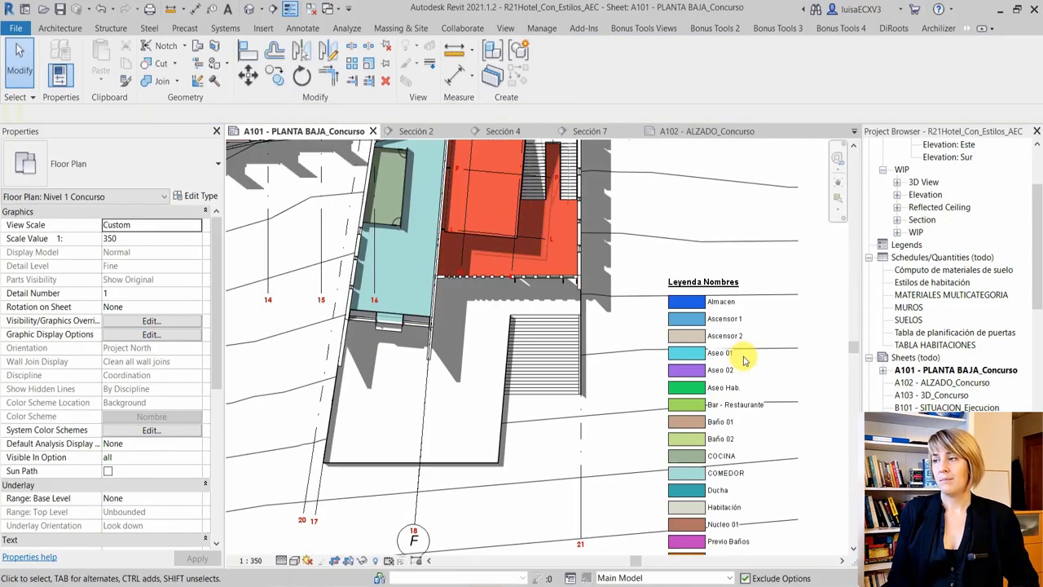
Reselect the room-name colour legend on sheet A101
scroll(493, 326, "down", 1)
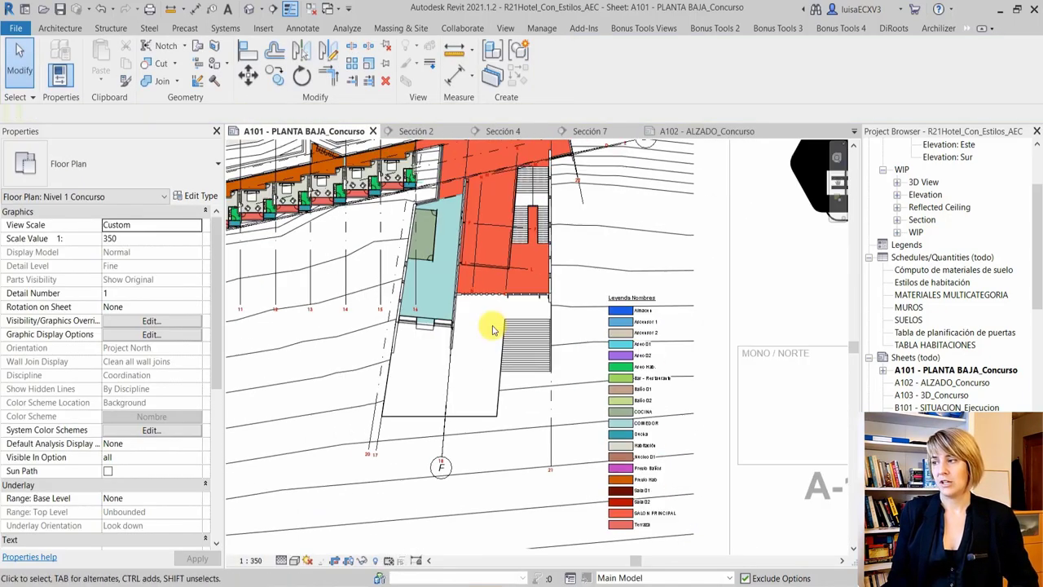
scroll(494, 326, "down", 2)
scroll(477, 191, "up", 2)
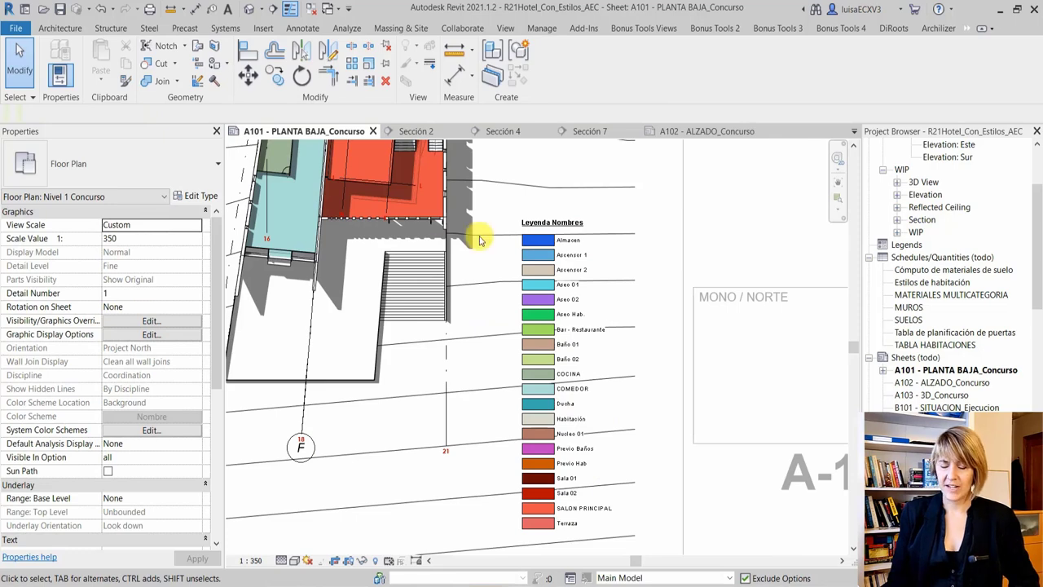
scroll(481, 241, "down", 1)
key("super")
key("super")
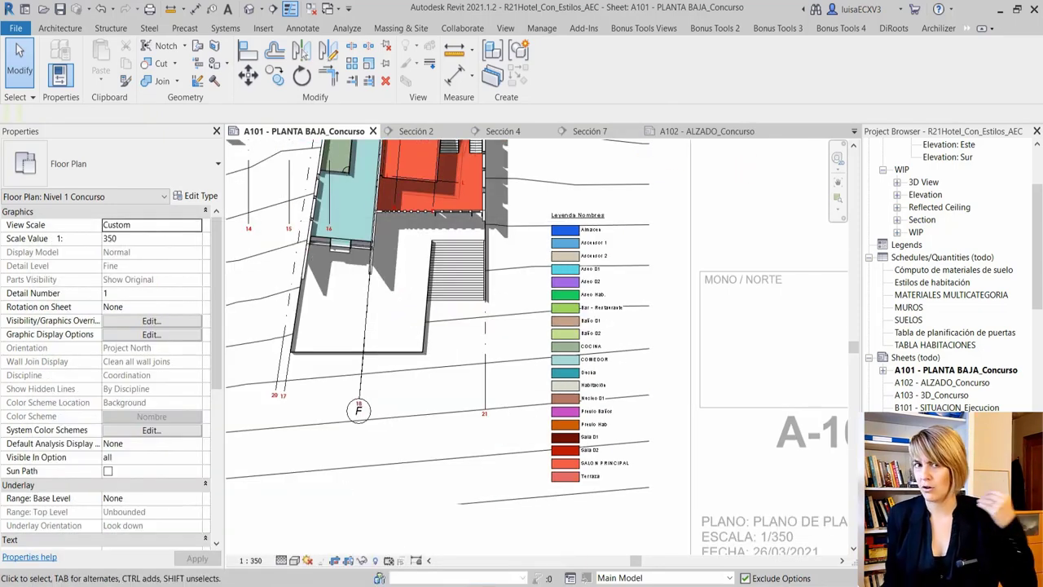
left_click(580, 303)
In the legend's colour scheme, give one room row a salmon colour, RGB 213-094-092
scroll(599, 301, "up", 2)
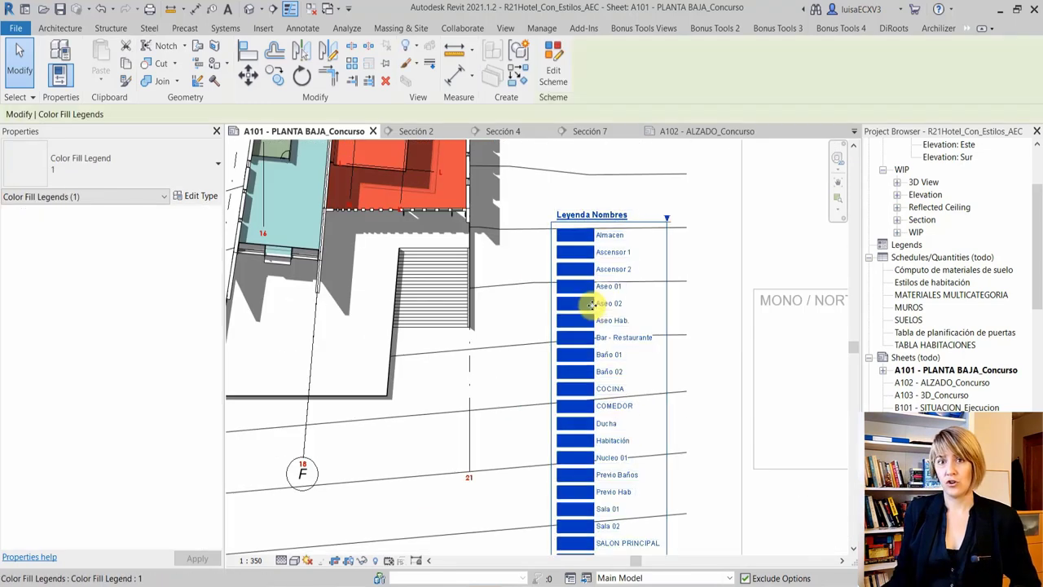
double_click(599, 302)
left_click(580, 300)
type("213")
key("Tab")
type("94")
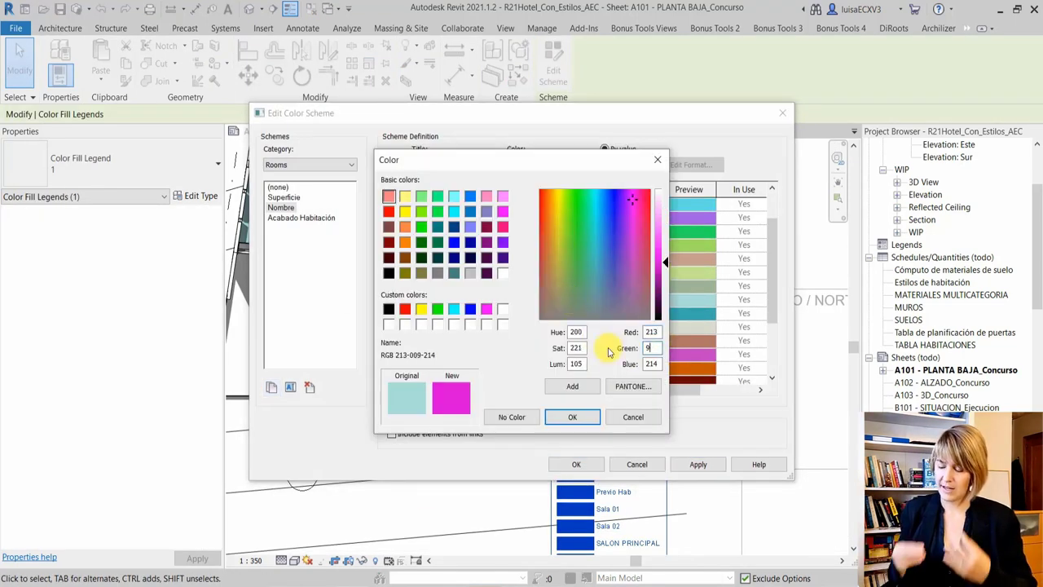
key("Tab")
type("92")
left_click(572, 417)
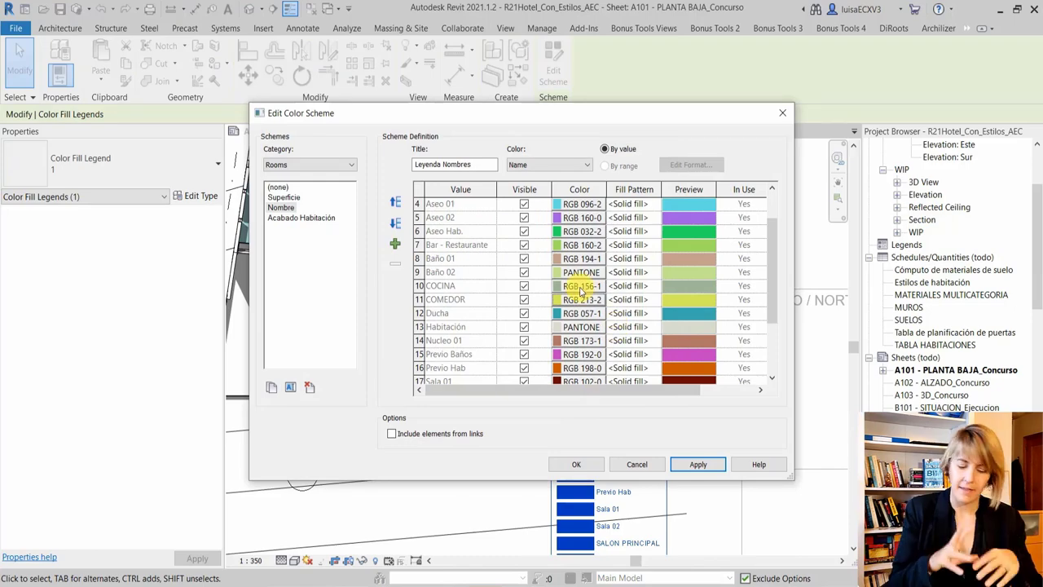
Set COCINA to dark olive RGB 093-100-034 and apply the scheme changes
left_click(582, 279)
double_click(651, 332)
type("93")
key("Tab")
type("100")
key("Tab")
type("34")
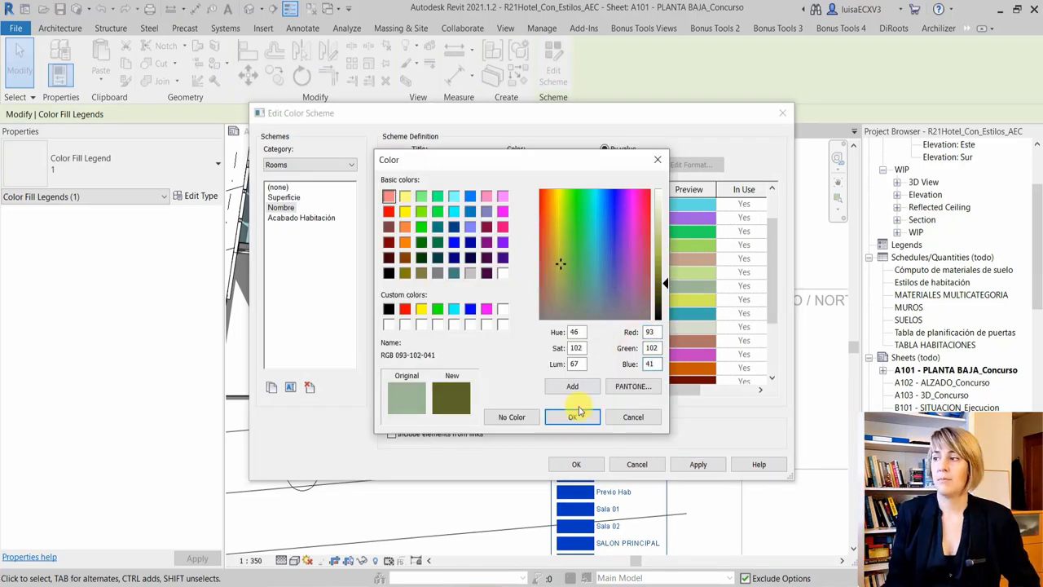
left_click(572, 416)
left_click(698, 464)
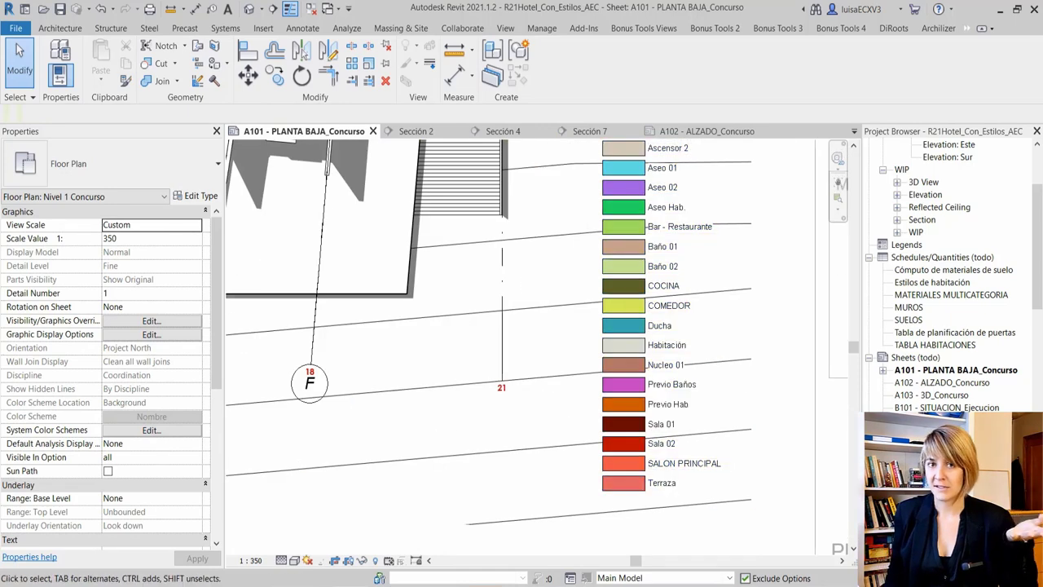
Reopen the legend's scheme and give Baño 01 and Baño 02 new colours, Baño 02 green
scroll(505, 326, "down", 3)
scroll(538, 269, "up", 2)
left_click(559, 174)
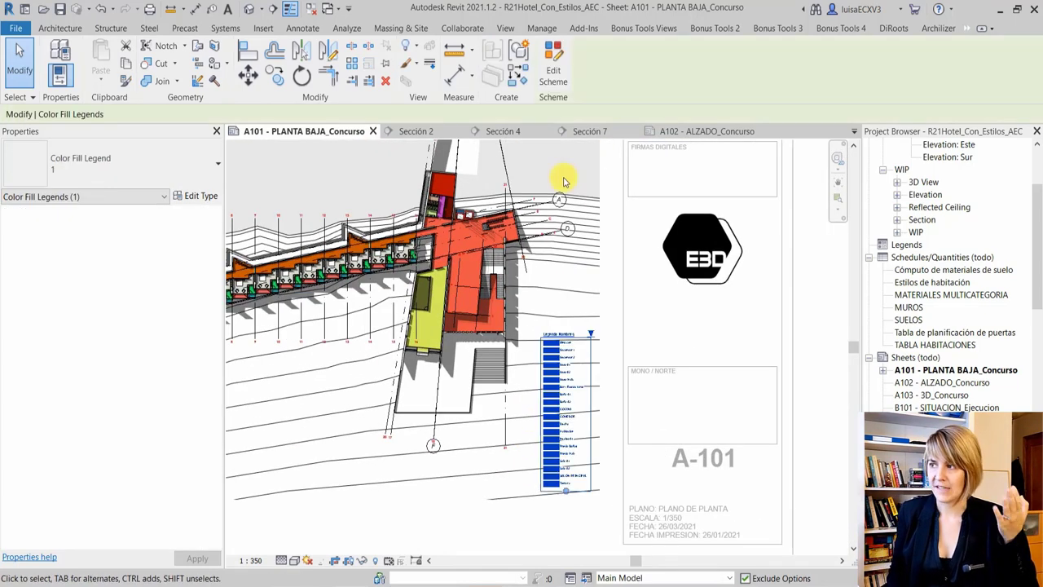
left_click(554, 78)
left_click(556, 301)
left_click(633, 385)
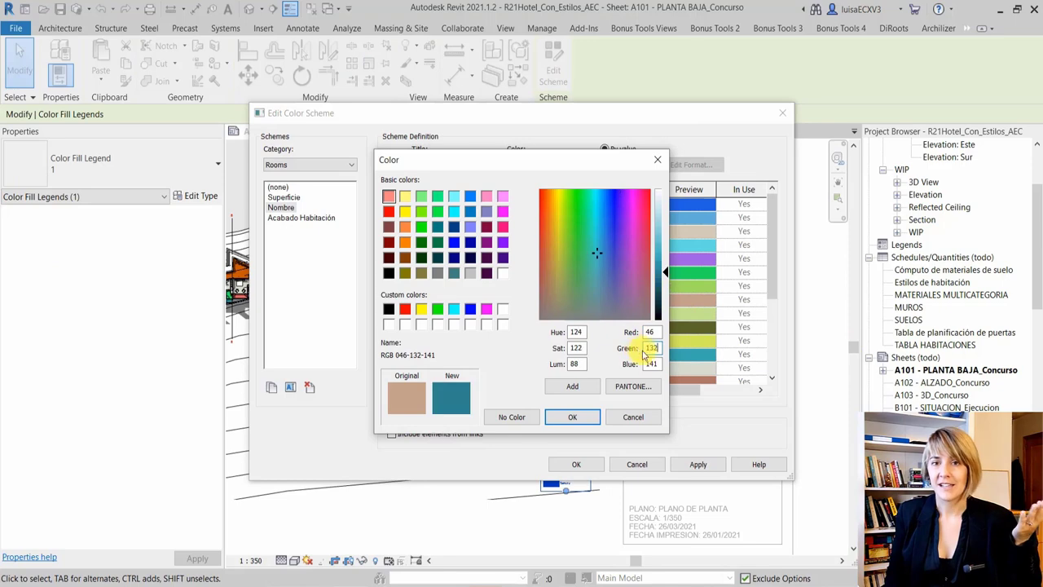
left_click(572, 416)
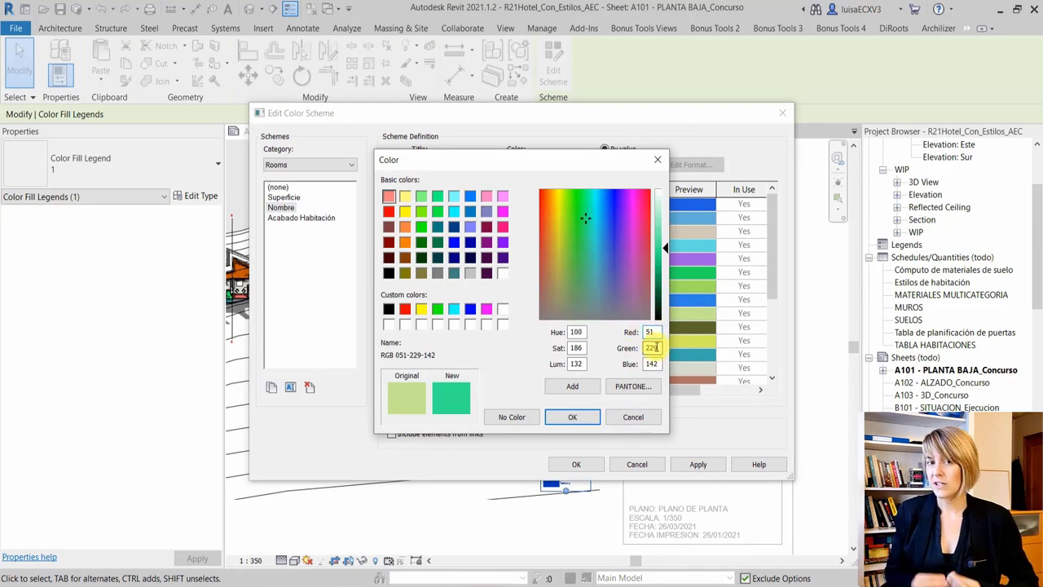
key("Return")
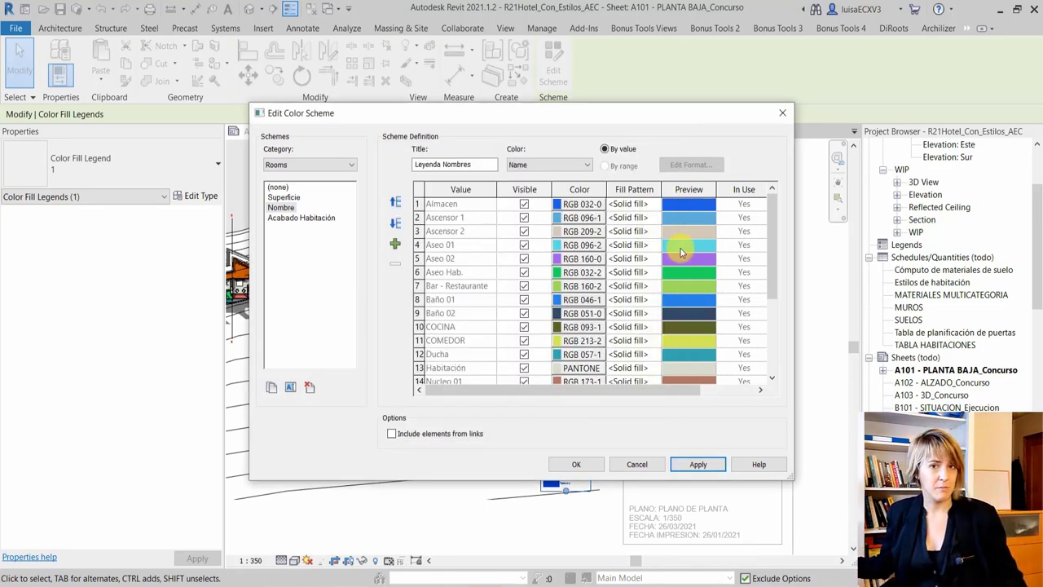
Keep row 8's colour and change Aseo 01 to a cyan colour
left_click(580, 303)
left_click(580, 417)
left_click(562, 245)
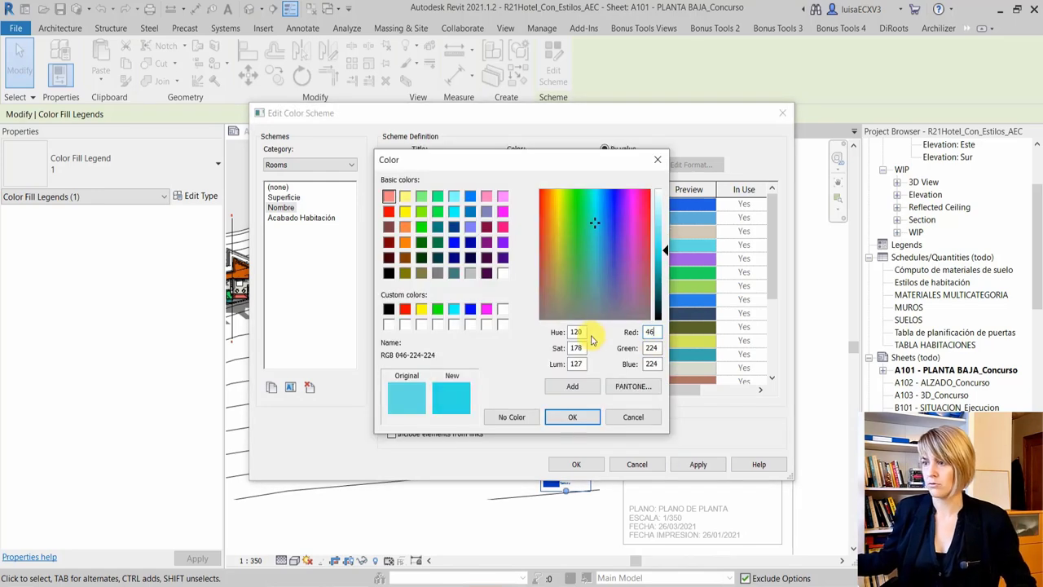
left_click(655, 364)
left_click(572, 416)
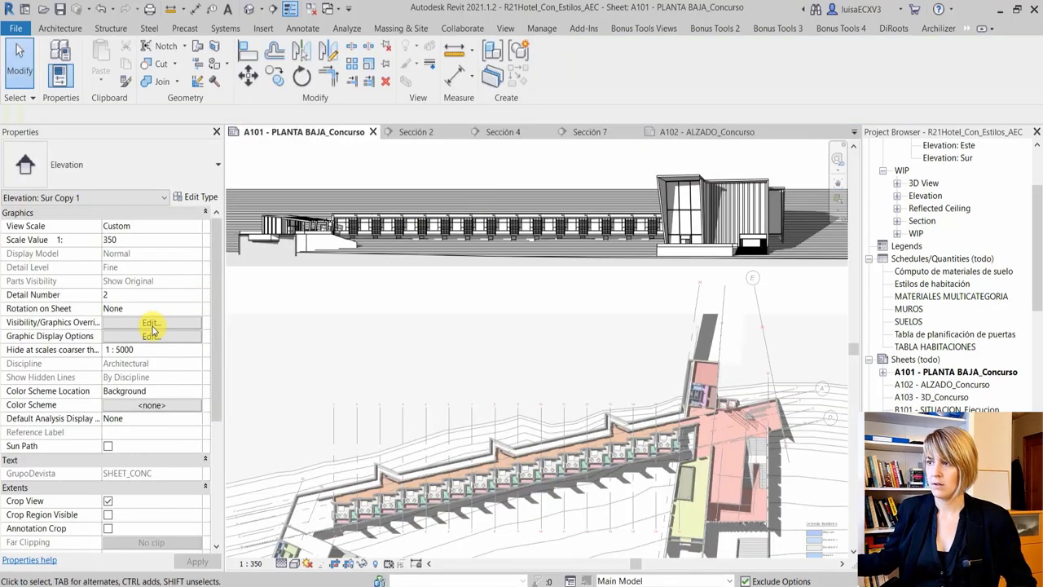
scroll(154, 383, "down", 5)
scroll(158, 391, "down", 5)
Open E3D_AlzadosConcurso's visibility overrides and the line override for Site > Landscape
left_click(151, 391)
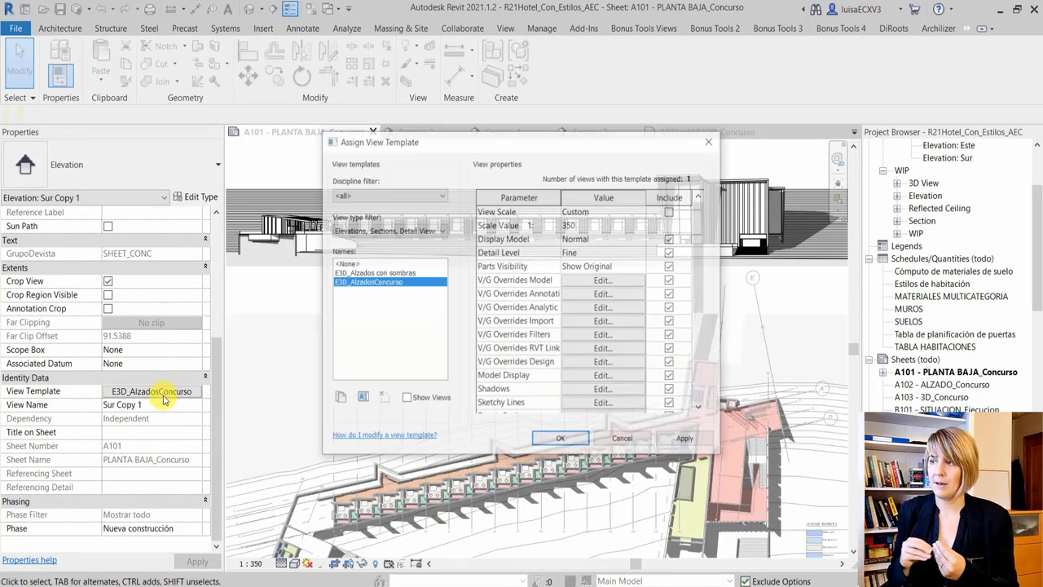
left_click(626, 280)
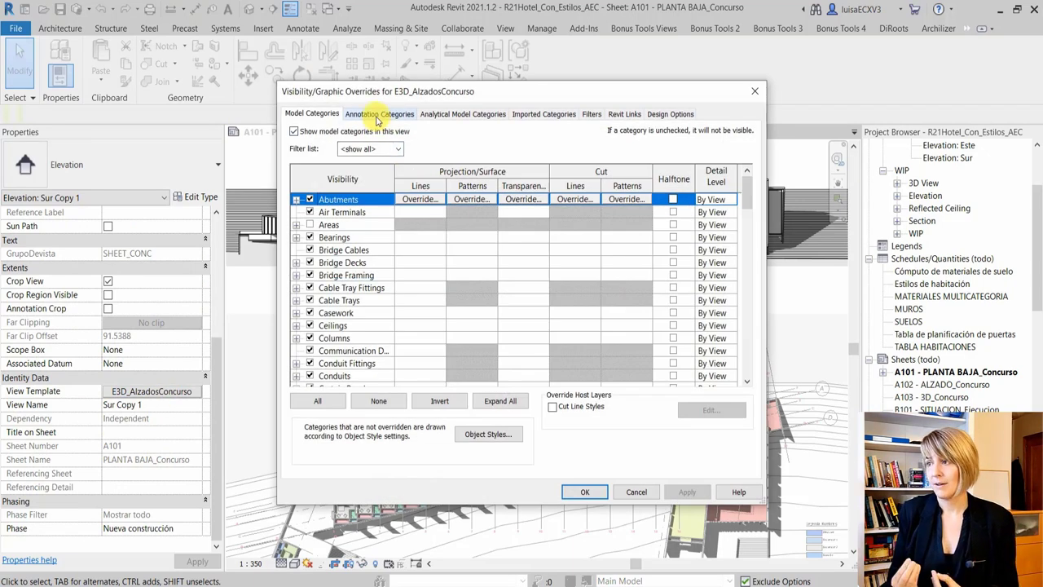
scroll(372, 371, "down", 4)
scroll(373, 372, "down", 10)
scroll(372, 373, "down", 5)
scroll(383, 379, "up", 2)
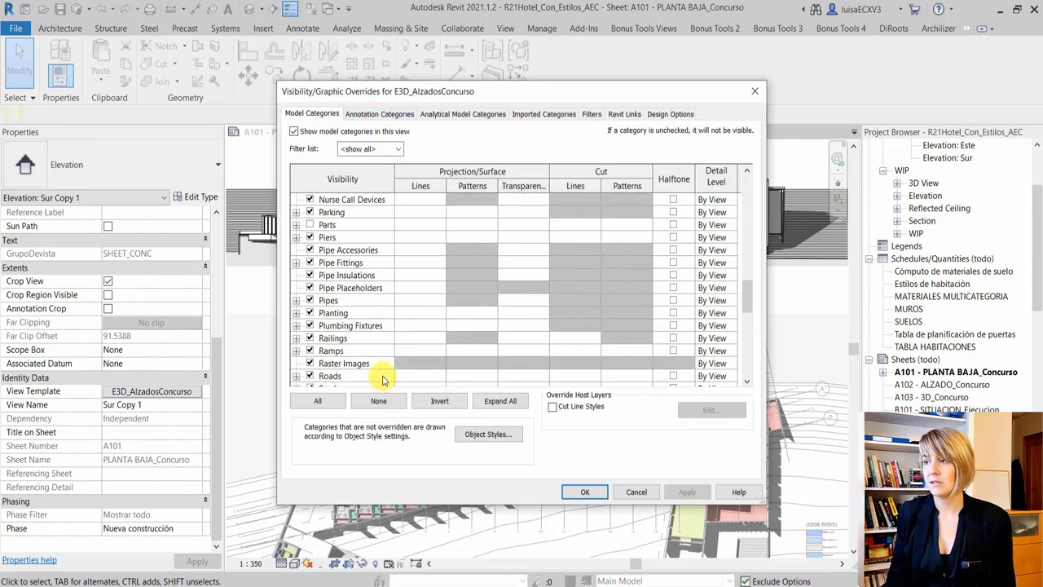
scroll(383, 378, "down", 5)
left_click(361, 300)
left_click(419, 300)
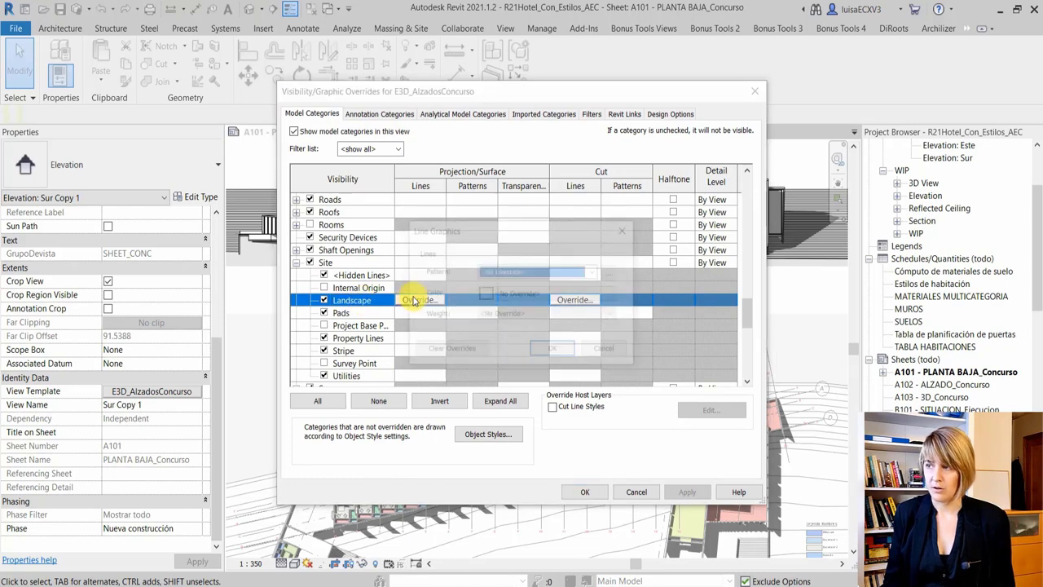
Set the Landscape line colour to red RGB 230-020-001 and confirm all dialogs
left_click(489, 298)
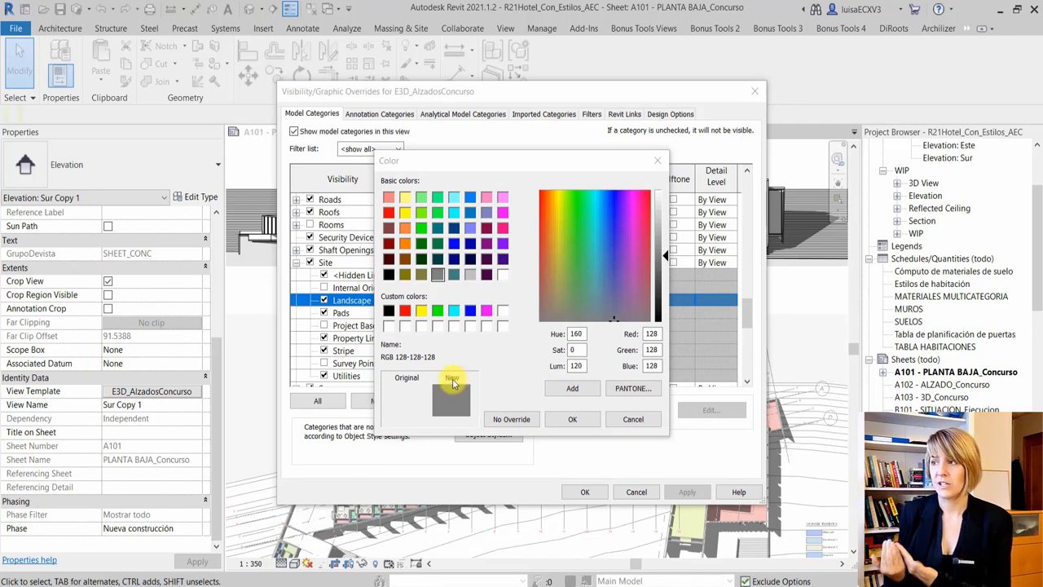
double_click(651, 333)
type("230")
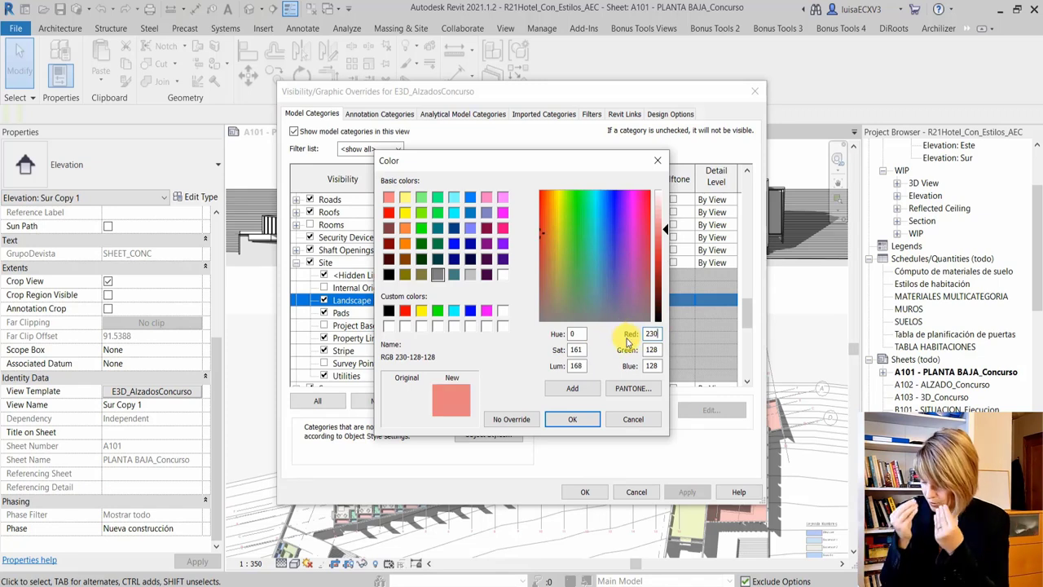
double_click(657, 350)
type("20-00")
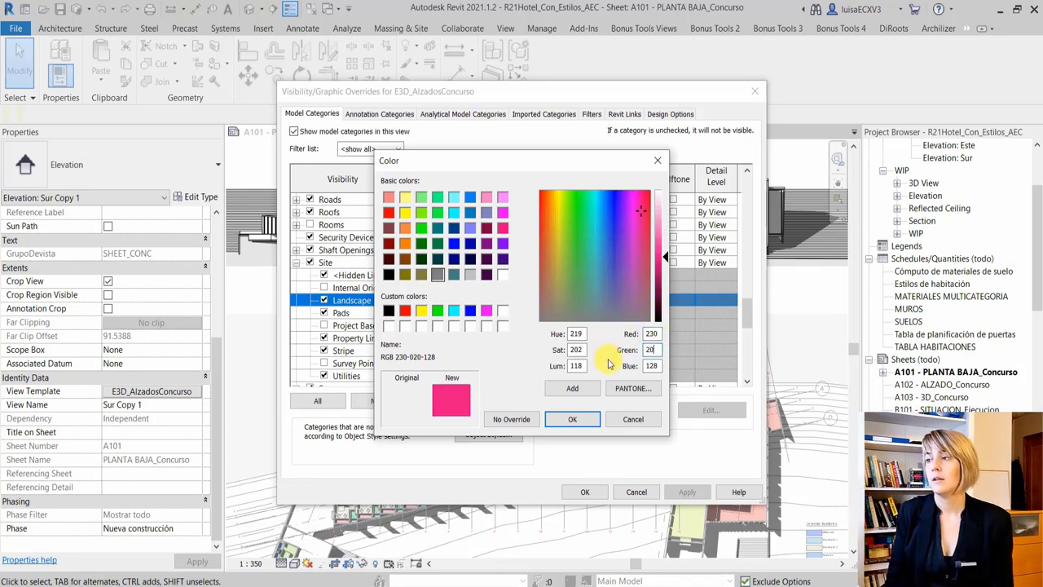
type("1")
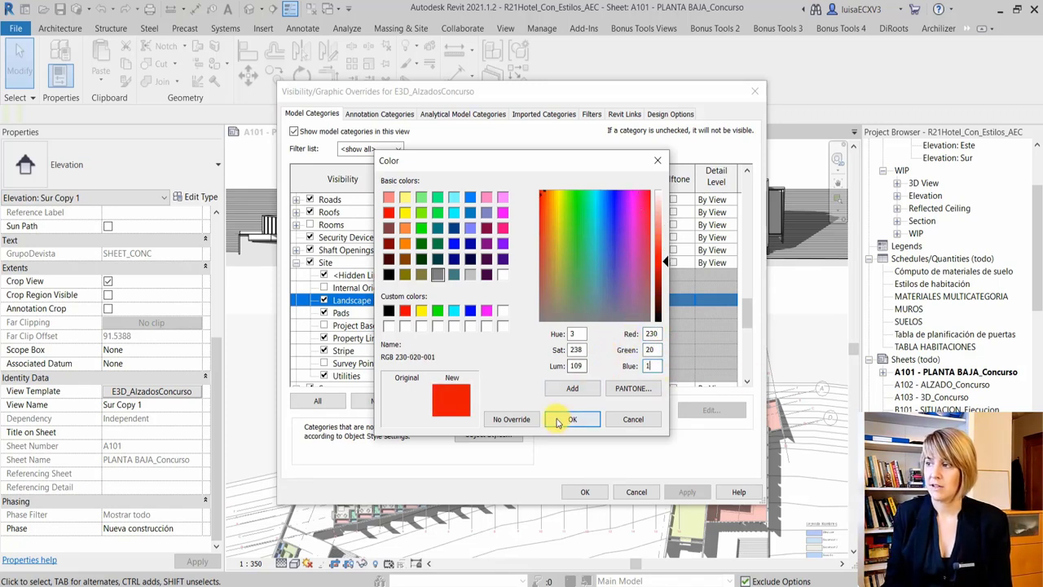
left_click(572, 419)
left_click(551, 352)
left_click(584, 492)
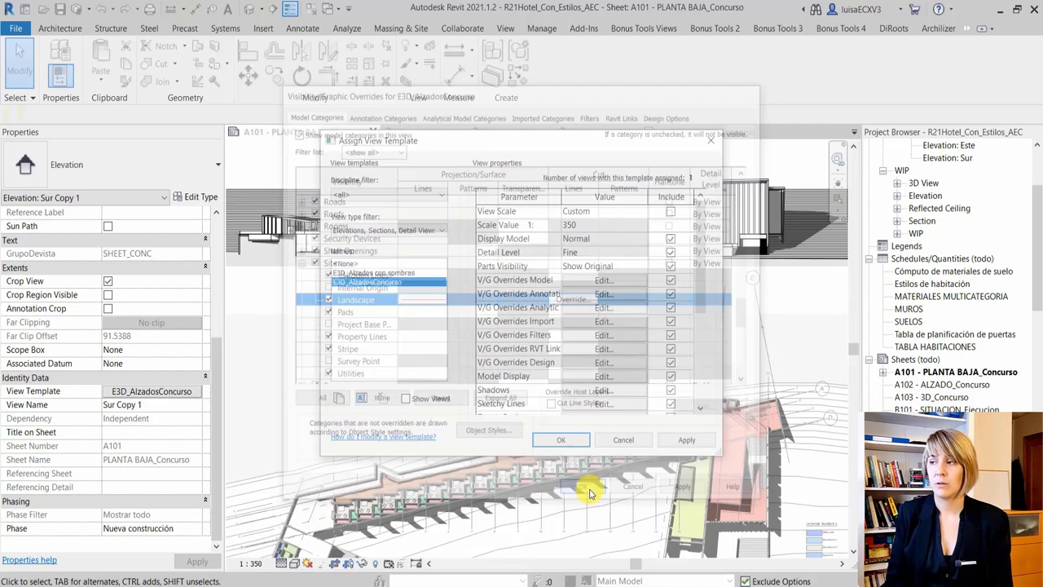
left_click(557, 437)
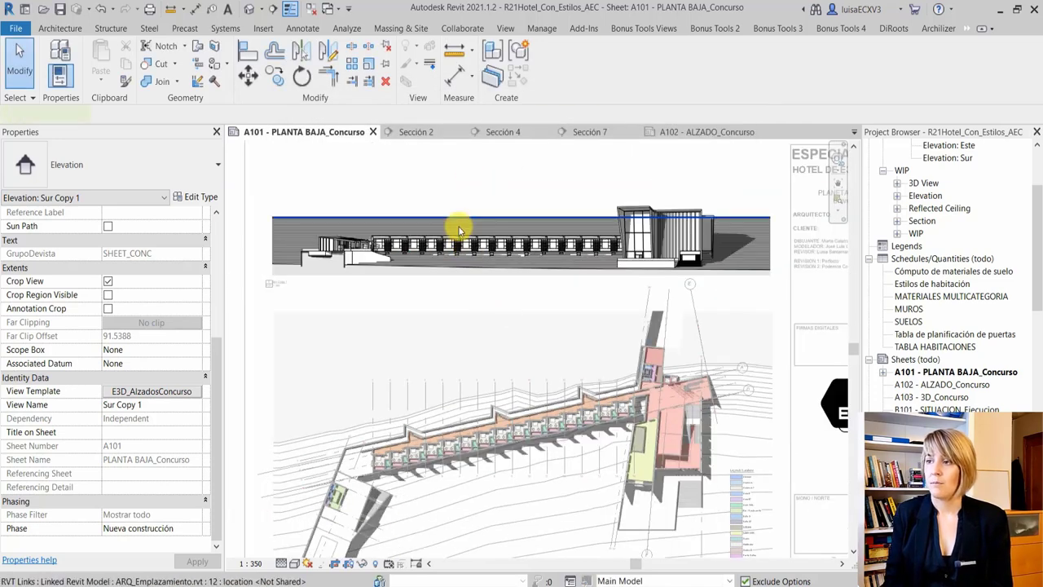
Select the south elevation viewport and check its type properties
left_click(459, 231)
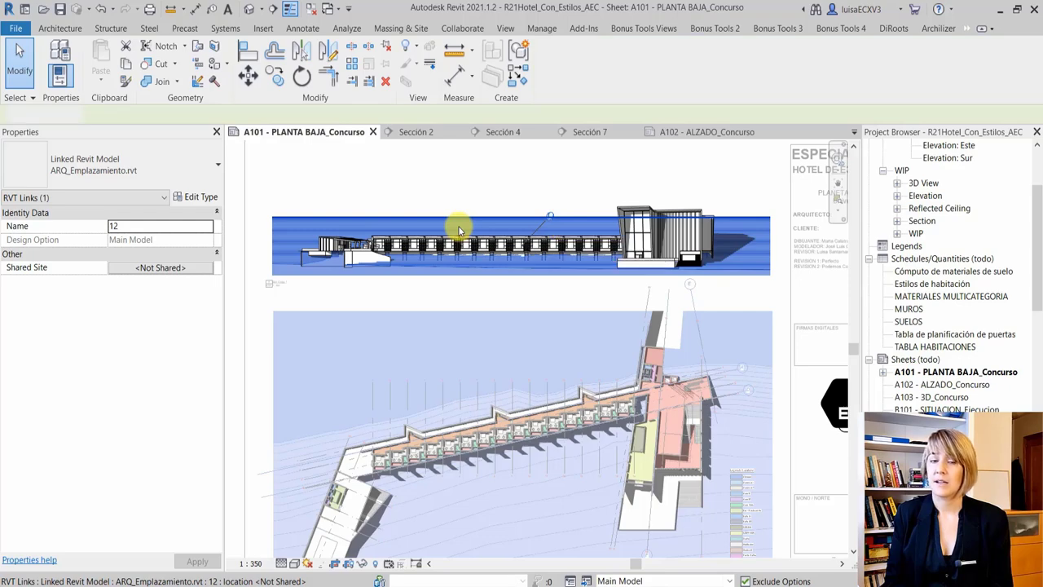
left_click(458, 228)
left_click(201, 196)
left_click(586, 541)
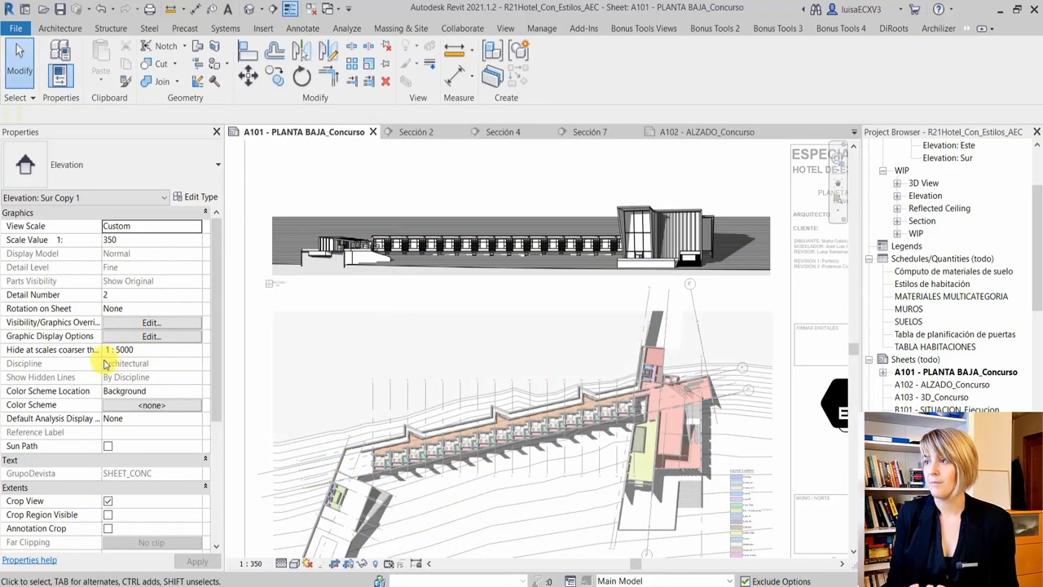
scroll(105, 367, "down", 5)
Open E3D_AlzadosConcurso's visibility overrides, check linked models, and expand the Topography category
left_click(151, 391)
left_click(610, 284)
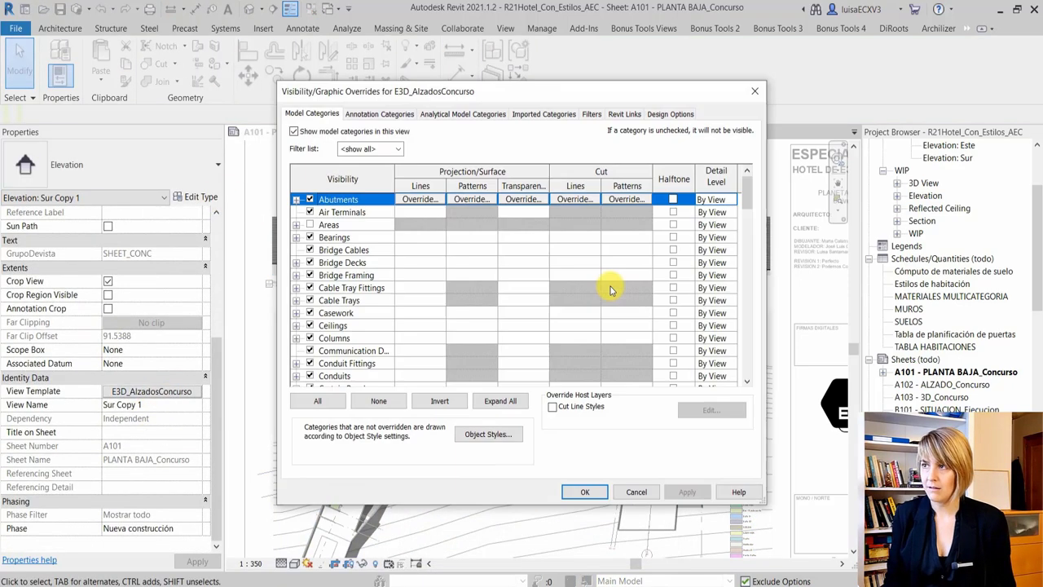
left_click(624, 114)
left_click(312, 114)
scroll(408, 285, "down", 4)
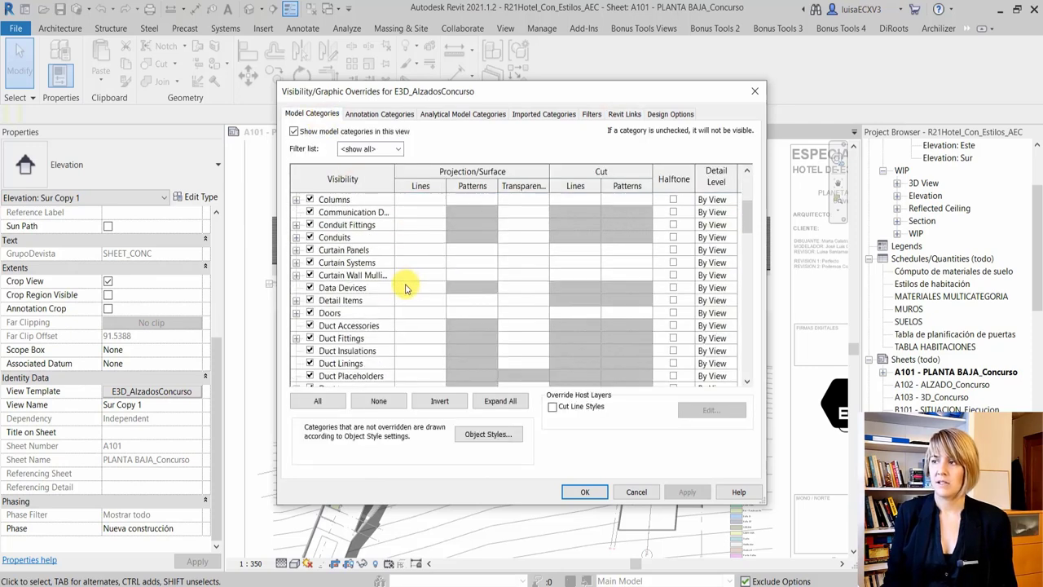
scroll(403, 290, "down", 7)
scroll(401, 292, "down", 3)
scroll(402, 292, "down", 5)
scroll(402, 292, "down", 4)
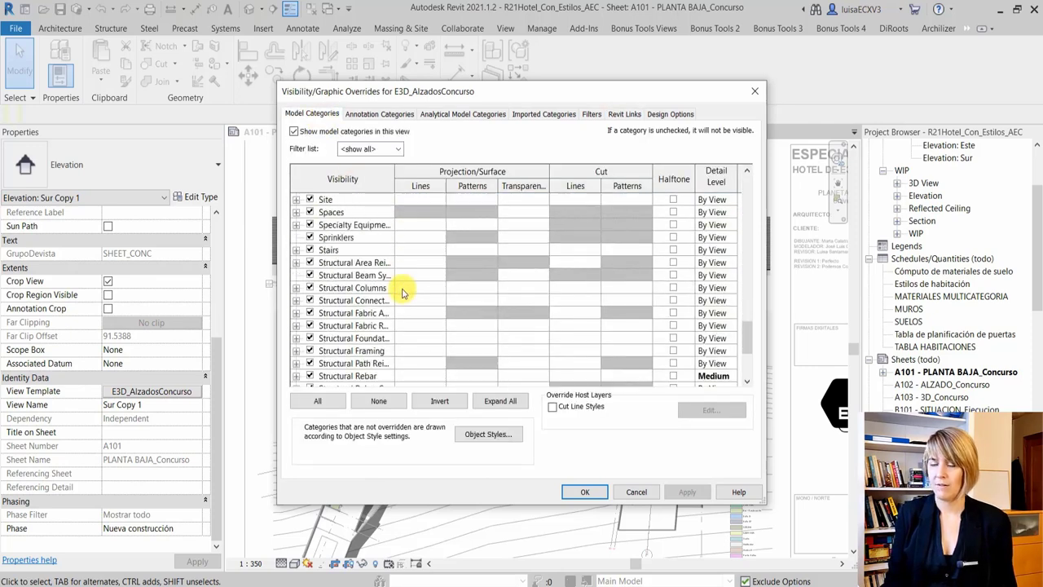
scroll(402, 292, "down", 4)
left_click(296, 350)
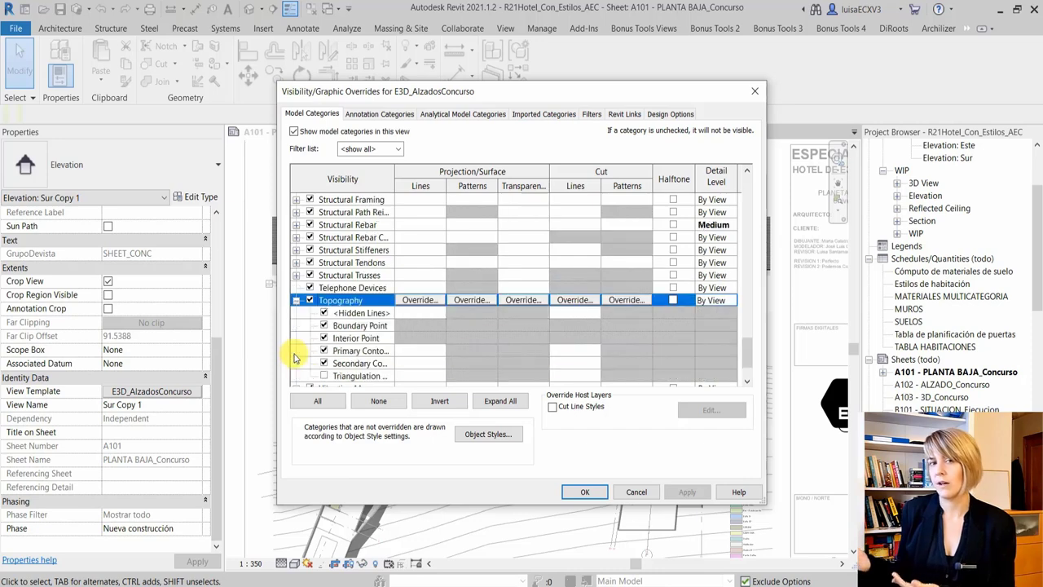
Override Topography lines to red RGB 230-020-001 and apply the template
left_click(432, 300)
left_click(484, 299)
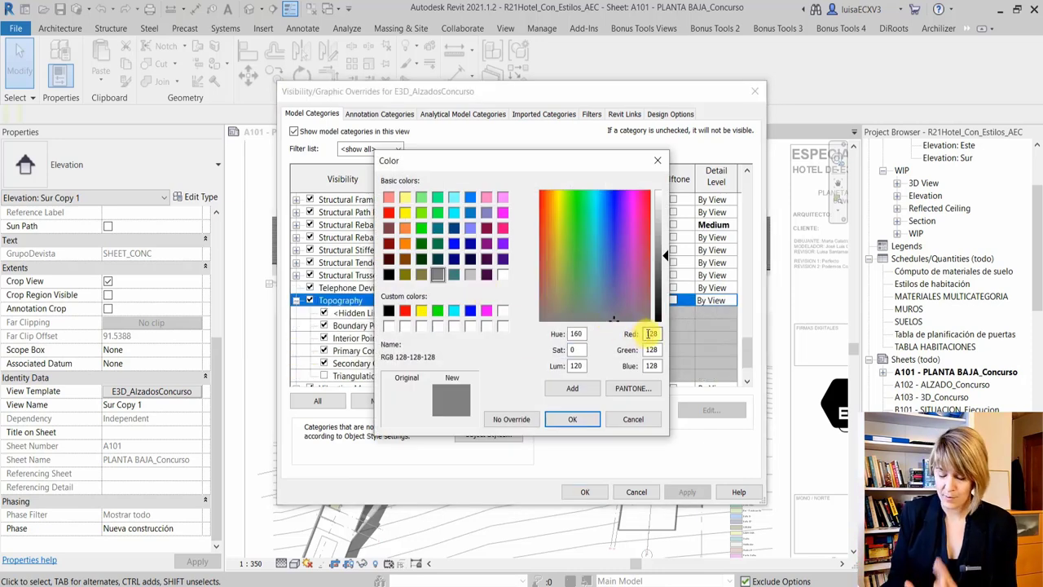
type("230")
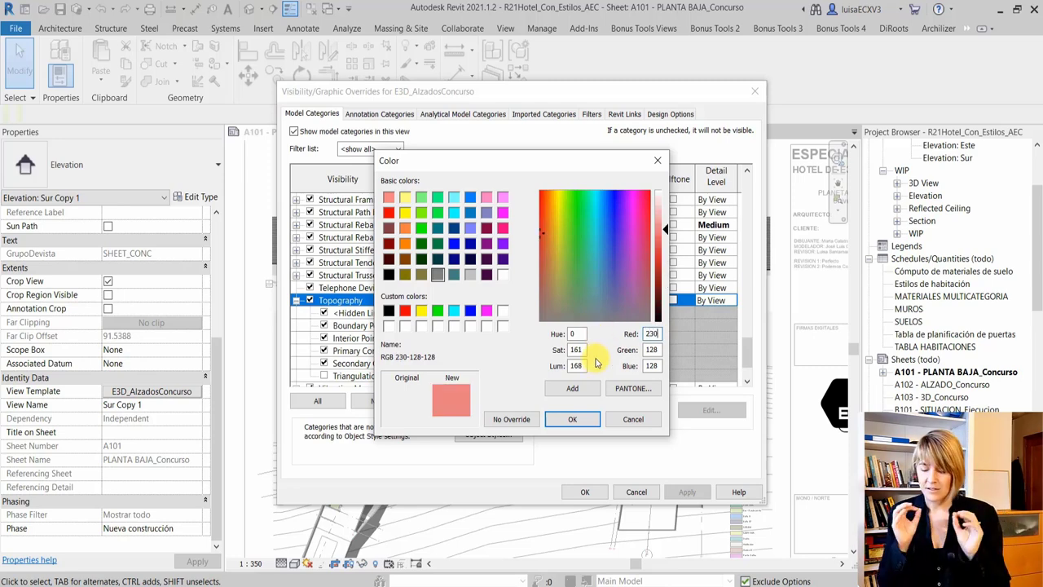
type("-020-00")
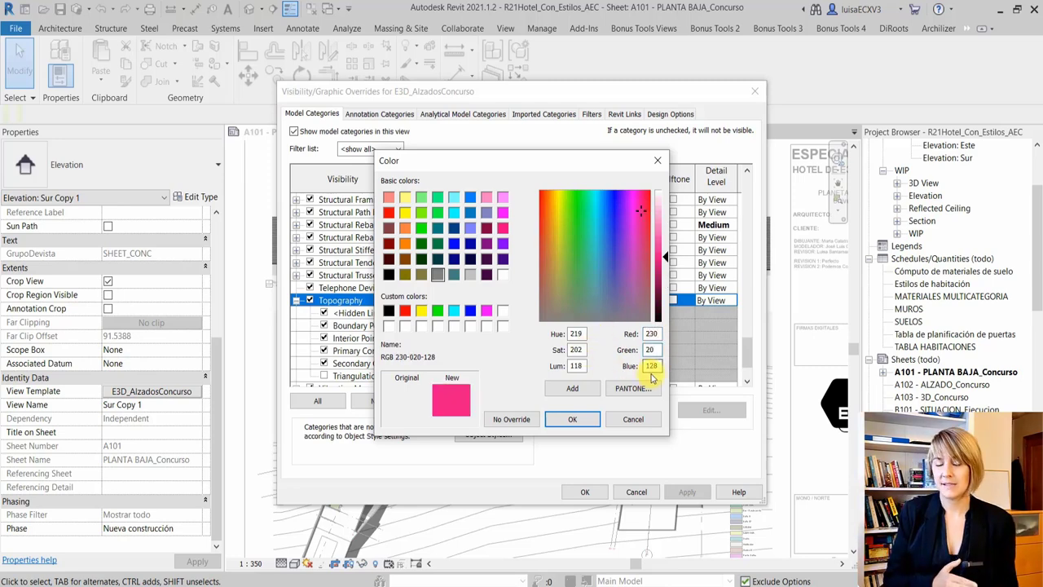
type("1")
left_click(572, 419)
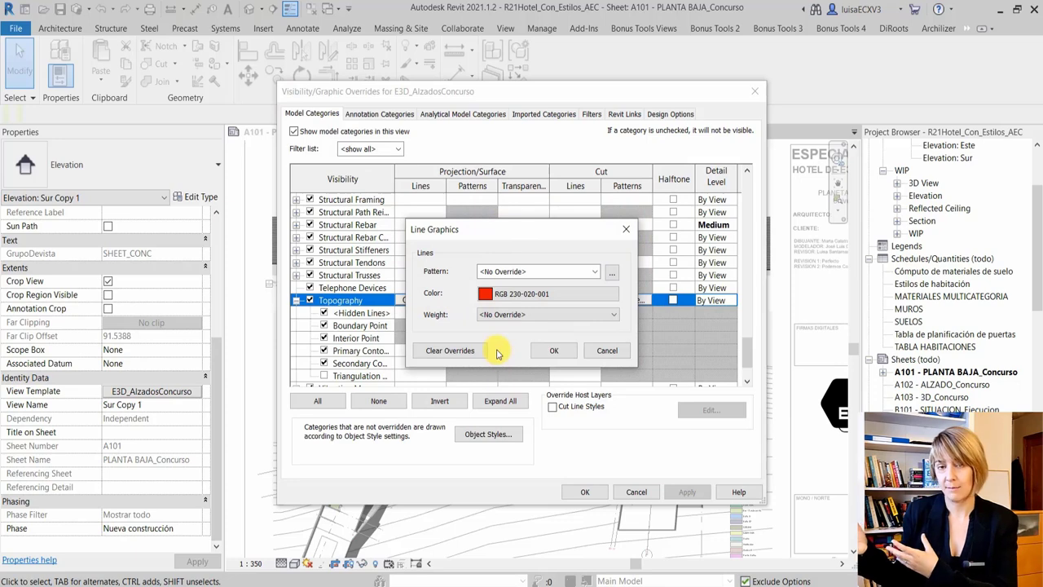
left_click(550, 354)
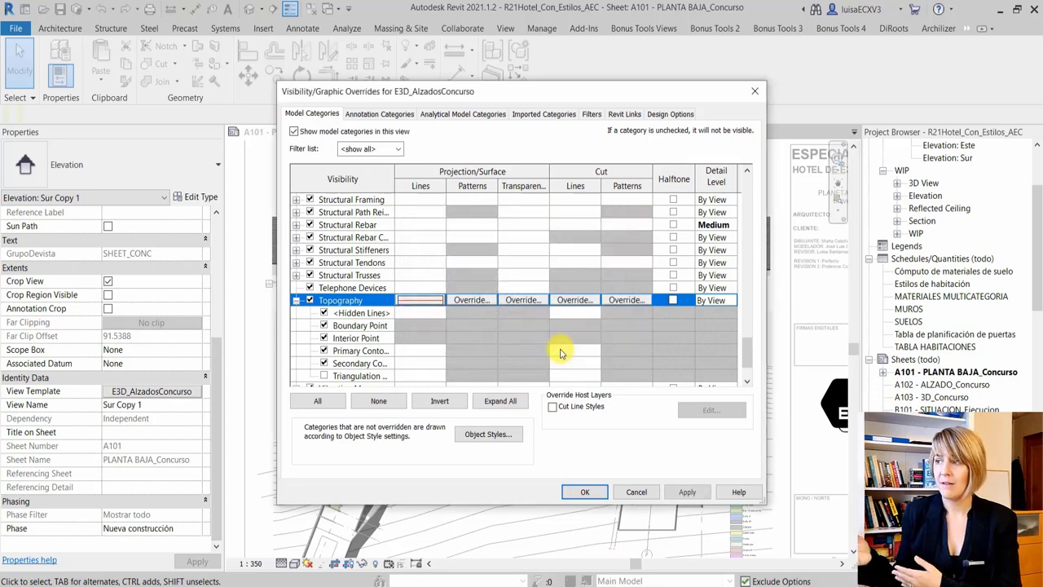
left_click(584, 491)
left_click(558, 436)
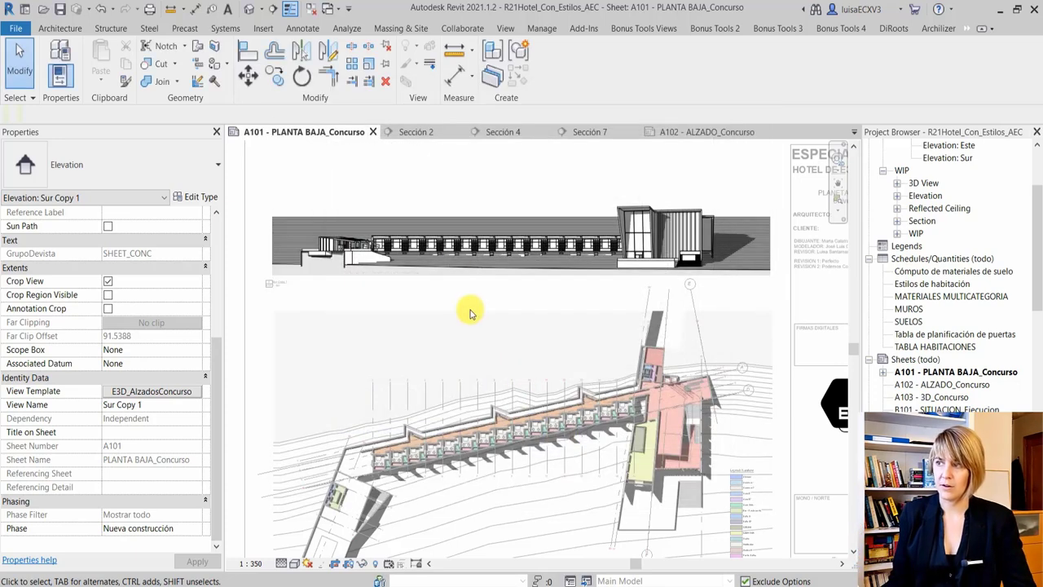
Reopen the elevation template's model overrides with Topography subcategories expanded and the name column widened
double_click(465, 182)
left_click(155, 391)
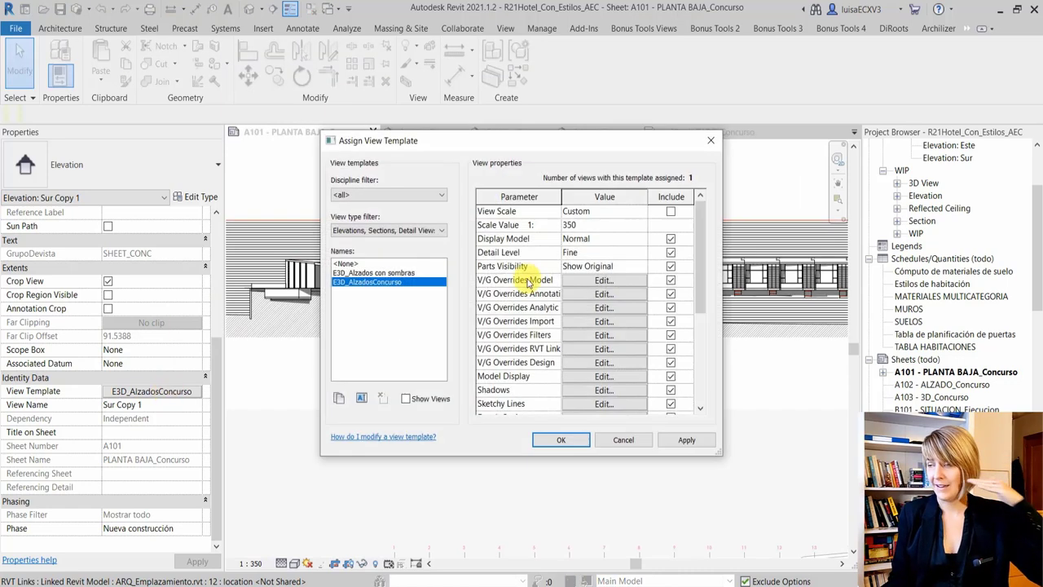
left_click(601, 281)
scroll(330, 234, "down", 9)
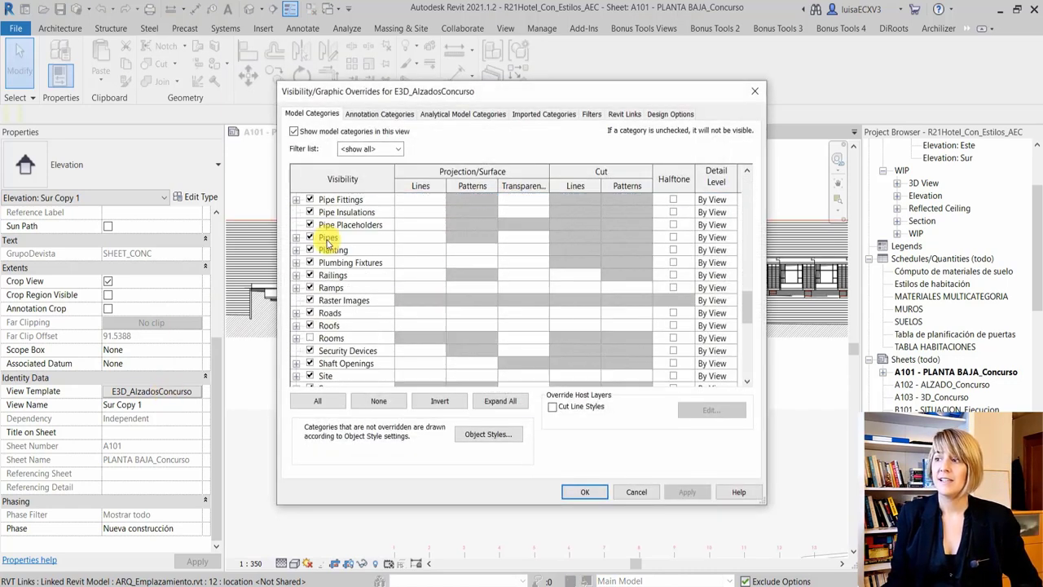
scroll(328, 240, "down", 5)
scroll(329, 242, "down", 3)
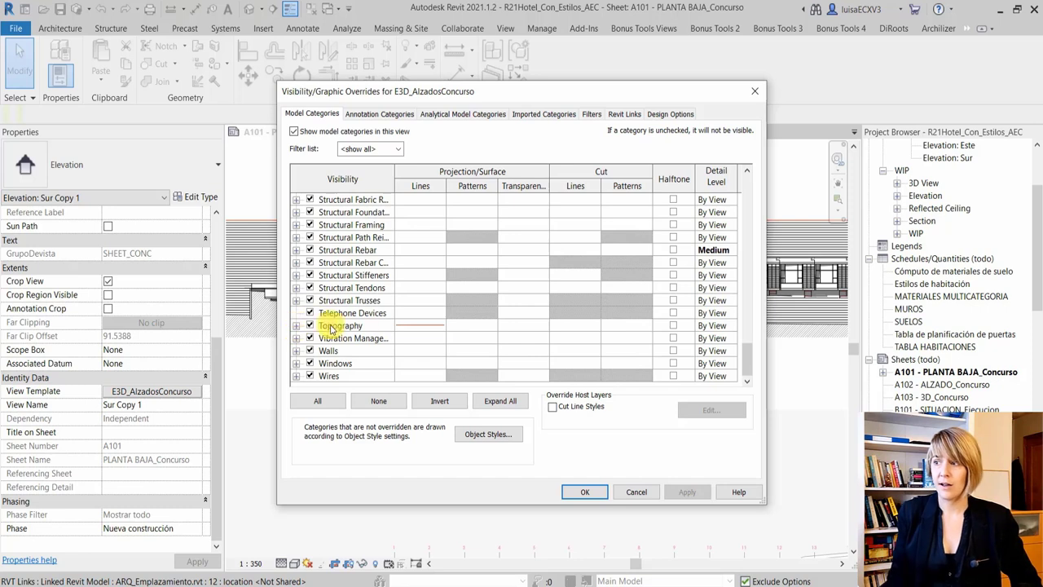
left_click(296, 326)
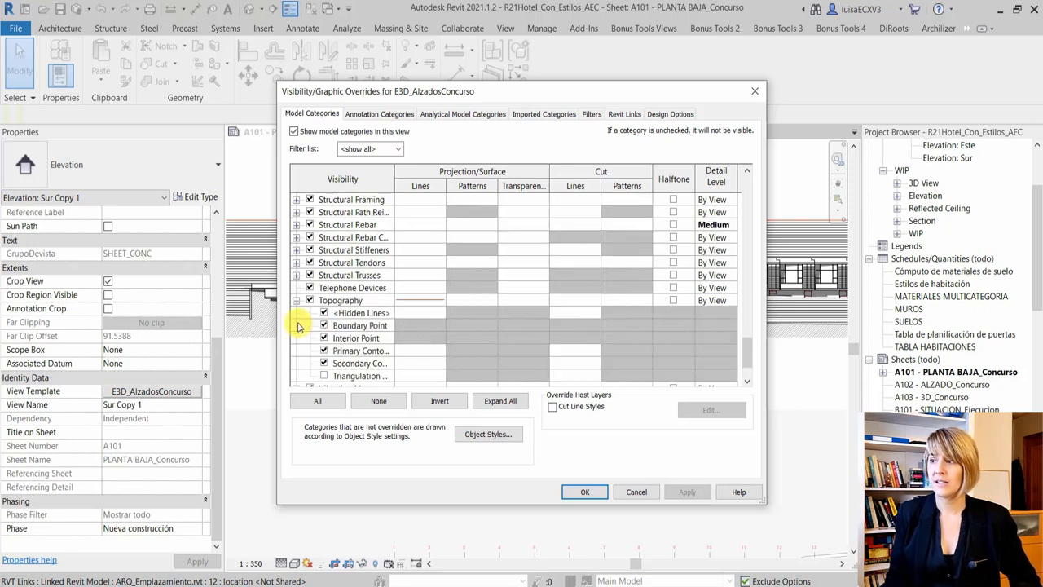
left_click(363, 367)
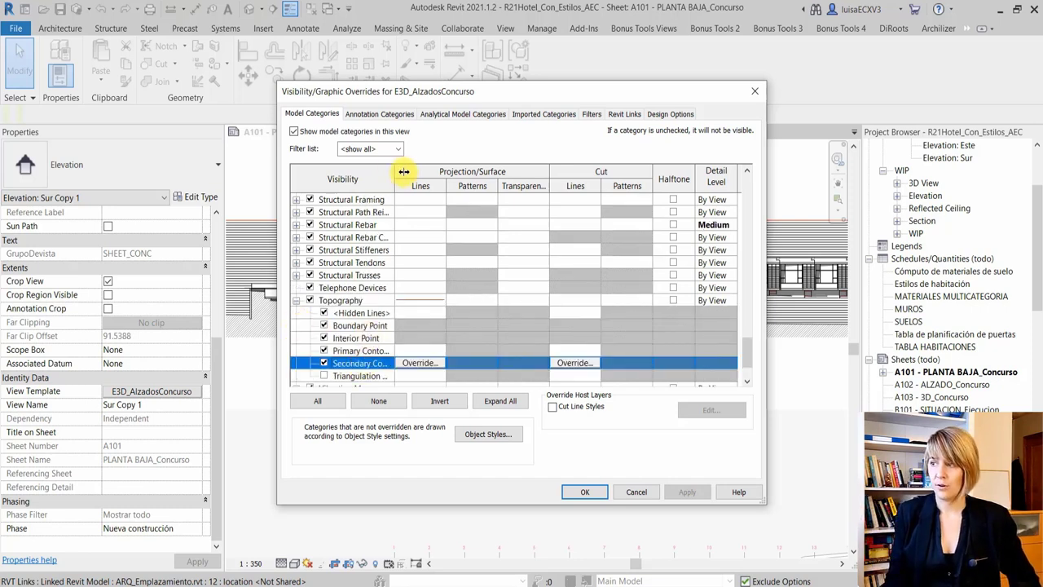
left_click_drag(404, 171, 464, 171)
Override Primary Contours projection lines to red RGB 230-020-001
left_click(477, 352)
left_click(488, 351)
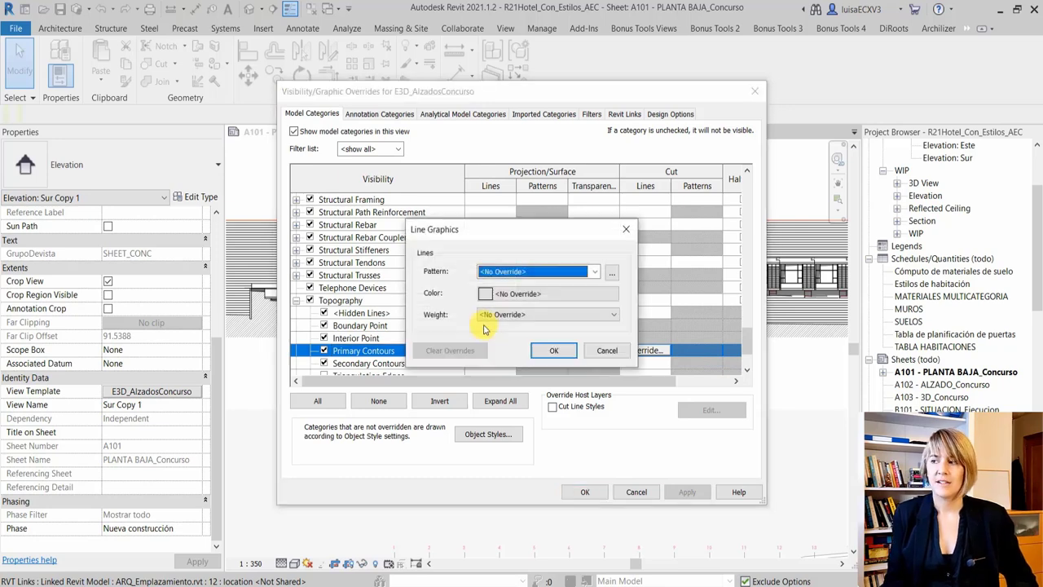
left_click(550, 294)
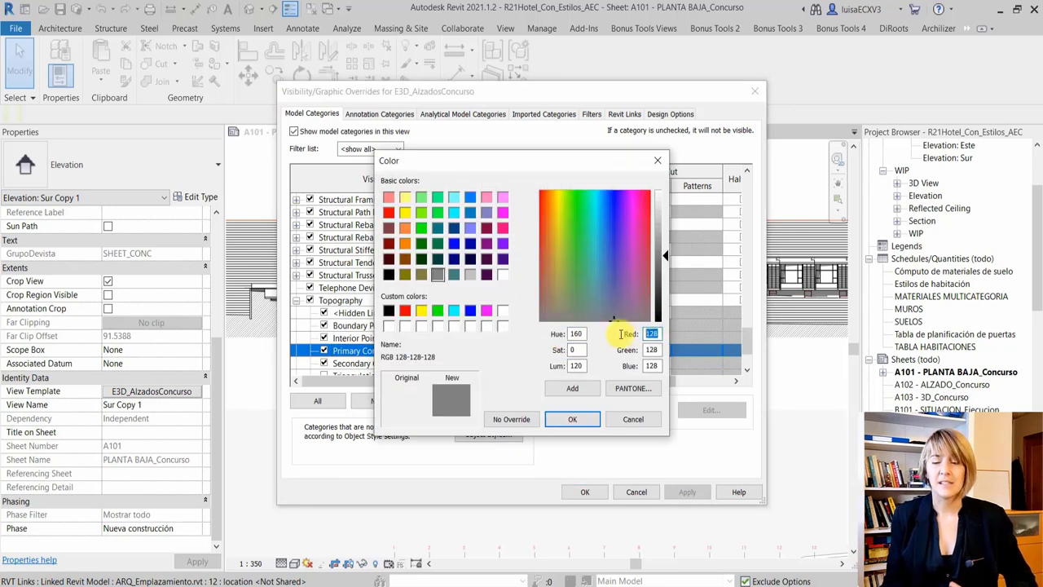
type("230-0020")
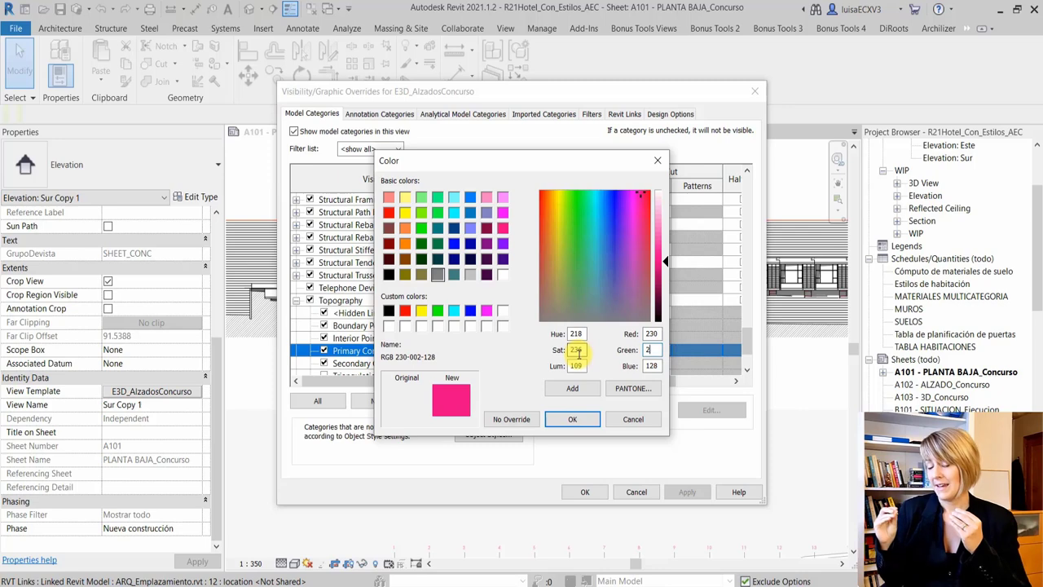
key("Tab")
type("1")
left_click(561, 423)
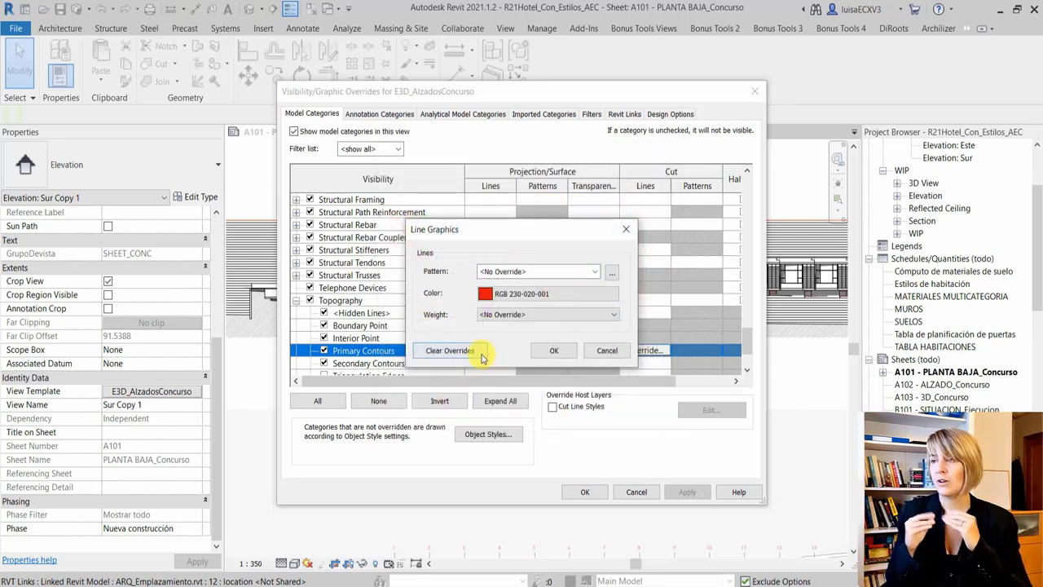
left_click(542, 355)
Override Secondary Contours lines to coral red RGB 234-084-084 and close the visibility overrides
left_click(486, 363)
left_click(490, 351)
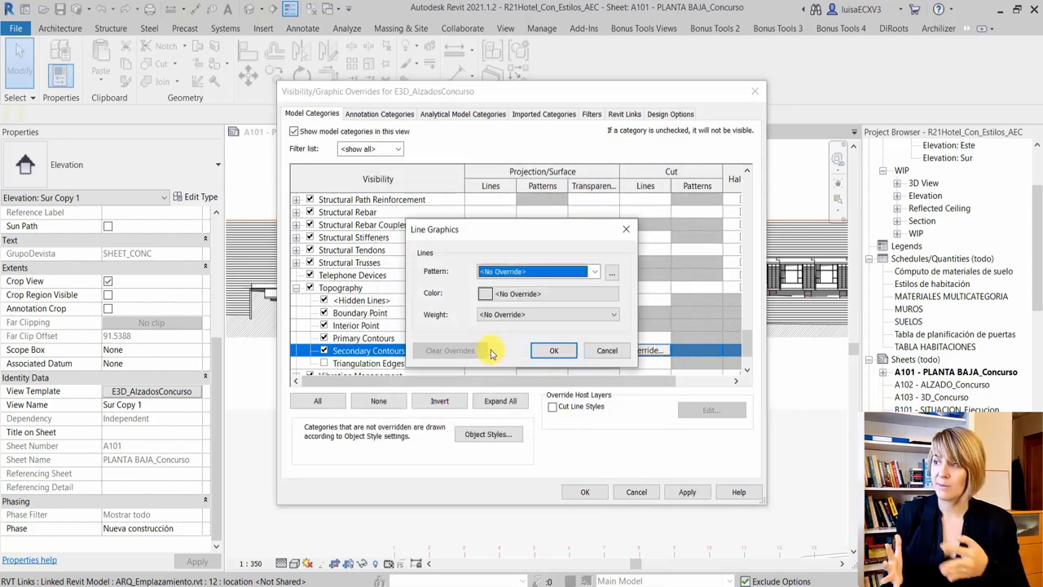
left_click(498, 294)
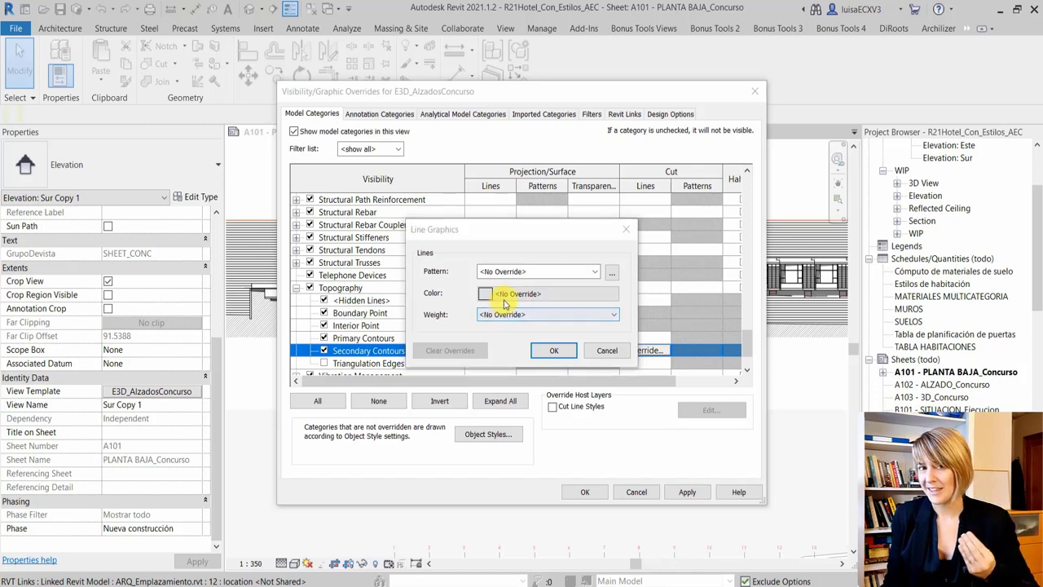
type("234")
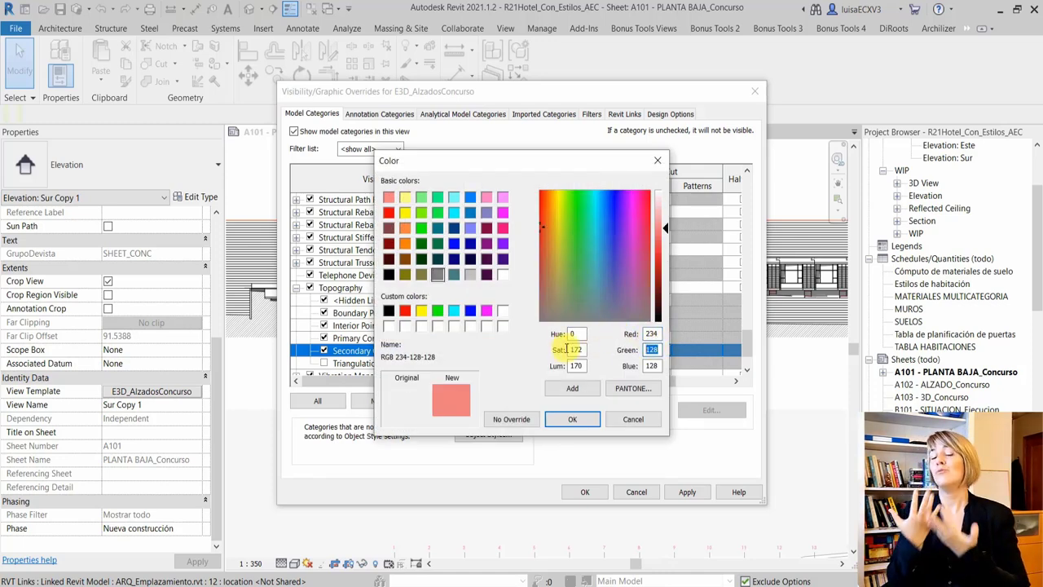
type("84")
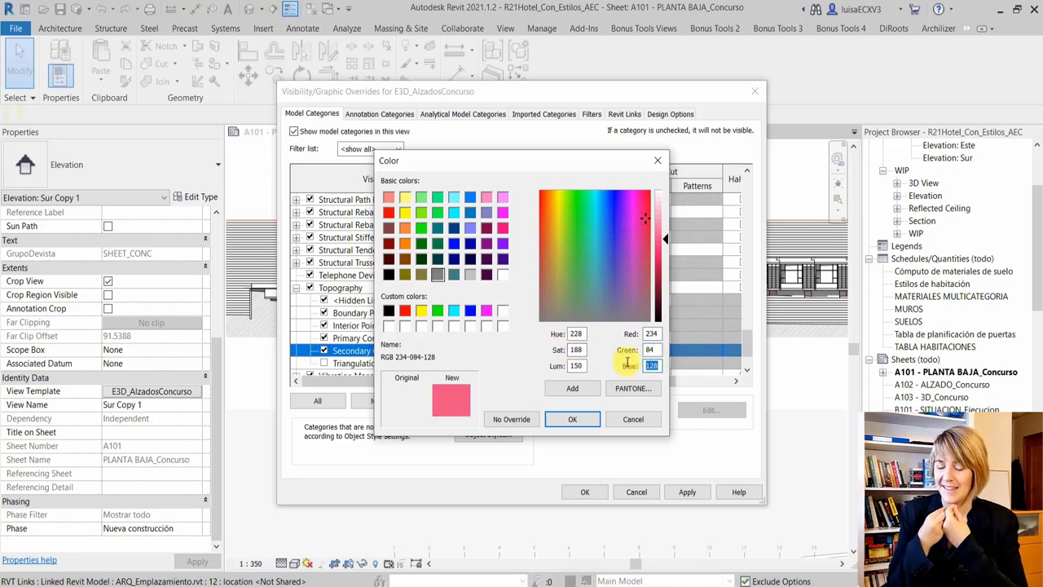
type("84")
left_click(572, 419)
left_click(554, 350)
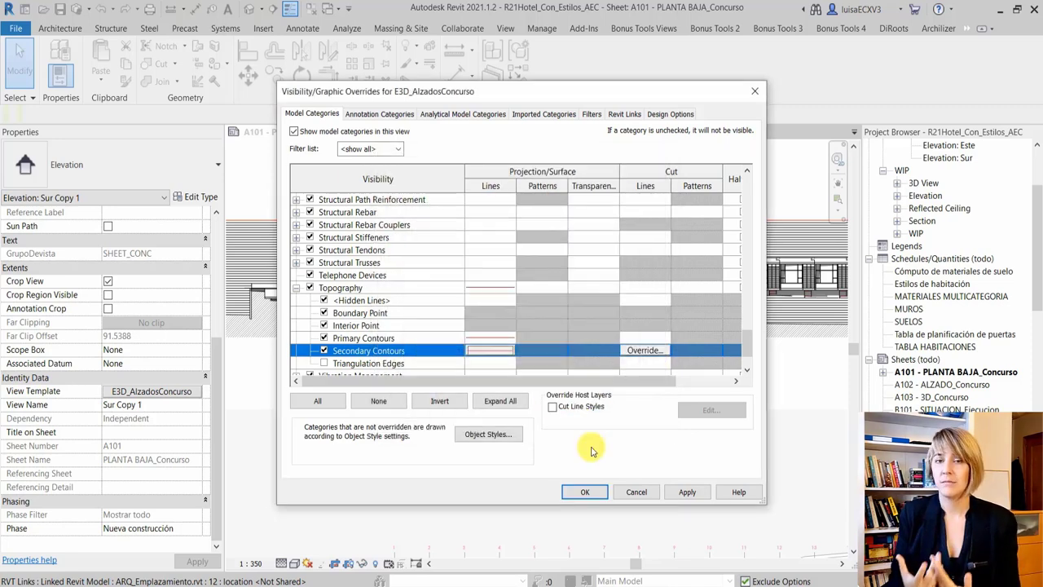
left_click(581, 492)
Confirm the view template changes and zoom around sheet A101 to inspect the recoloured topography
left_click(583, 446)
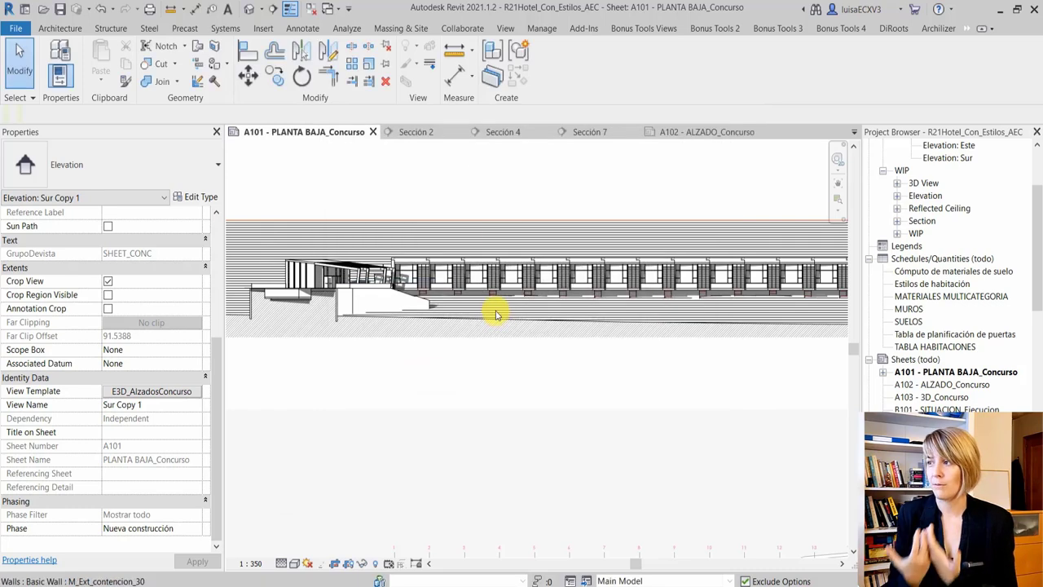
scroll(410, 307, "down", 2)
scroll(671, 377, "down", 1)
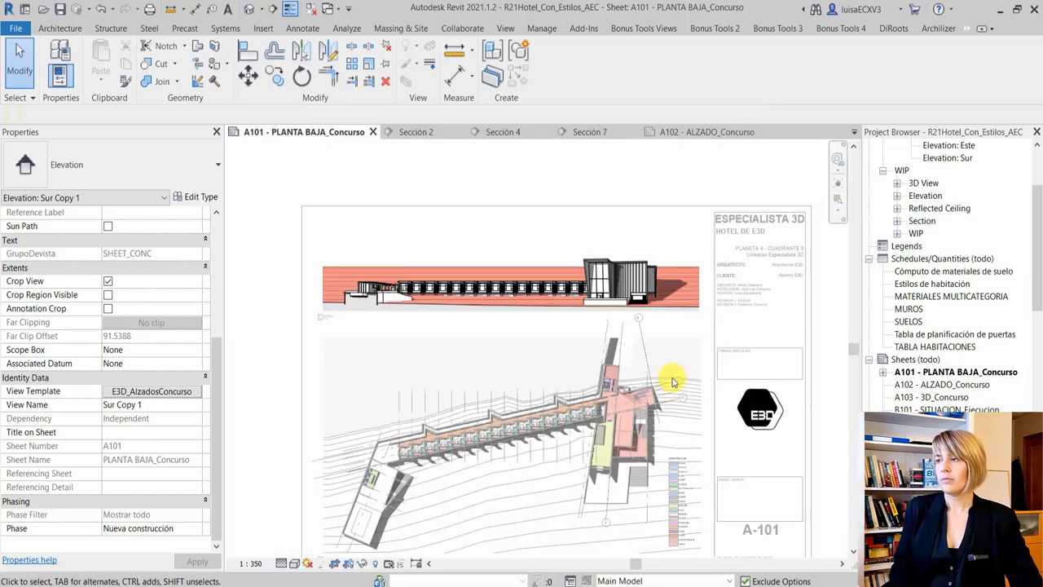
scroll(628, 277, "up", 3)
scroll(593, 280, "up", 3)
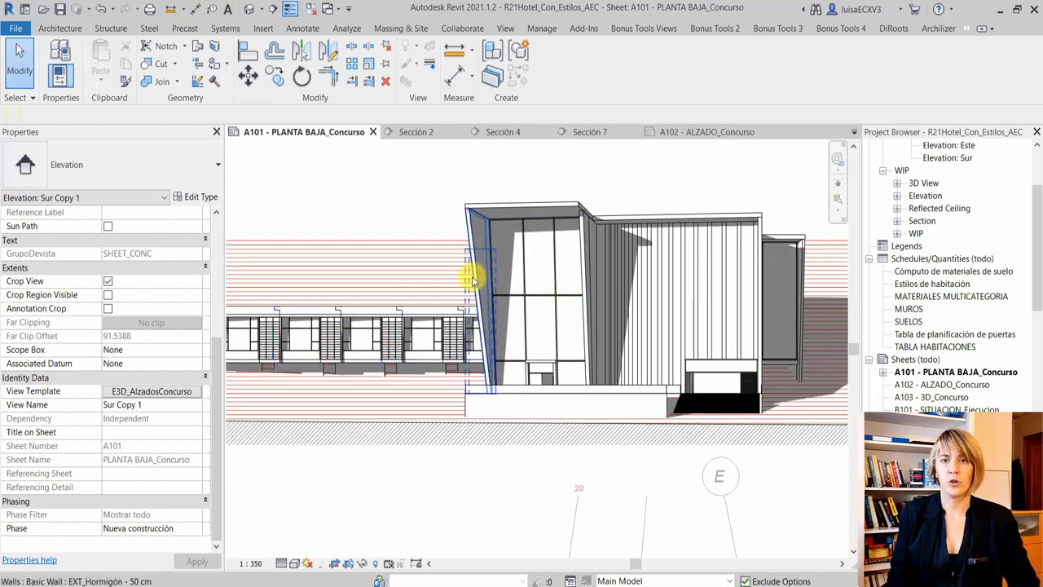
scroll(505, 260, "down", 2)
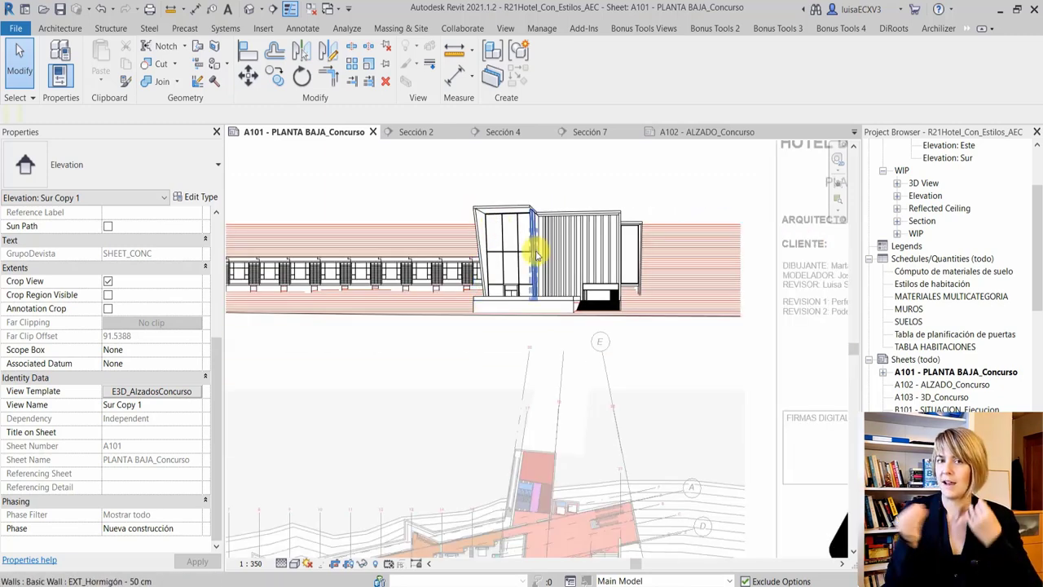
Check the Shadows settings in Graphic Display Options, then zoom to review the Sur Copy 1 elevation
left_click(309, 568)
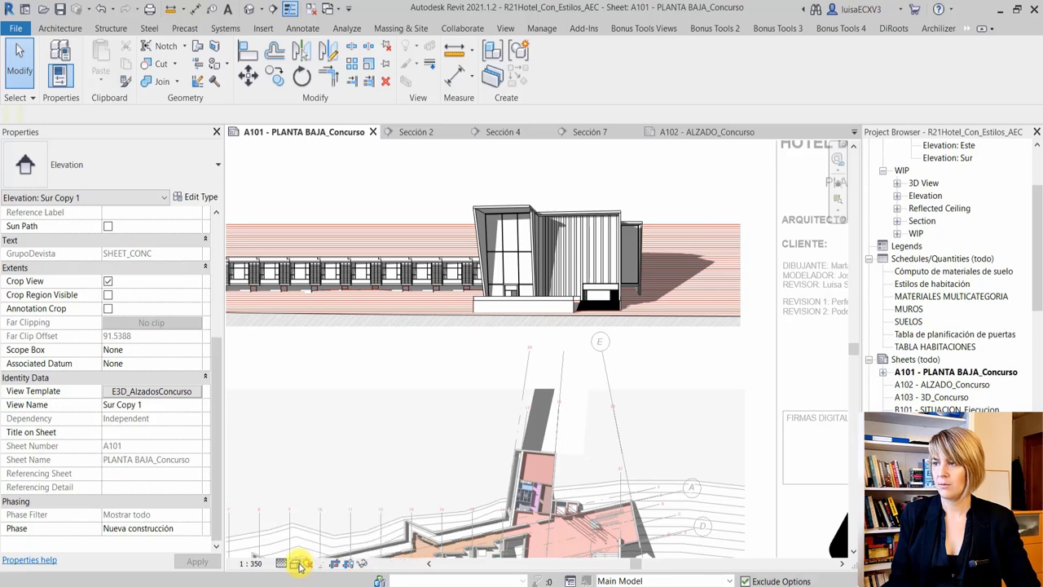
left_click(295, 566)
left_click(342, 470)
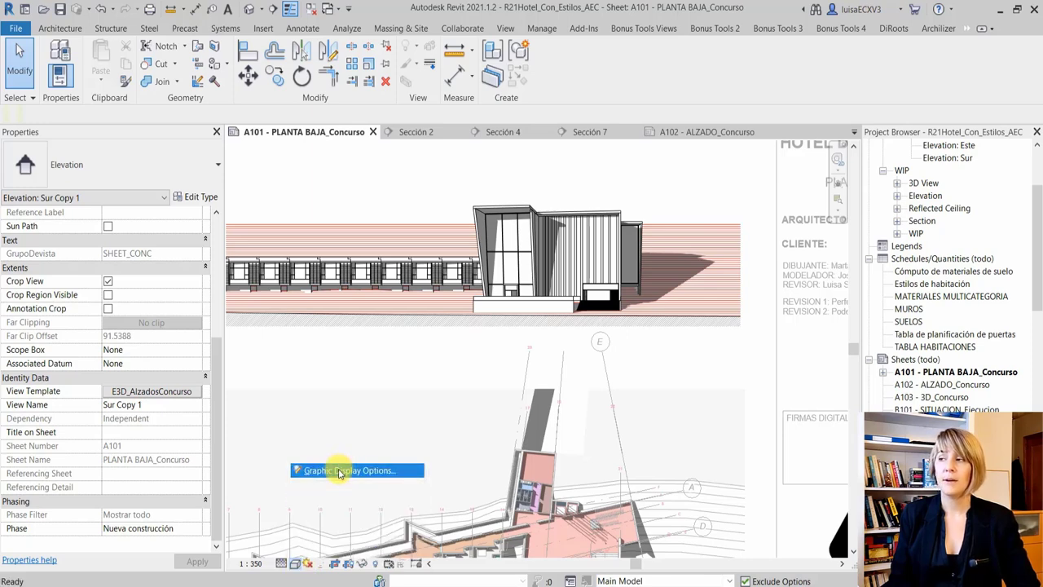
left_click(424, 284)
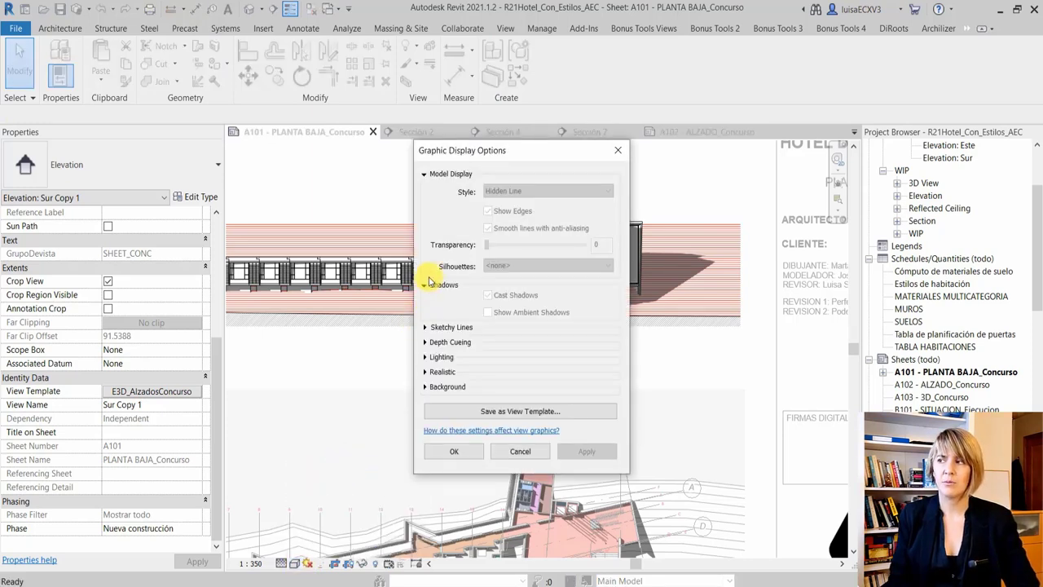
left_click(519, 450)
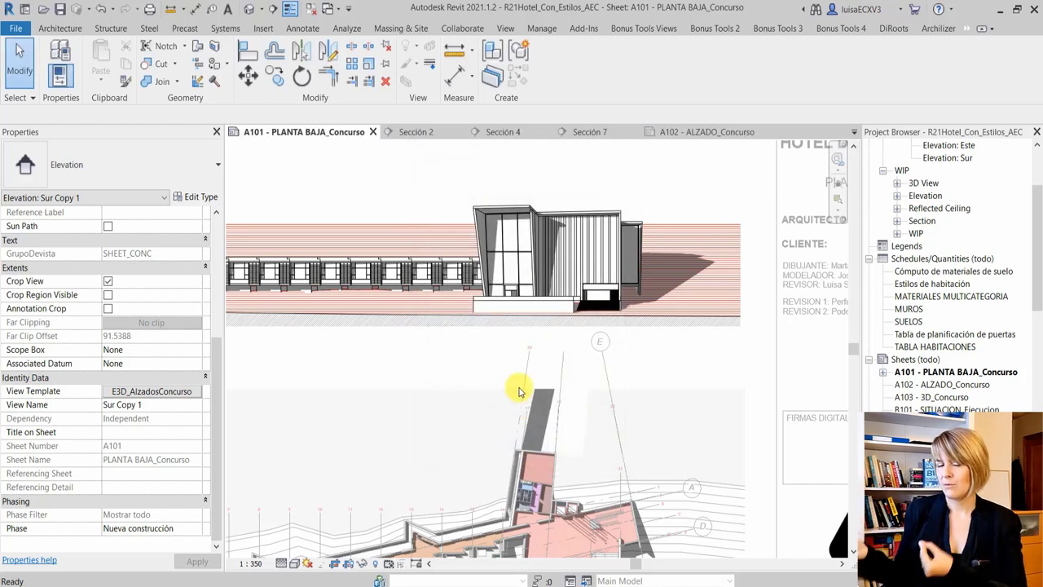
scroll(440, 255, "down", 3)
scroll(698, 280, "up", 2)
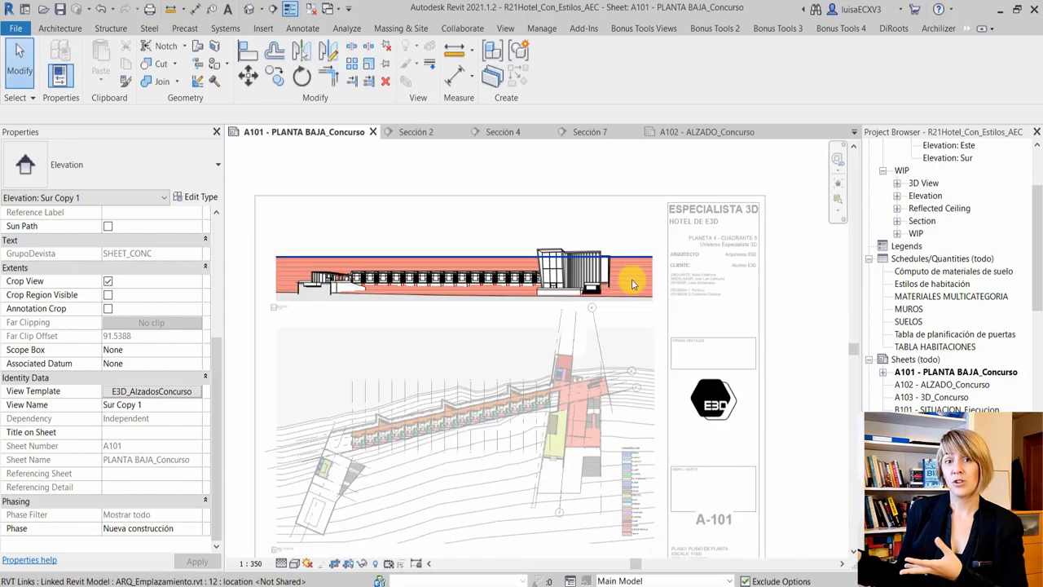
scroll(426, 240, "up", 2)
scroll(704, 285, "up", 2)
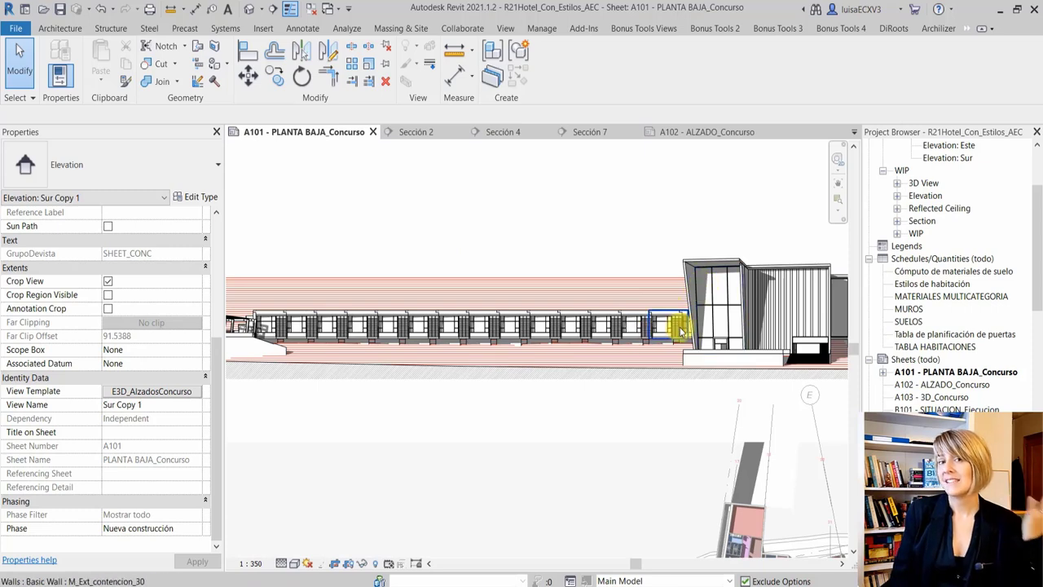
scroll(467, 257, "down", 1)
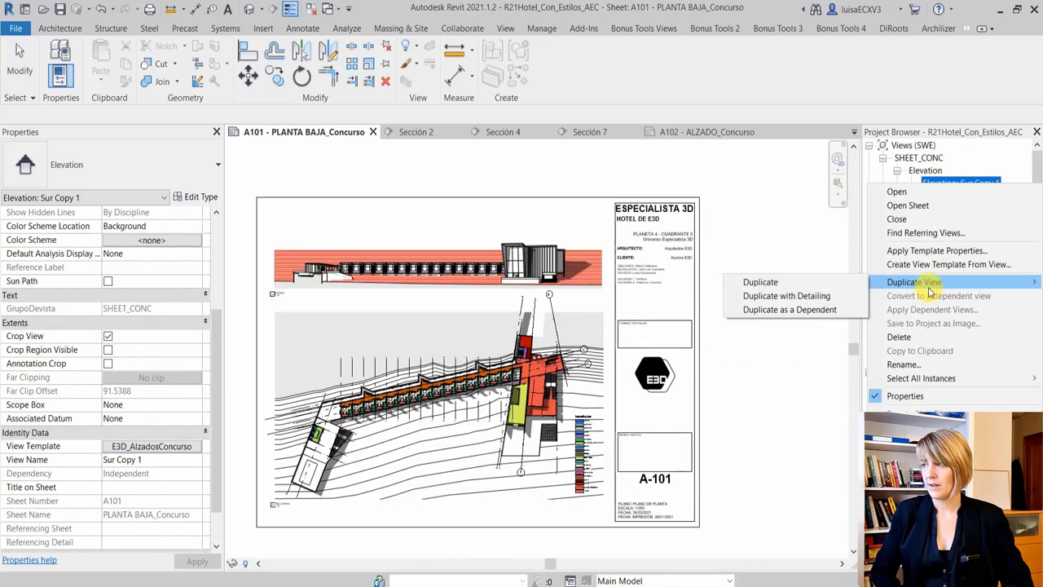
Duplicate the Sur Copy 1 elevation with detailing and begin renaming it
left_click(762, 295)
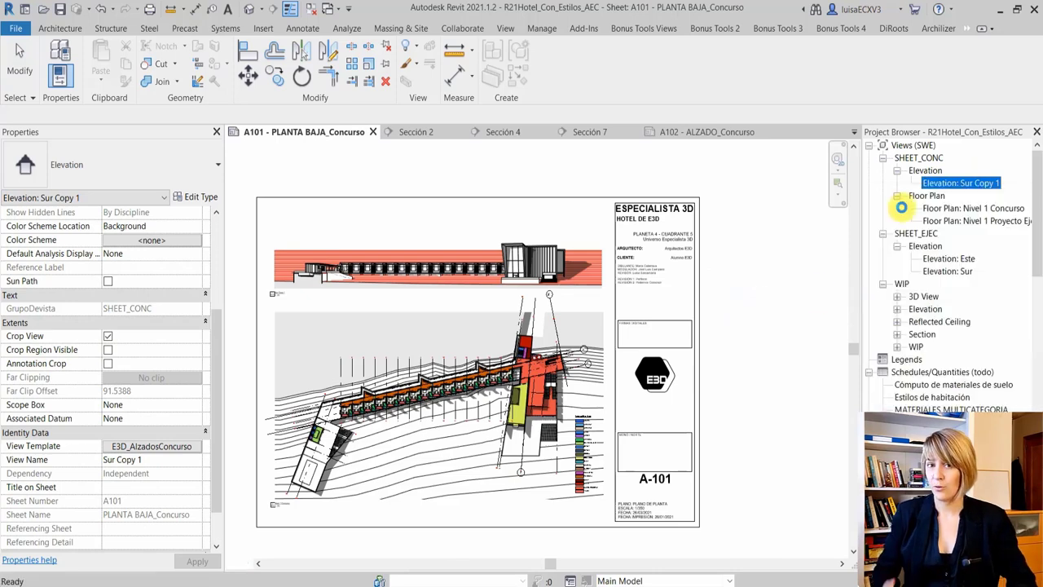
right_click(961, 184)
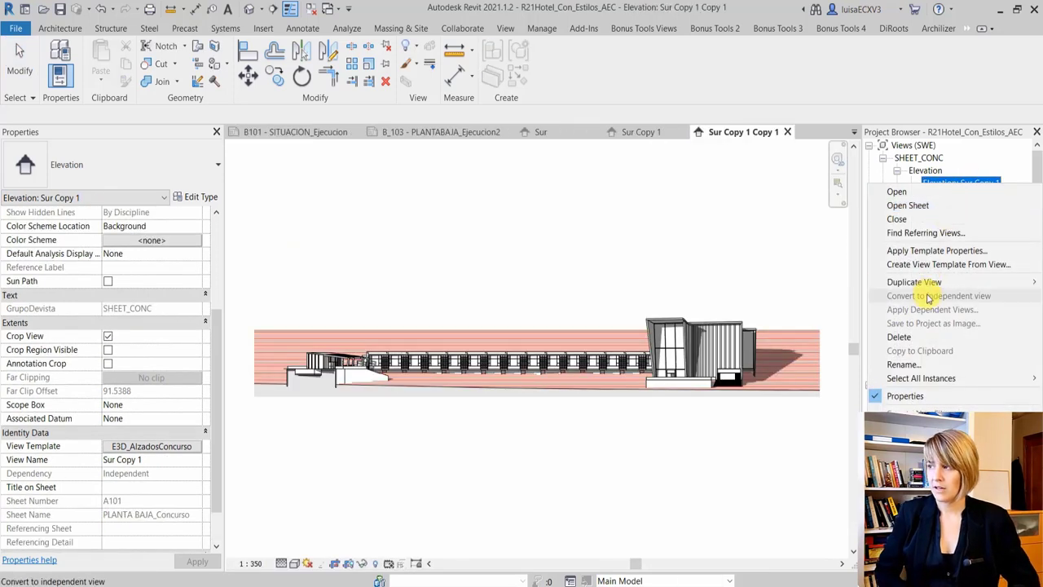
left_click(920, 365)
left_click_drag(938, 181, 962, 182)
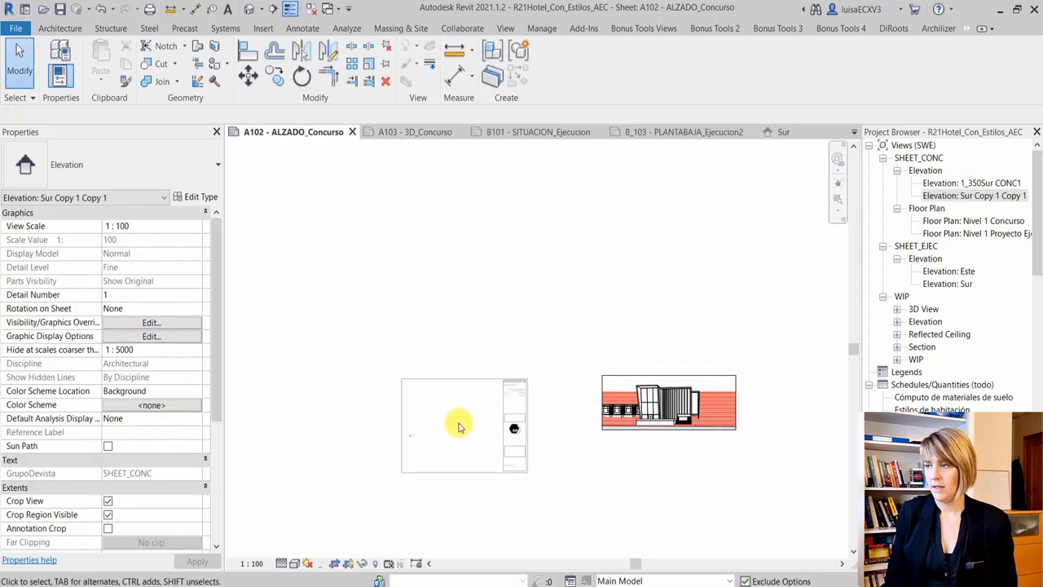
Deactivate the elevation viewport and move it into position within sheet A102's title block
right_click(578, 397)
left_click(627, 228)
scroll(505, 422, "up", 3)
left_click_drag(675, 400, 496, 416)
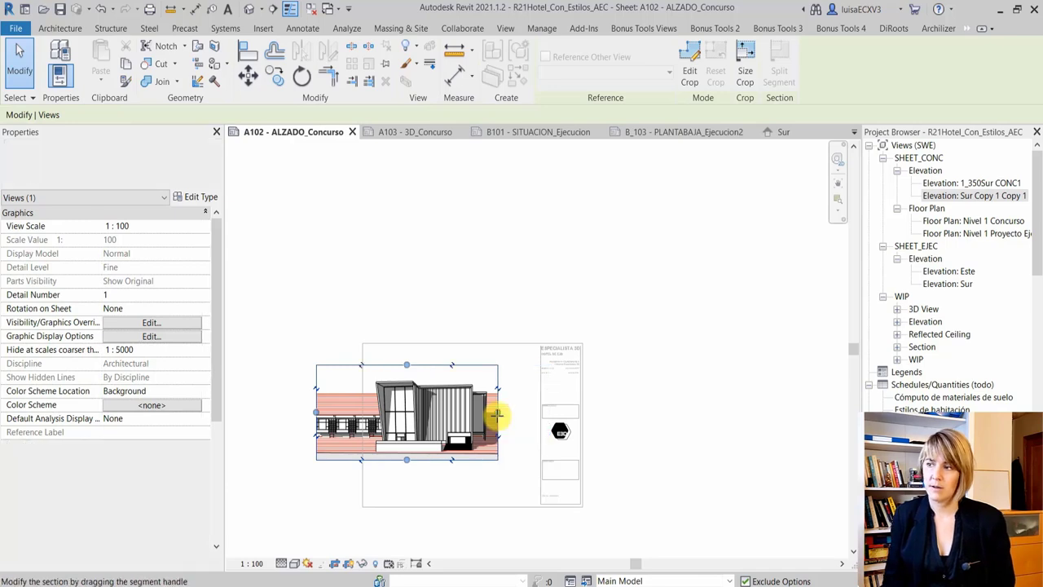
right_click(635, 388)
left_click(702, 118)
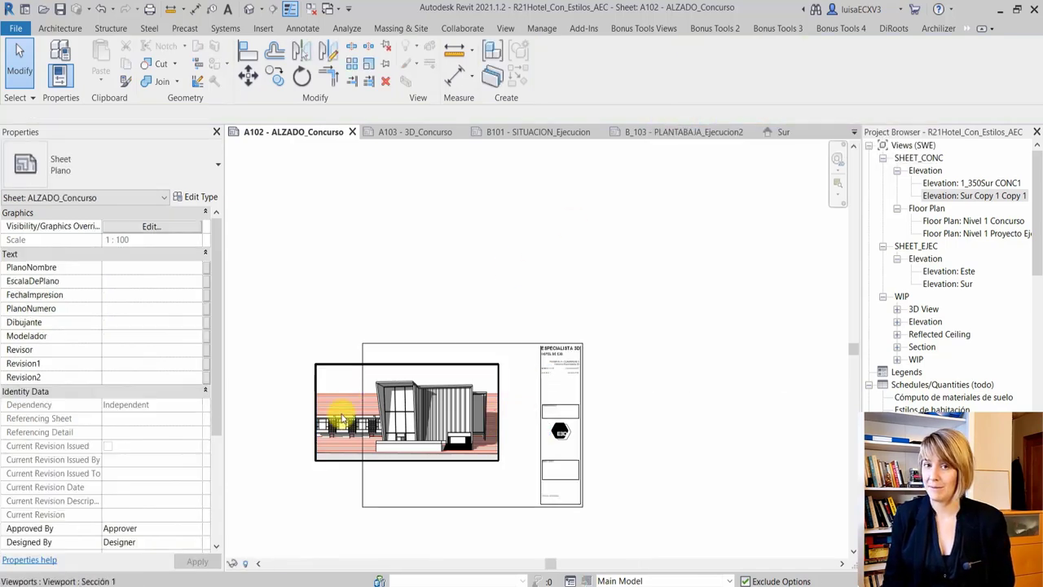
left_click(351, 410)
scroll(402, 407, "up", 2)
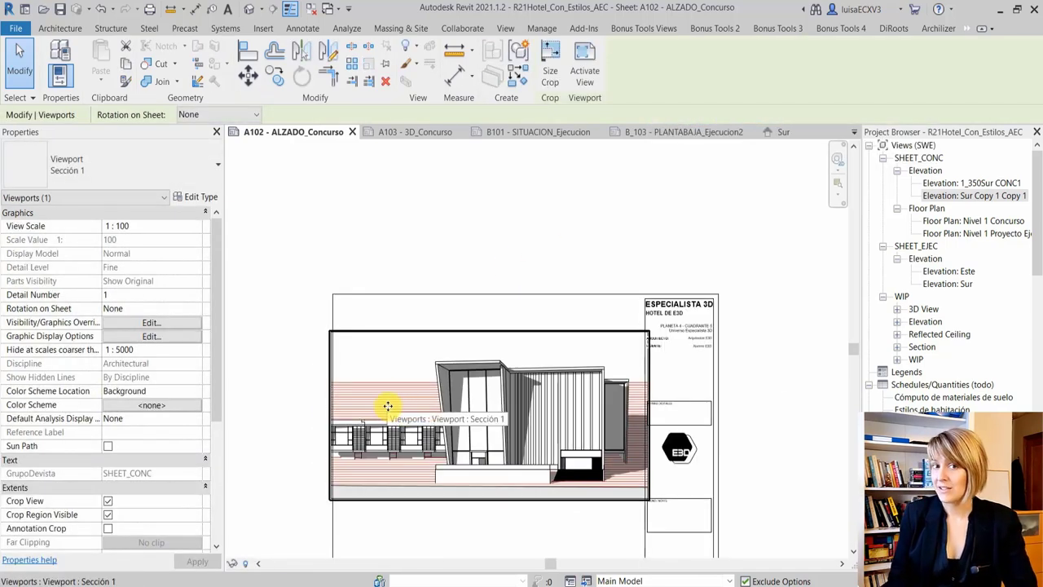
left_click_drag(440, 386, 427, 388)
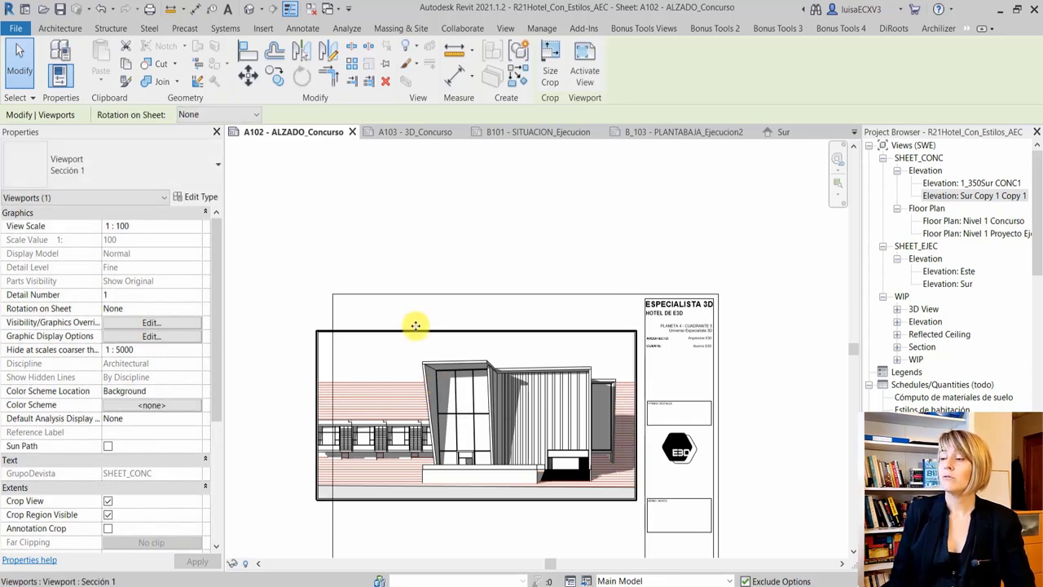
Pull the Sur elevation crop's left edge inward, deactivate the viewport, and open (3D) Copia 1
double_click(415, 325)
left_click(320, 407)
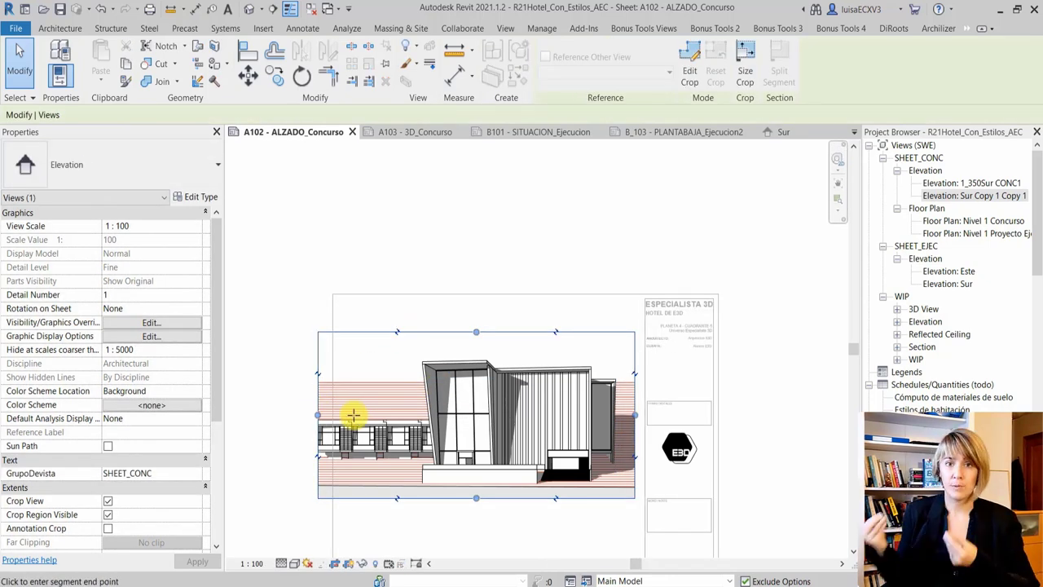
left_click_drag(352, 415, 351, 414)
left_click(319, 380)
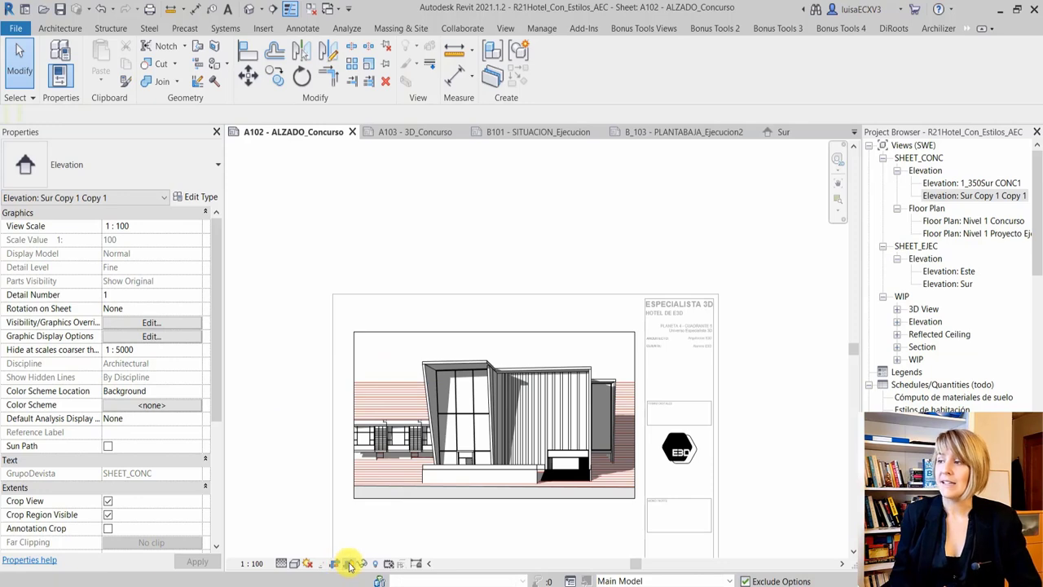
scroll(418, 268, "down", 1)
right_click(446, 383)
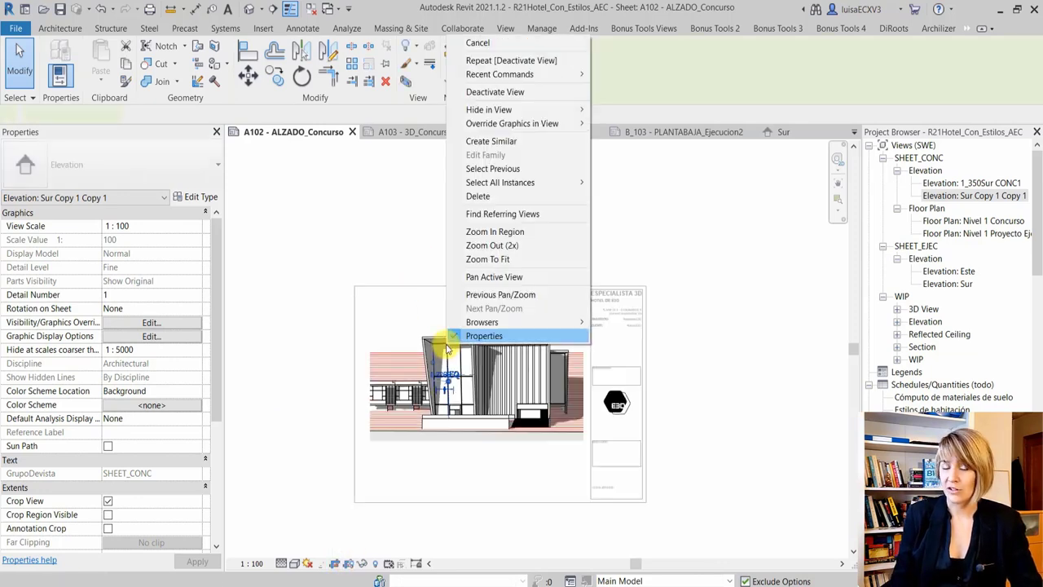
left_click(496, 92)
left_click(442, 396)
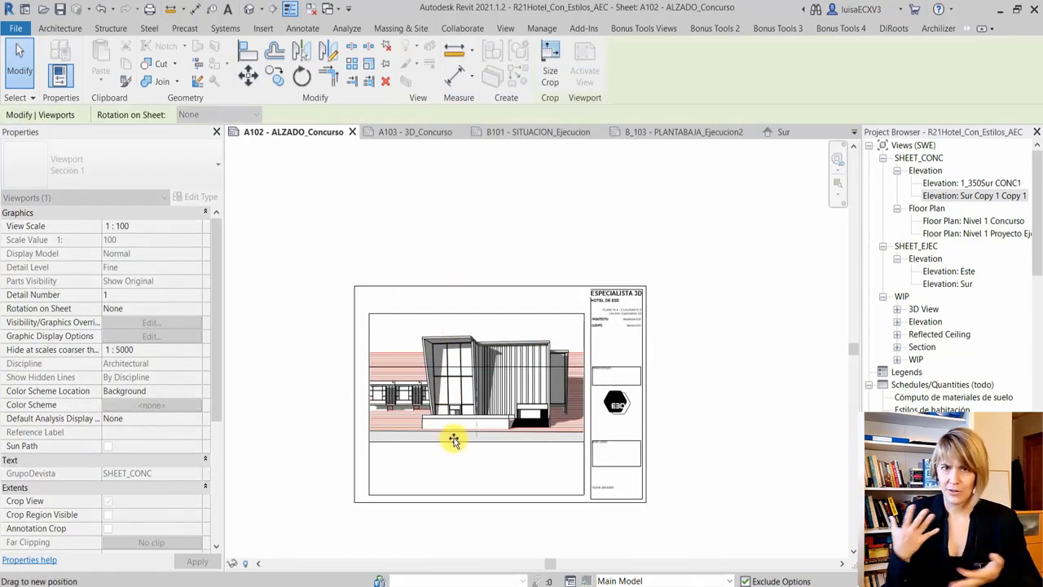
left_click(396, 245)
left_click(897, 309)
double_click(961, 372)
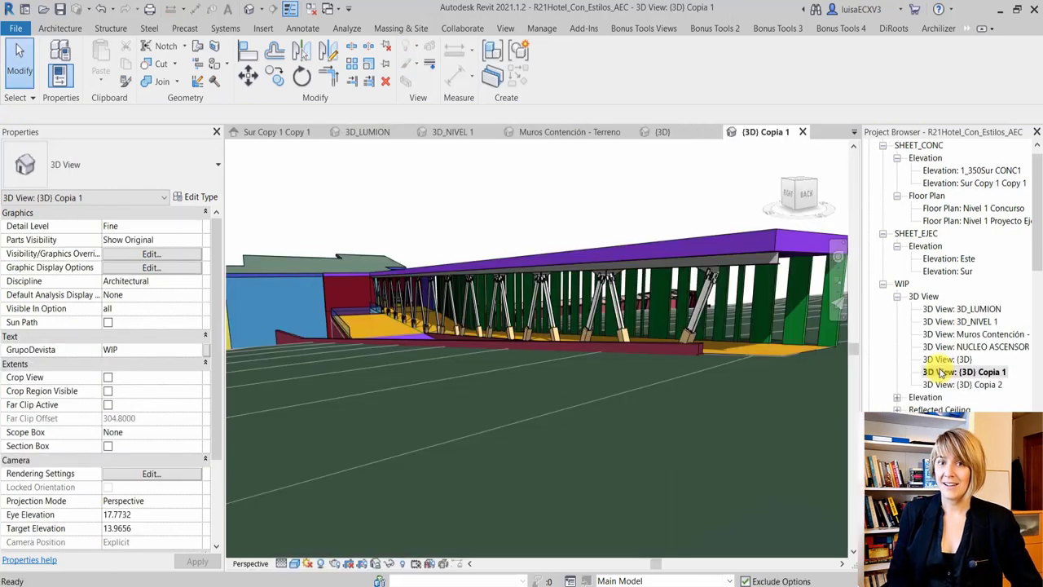
Duplicate the (3D) Copia 1 view and rename the copy 3D_CONC
right_click(941, 371)
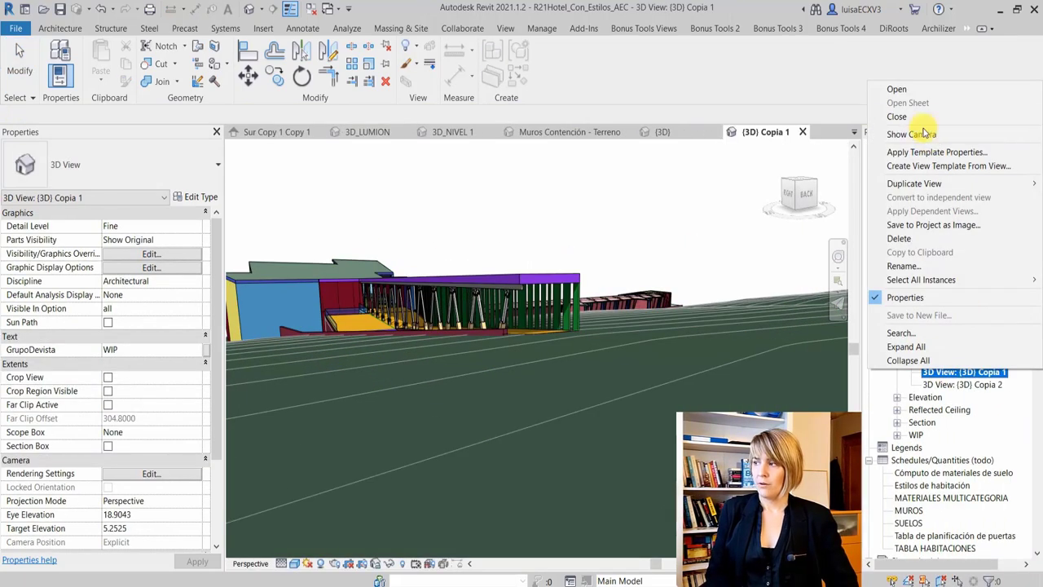
mouse_move(913, 184)
left_click(794, 182)
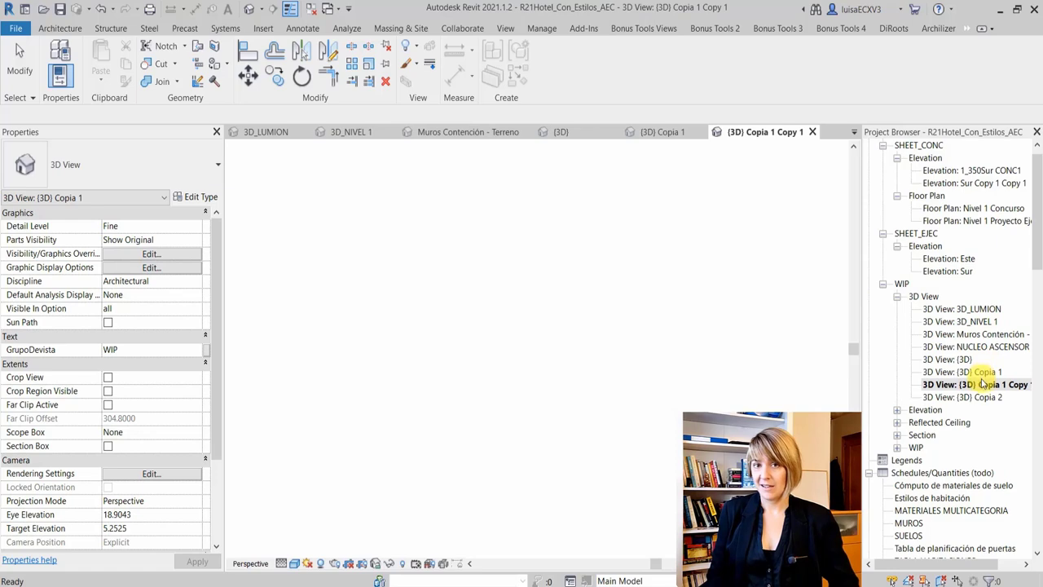
right_click(982, 384)
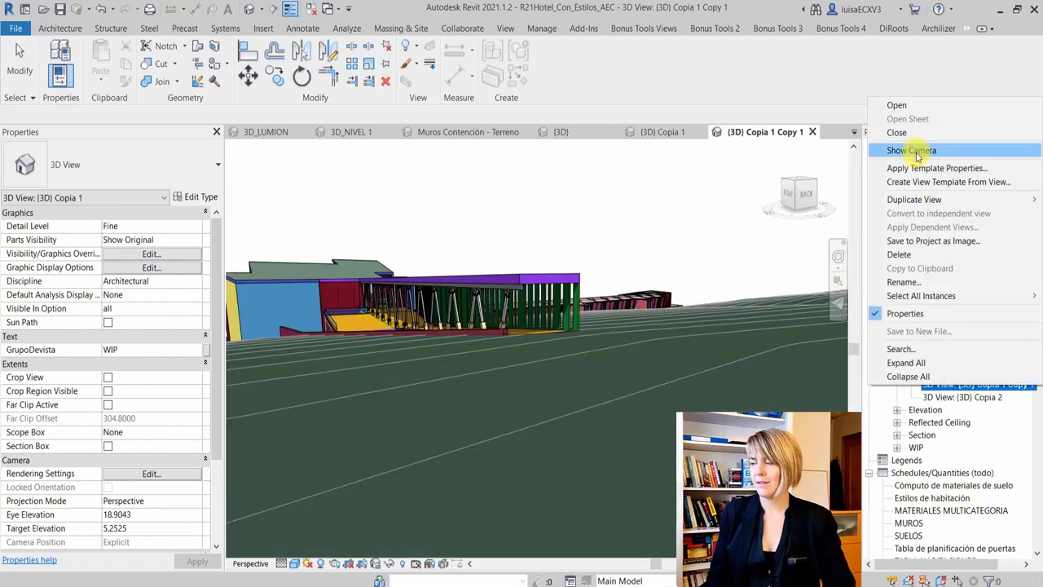
left_click(901, 282)
type("3D_C")
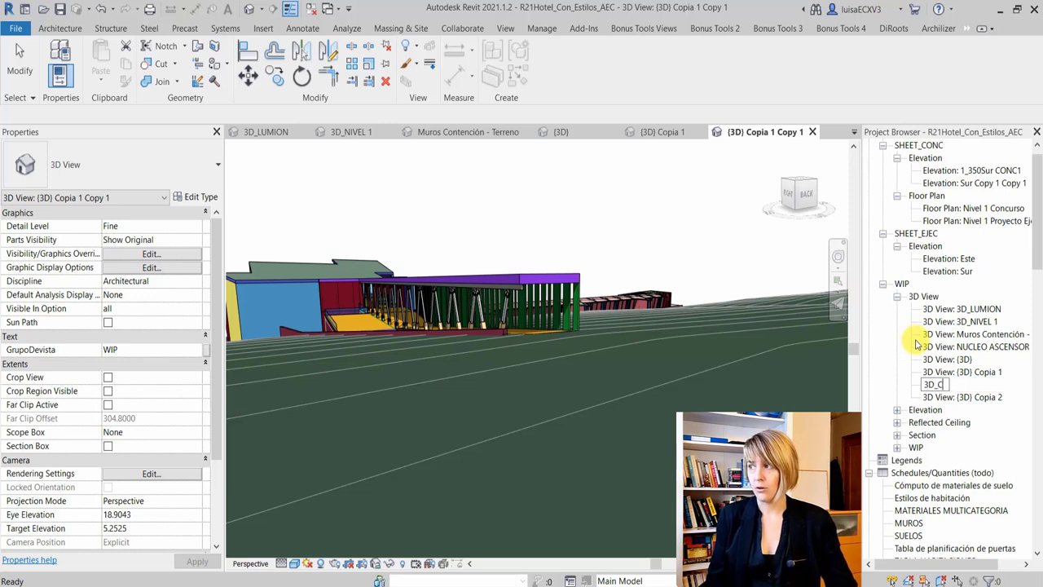
type("ONC")
key("Return")
scroll(139, 368, "down", 1)
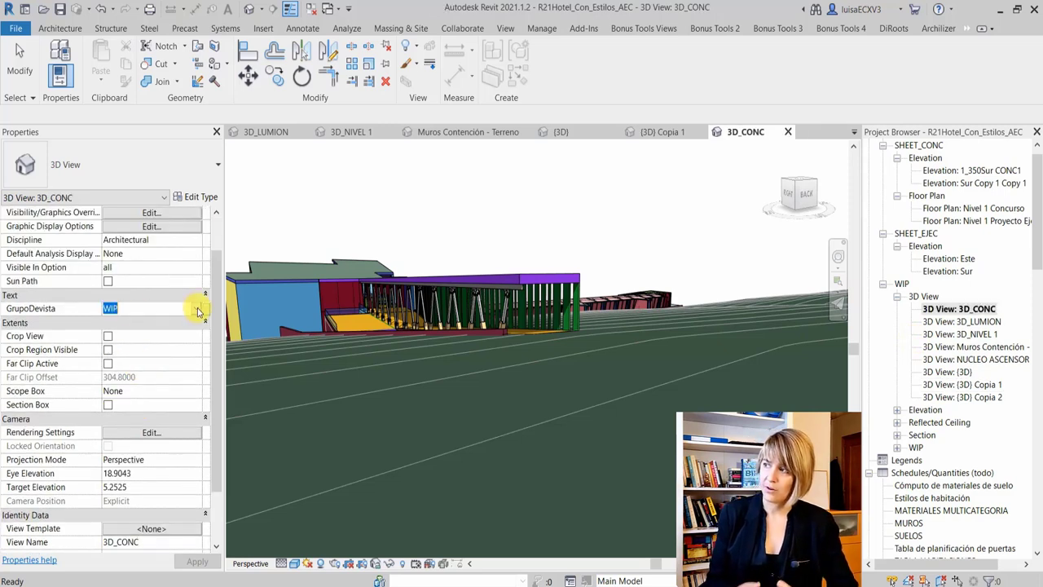
Set 3D_CONC's view group to SHEET_CONC and place it on sheet A103 - 3D_Concurso
left_click(197, 311)
left_click(163, 318)
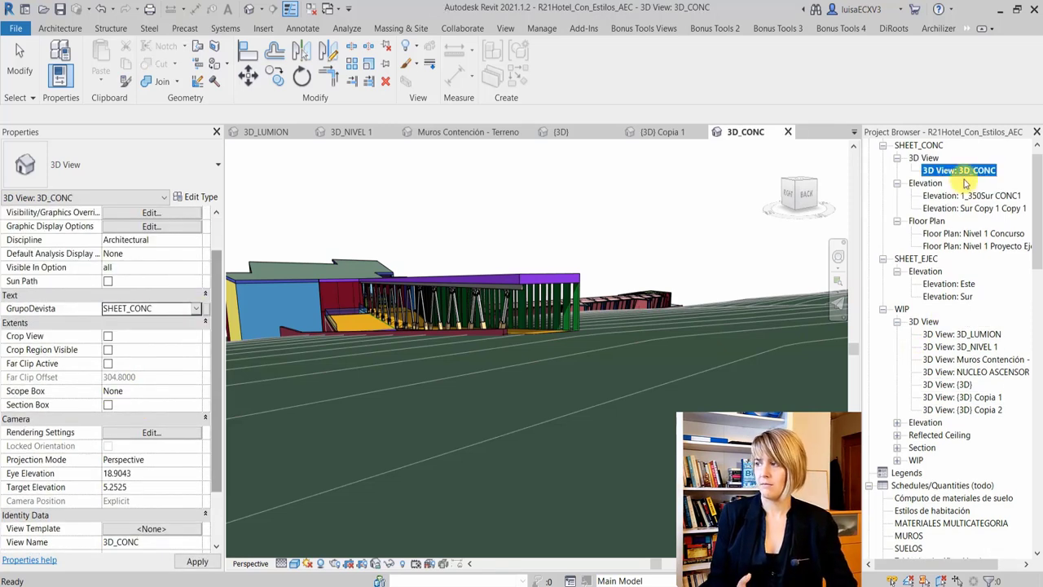
scroll(949, 468, "down", 3)
scroll(950, 471, "down", 3)
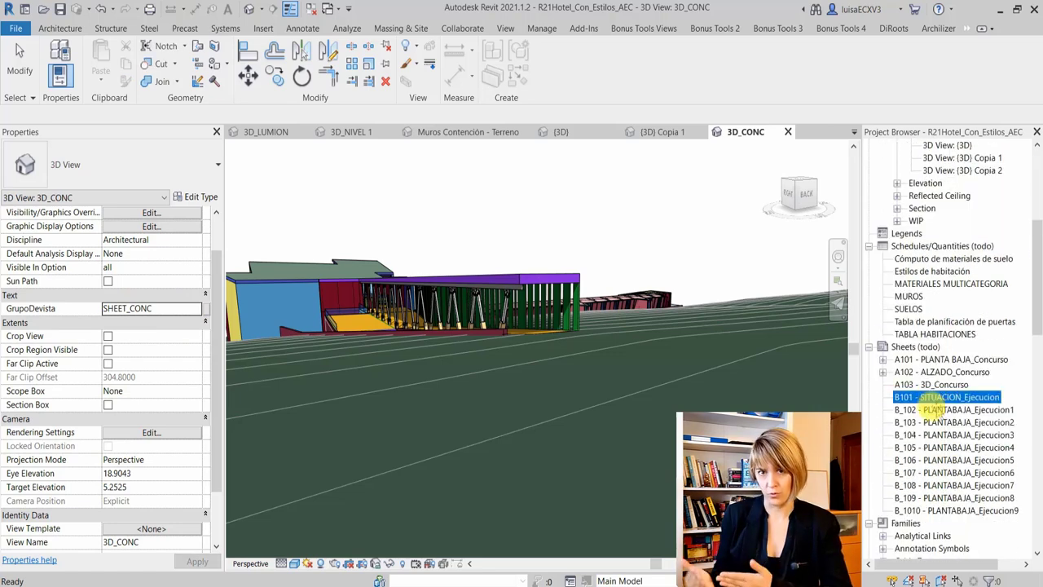
double_click(933, 384)
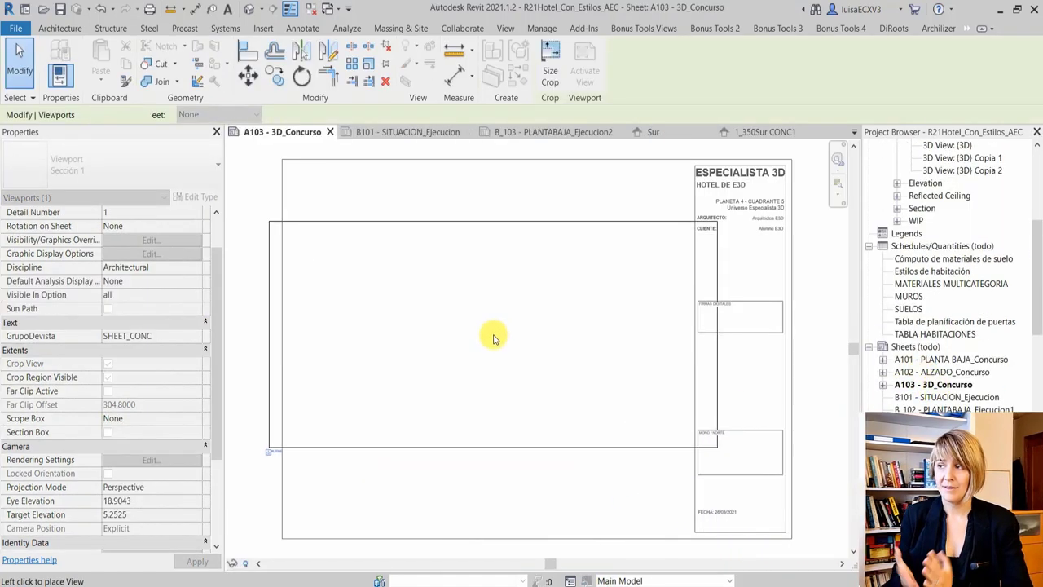
left_click(493, 334)
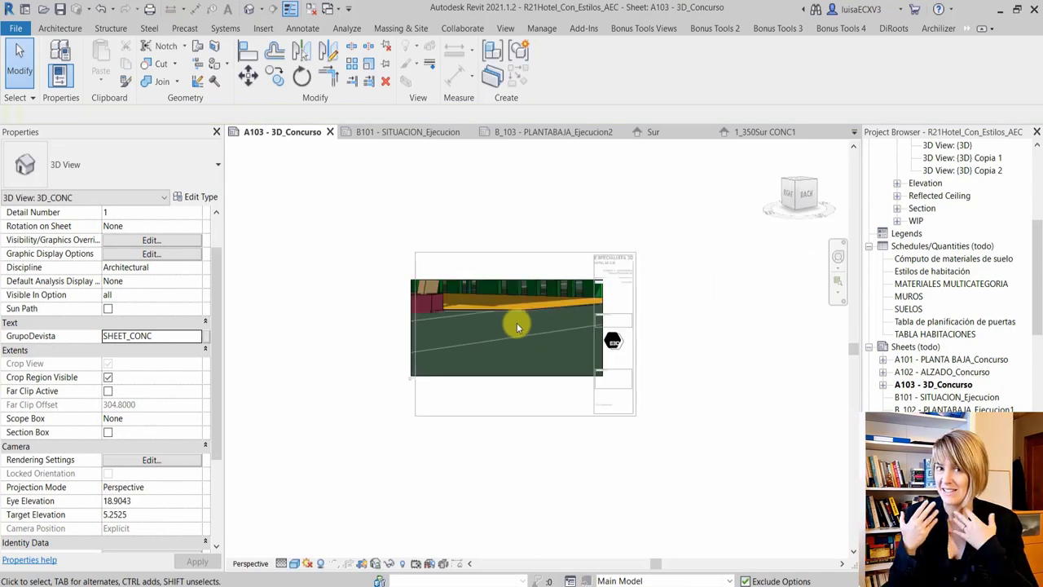
Open 3D_CONC, raise its crop region's top edge, and orbit to look down on the site
right_click(503, 322)
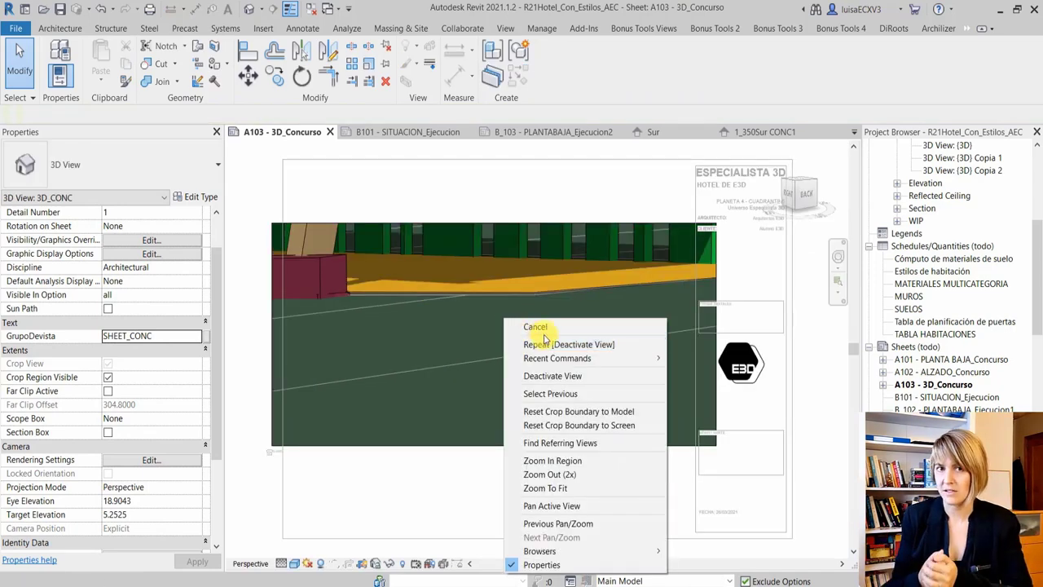
left_click(418, 331)
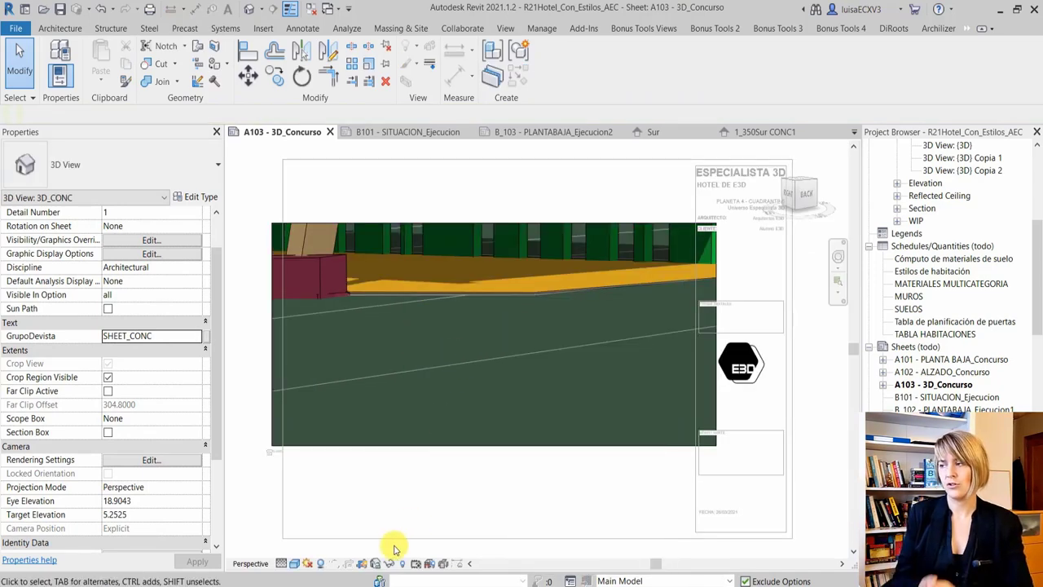
scroll(945, 351, "up", 10)
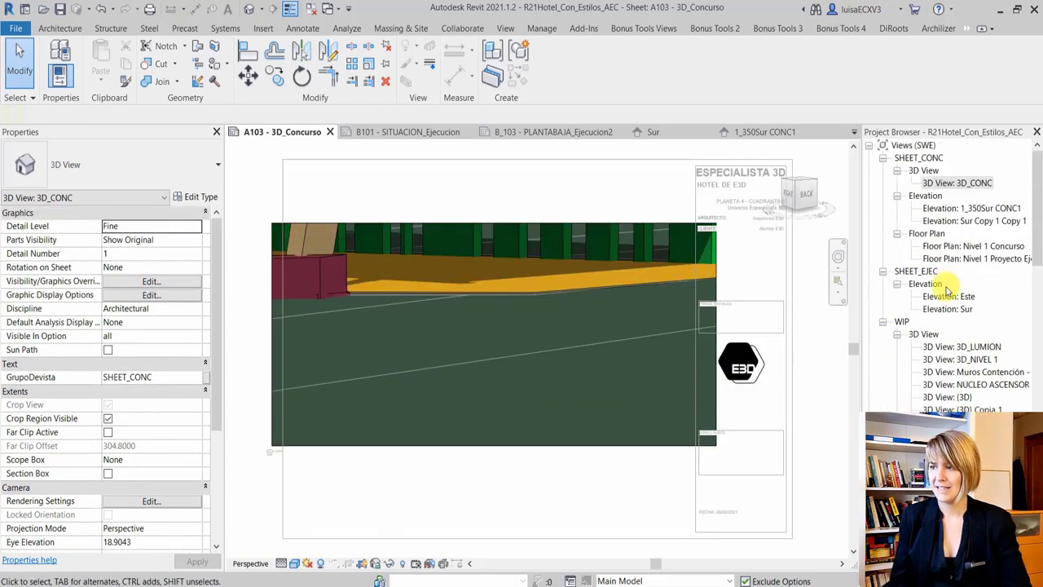
double_click(958, 182)
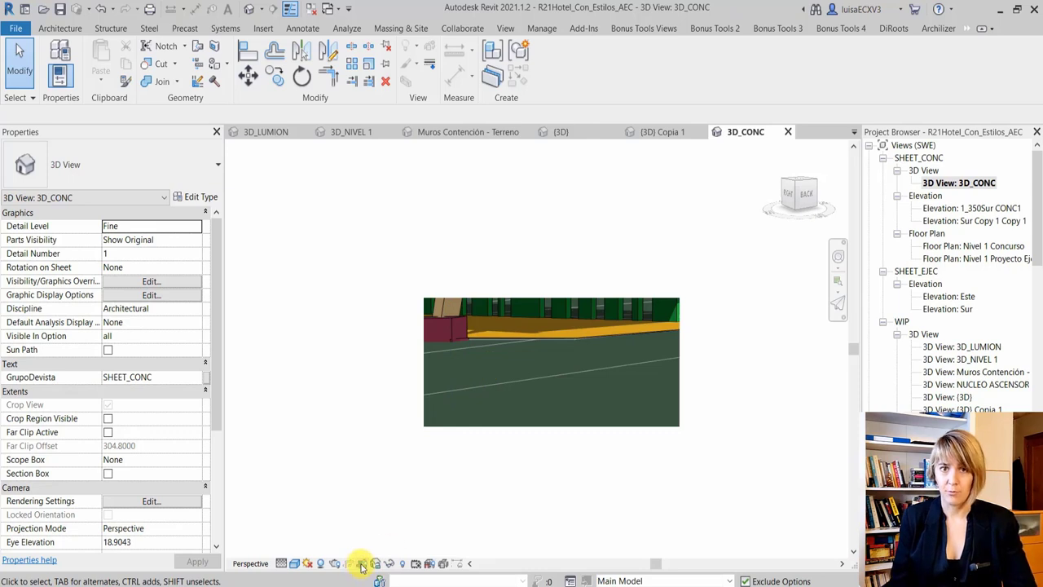
left_click(422, 363)
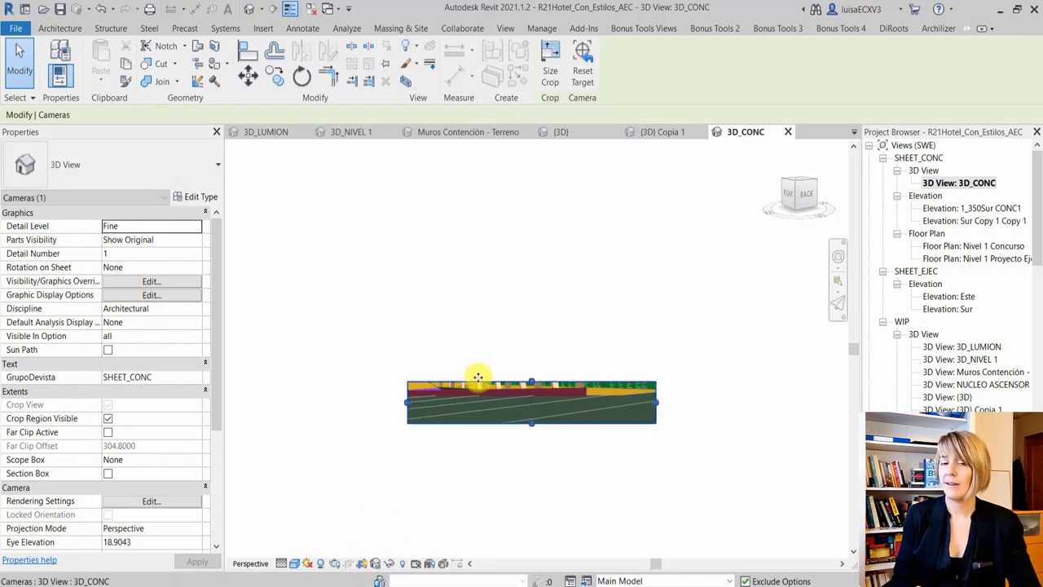
left_click_drag(531, 383, 551, 277)
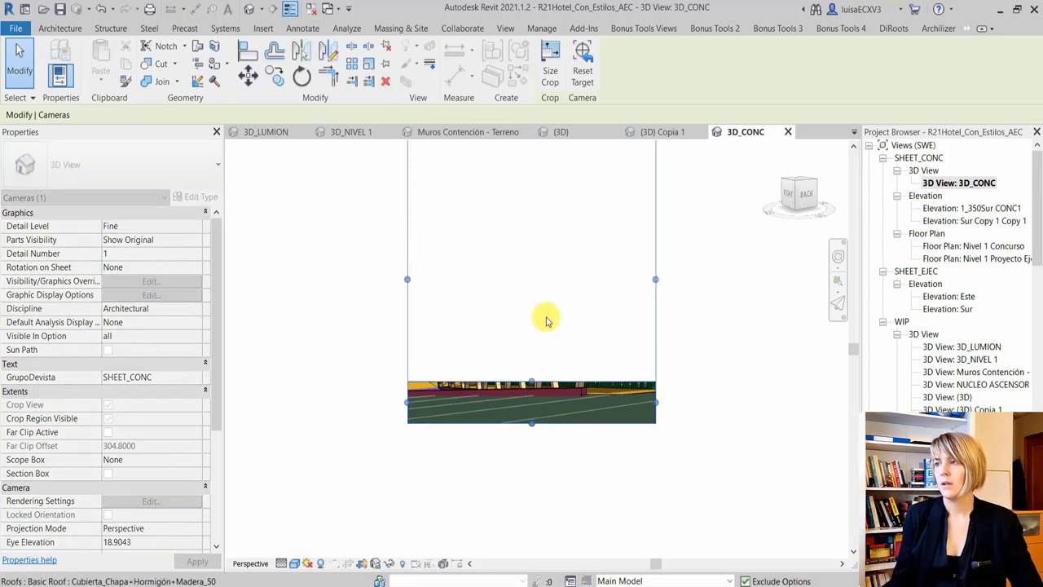
left_click_drag(546, 320, 559, 286)
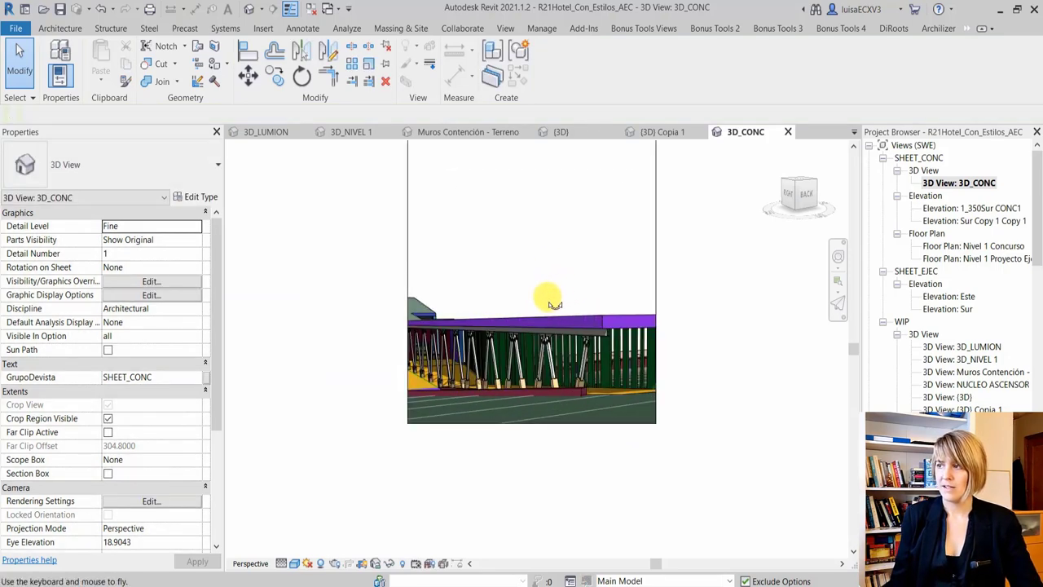
mouse_move(554, 304)
middle_mouse_down("shift")
mouse_move(482, 312)
mouse_move(745, 226)
middle_mouse_up("shift")
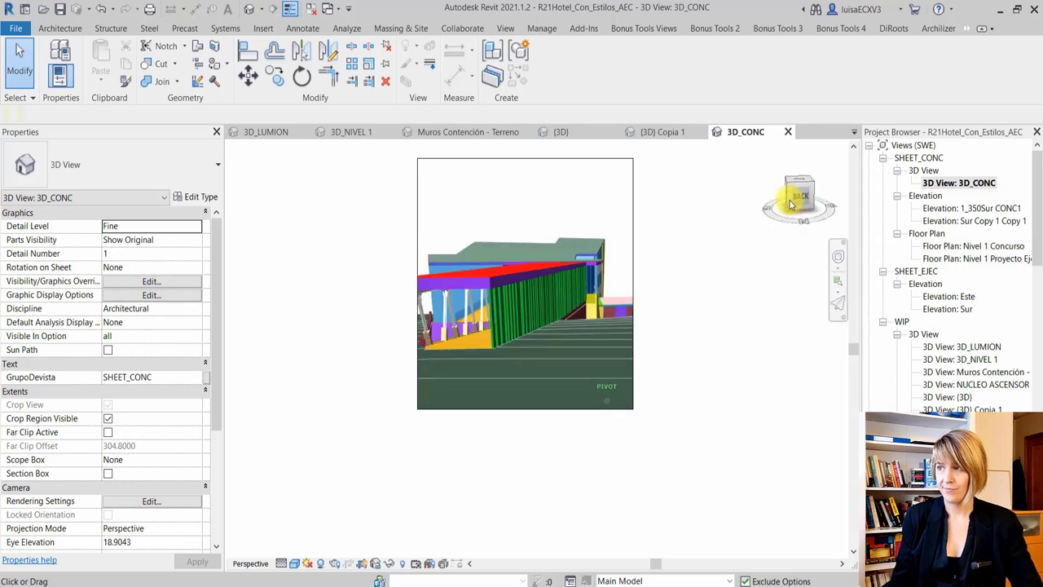
left_click_drag(790, 204, 788, 216)
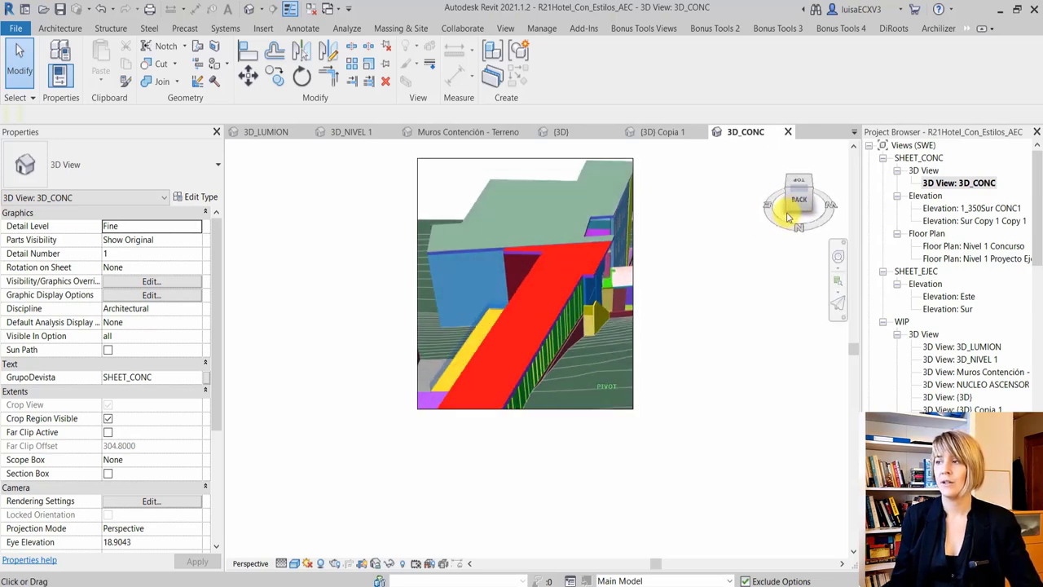
Widen the crop region on the right, left and bottom, then orbit to a distant front perspective
scroll(439, 387, "down", 3)
left_click(448, 288)
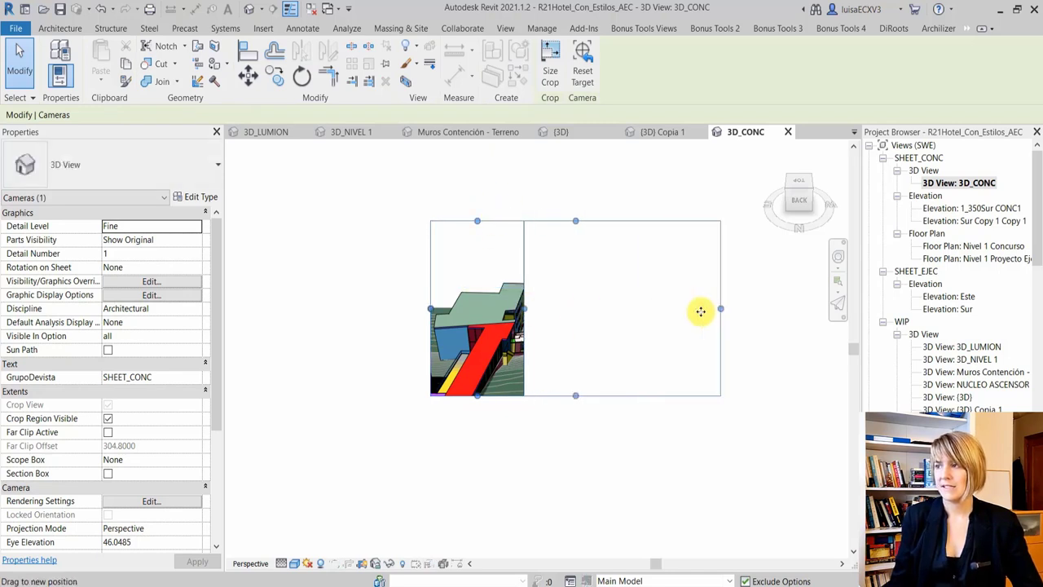
left_click_drag(700, 311, 716, 311)
left_click_drag(430, 312, 343, 309)
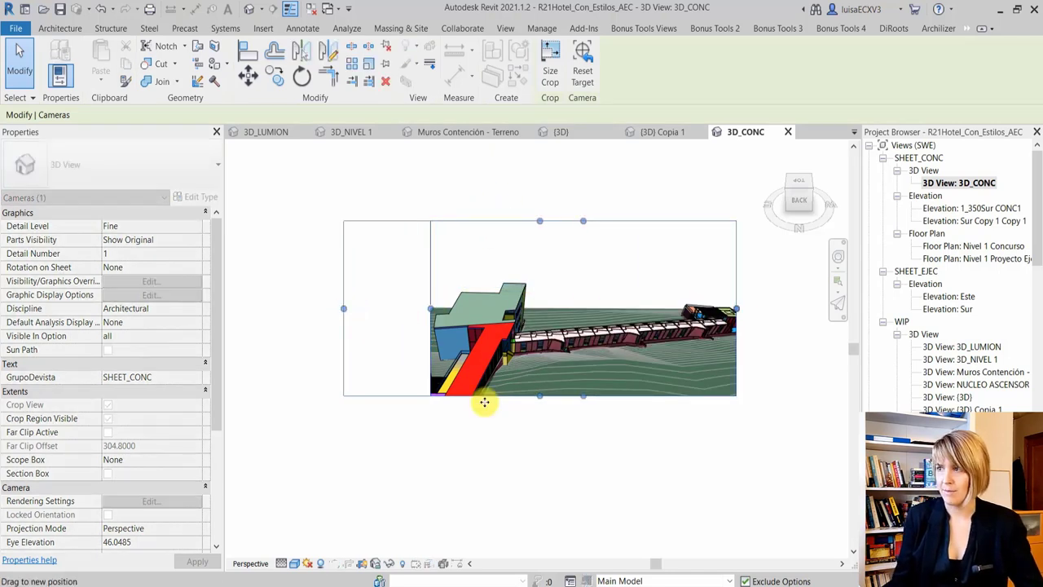
left_click_drag(539, 397, 536, 475)
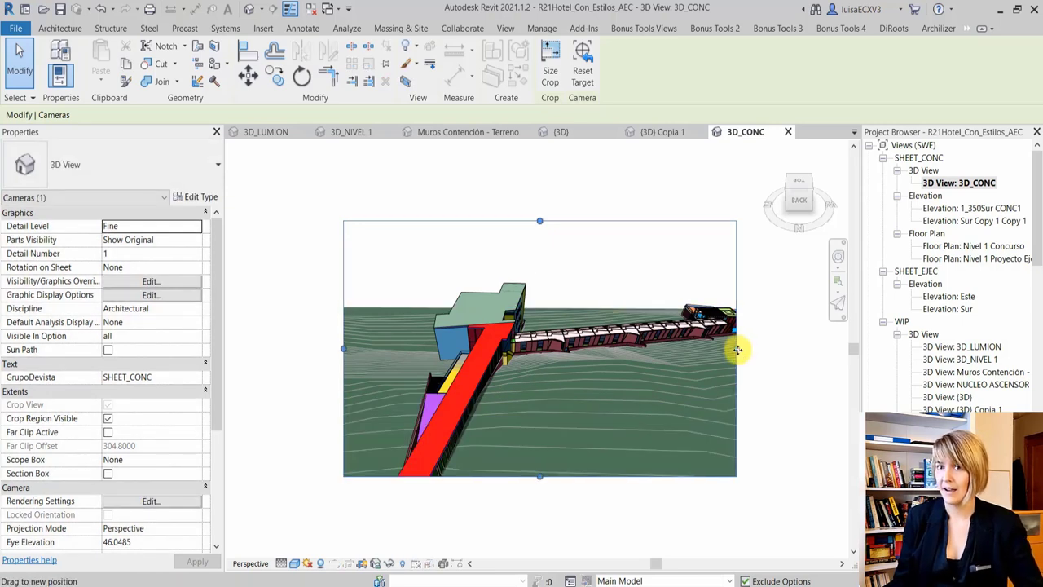
left_click_drag(735, 347, 689, 365)
left_click_drag(593, 476, 570, 497)
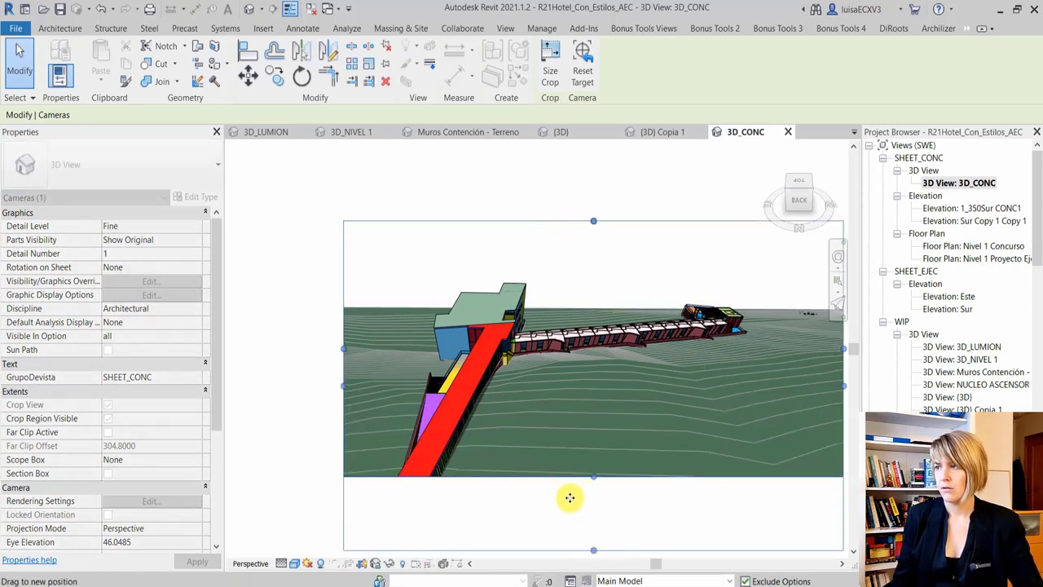
left_click_drag(587, 289, 253, 279)
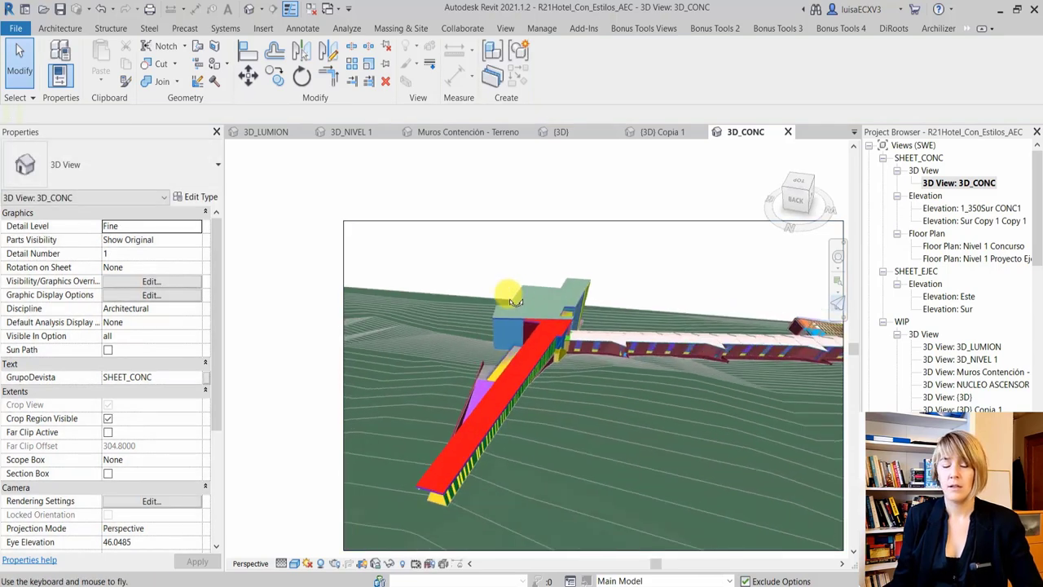
mouse_move(253, 279)
middle_mouse_down("shift")
mouse_move(477, 389)
mouse_move(534, 387)
mouse_move(500, 407)
mouse_move(458, 384)
mouse_move(495, 333)
mouse_move(493, 350)
middle_mouse_up("shift")
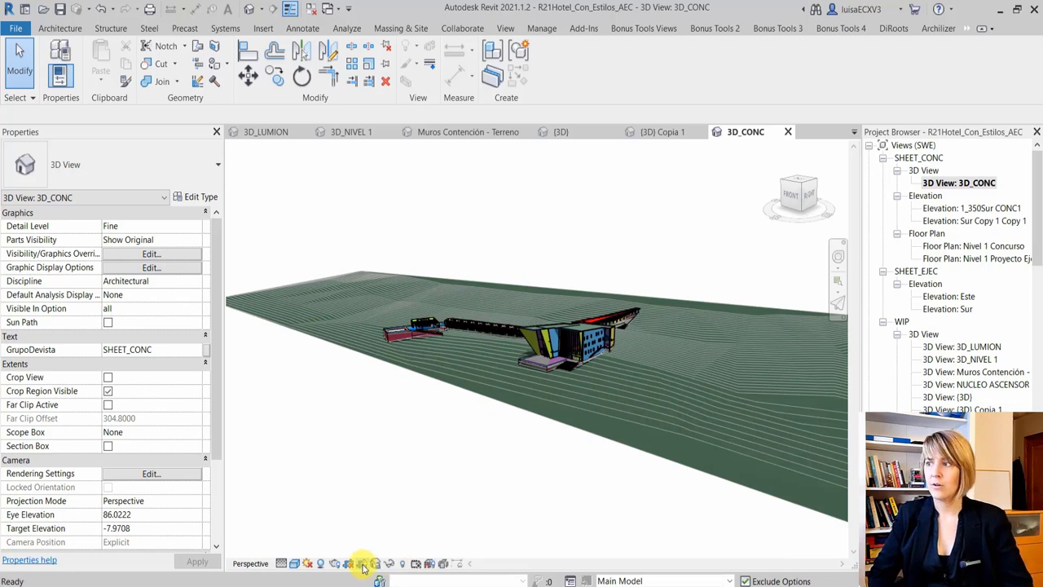
Toggle Crop View and drag the crop's left, right and bottom edges in around the hotel
scroll(435, 360, "down", 2)
scroll(435, 360, "down", 2)
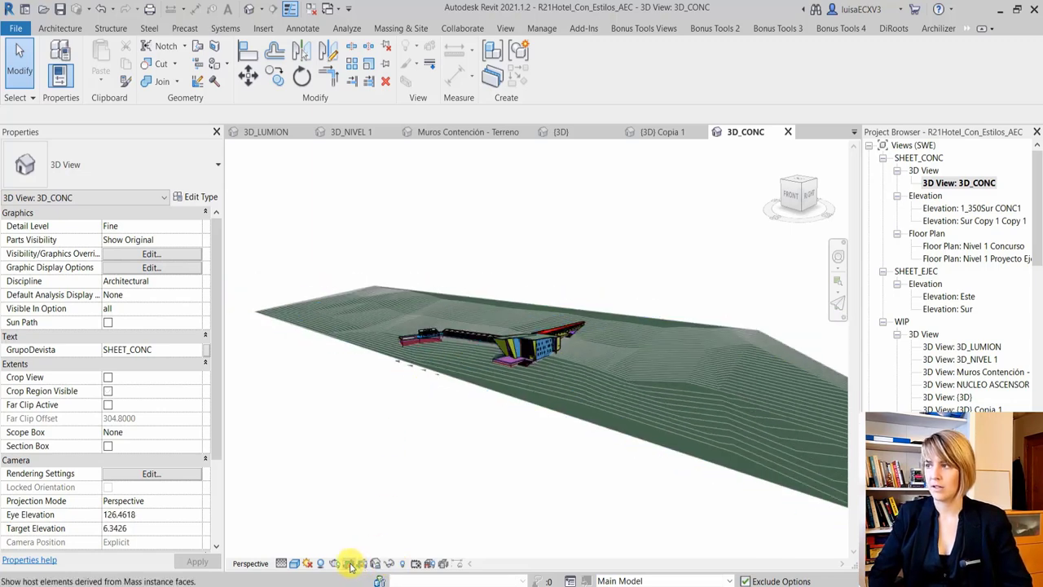
scroll(562, 273, "down", 2)
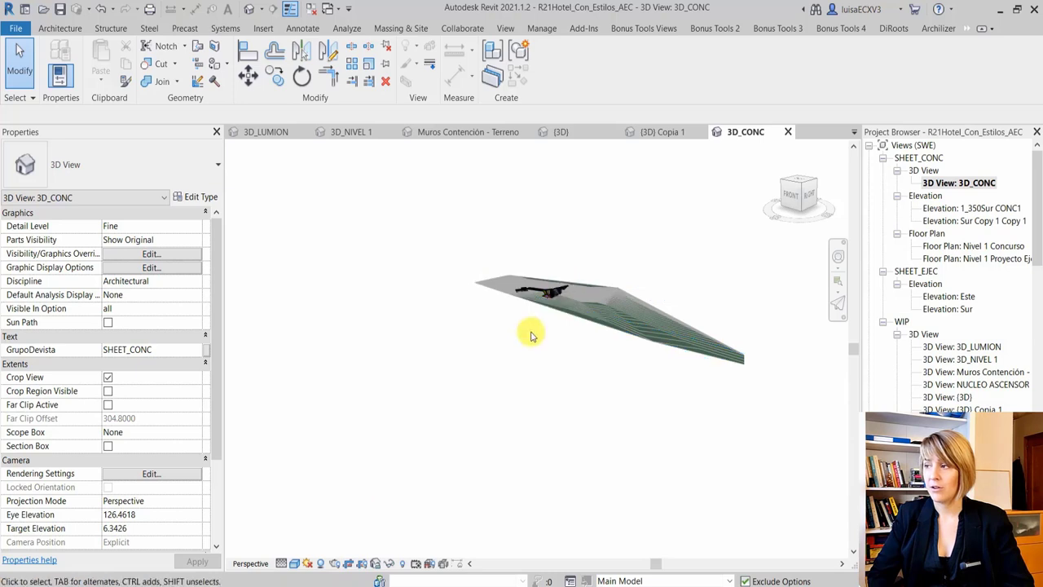
scroll(391, 513, "up", 3)
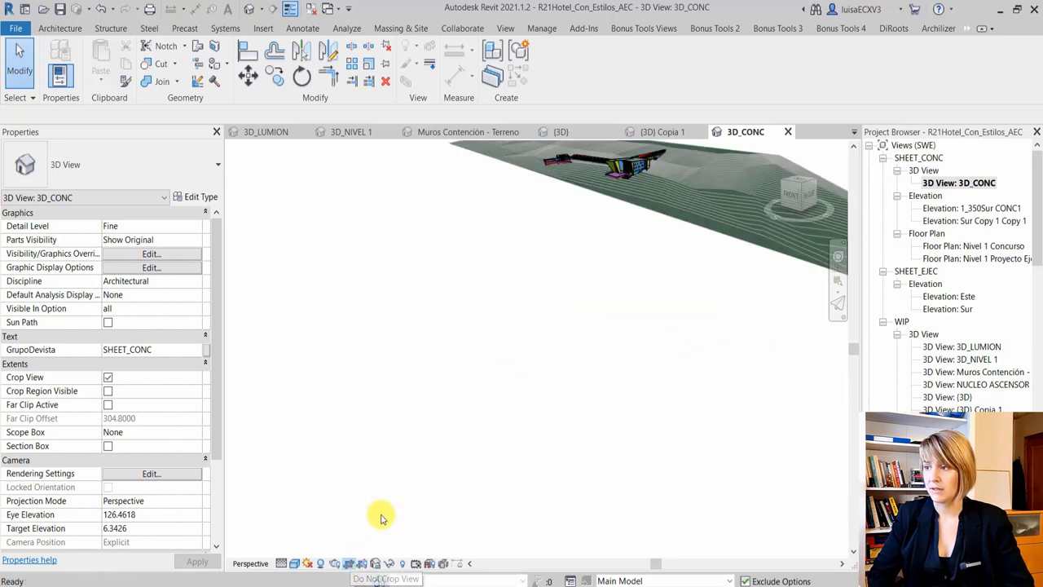
left_click(348, 563)
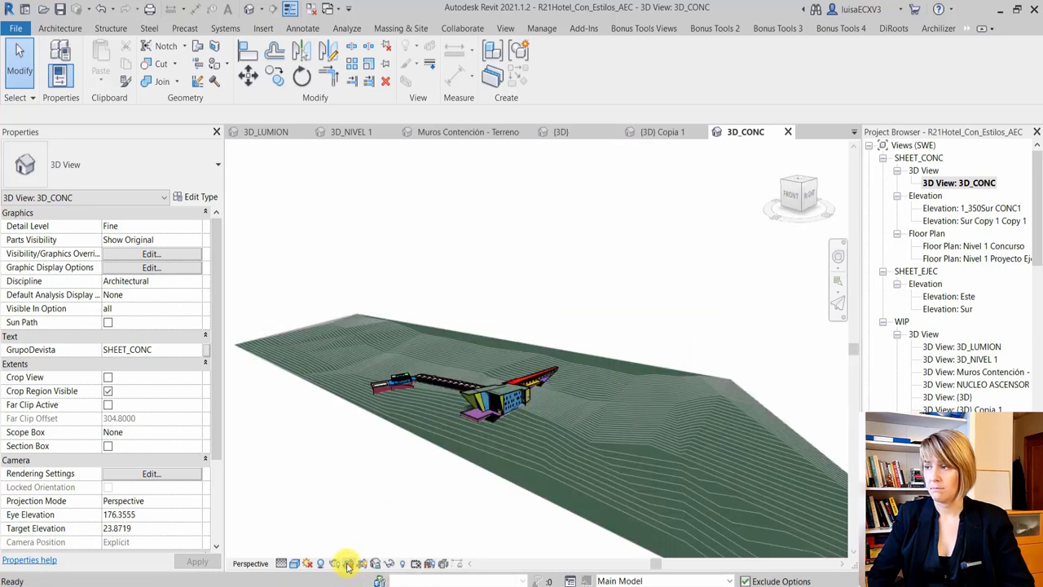
scroll(509, 349, "down", 3)
scroll(507, 338, "down", 2)
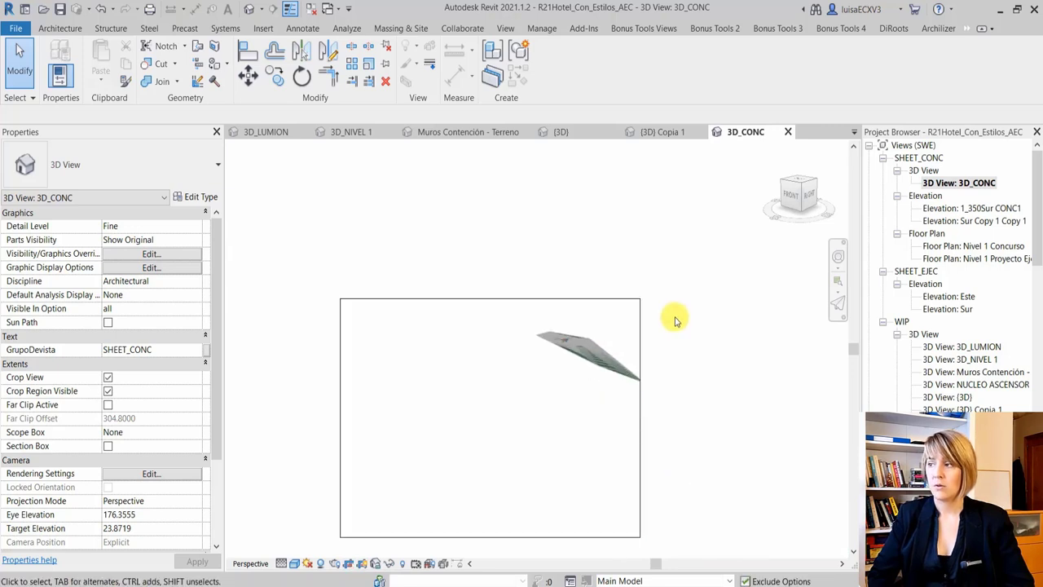
left_click(380, 369)
left_click_drag(382, 396, 554, 393)
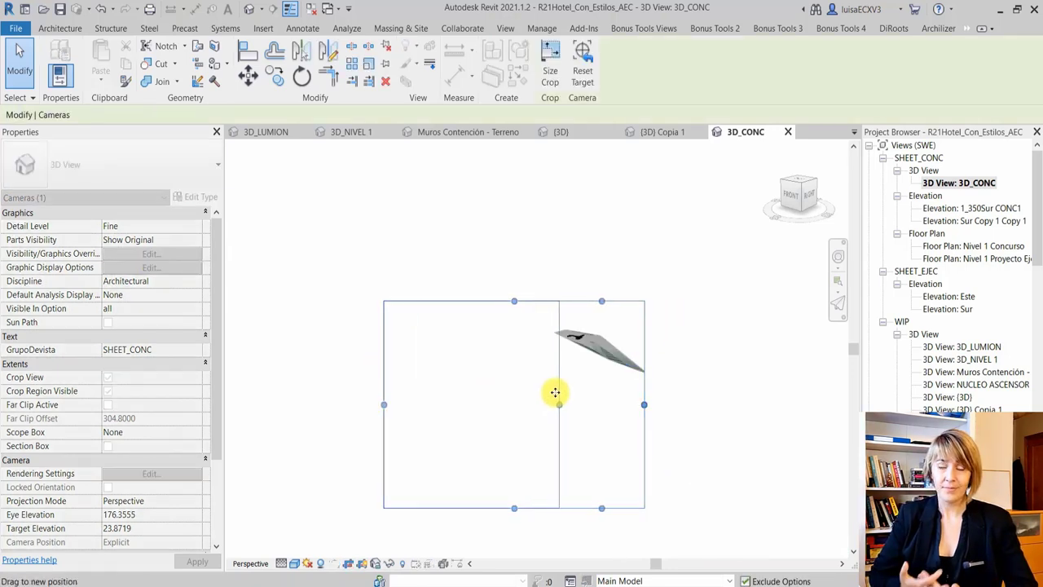
mouse_move(633, 400)
left_mouse_down()
mouse_move(644, 405)
mouse_move(586, 402)
left_mouse_up()
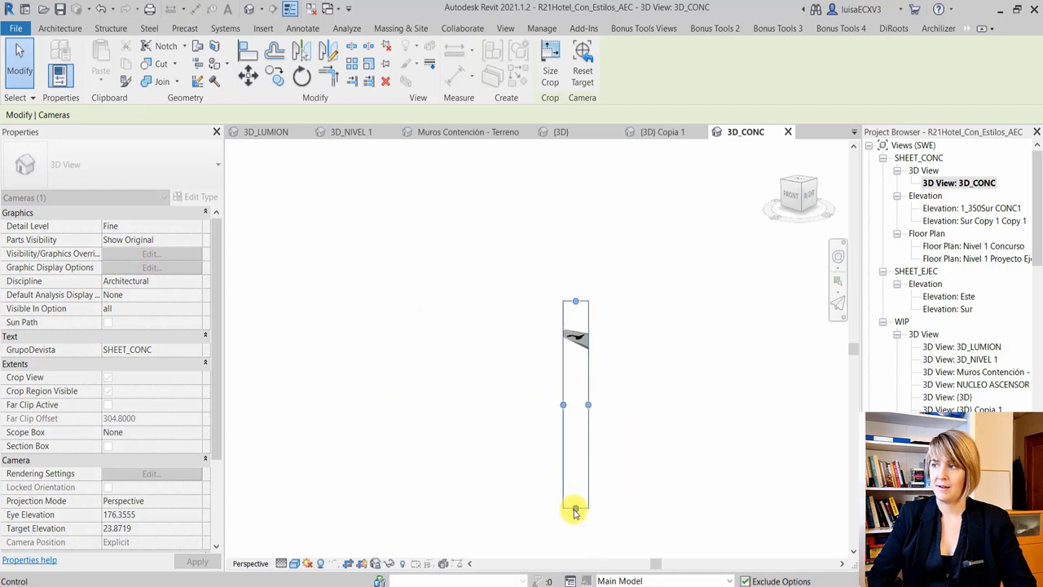
mouse_move(577, 350)
left_mouse_down()
mouse_move(573, 302)
mouse_move(571, 346)
left_mouse_up()
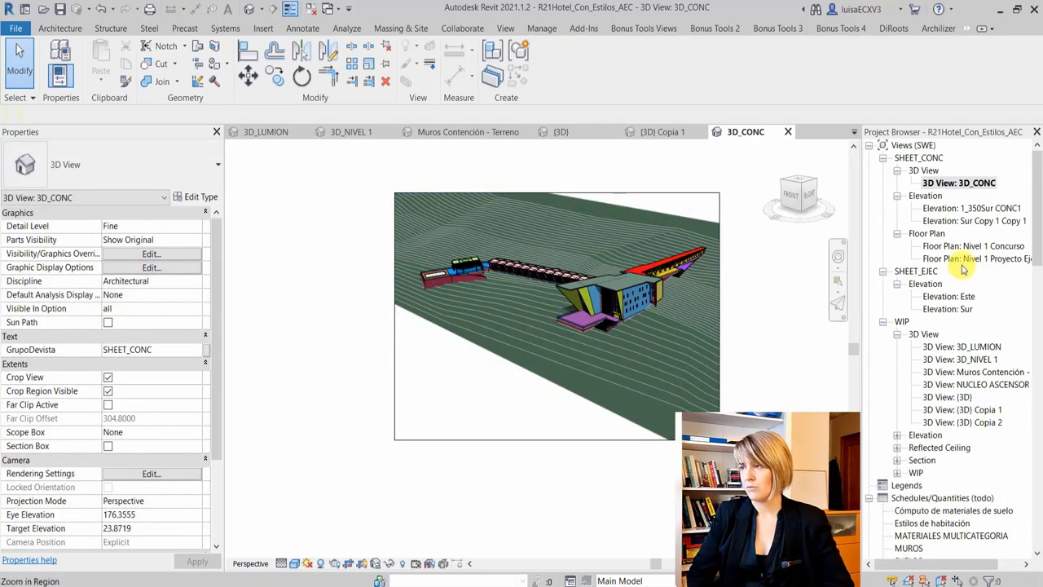
Collapse the Floor Plan, SHEET_EJEC and WIP browser groups and open sheet A103 - 3D_Concurso
left_click(966, 183)
left_click(896, 196)
left_click(896, 208)
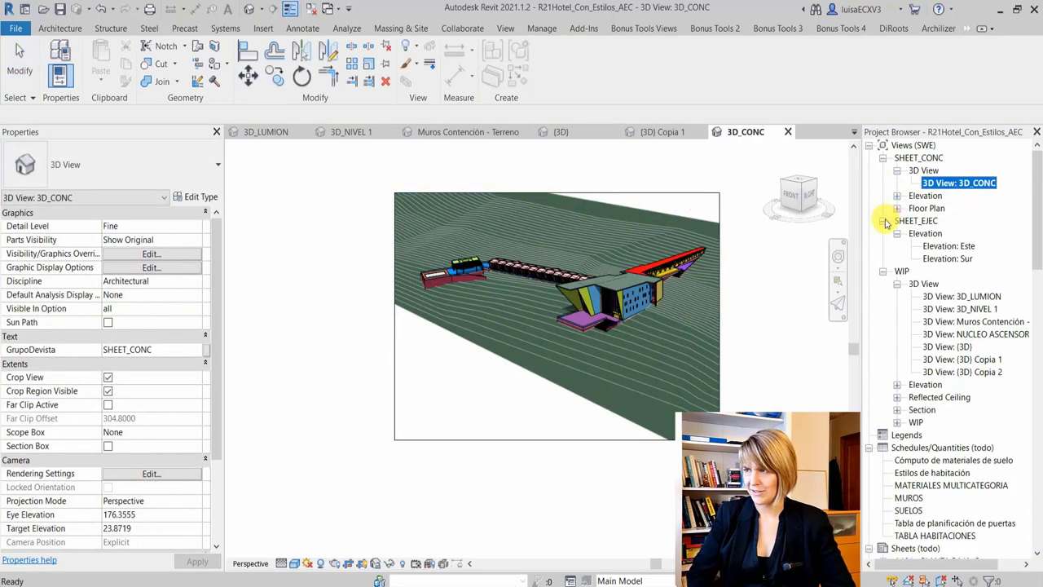
left_click(883, 221)
left_click(883, 233)
double_click(931, 397)
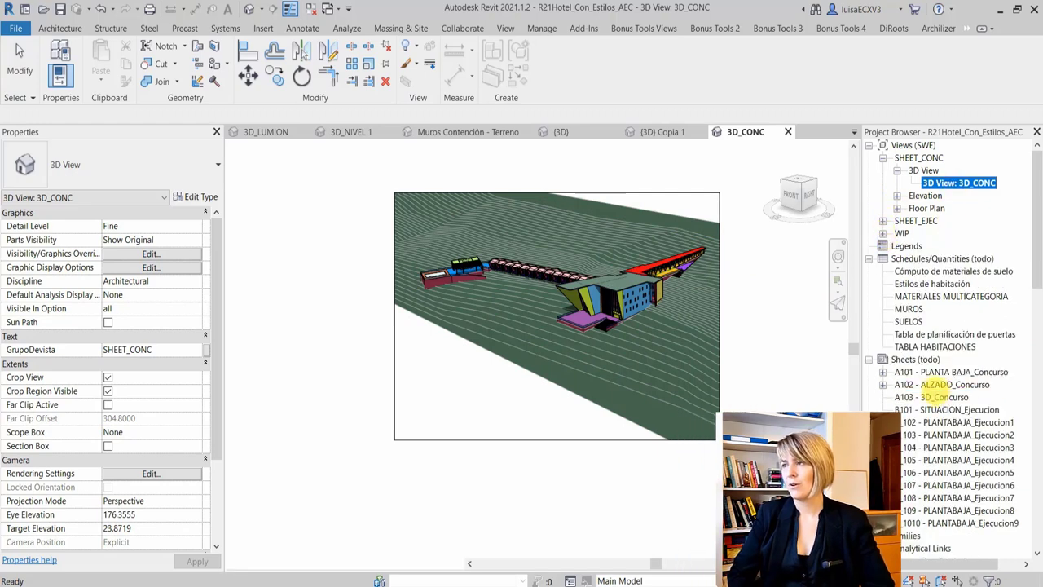
Place the 3D_CONC view on sheet A103 and activate its viewport
left_click_drag(936, 395, 531, 321)
left_click(531, 322)
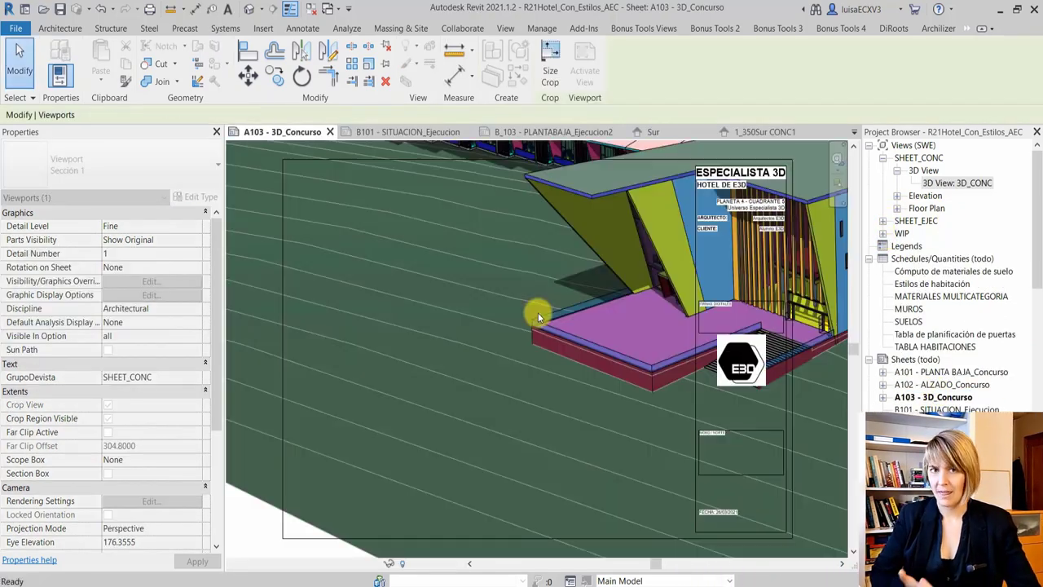
scroll(559, 307, "down", 2)
scroll(564, 309, "down", 3)
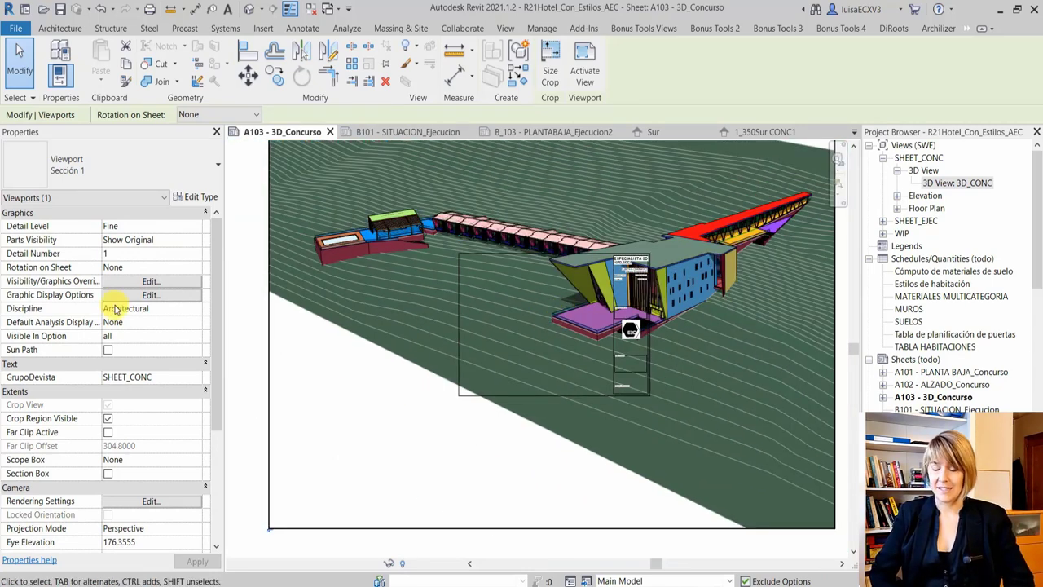
double_click(407, 314)
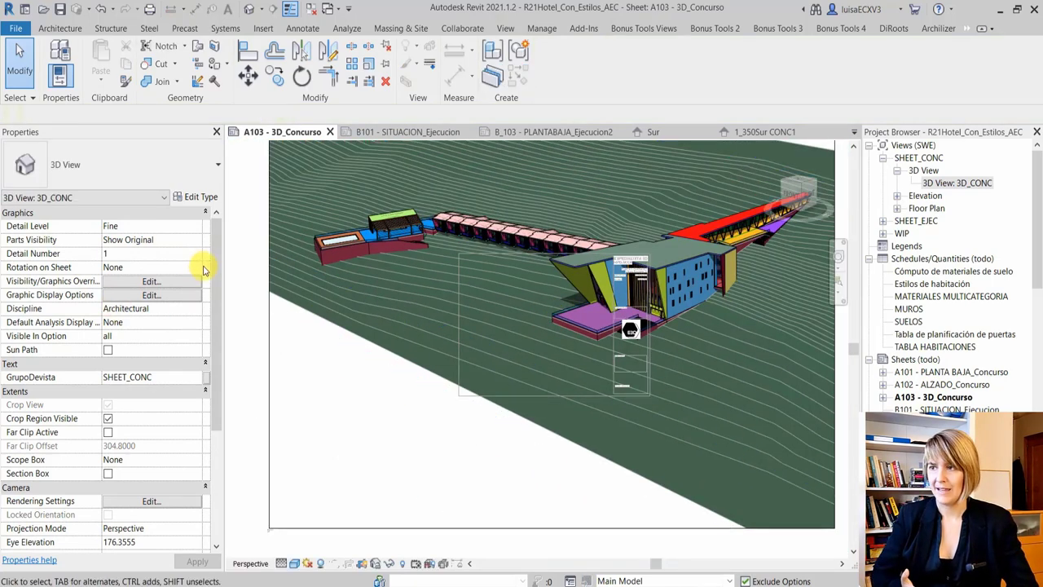
mouse_move(210, 305)
left_mouse_down()
mouse_move(220, 373)
mouse_move(205, 396)
mouse_move(211, 287)
left_mouse_up()
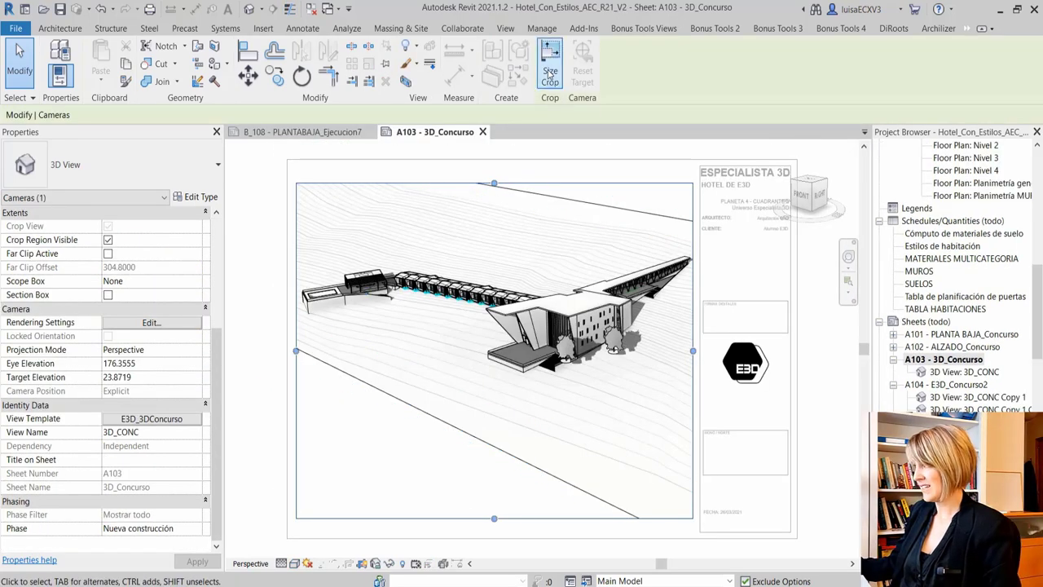
Scale the 3D_CONC crop proportionally from 655 mm to 800 mm wide (800 × 642 mm)
left_click(550, 65)
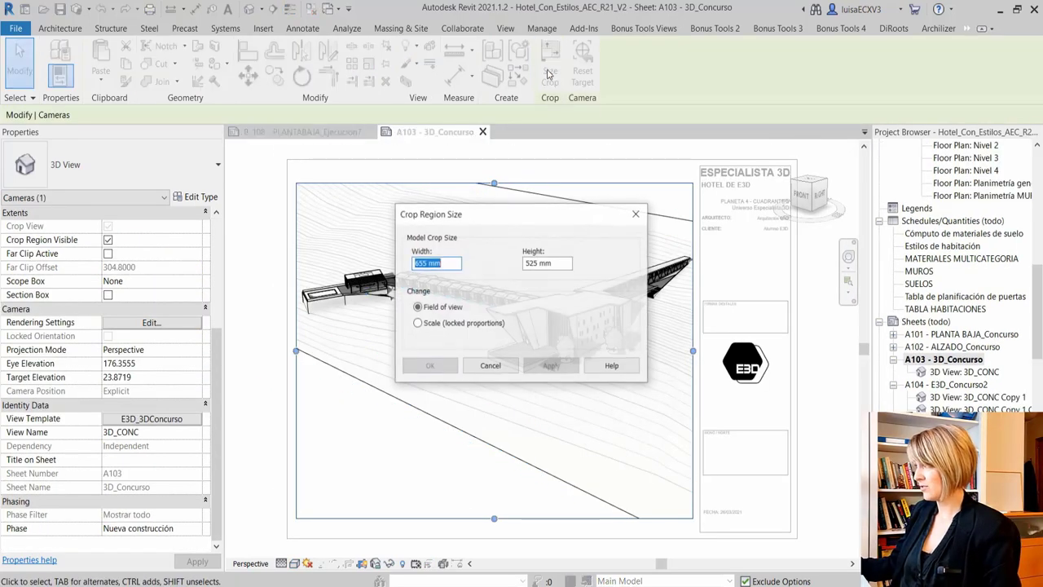
left_click_drag(481, 208, 654, 132)
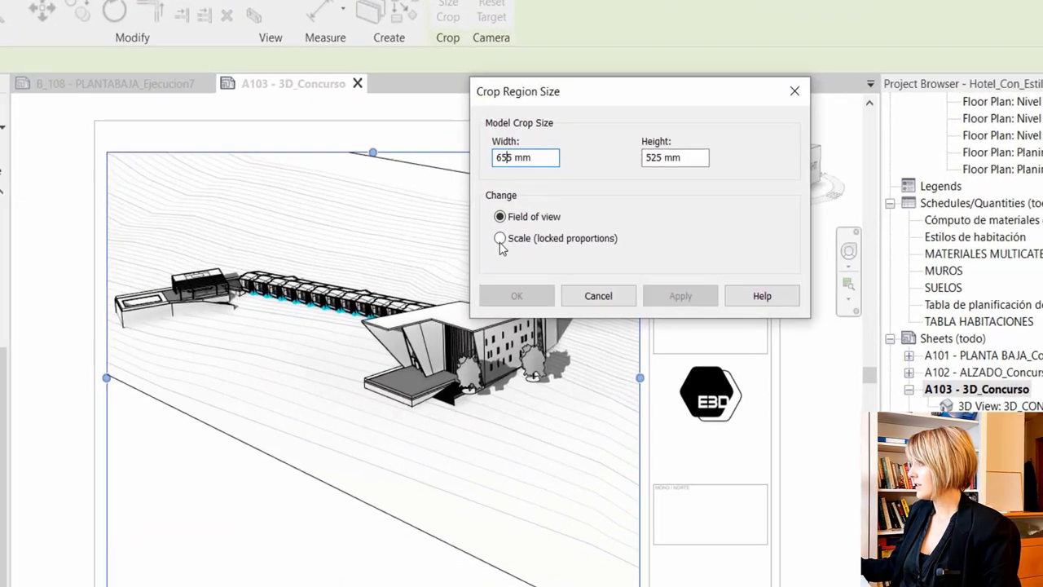
left_click(588, 247)
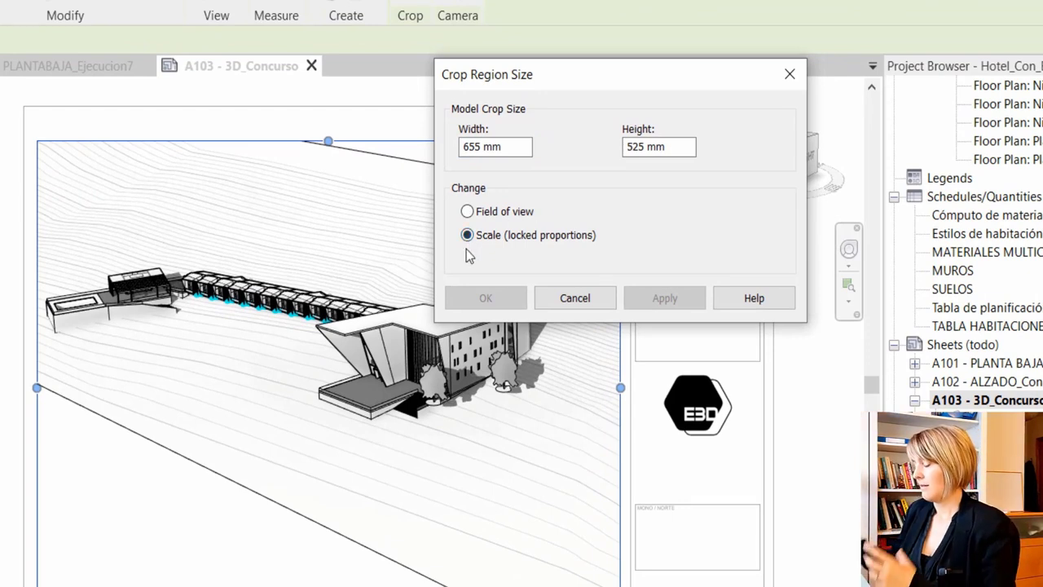
triple_click(481, 147)
key("BackSpace")
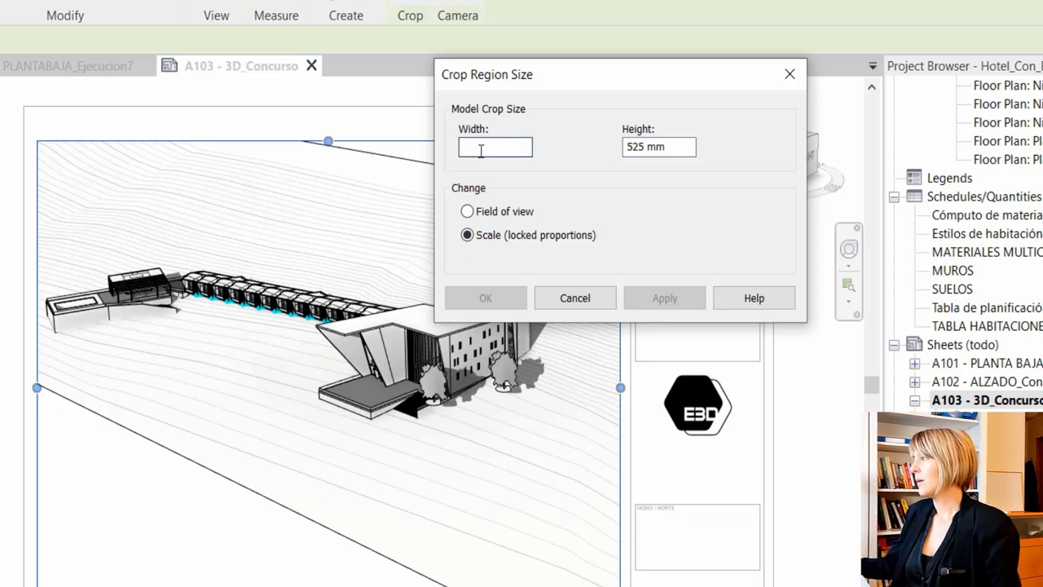
type("800")
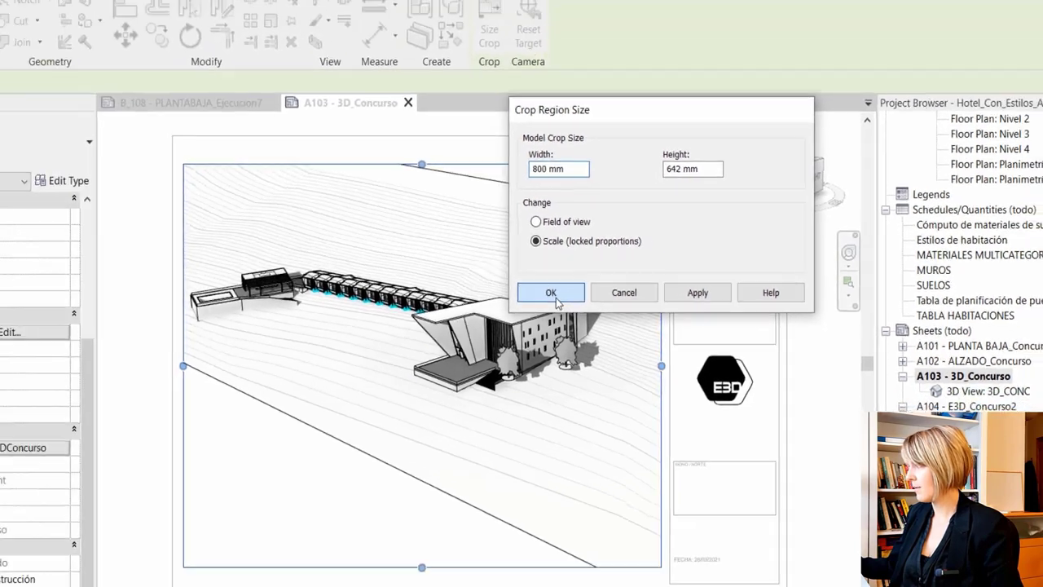
left_click(507, 301)
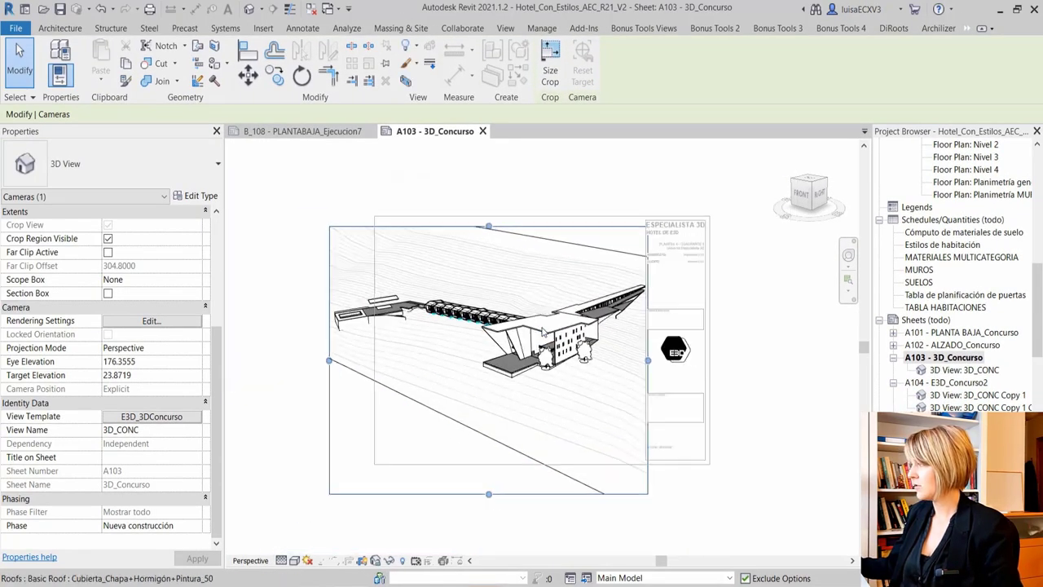
key("Escape")
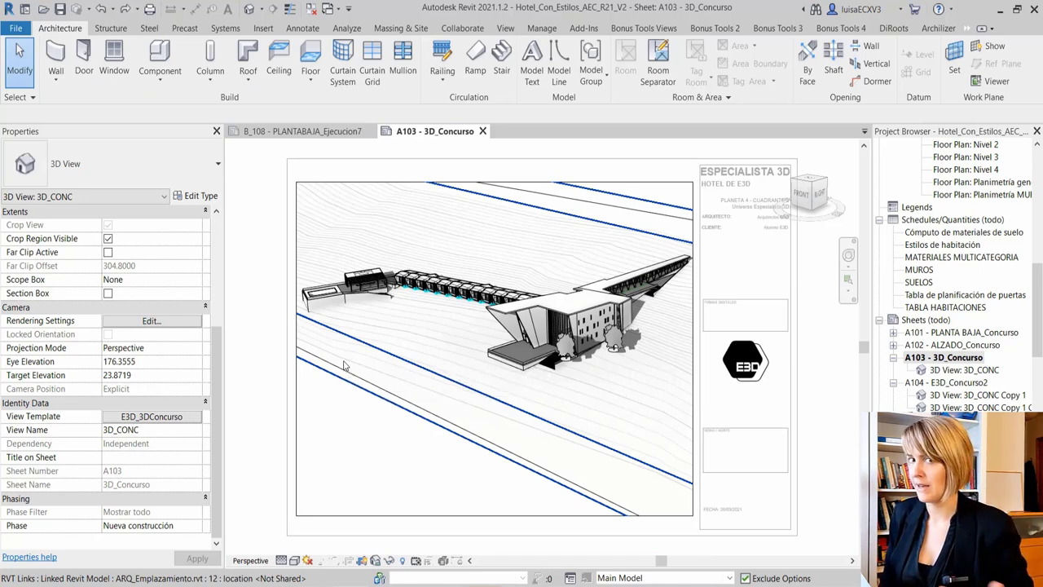
In the site plan's View Template settings, copy E3D_Template_Concurso as new template E3D_Ejecucion
scroll(535, 416, "up", 2)
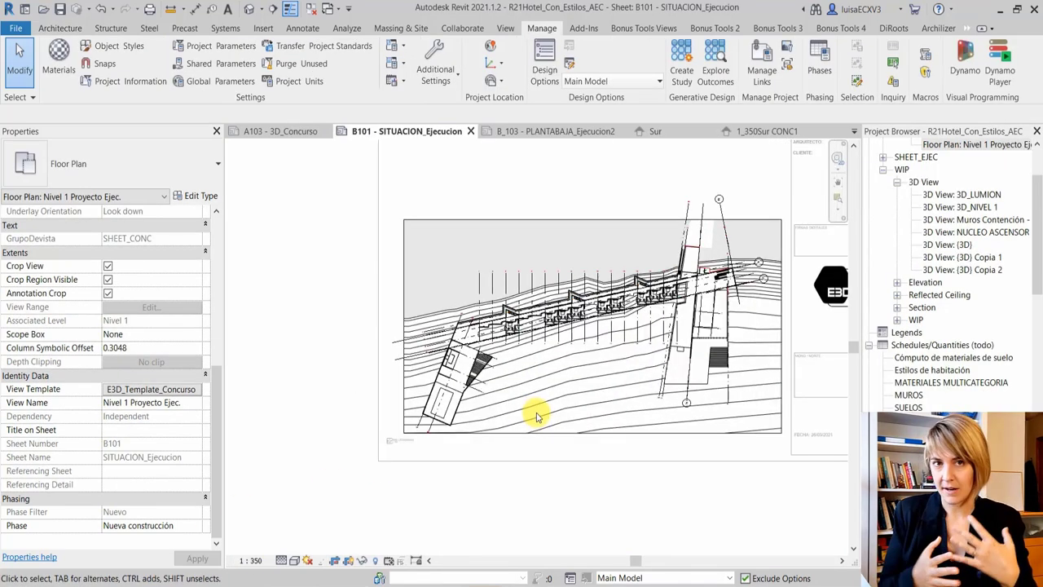
scroll(489, 468, "up", 1)
left_click(192, 388)
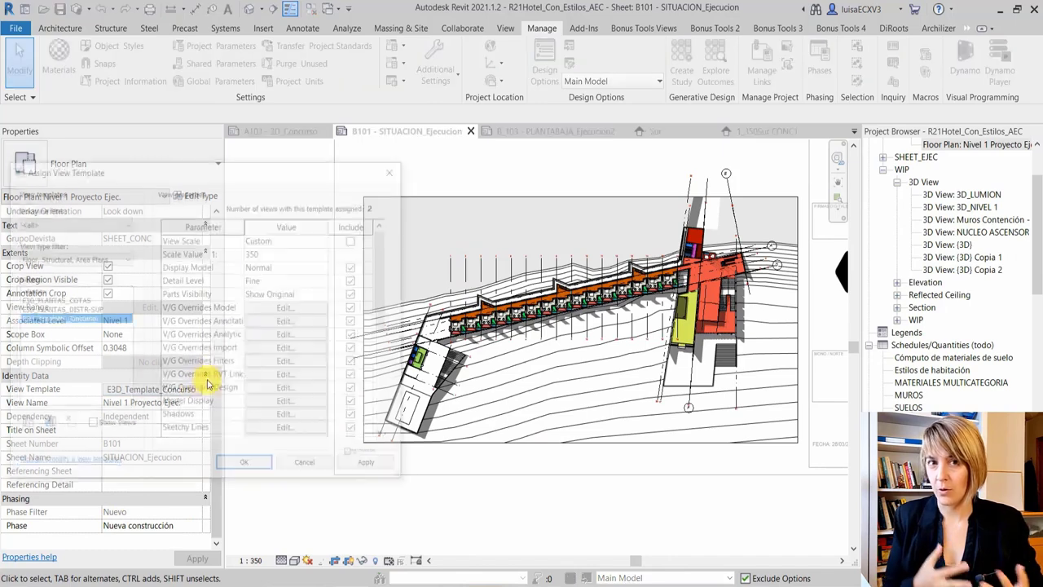
left_click(394, 174)
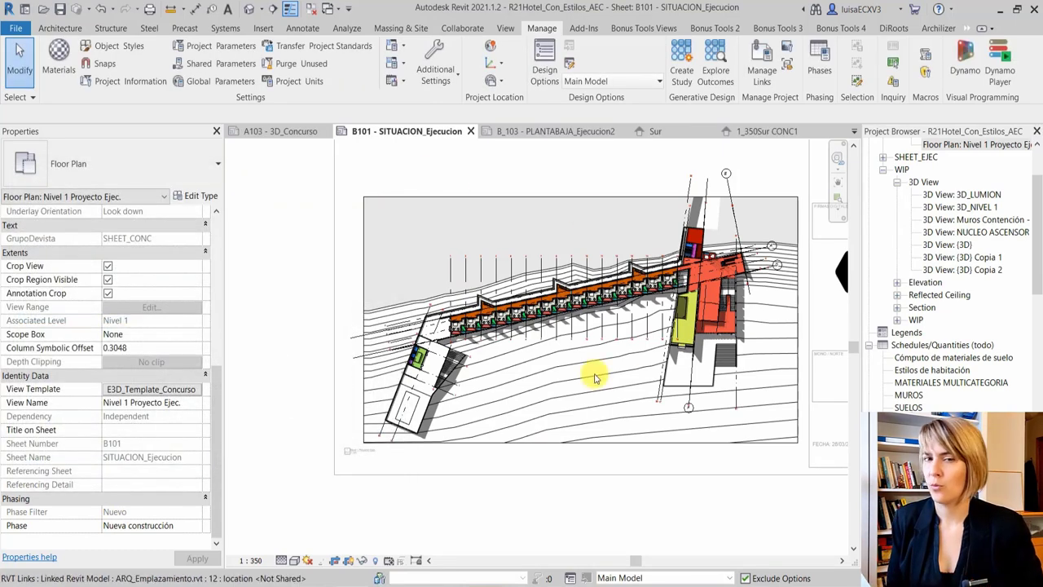
scroll(593, 373, "down", 1)
left_click(187, 389)
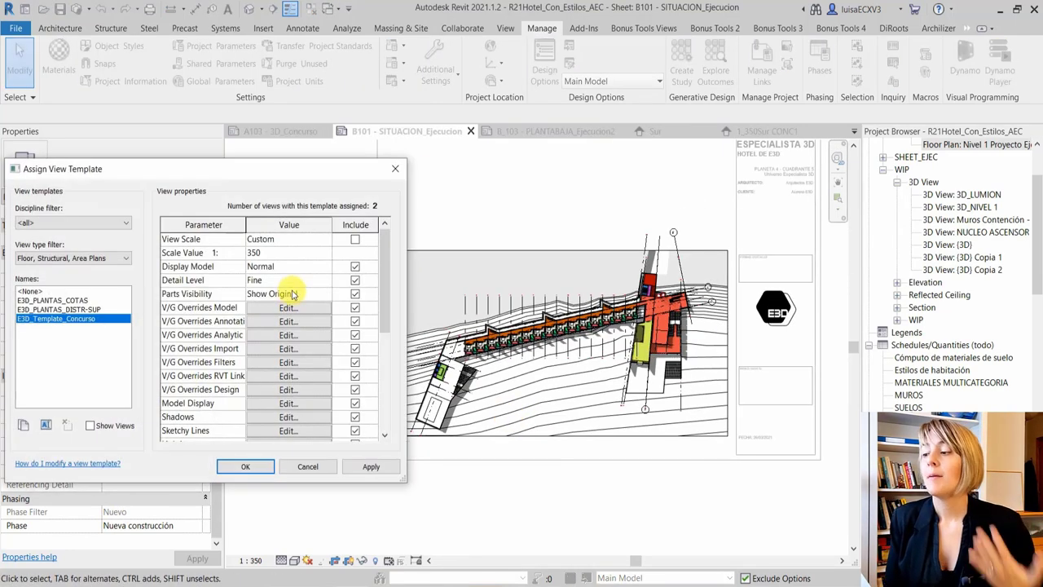
left_click(26, 425)
type("E3D_Ejecucion")
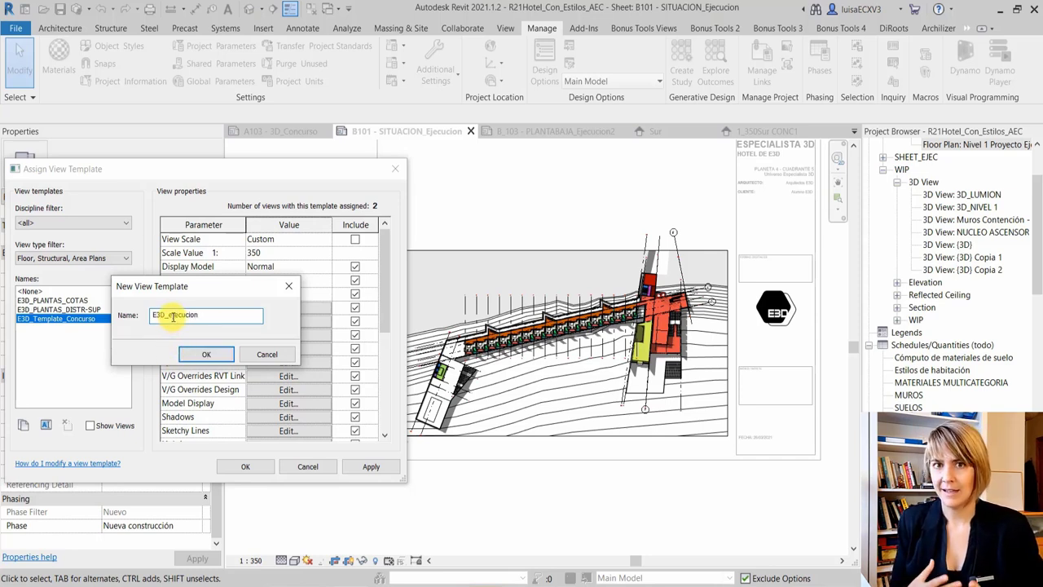
key("Return")
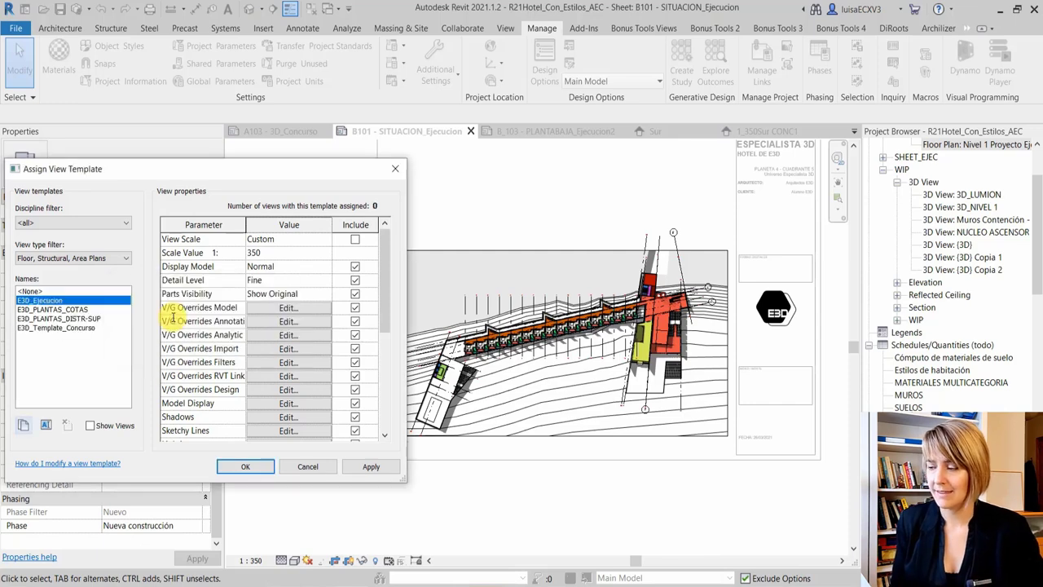
scroll(275, 318, "down", 1)
scroll(285, 389, "down", 4)
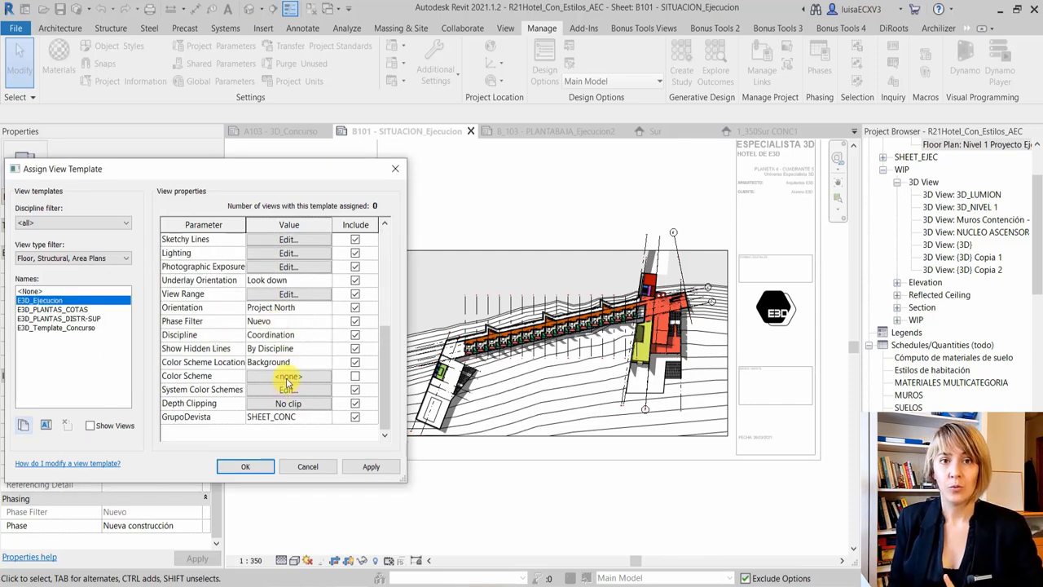
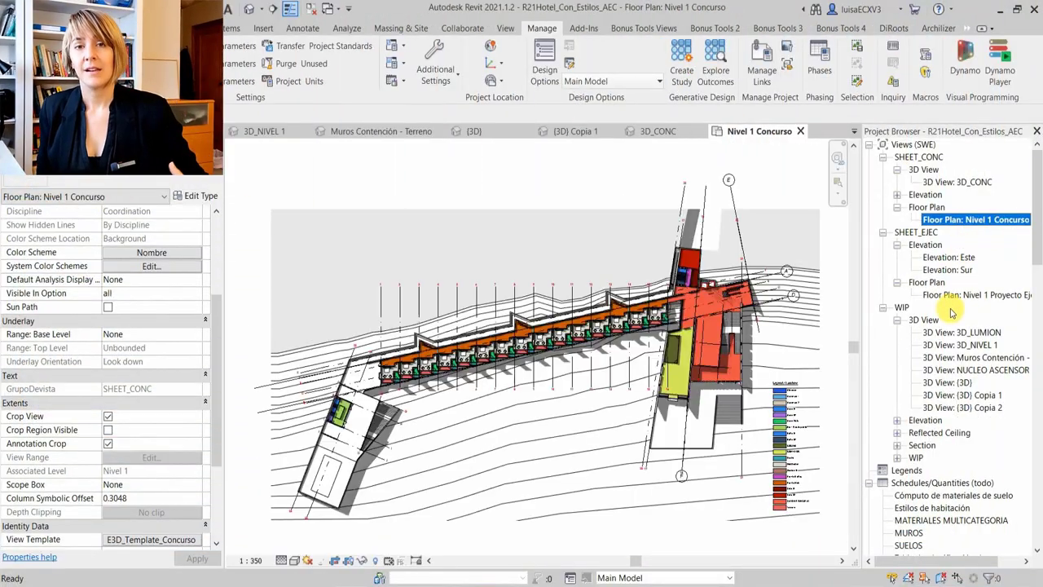
Duplicate the Nivel 1 Proyecto Ejec. floor plan and enter a scale value of 100
right_click(947, 295)
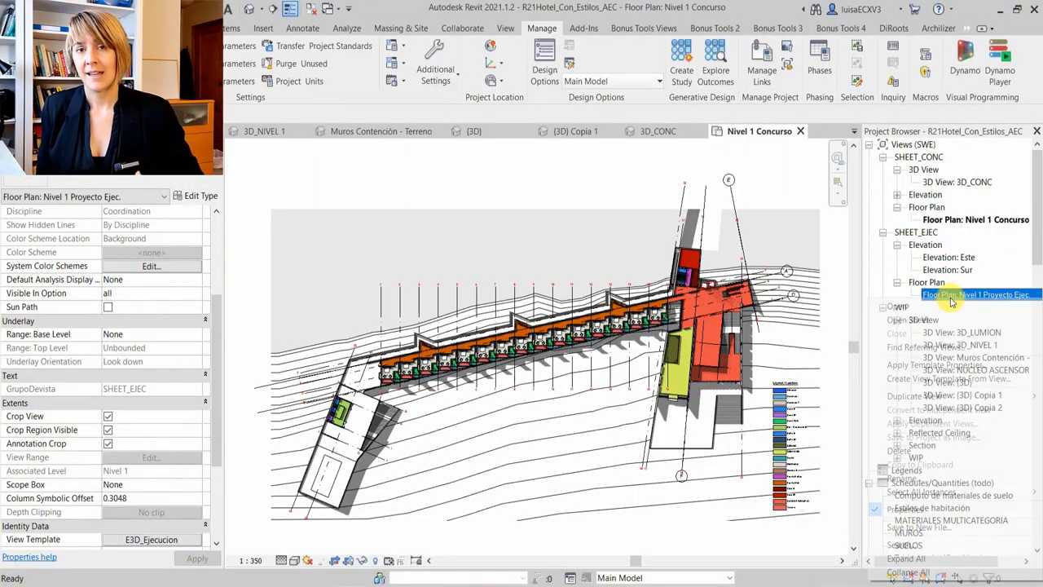
left_click(786, 410)
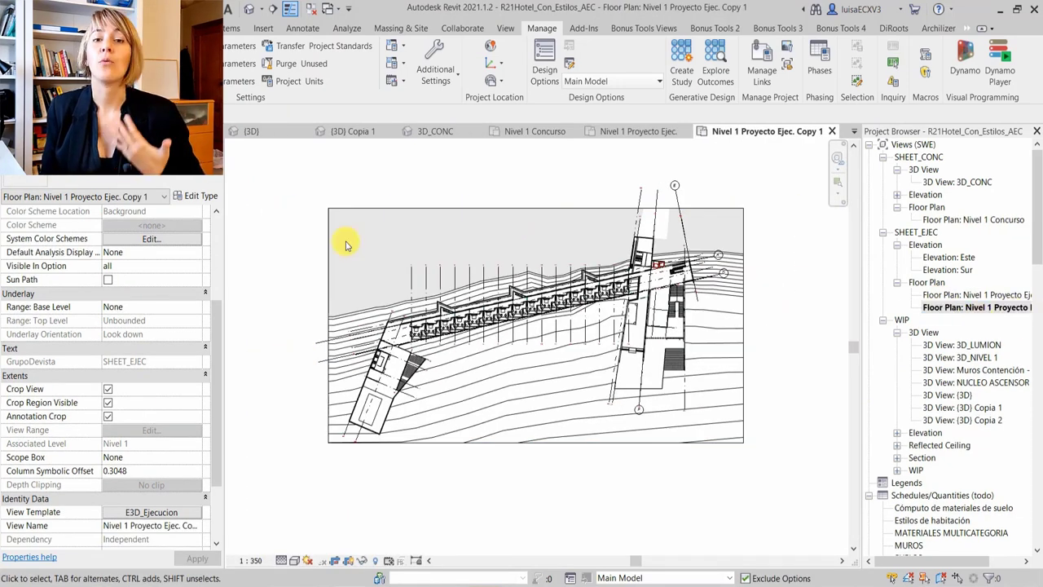
scroll(122, 249, "up", 5)
type("100")
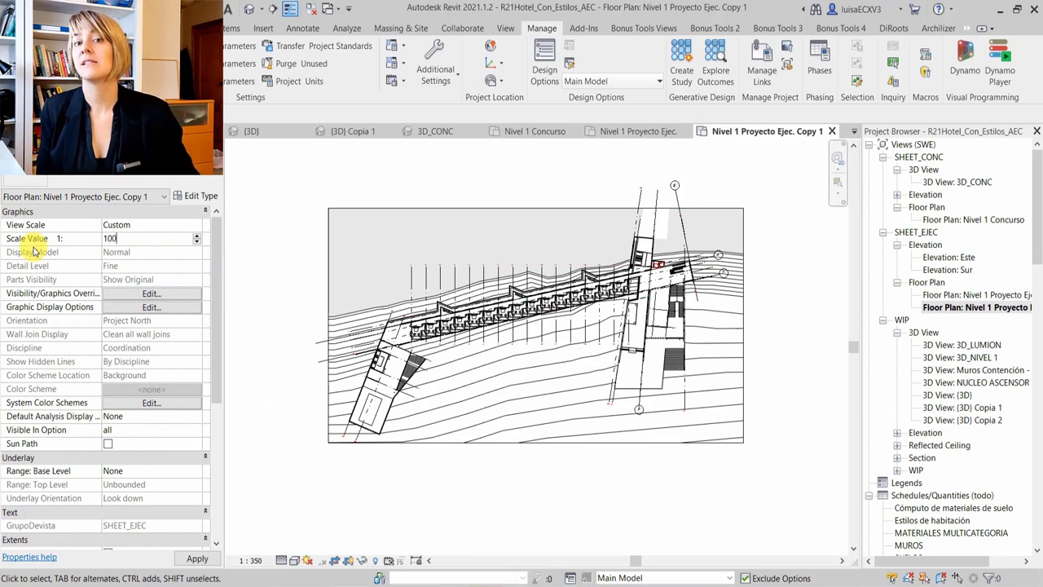
Commit the 1:100 scale for the copy, then start the Dynamo Code Block expression with 'a'
key("Return")
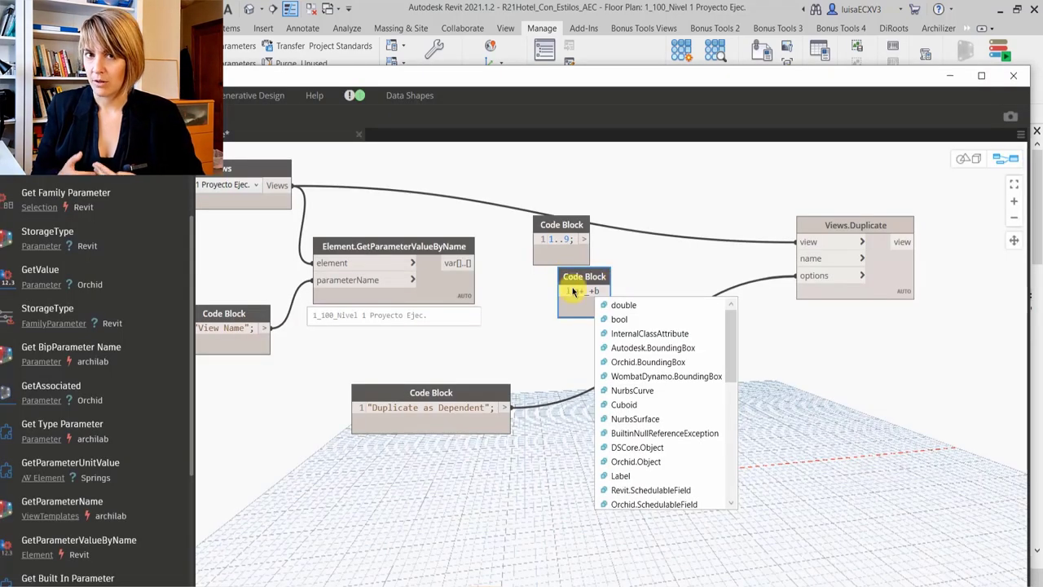
type("a+\"_")
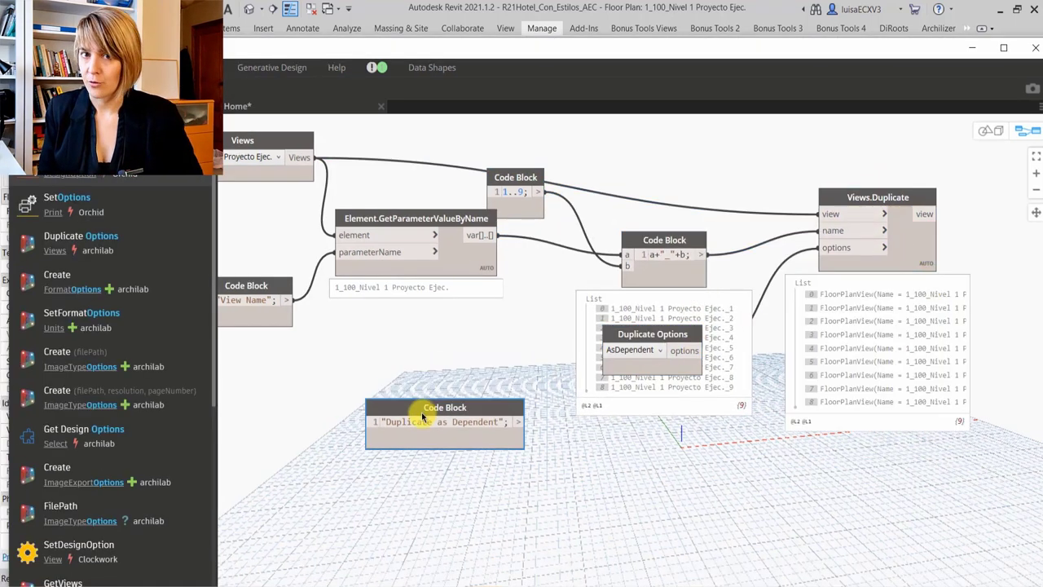
Back in Revit, draw a scope box and move it over the room wing
left_click(970, 52)
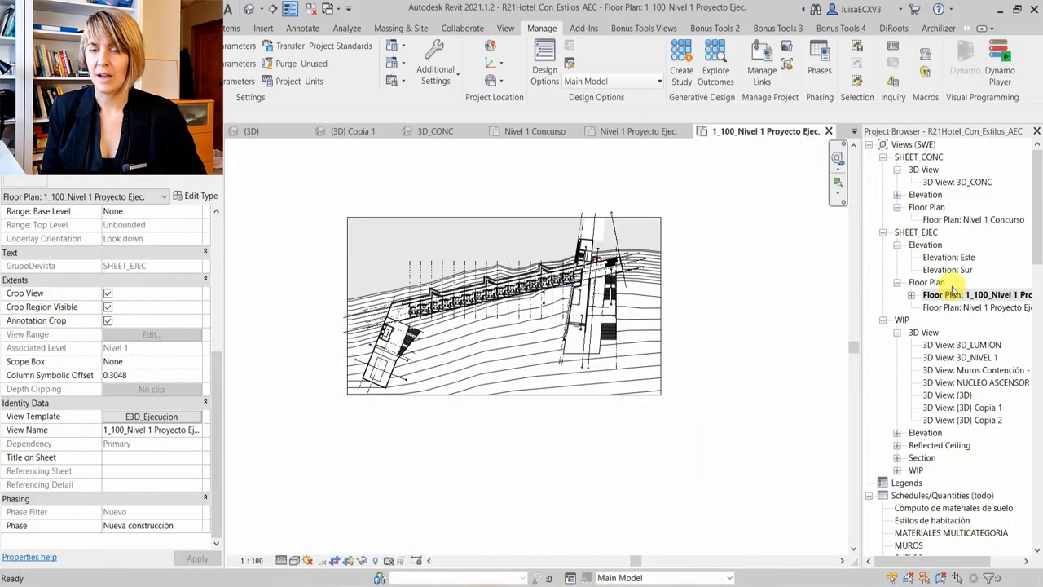
scroll(941, 330, "down", 2)
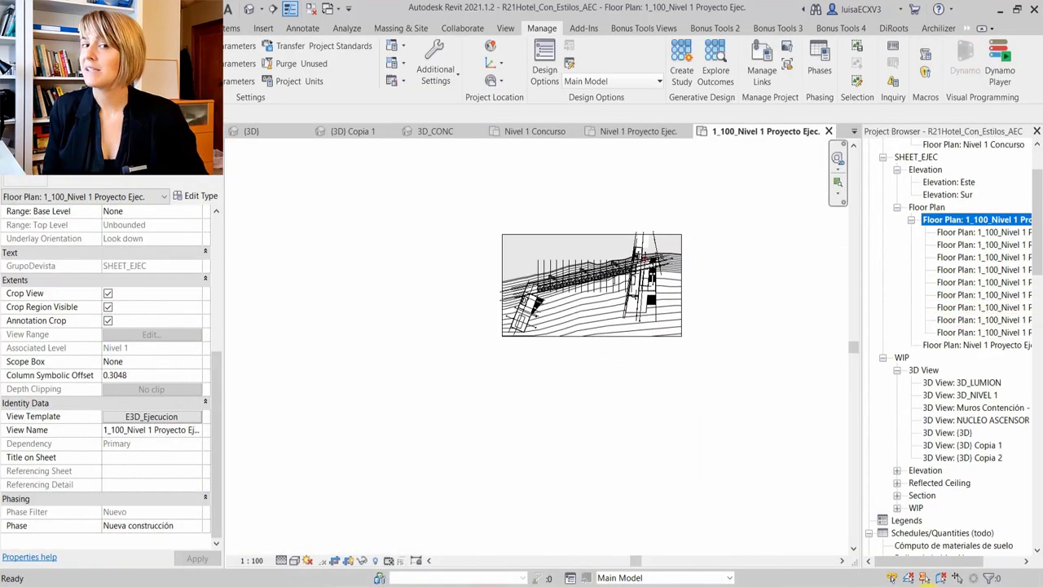
mouse_move(937, 562)
left_mouse_down()
mouse_move(975, 562)
mouse_move(964, 535)
mouse_move(892, 564)
left_mouse_up()
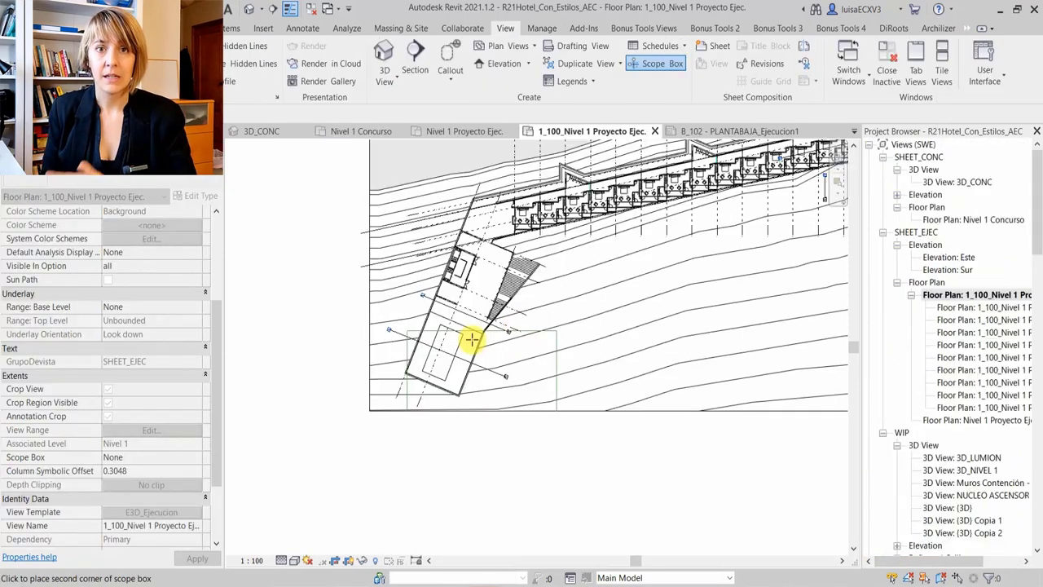
left_click(426, 302)
left_click_drag(495, 233, 644, 236)
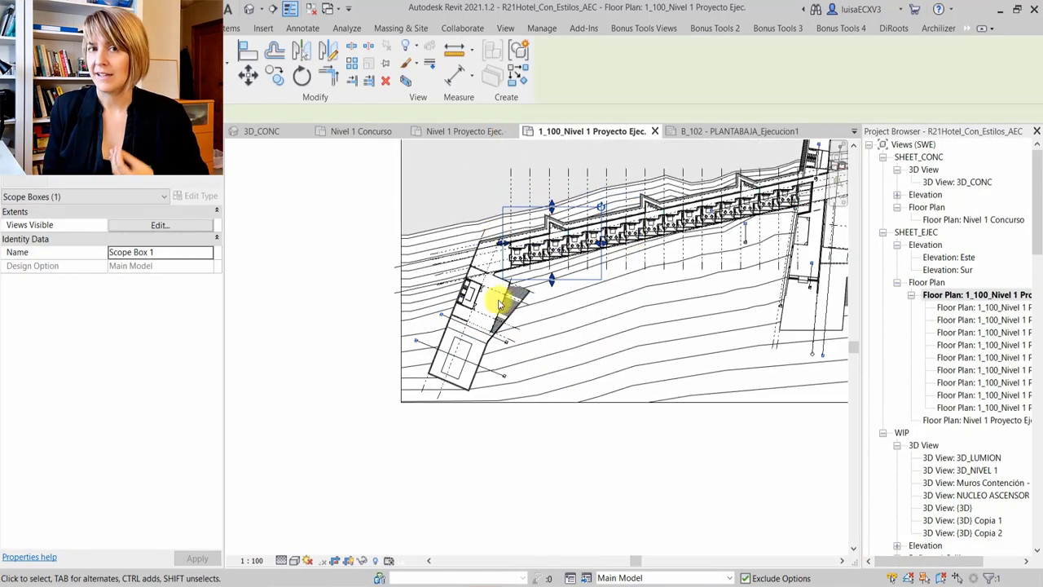
Place the third dependent plan view on sheet B_104
left_click(961, 331)
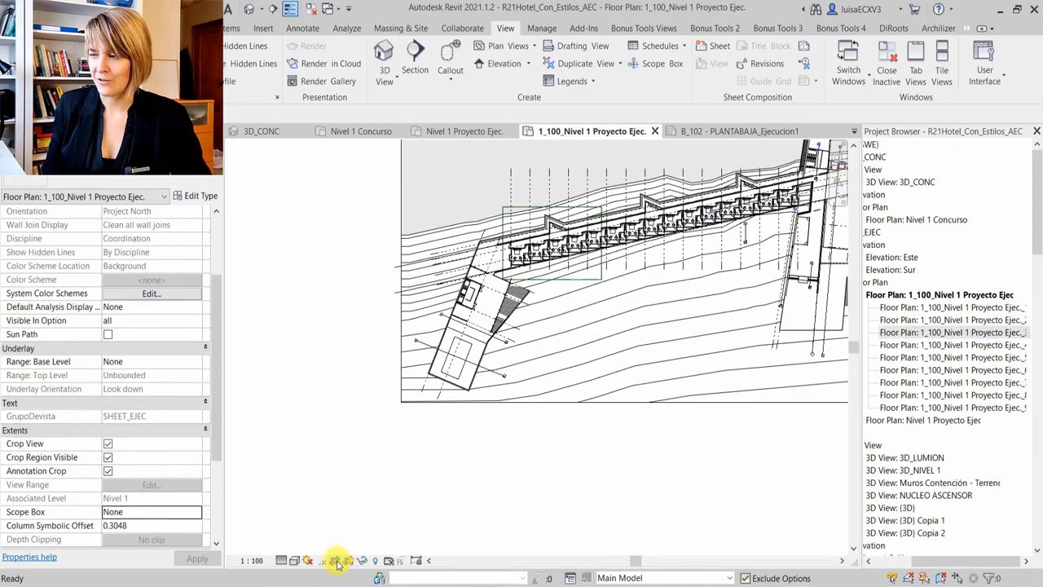
double_click(954, 468)
left_click(438, 348)
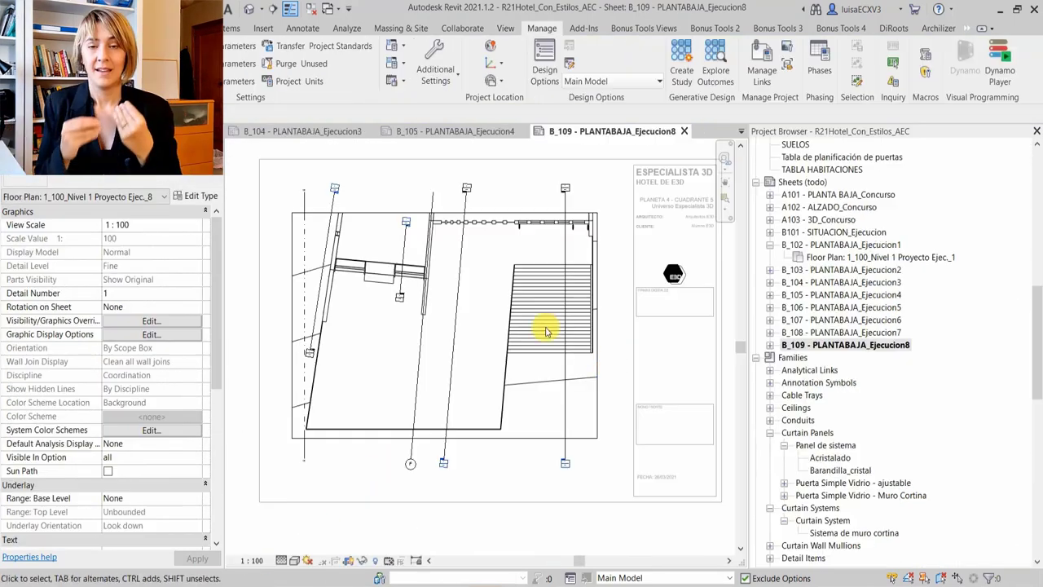
Add tread numbers to the stair on sheet B_109
left_click(540, 308)
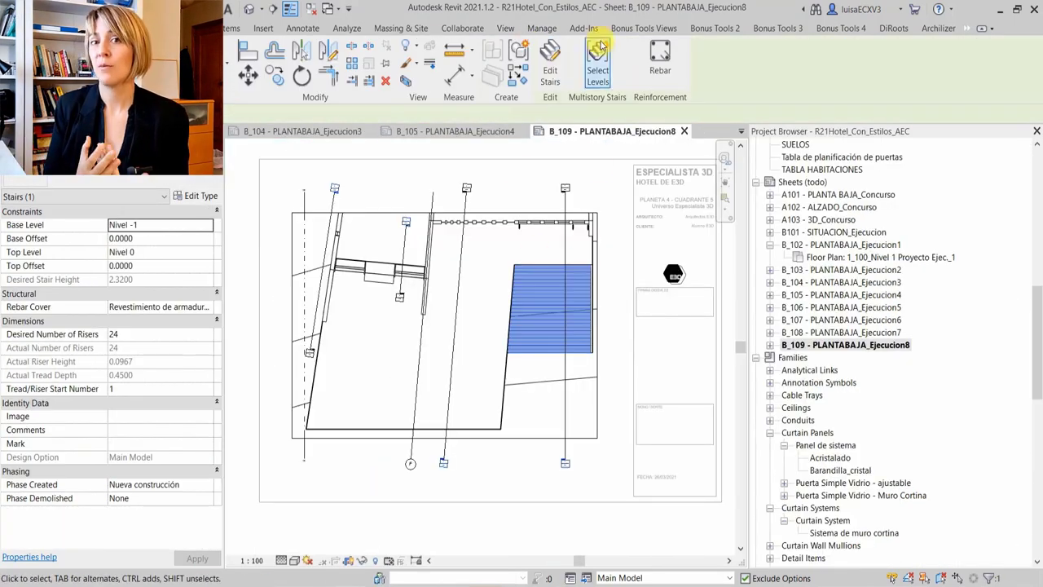
left_click(302, 27)
left_click(757, 62)
scroll(652, 414, "up", 5)
scroll(664, 320, "down", 10)
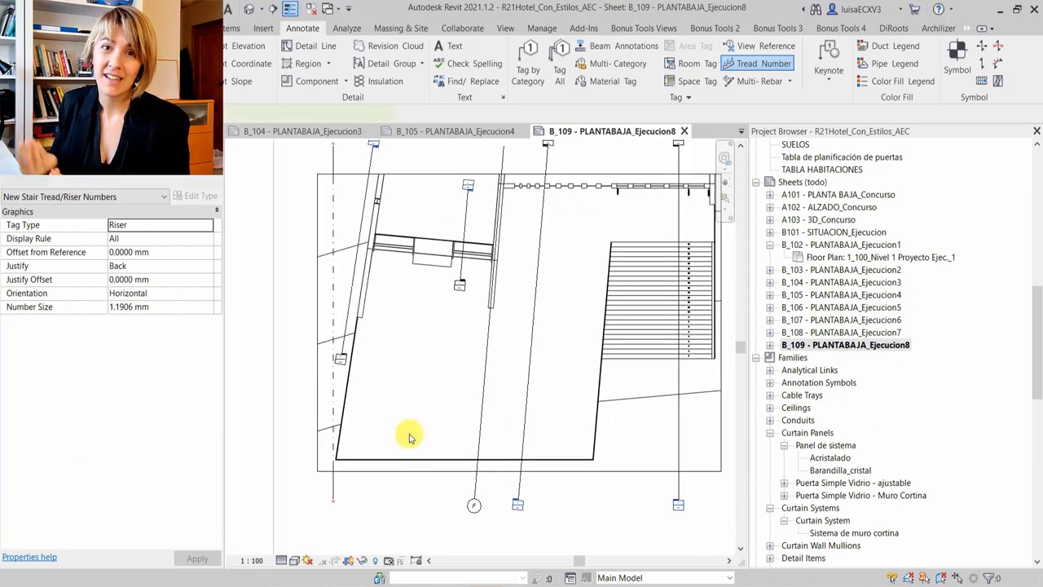
Place a 3.74 aligned dimension (DI) from the grid line to the wall
key("d")
key("i")
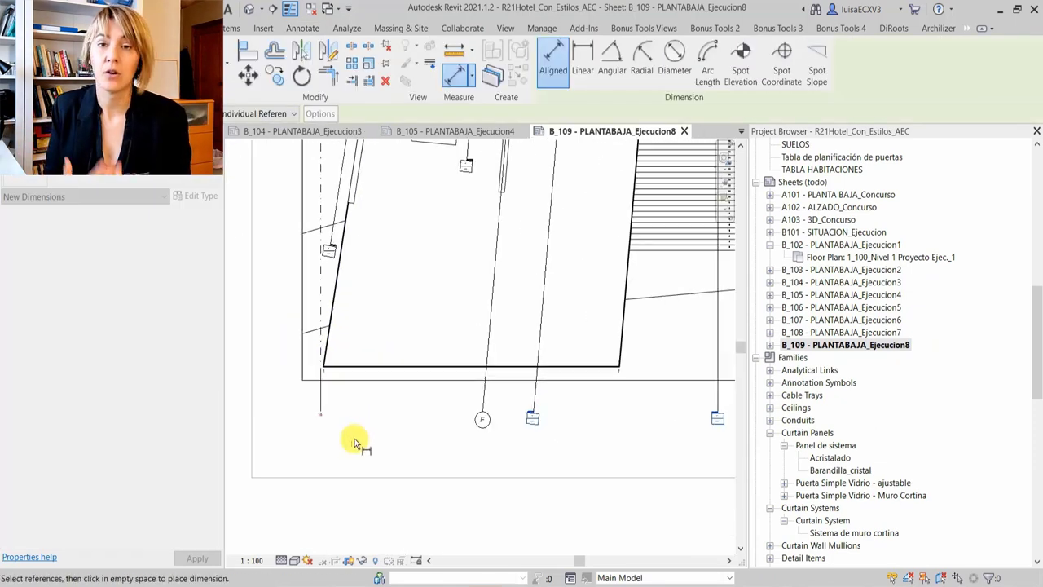
scroll(354, 438, "up", 2)
scroll(274, 415, "up", 3)
scroll(326, 304, "up", 2)
left_click(352, 330)
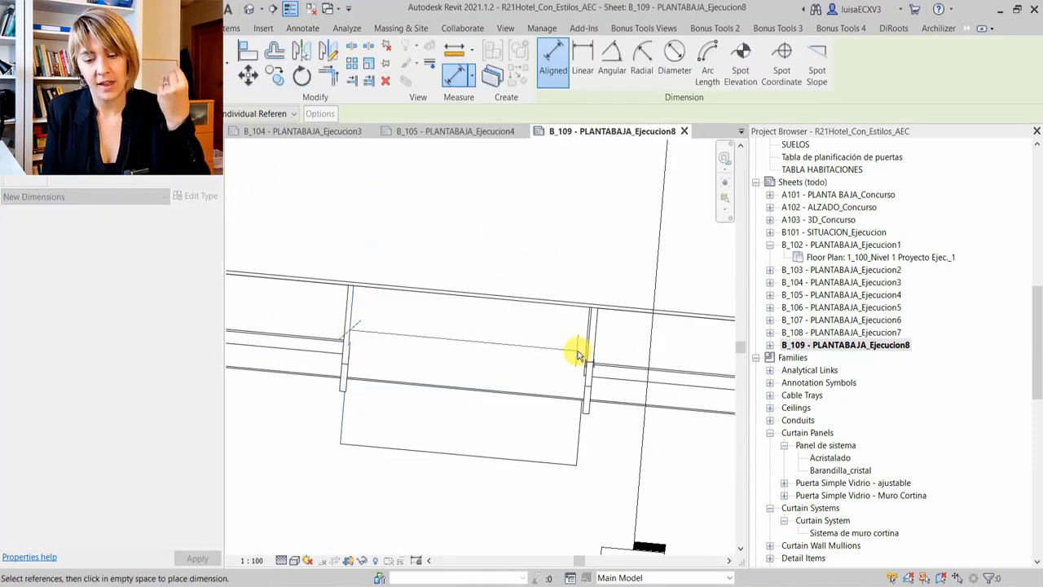
left_click(585, 357)
left_click(361, 274)
scroll(414, 263, "up", 2)
scroll(399, 359, "up", 1)
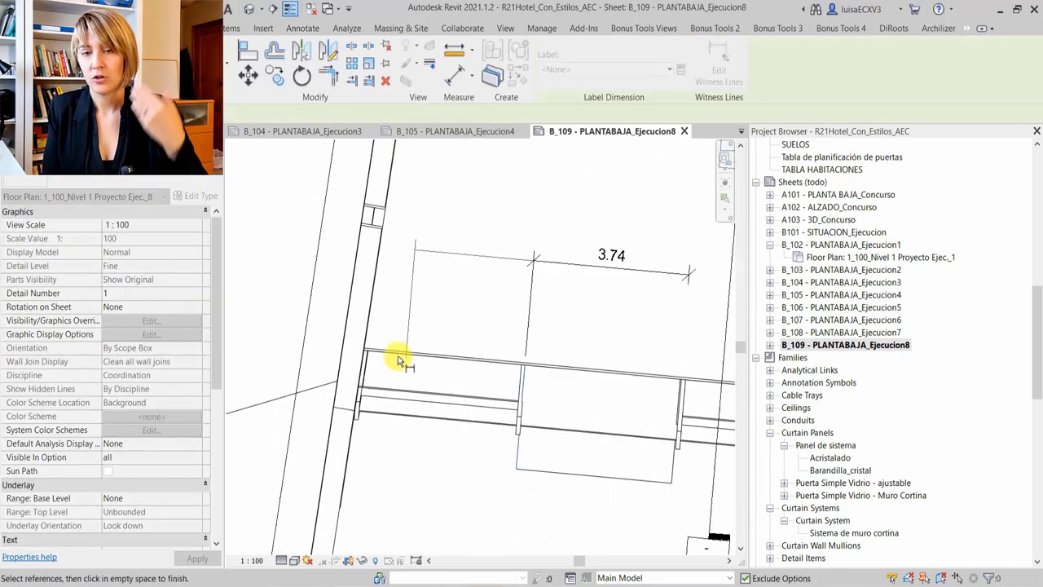
scroll(371, 359, "up", 2)
key("Escape")
scroll(524, 391, "down", 3)
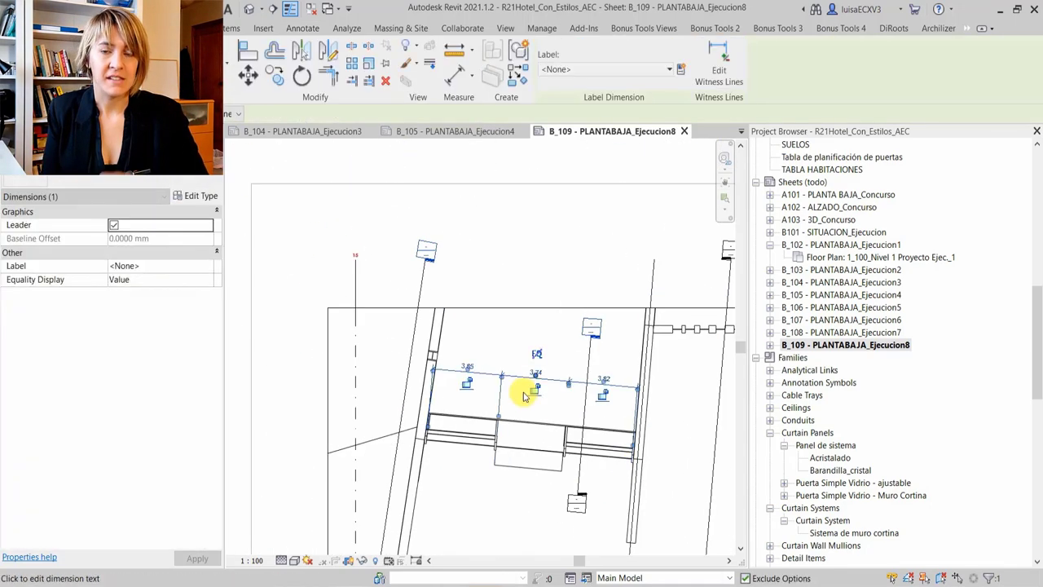
key("Escape")
scroll(432, 319, "down", 2)
Dimension the wall thickness as 0.24 with another aligned dimension
key("d")
key("i")
scroll(530, 395, "up", 2)
scroll(559, 345, "up", 2, "ctrl")
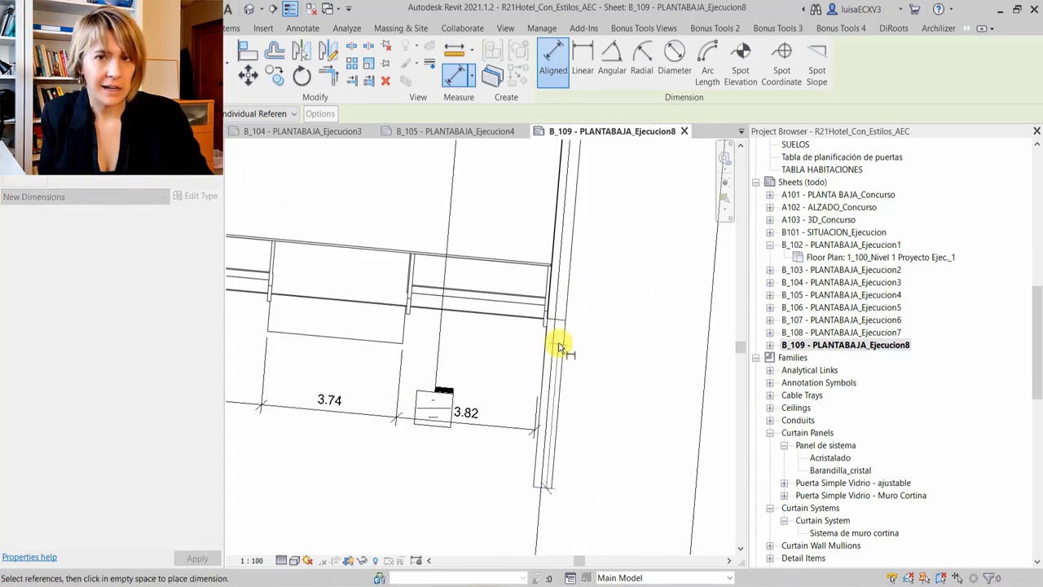
scroll(590, 202, "down", 2)
left_click(594, 258)
scroll(598, 263, "up", 2)
key("Escape")
key("Escape")
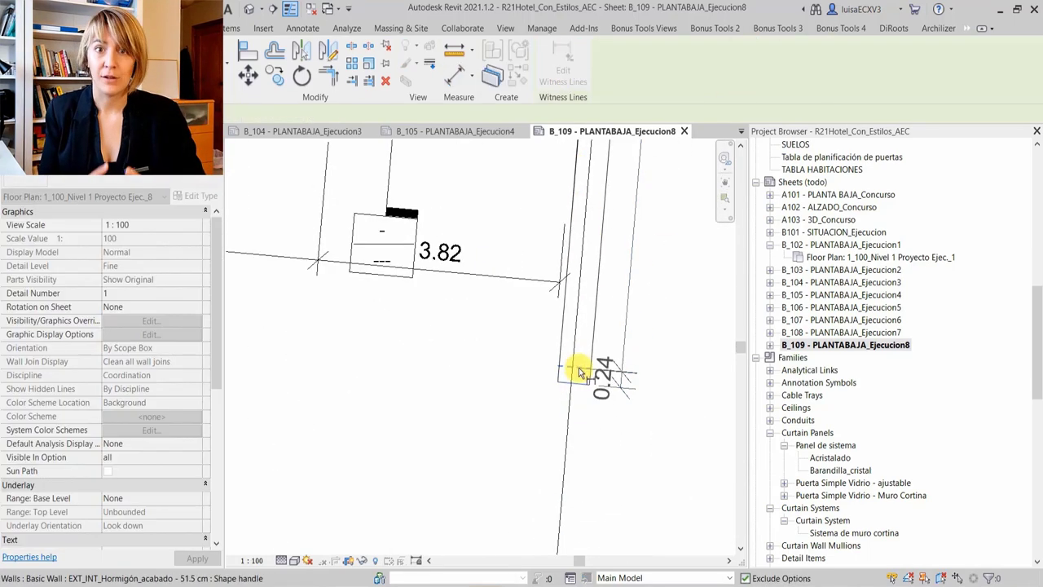
scroll(566, 255, "down", 1)
scroll(566, 255, "down", 1)
key("Escape")
scroll(396, 337, "down", 3)
Exit the dimension tool and open sheet B_108
key("d")
key("i")
scroll(396, 353, "up", 3)
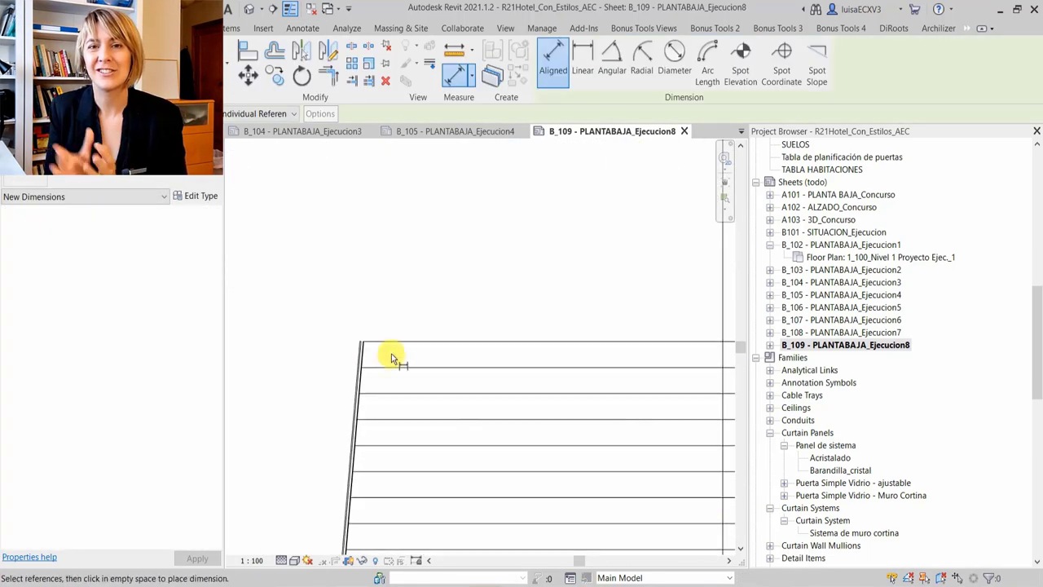
scroll(449, 338, "up", 2)
scroll(449, 339, "down", 1)
scroll(431, 338, "down", 2)
scroll(610, 298, "up", 2)
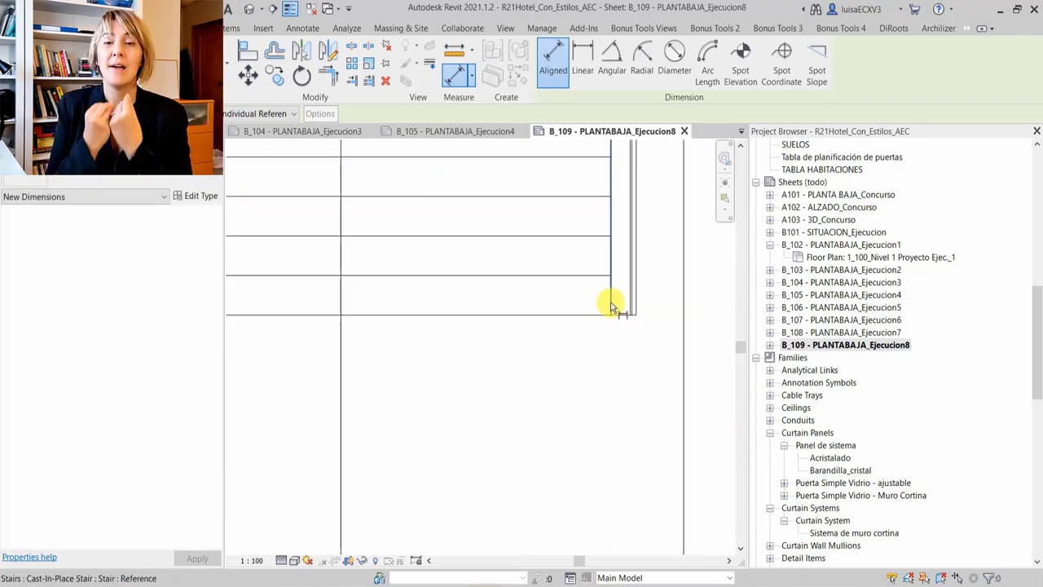
scroll(574, 397, "down", 1)
key("Escape")
key("Escape")
scroll(503, 465, "down", 2)
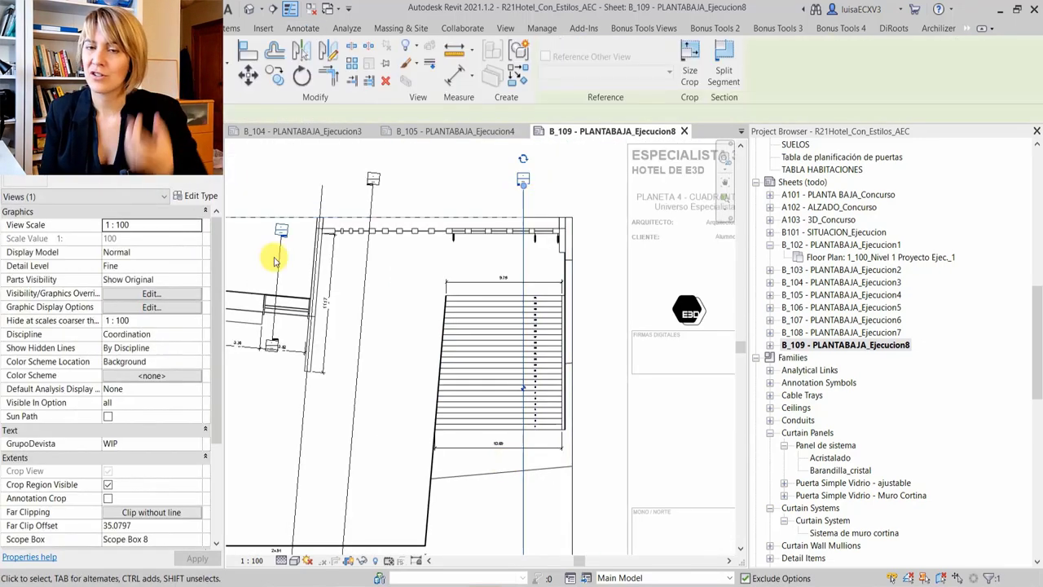
scroll(482, 360, "down", 1)
key("d")
key("i")
scroll(436, 405, "up", 2)
scroll(552, 421, "up", 1)
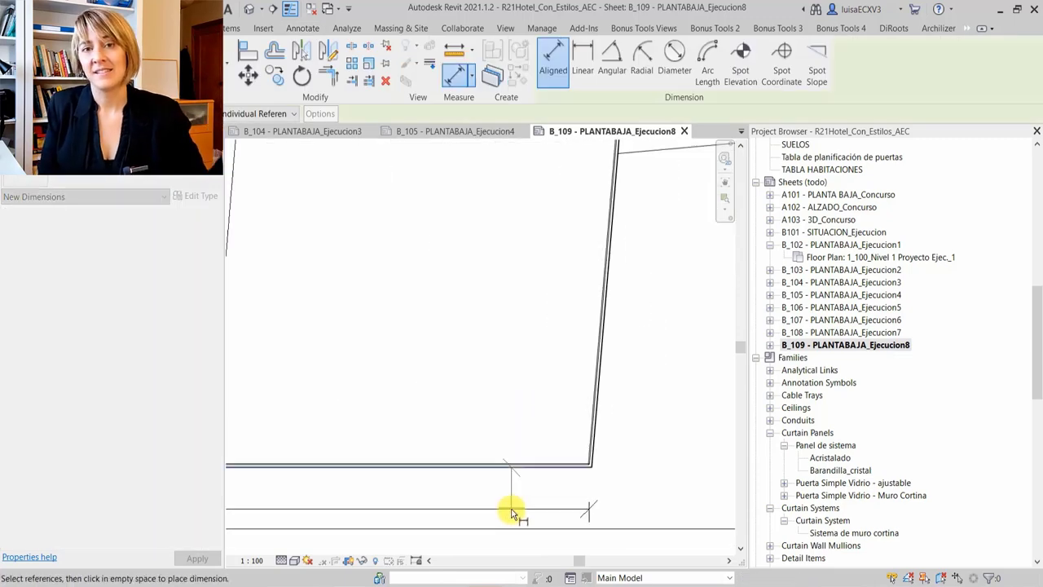
scroll(517, 517, "down", 2)
scroll(624, 415, "down", 1)
key("Escape")
key("Escape")
scroll(551, 471, "down", 1)
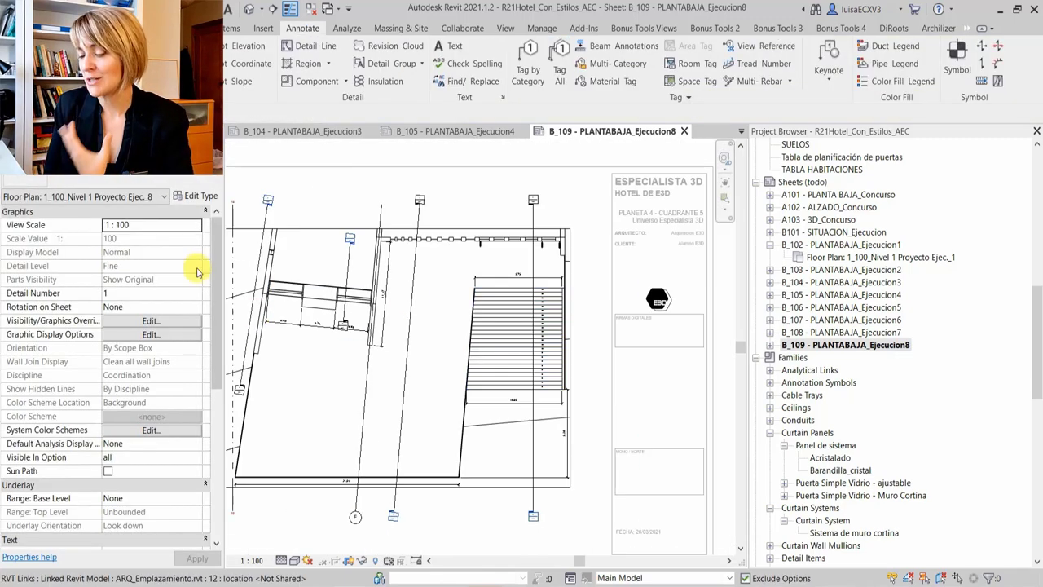
scroll(445, 392, "down", 1)
double_click(839, 332)
scroll(575, 241, "up", 2)
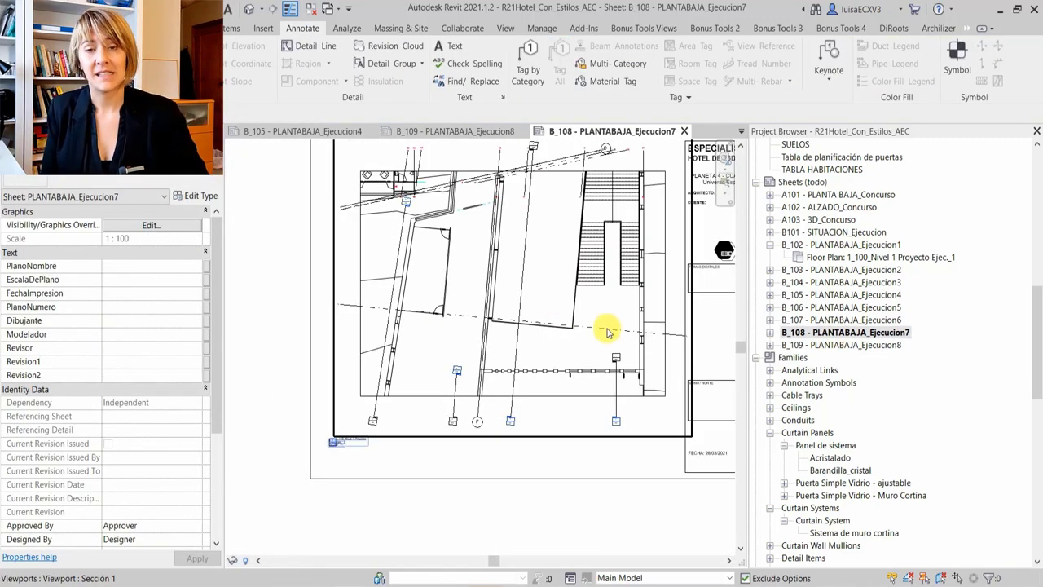
Open sheet B_104 and activate its plan viewport
scroll(607, 332, "down", 2)
double_click(839, 320)
double_click(839, 282)
double_click(304, 383)
scroll(304, 399, "up", 2)
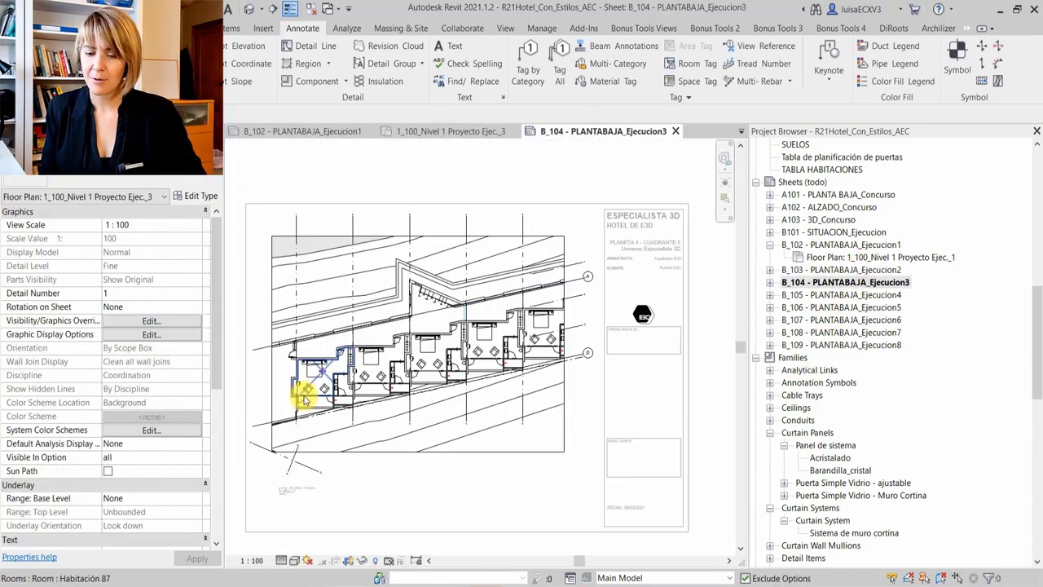
Add an aligned dimension string across the room-width walls
key("d")
key("i")
scroll(304, 399, "up", 2)
scroll(368, 380, "up", 2)
left_click(309, 400)
scroll(309, 400, "down", 2)
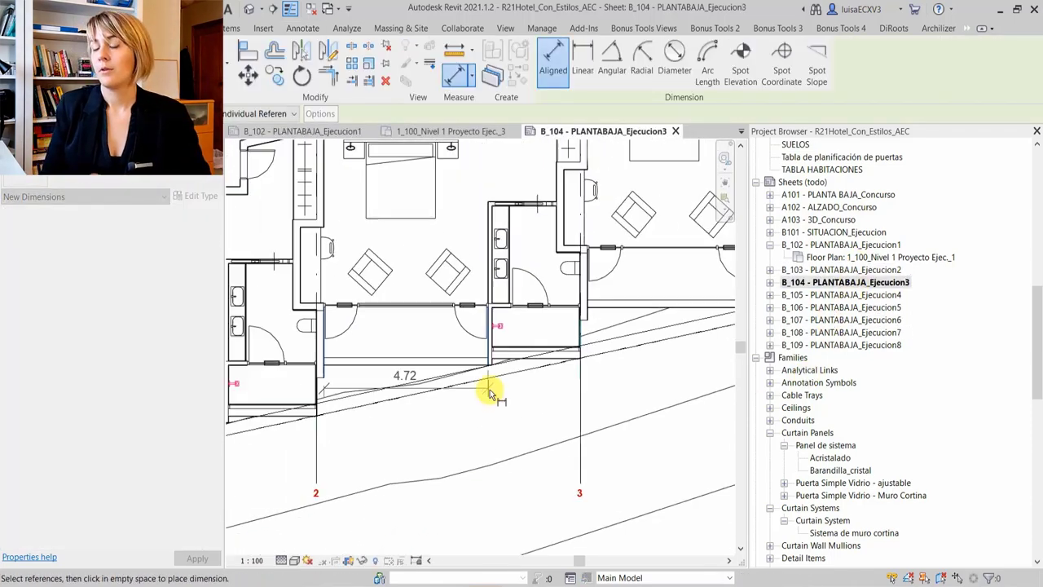
left_click(489, 394)
scroll(521, 325, "down", 2)
scroll(412, 337, "down", 2)
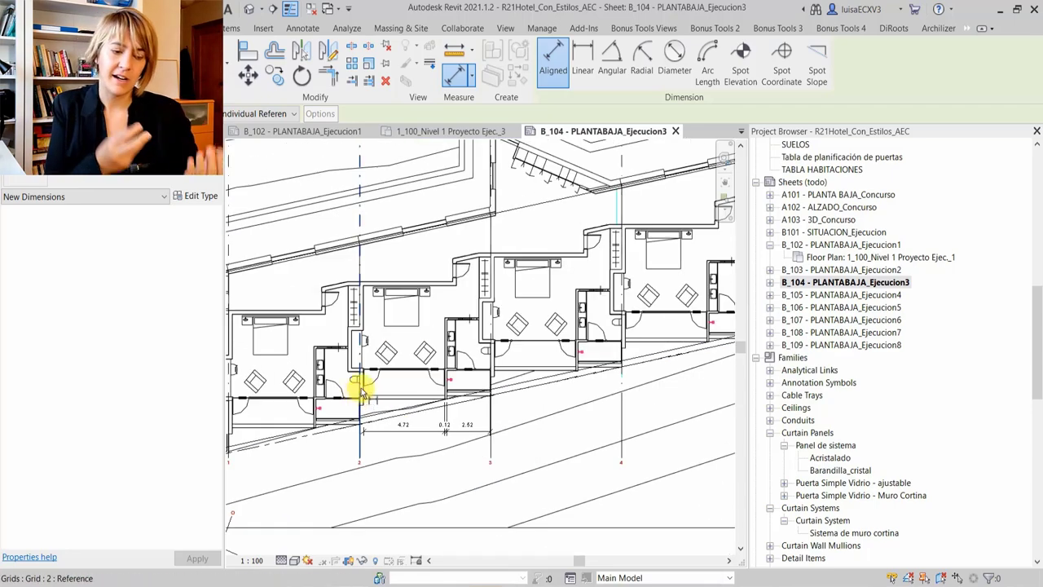
scroll(366, 395, "up", 3)
scroll(454, 233, "down", 3)
scroll(448, 236, "up", 5)
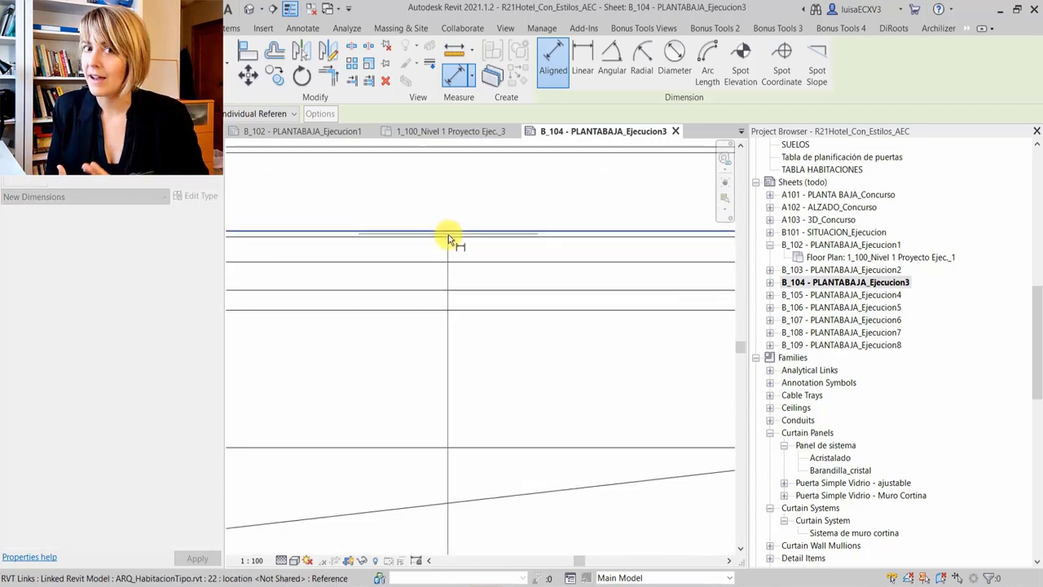
scroll(448, 236, "down", 4)
scroll(399, 310, "up", 2)
key("Escape")
key("Escape")
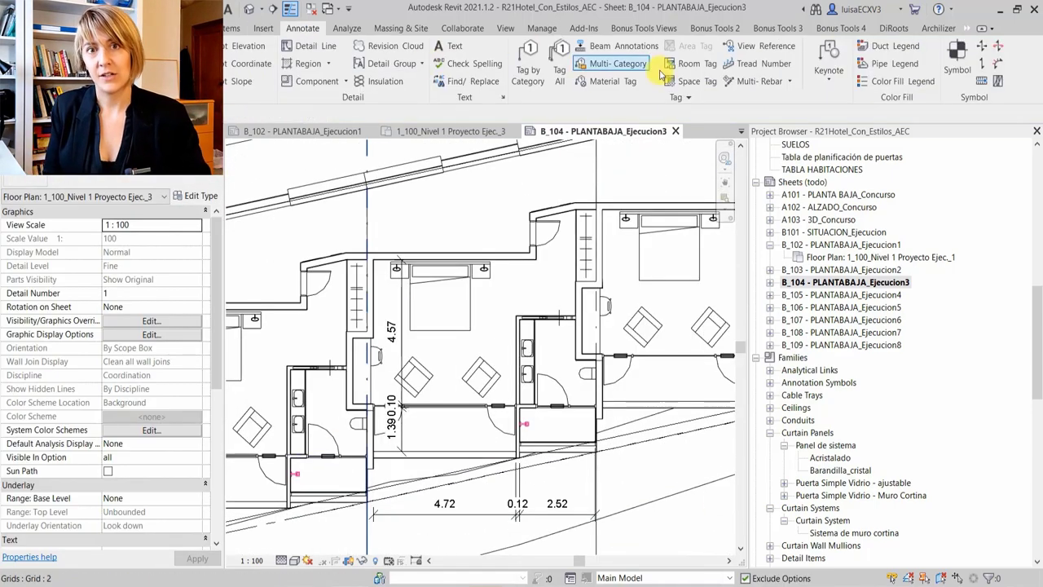
Try placing a Multi-Category tag on the plan
left_click(661, 72)
scroll(478, 314, "up", 3)
left_click(478, 314)
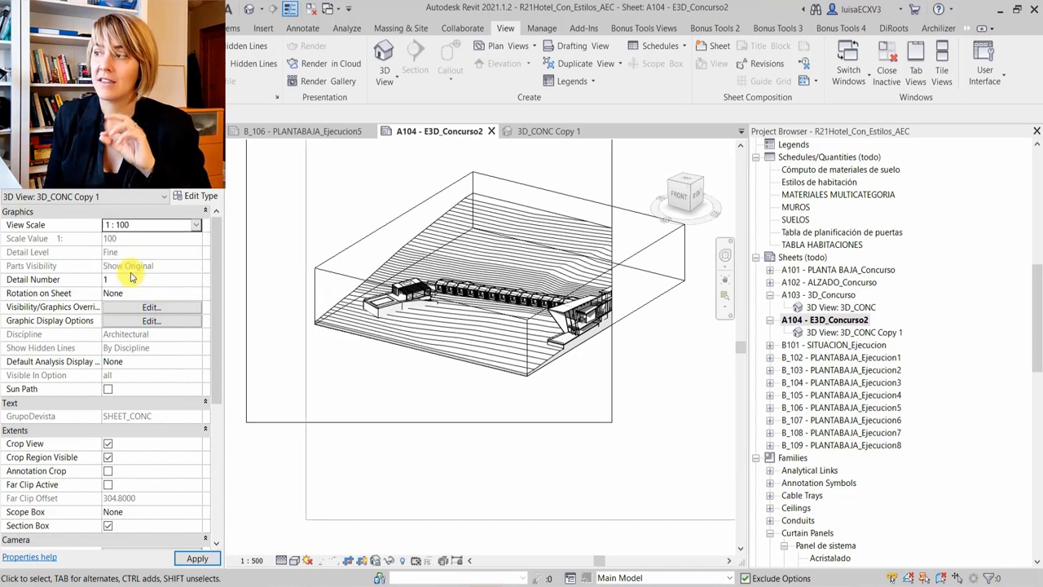
Reposition the 3D viewport on sheet A104, undoing the trial moves
double_click(432, 302)
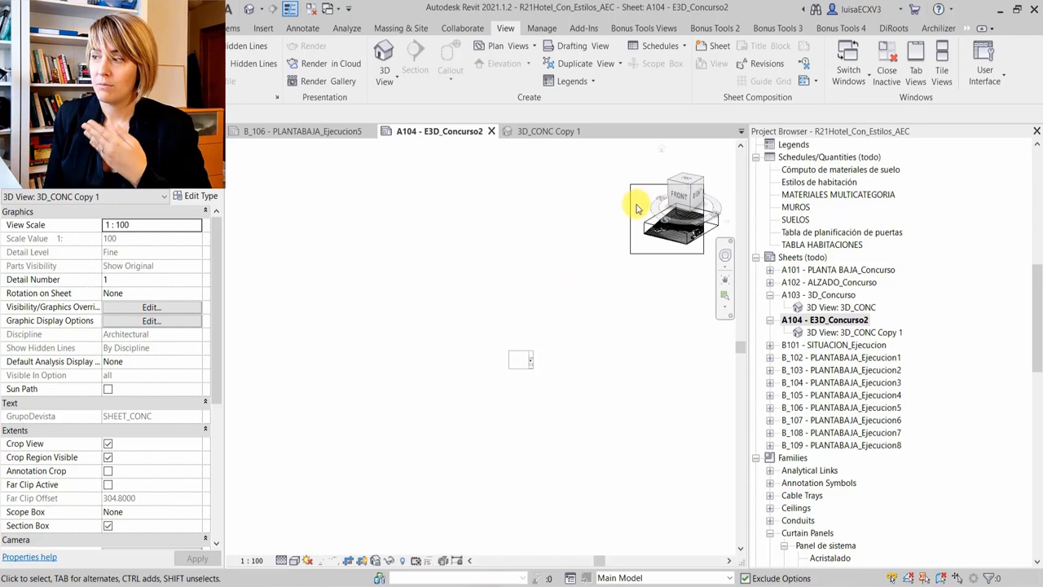
left_click(627, 289)
left_click(643, 216)
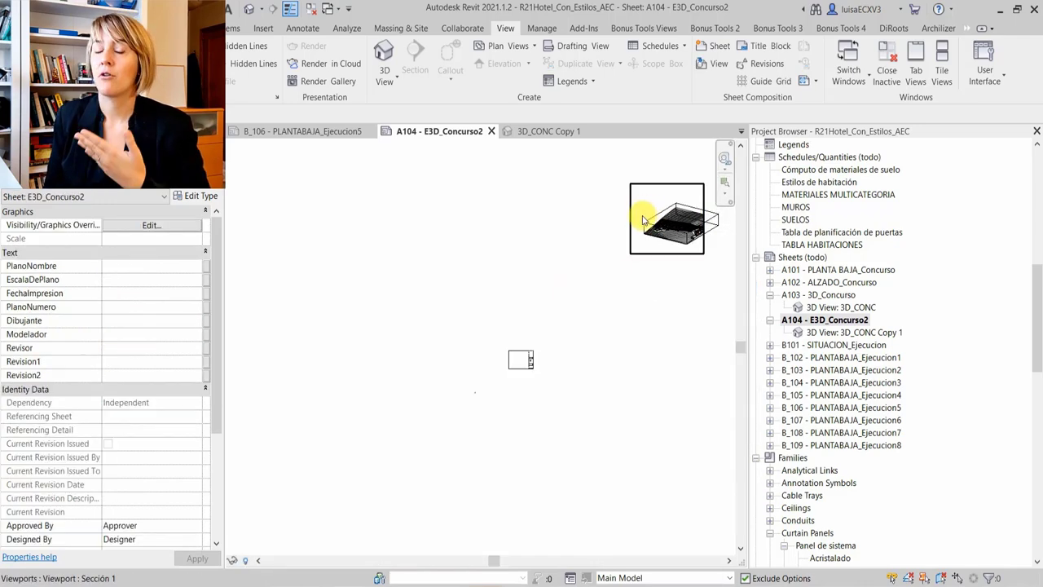
left_click_drag(625, 251, 482, 352)
scroll(512, 375, "up", 2)
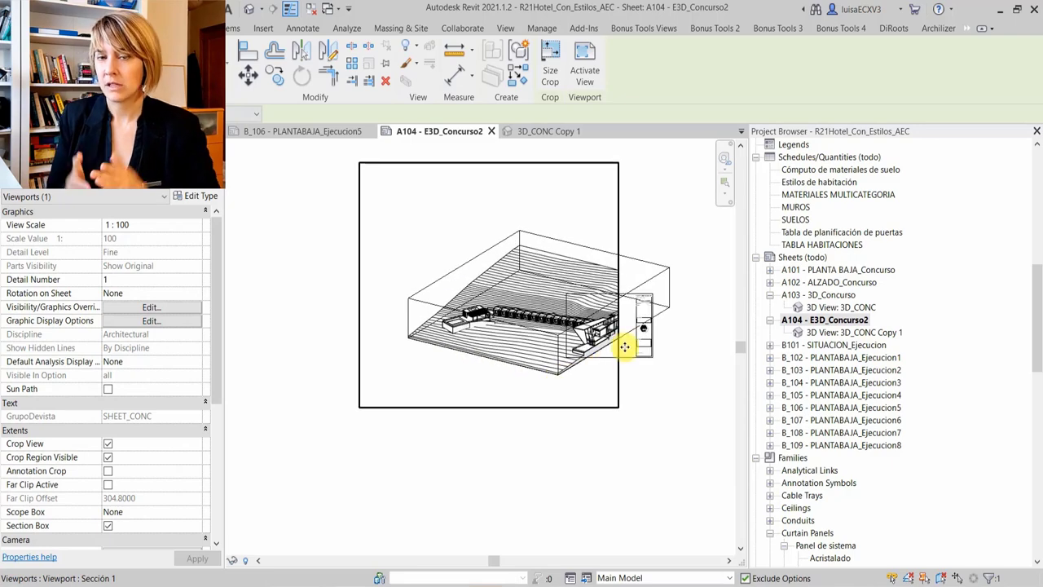
scroll(619, 348, "up", 2)
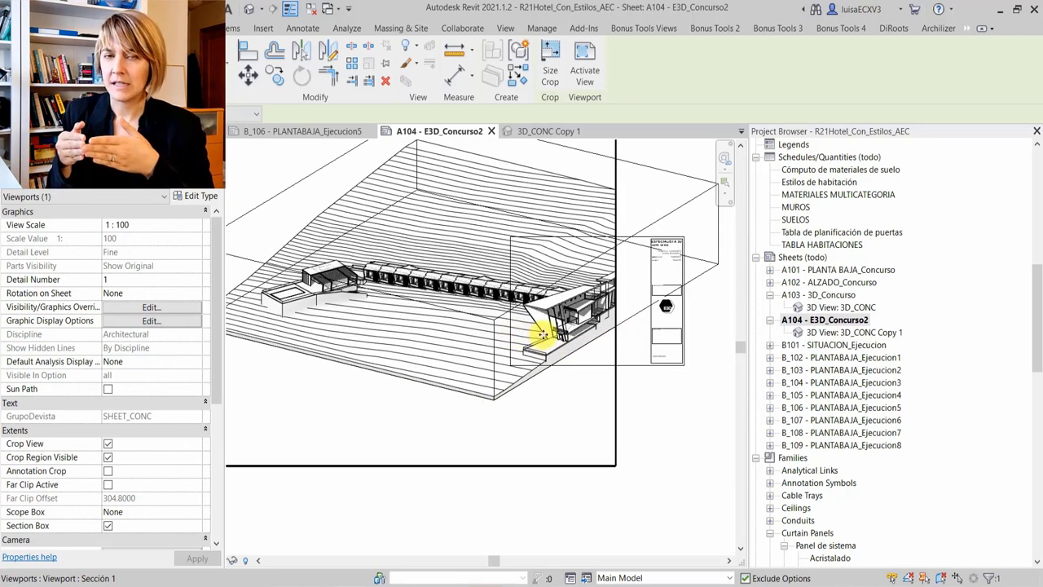
mouse_move(542, 334)
left_mouse_down()
mouse_move(563, 312)
mouse_move(531, 292)
left_mouse_up()
key("ctrl+z")
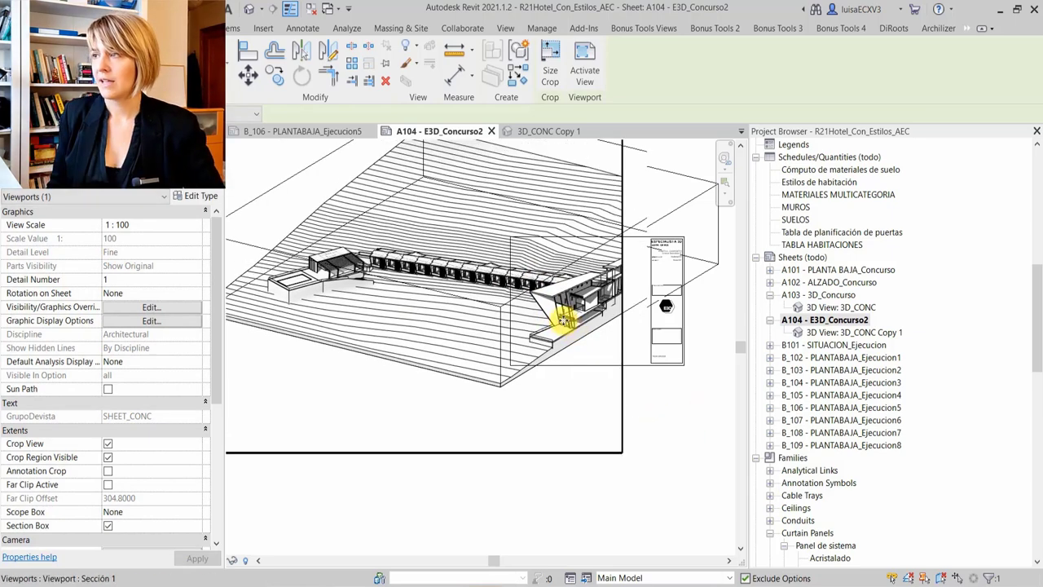
key("ctrl+z")
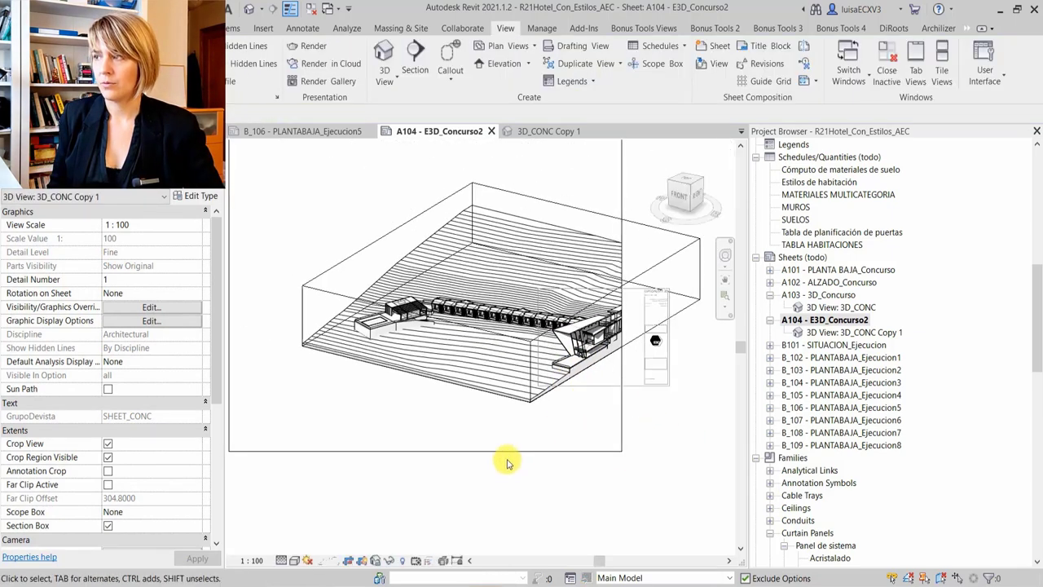
key("ctrl+z")
Drag the crop region edges inward to fit tightly around the hotel wing
left_click_drag(468, 344, 542, 347)
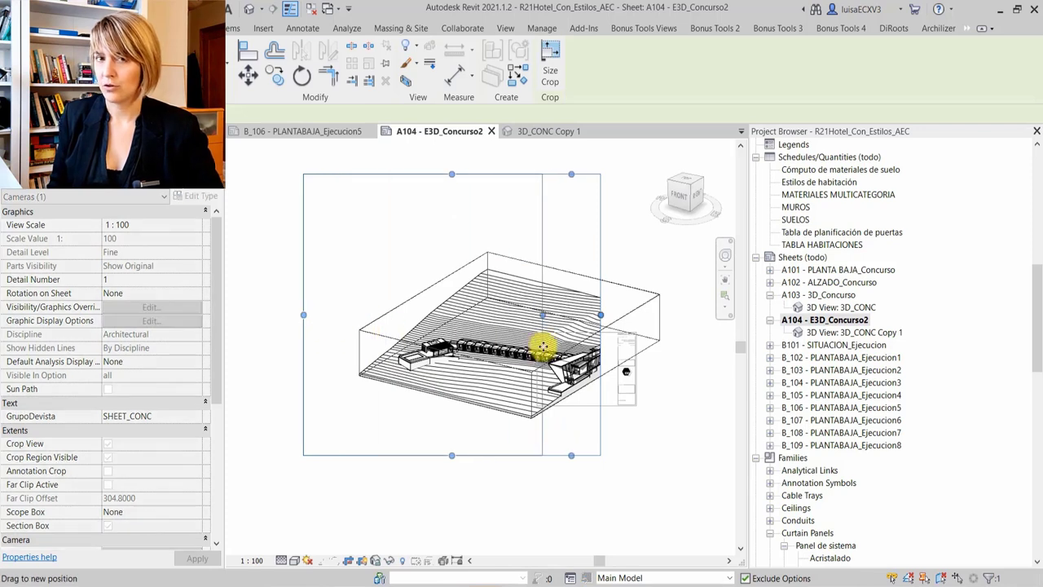
left_click_drag(562, 272, 565, 181)
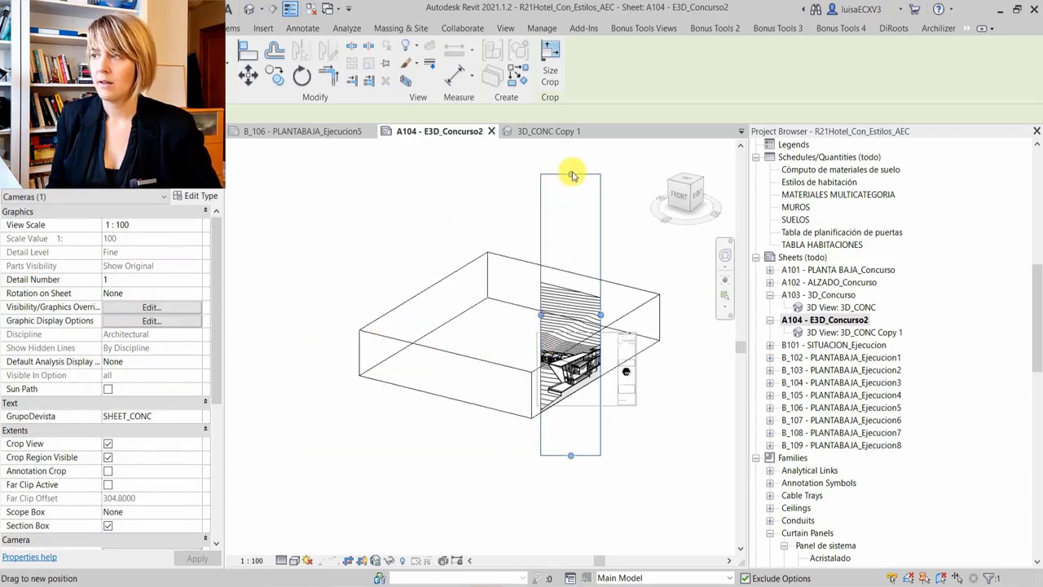
left_click_drag(570, 323, 570, 343)
left_click_drag(572, 438, 570, 435)
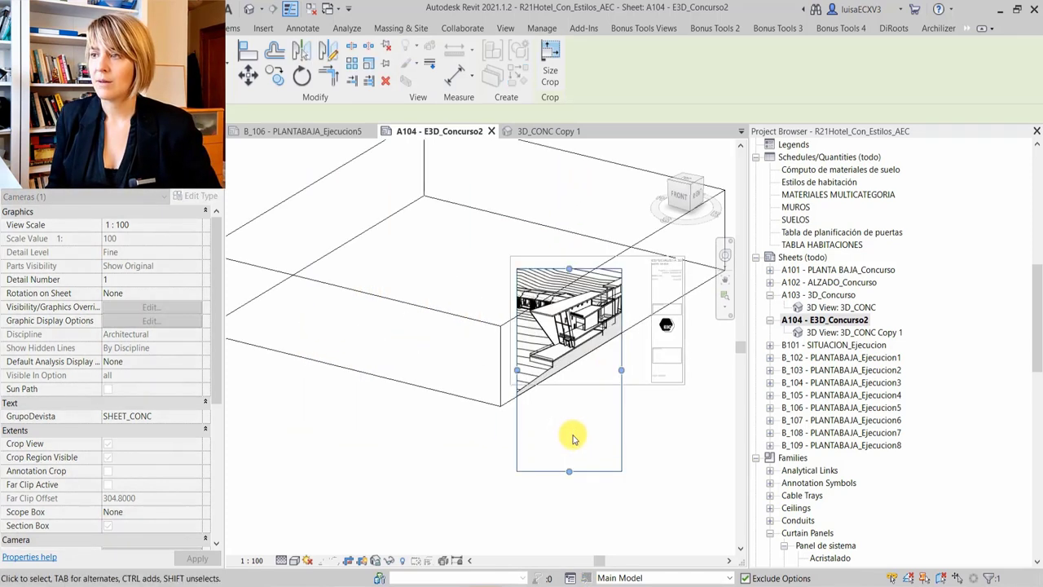
left_click_drag(568, 475, 566, 396)
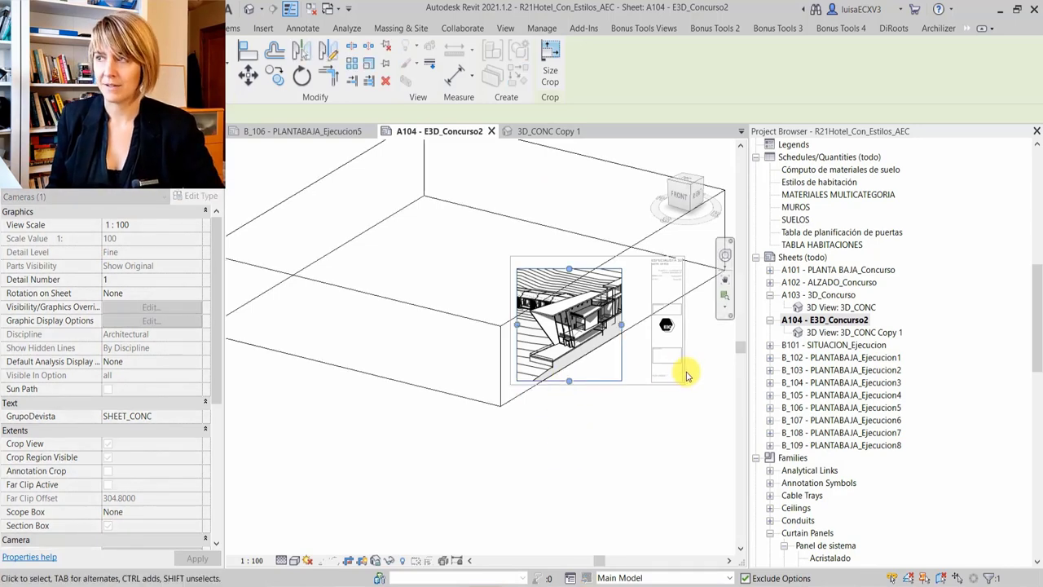
left_click_drag(686, 376, 698, 353)
scroll(604, 310, "up", 1)
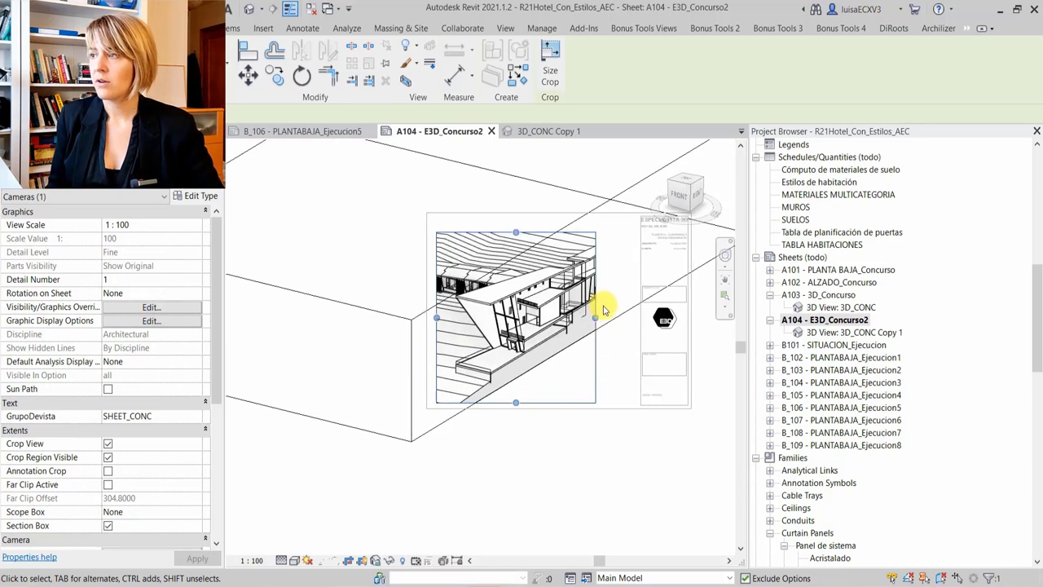
left_click_drag(575, 318, 553, 318)
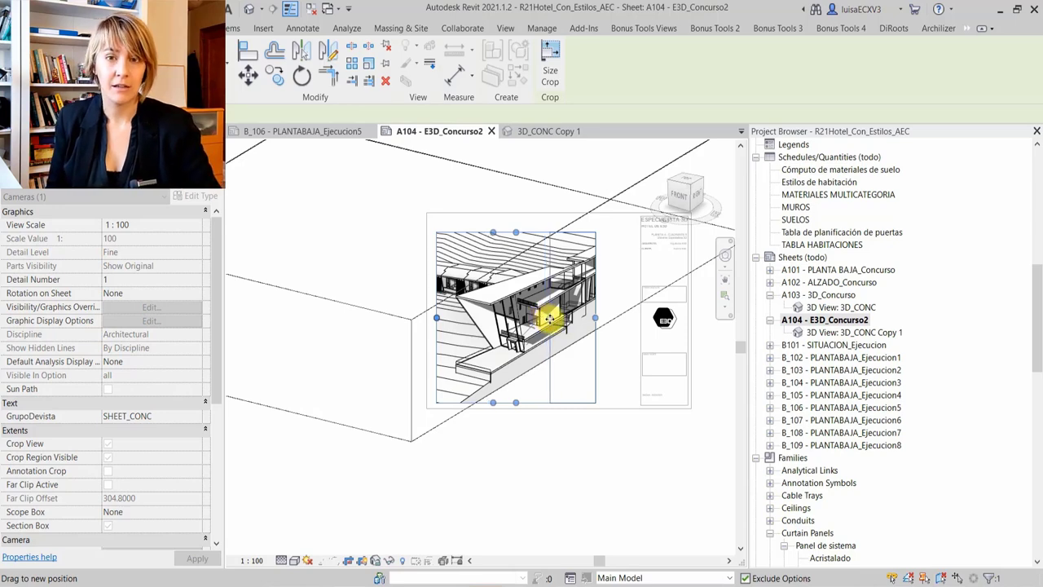
Finish the crop boundary and duplicate the 3D_CONC Copy 1 view
left_click_drag(554, 321, 549, 431)
right_click(857, 193)
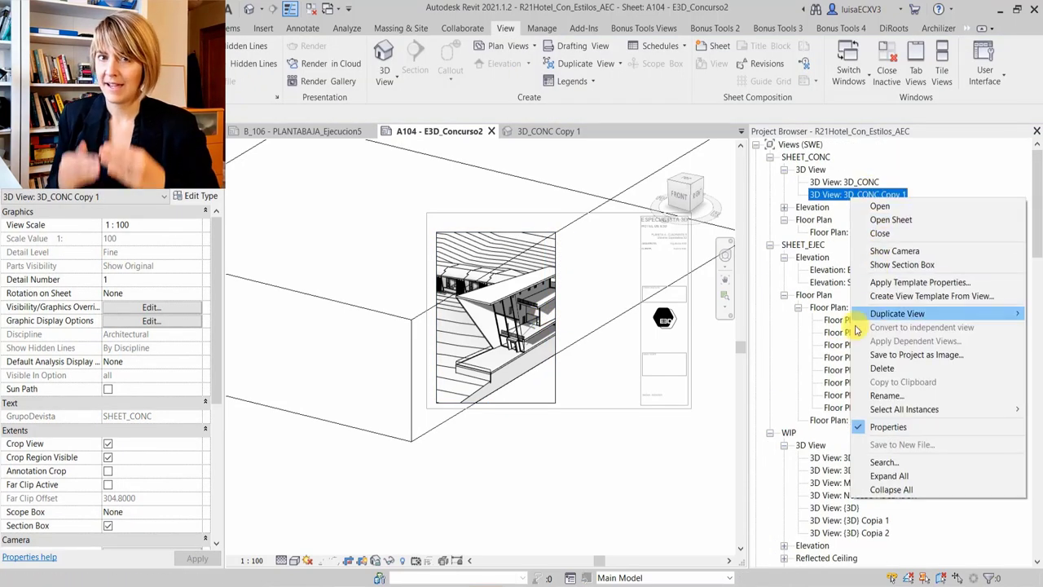
left_click(978, 256)
left_click(538, 381)
scroll(534, 383, "up", 2)
left_click(389, 556)
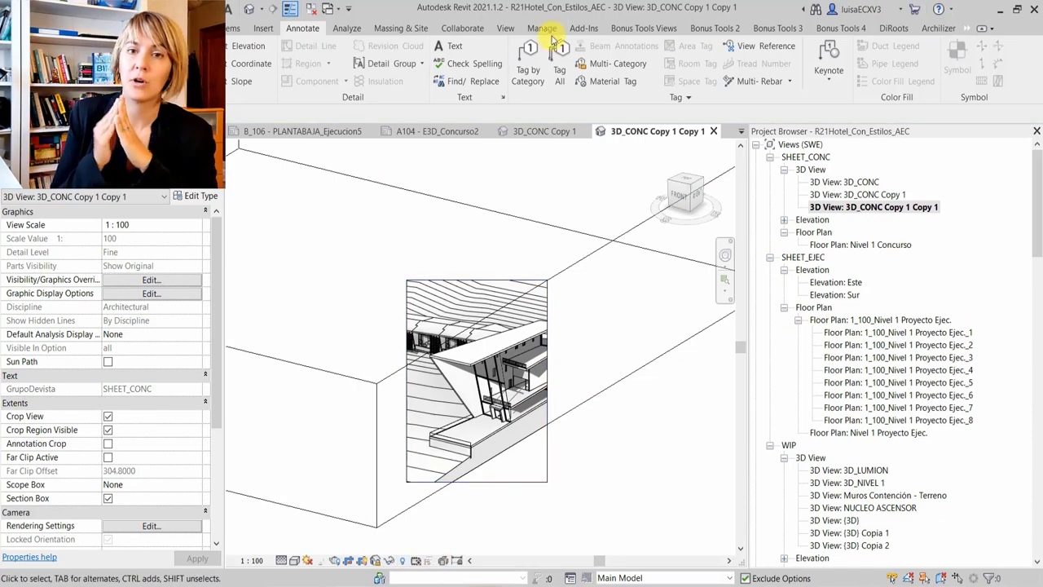
Open sheet A104, select the new copy's viewport and begin orbiting its model
scroll(549, 433, "up", 2)
scroll(570, 396, "down", 3)
scroll(912, 212, "down", 5)
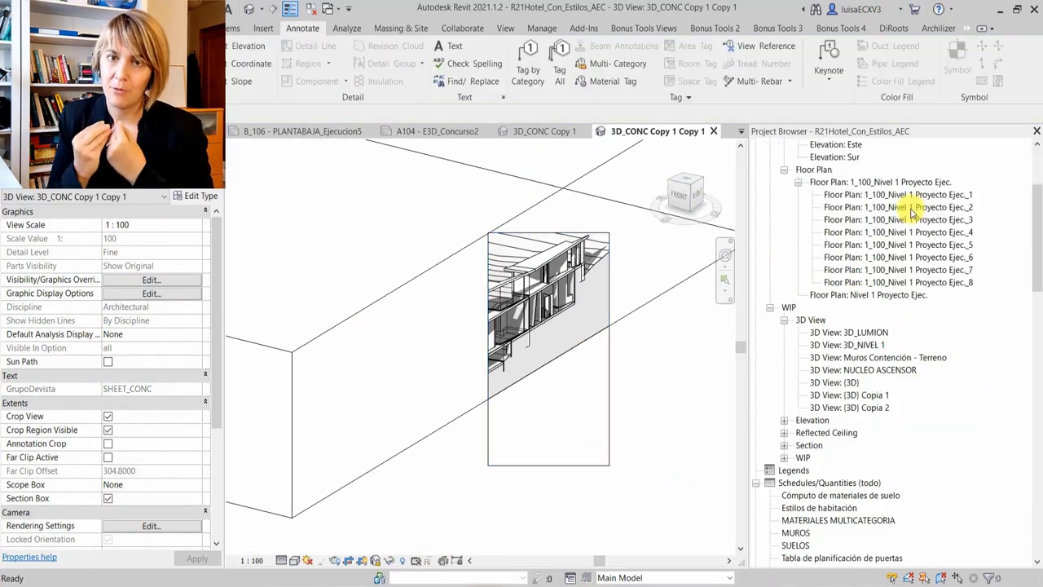
scroll(913, 212, "down", 5)
double_click(824, 370)
left_click(462, 331)
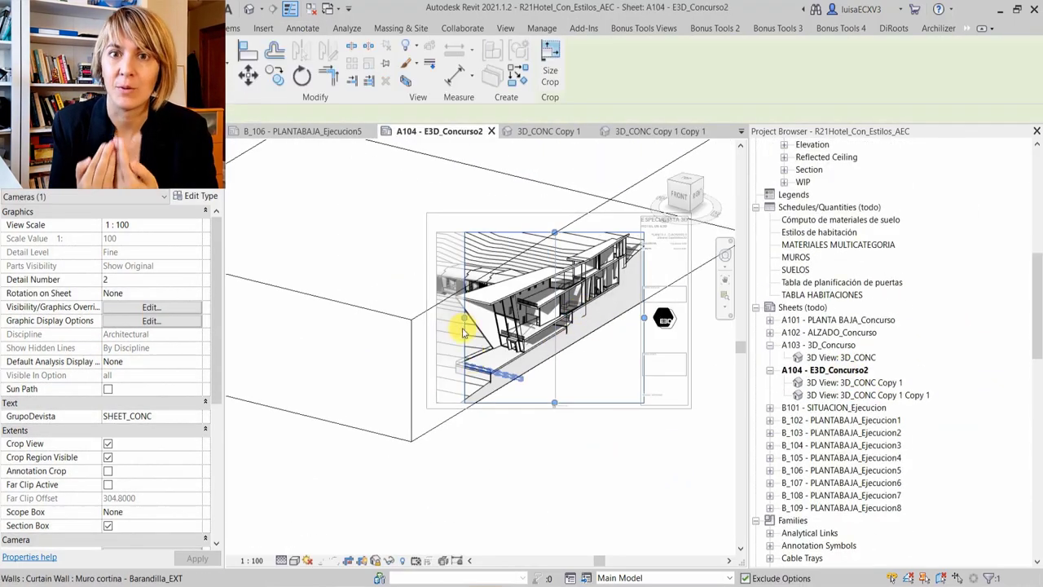
middle_click_drag(462, 332, 402, 354, "shift")
left_click(404, 352)
middle_click_drag(577, 298, 372, 348, "shift")
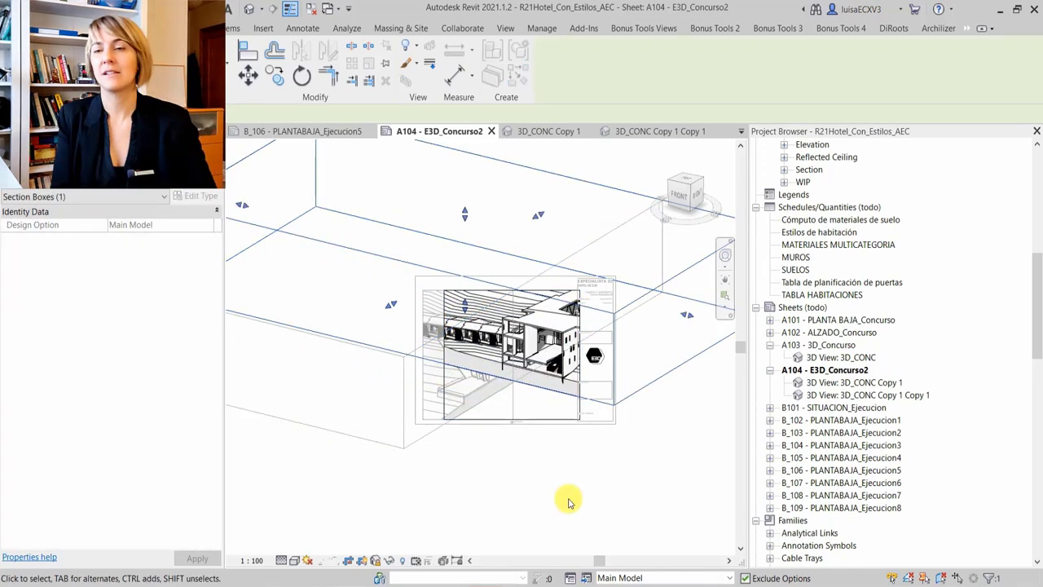
Orbit the copy to reveal the sectioned interior, then activate the second viewport
left_click(508, 361)
scroll(516, 303, "up", 3)
scroll(511, 351, "up", 2)
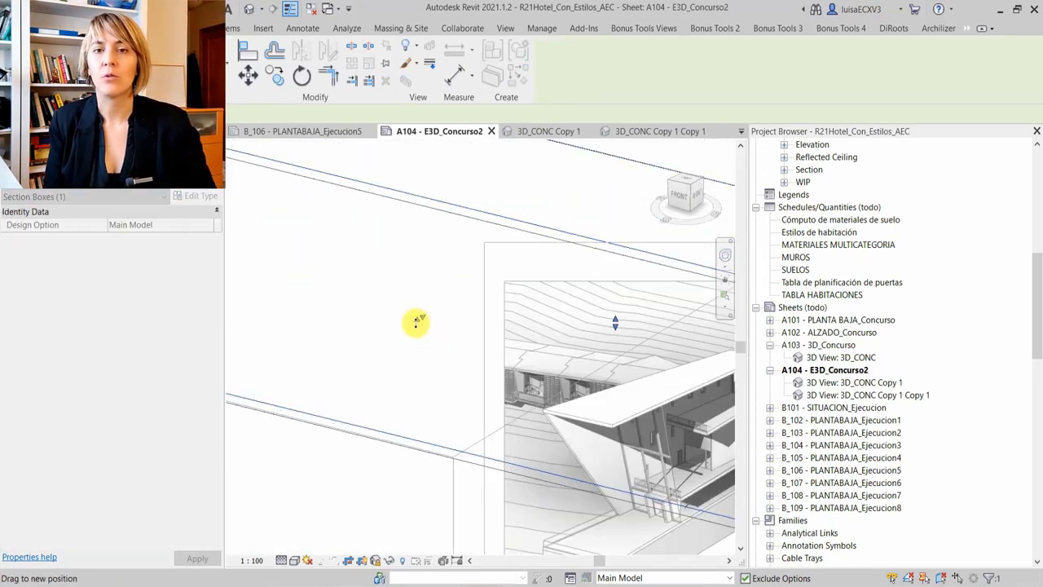
mouse_move(416, 322)
middle_mouse_down("shift")
mouse_move(390, 366)
mouse_move(596, 356)
mouse_move(309, 289)
middle_mouse_up("shift")
scroll(267, 320, "up", 3)
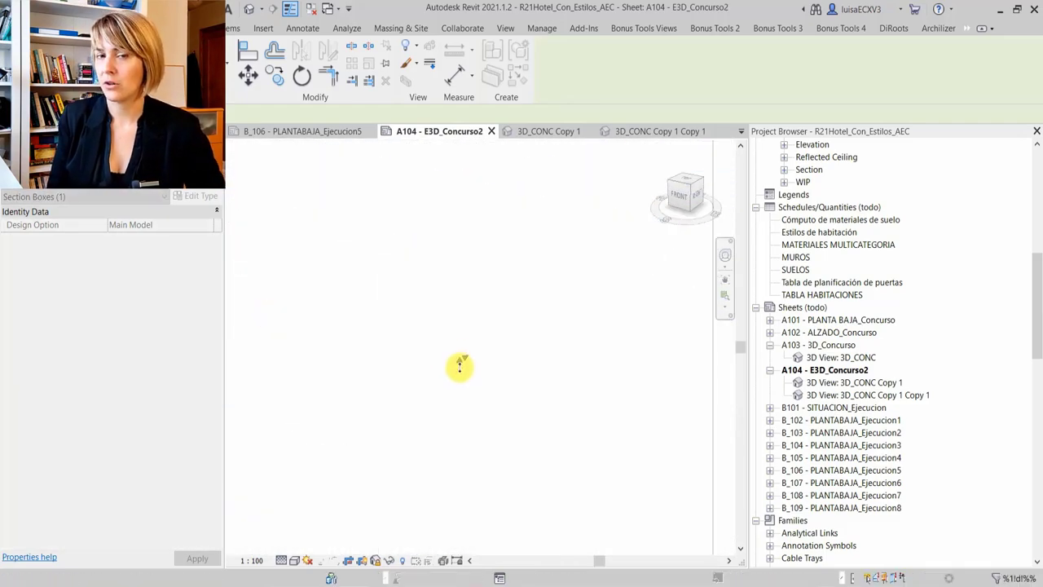
middle_click_drag(601, 380, 449, 296)
scroll(586, 378, "down", 3)
double_click(586, 379)
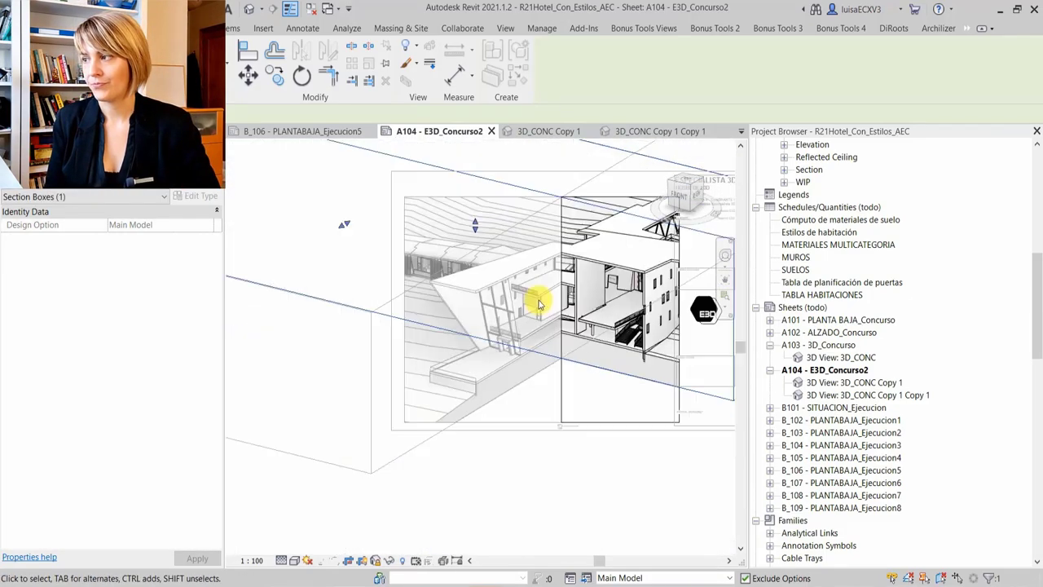
Open and close Visibility/Graphics, then draw a short detail line in the viewport and select it
key("v")
key("v")
left_click(363, 515)
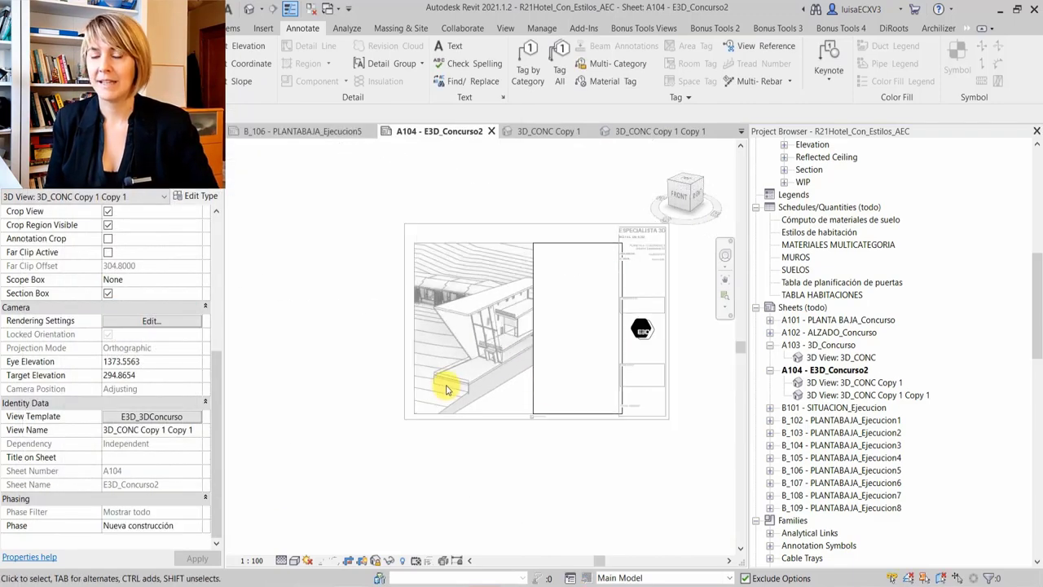
right_click(508, 479)
key("d")
key("l")
scroll(600, 233, "up", 5)
left_click(616, 238)
key("Escape")
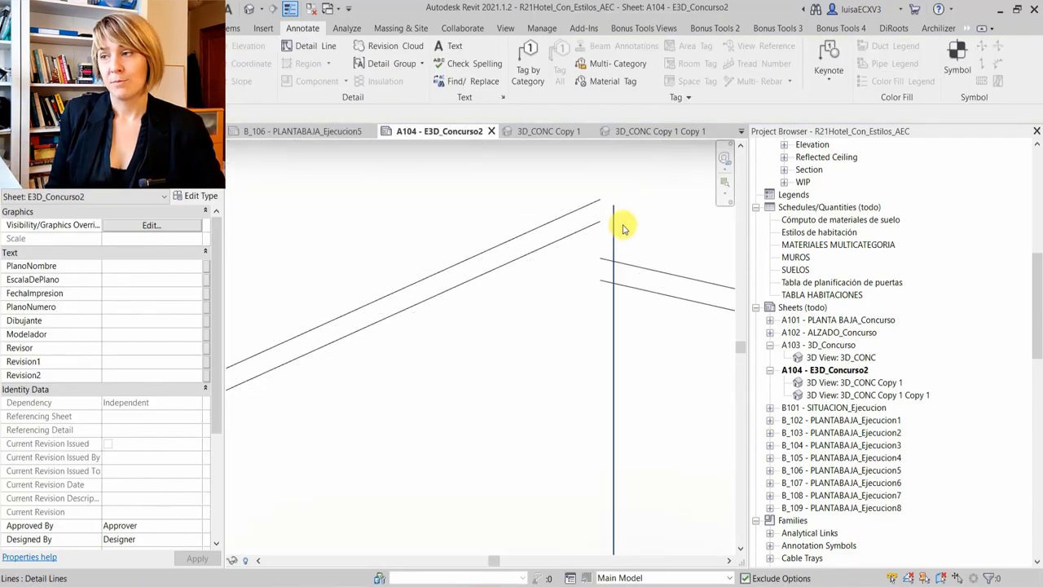
left_click(616, 220)
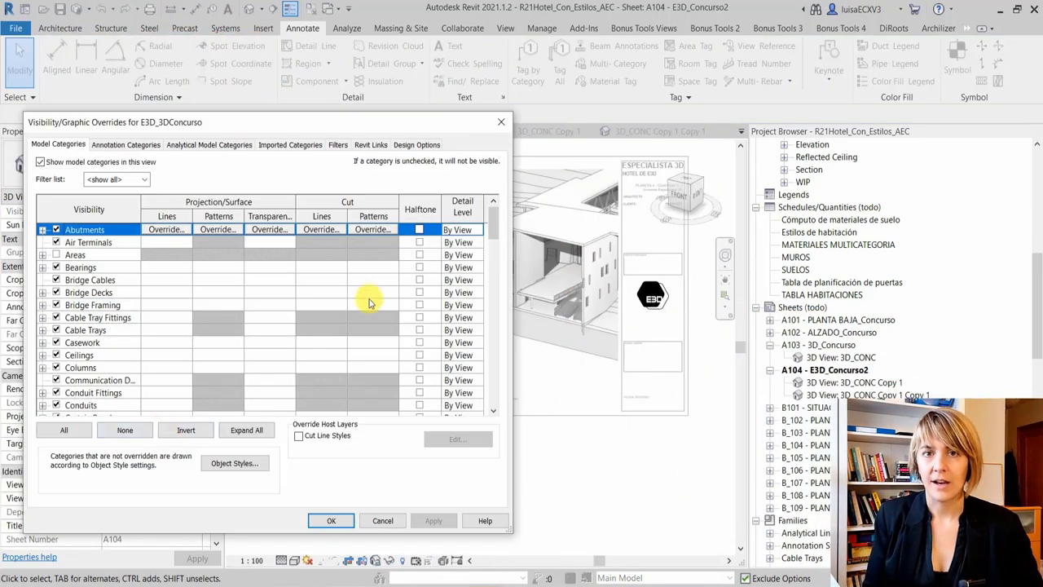
Override the fill pattern and colour for all model categories in Visibility/Graphics
left_click(64, 429)
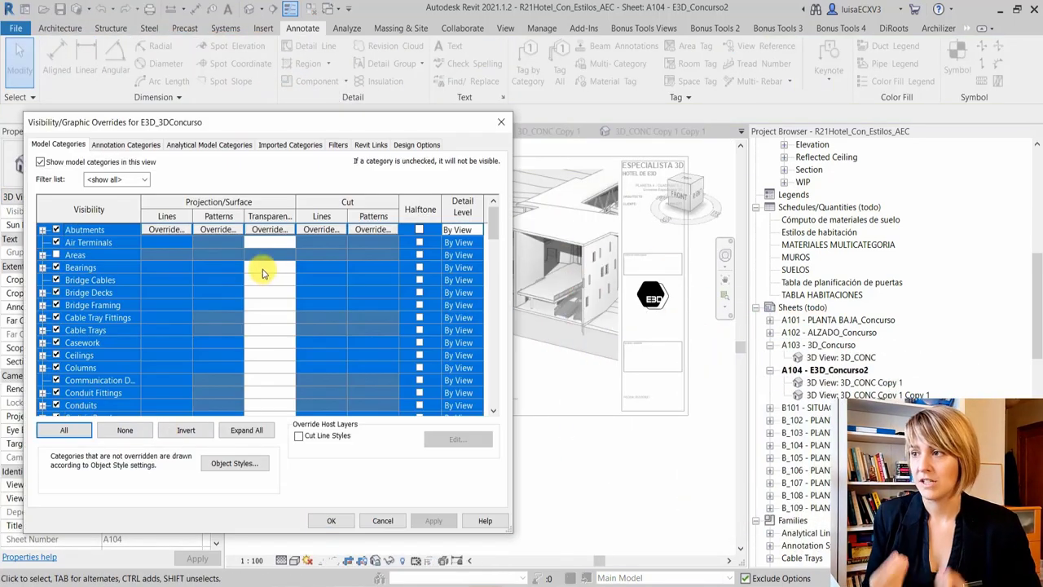
left_click(364, 276)
left_click(269, 253)
left_click(299, 295)
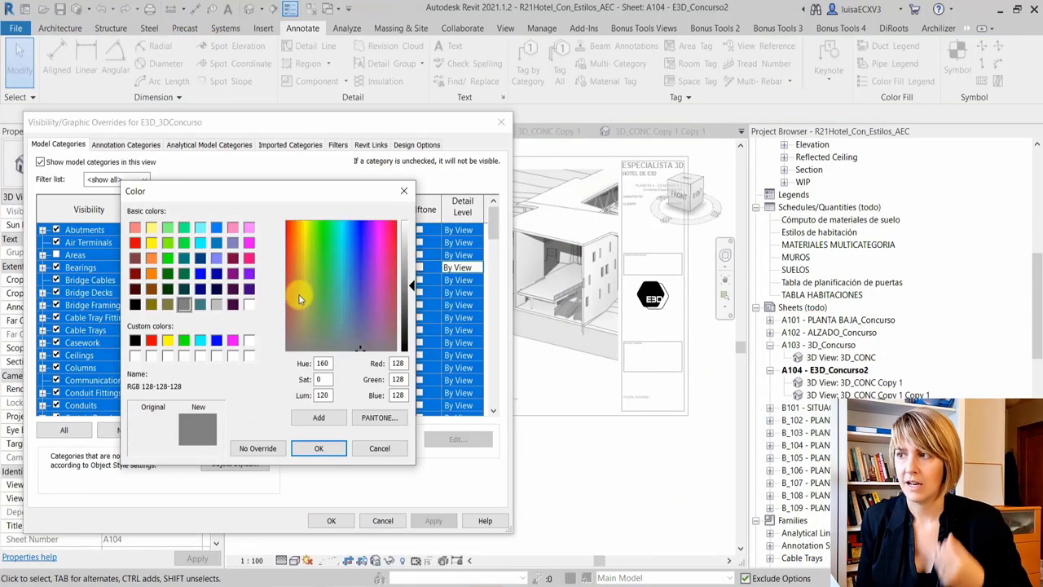
left_click(319, 447)
left_click(303, 410)
left_click(331, 520)
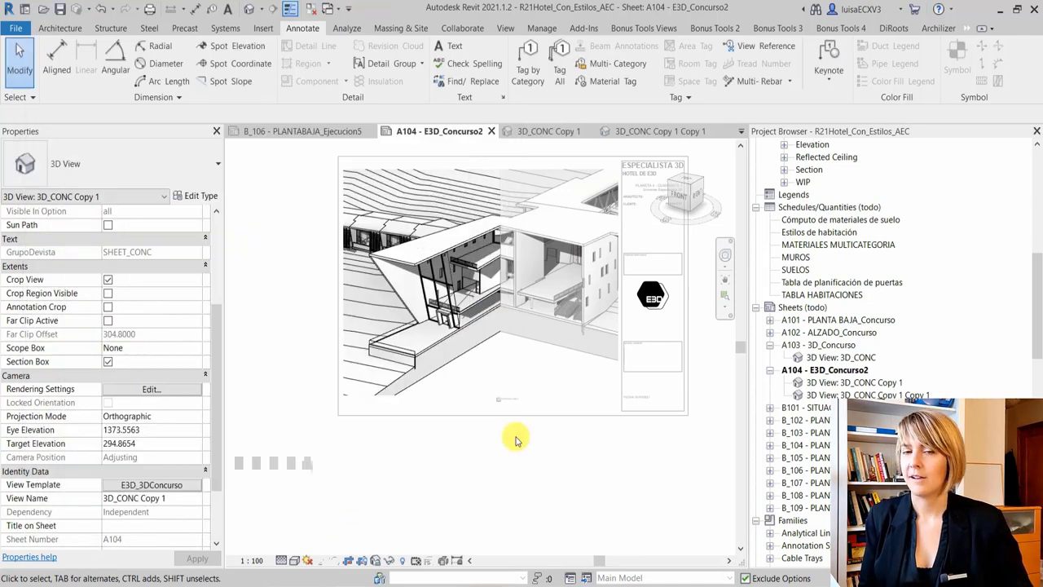
Deactivate the viewport and activate the 3D view on the sheet, checking its rendering settings
right_click(639, 479)
left_click(581, 165)
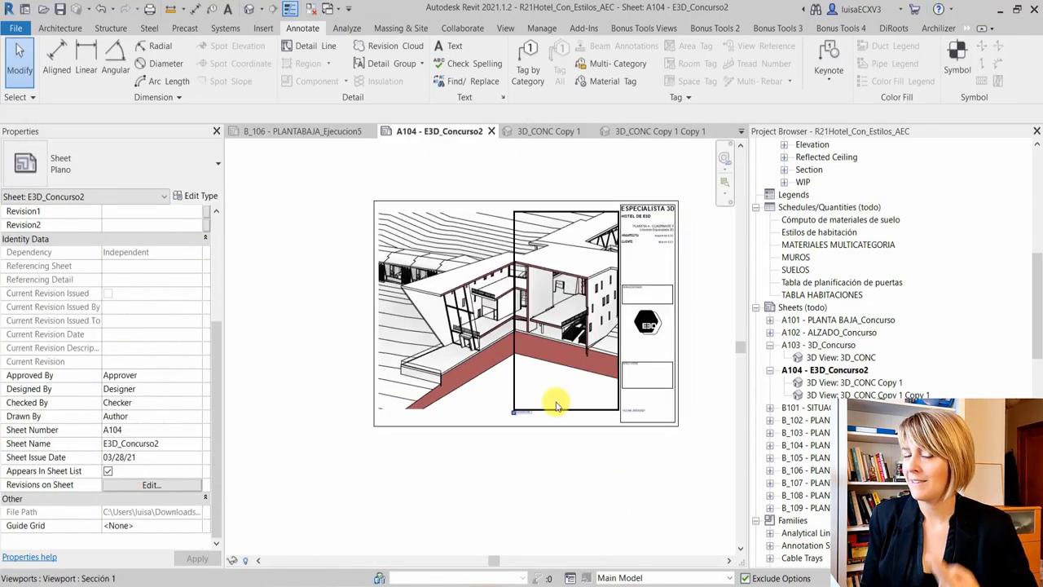
scroll(554, 400, "up", 2)
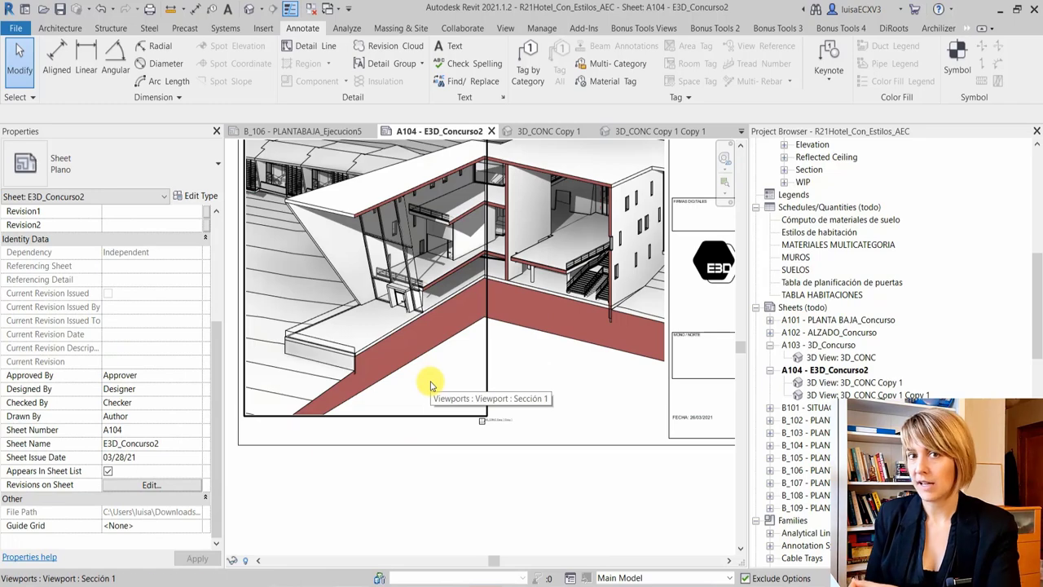
double_click(343, 404)
left_click(152, 384)
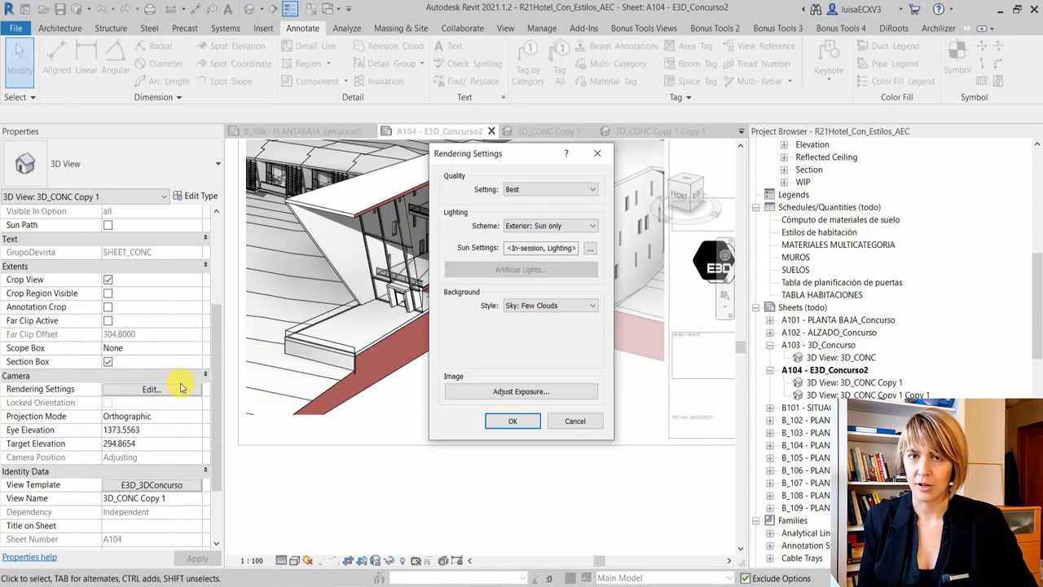
key("Escape")
scroll(169, 420, "down", 2)
Inspect the assigned view template's model category overrides and close it without changes
left_click(169, 417)
left_click(365, 304)
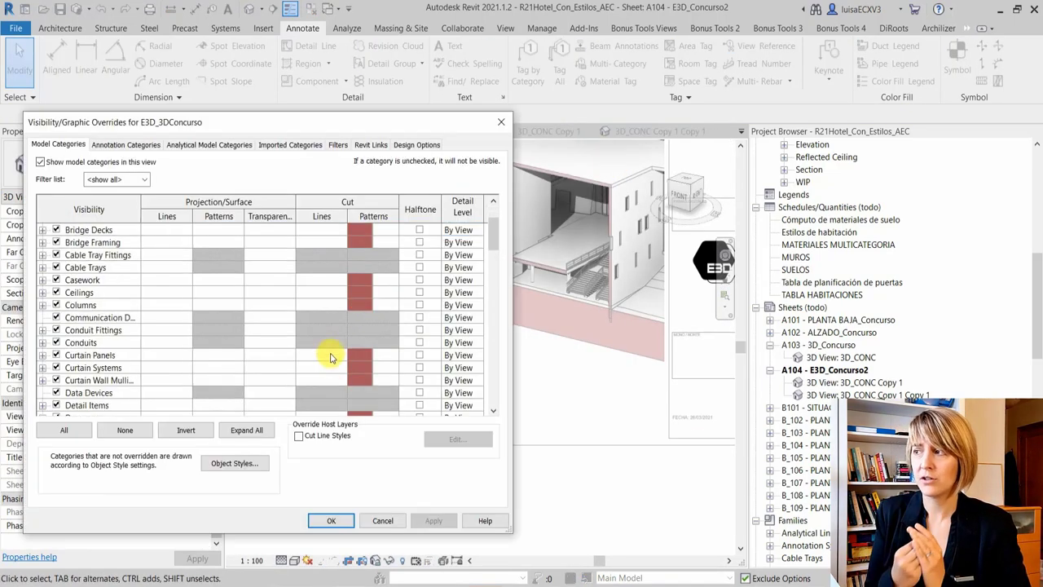
scroll(333, 350, "down", 10)
left_click(379, 516)
left_click(370, 468)
scroll(338, 346, "up", 2)
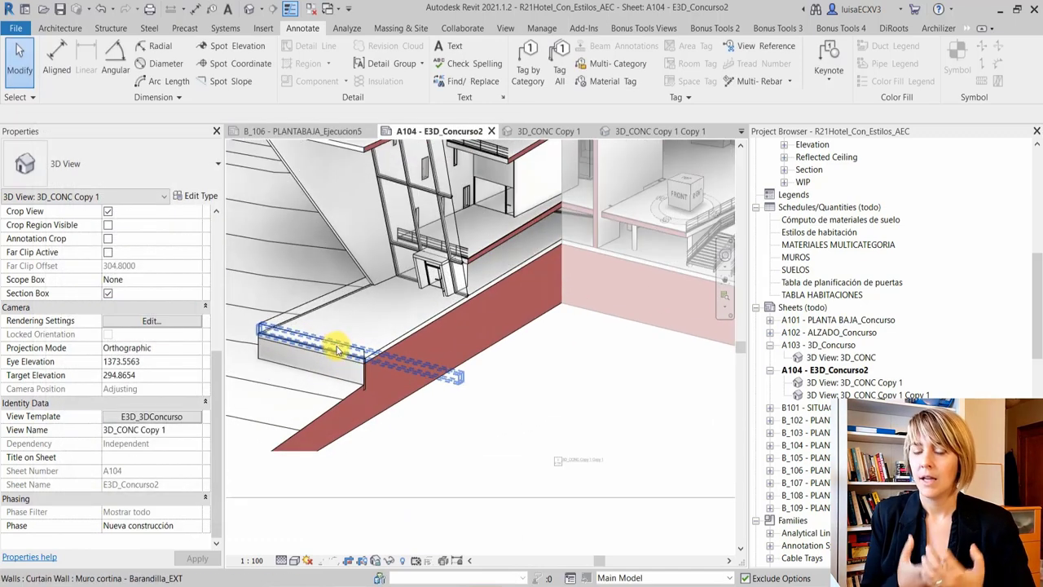
left_click(295, 560)
In the E3D_3DConcurso template's model overrides, set primary contour lines to light grey
left_click(175, 417)
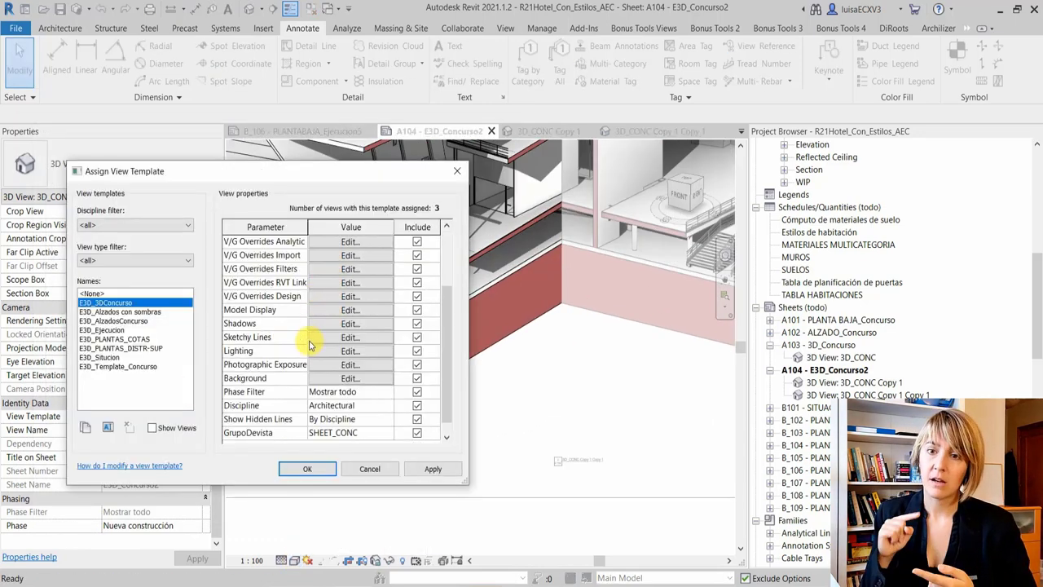
scroll(309, 345, "down", 1)
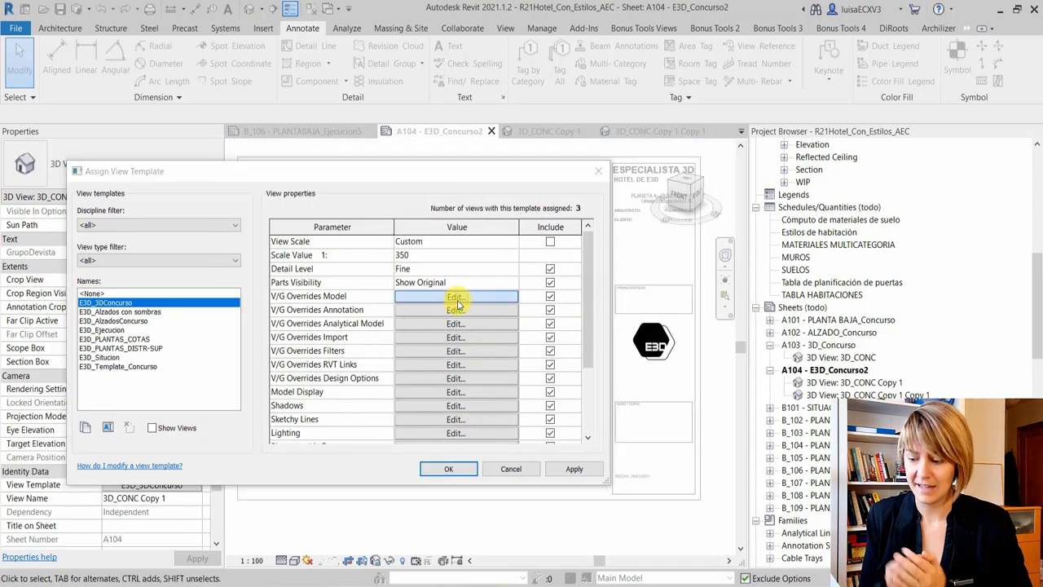
left_click(457, 298)
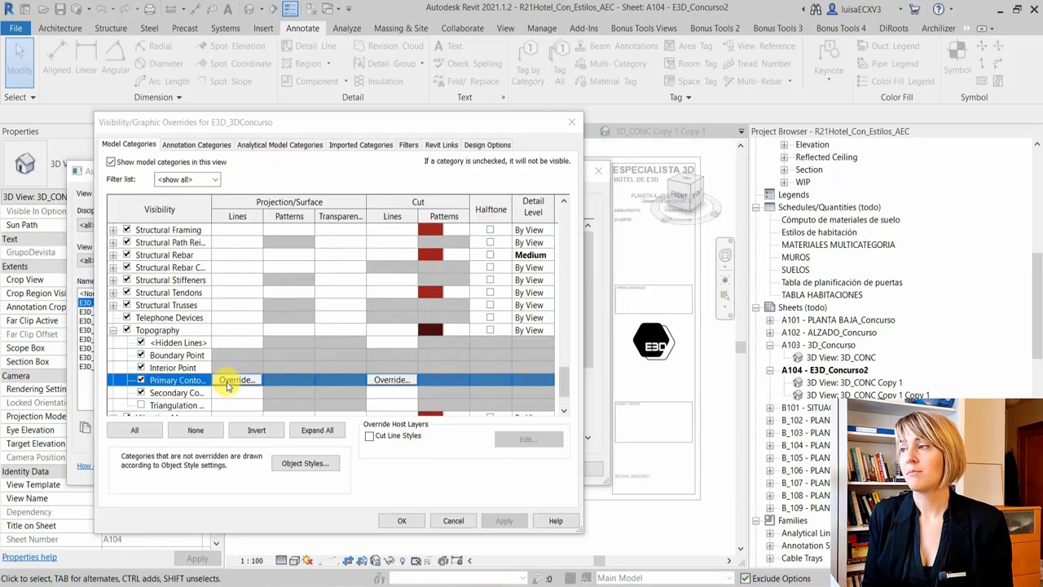
left_click(228, 380)
left_click(359, 316)
left_click(390, 448)
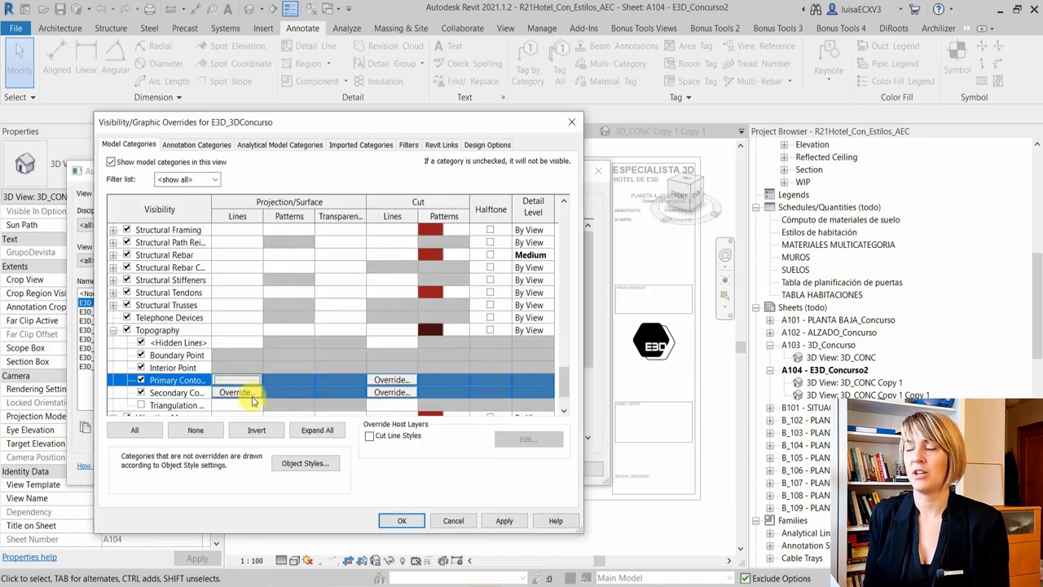
left_click(233, 393)
Set Topography Secondary Contours lines to RGB 227-227-227 and apply the template overrides
left_click(365, 323)
left_click(481, 236)
left_click(390, 447)
left_click(370, 380)
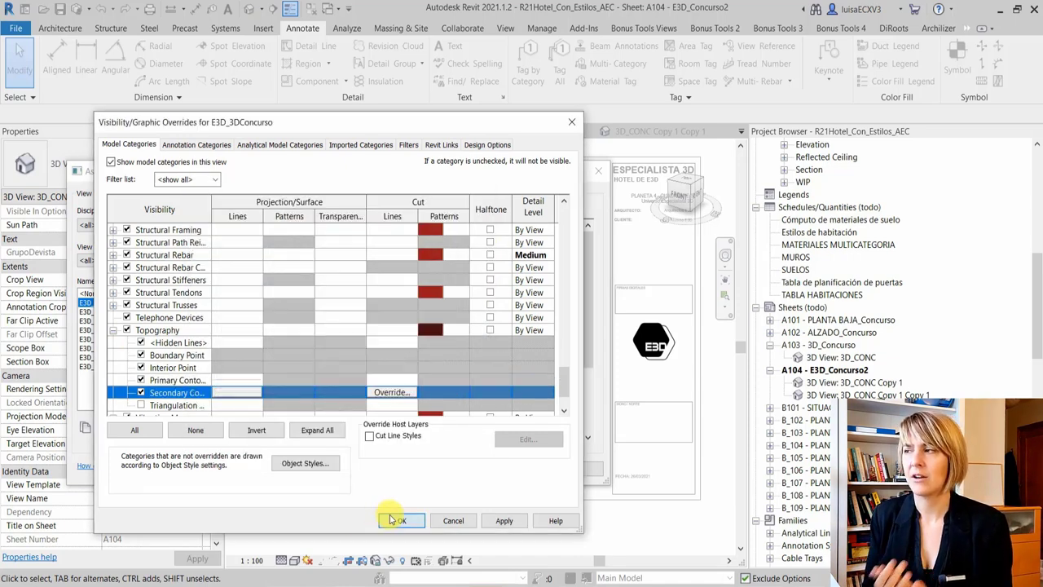
left_click(402, 519)
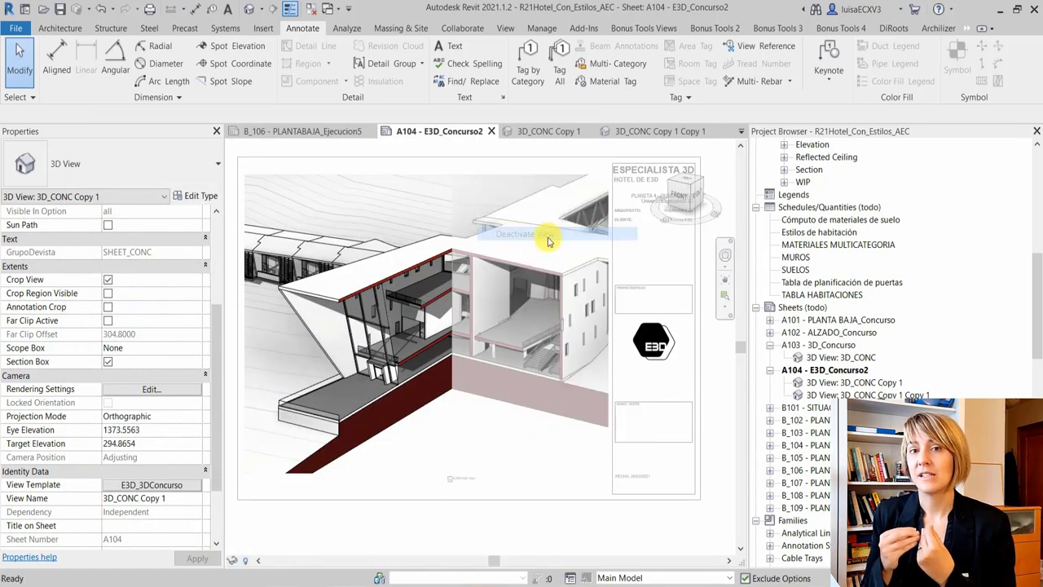
In 3D_CONC Copy 1 Copy 1, hide roof edges with Linework set to <Invisible lines>
double_click(698, 388)
left_click(540, 214)
double_click(531, 220)
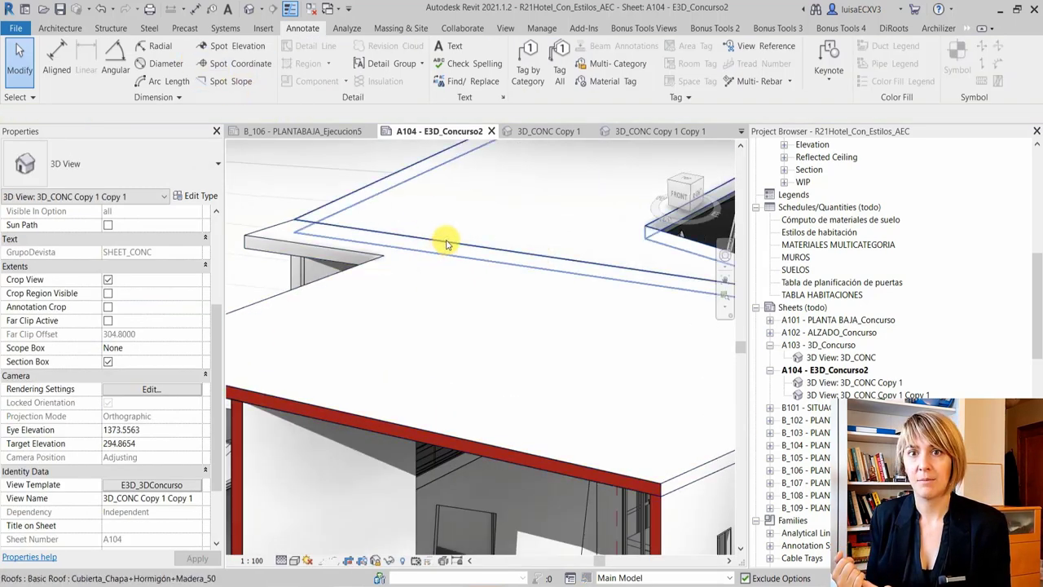
key("l")
key("w")
left_click(588, 69)
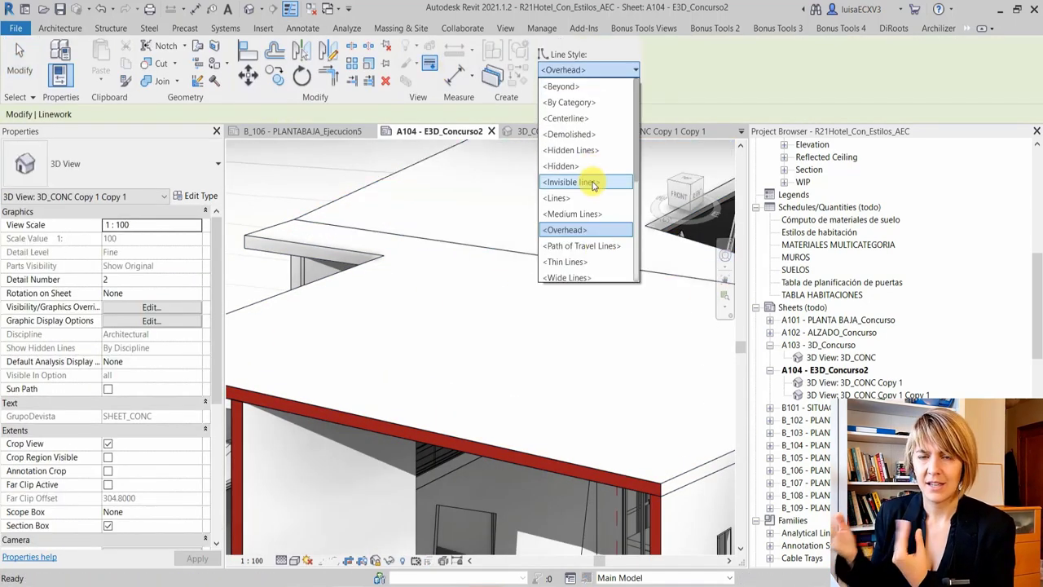
left_click(593, 184)
scroll(456, 255, "down", 5)
right_click(637, 248)
left_click(684, 272)
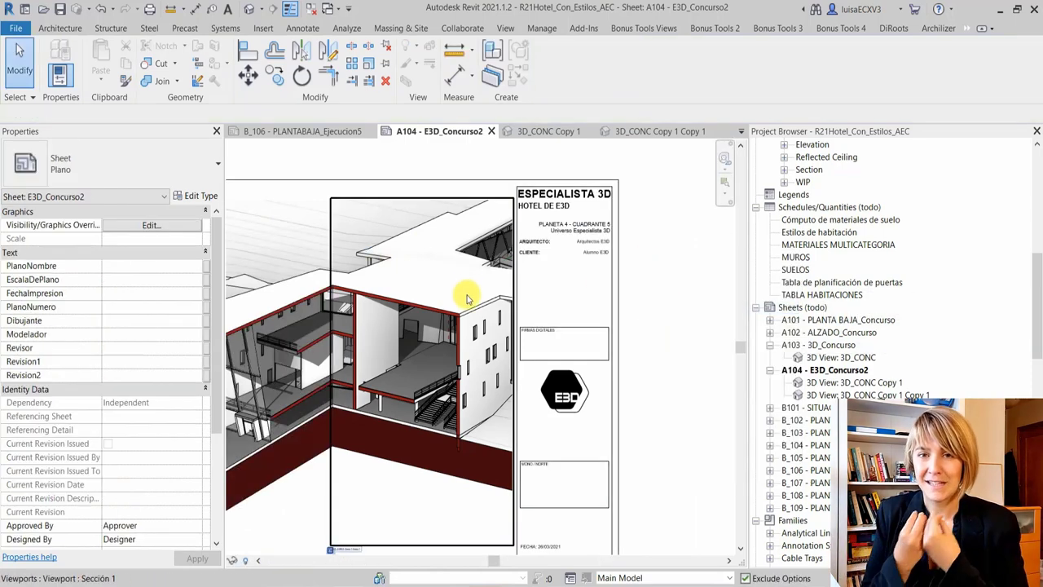
Reactivate the 3D view and resume Linework with invisible lines, zooming to find remaining roof edges
scroll(677, 269, "down", 3)
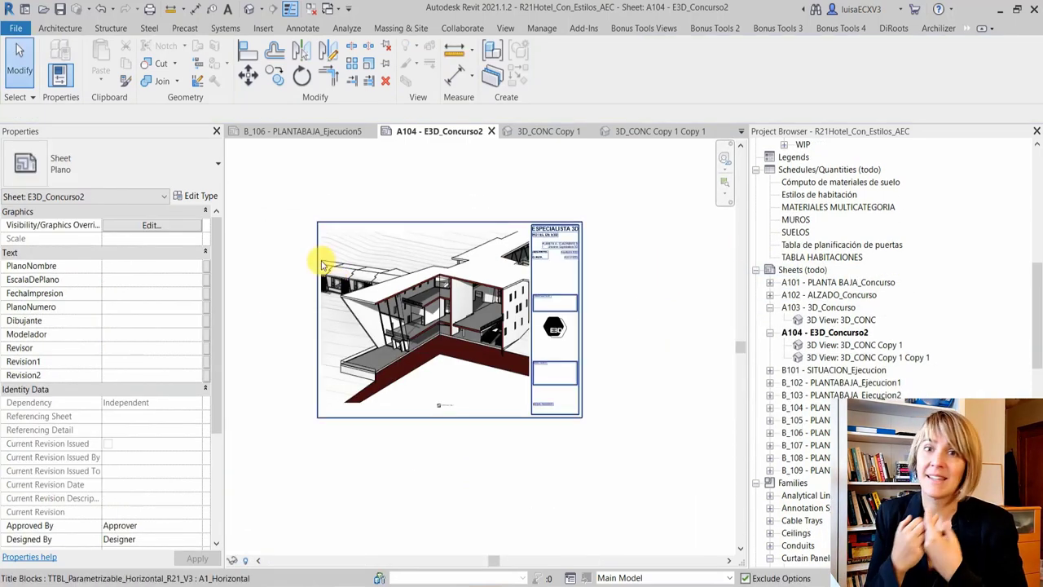
scroll(323, 264, "up", 5)
double_click(454, 318)
key("l")
key("w")
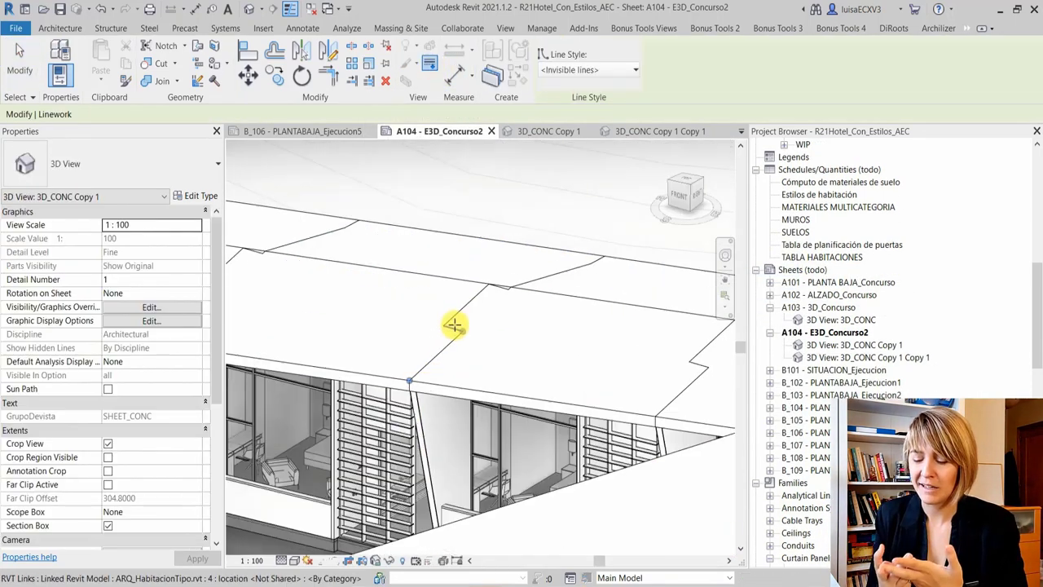
scroll(453, 325, "up", 2)
scroll(526, 266, "up", 3)
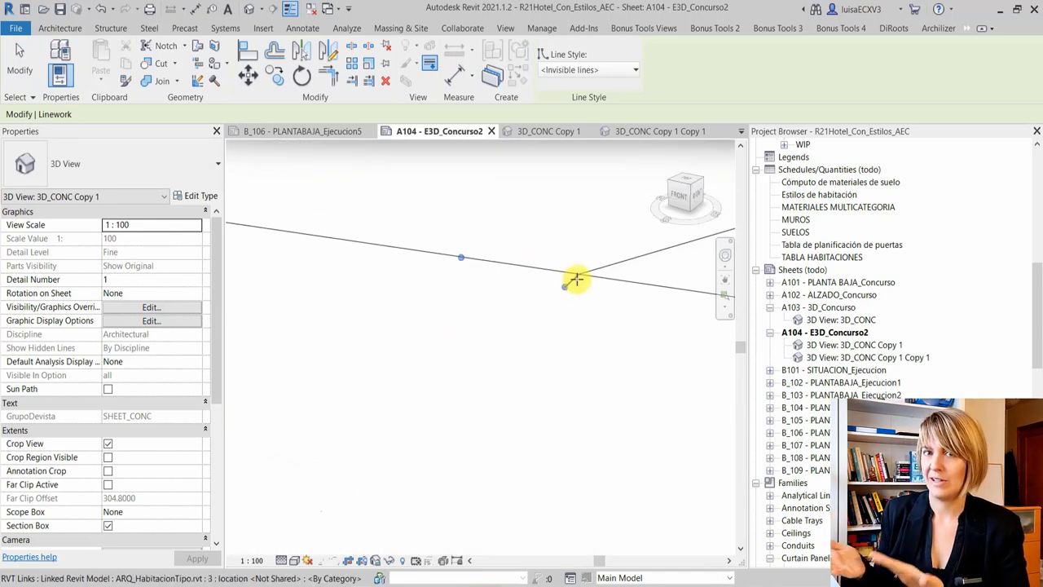
scroll(560, 285, "down", 3)
scroll(659, 233, "up", 3)
scroll(433, 326, "down", 1)
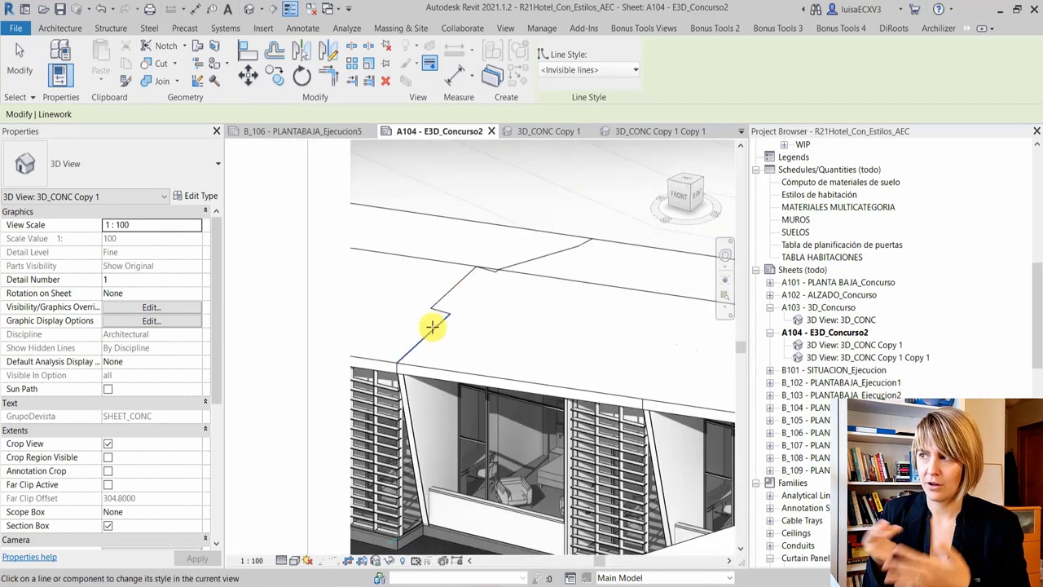
scroll(424, 339, "up", 1)
scroll(395, 310, "down", 1)
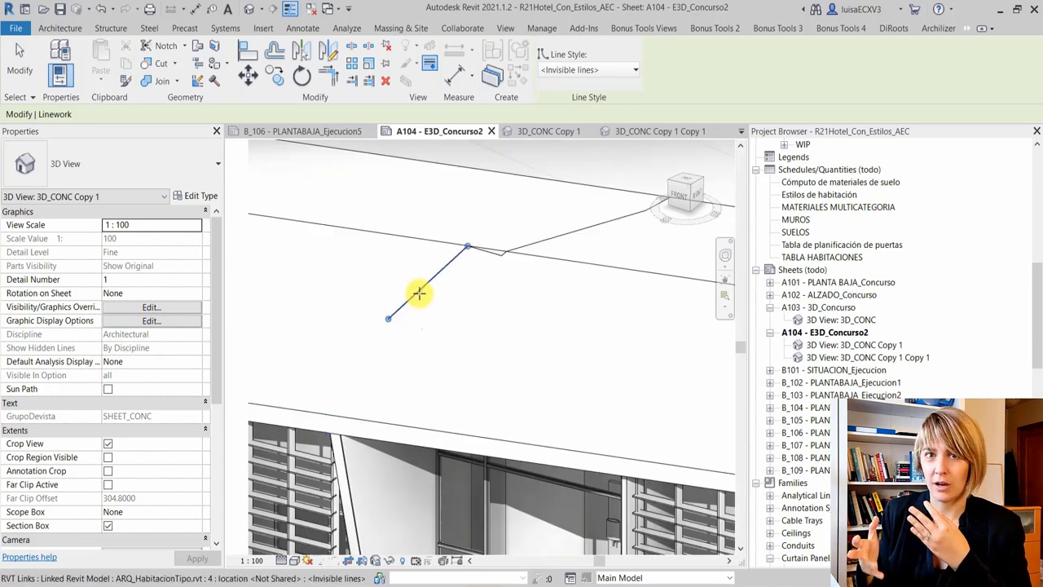
scroll(414, 291, "up", 2)
scroll(386, 218, "down", 1)
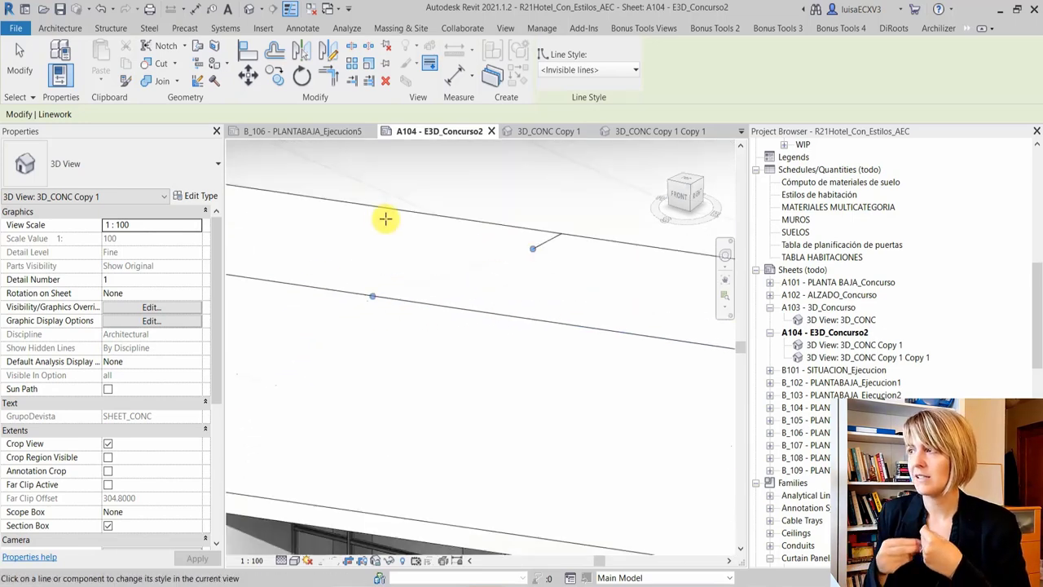
scroll(376, 261, "down", 2)
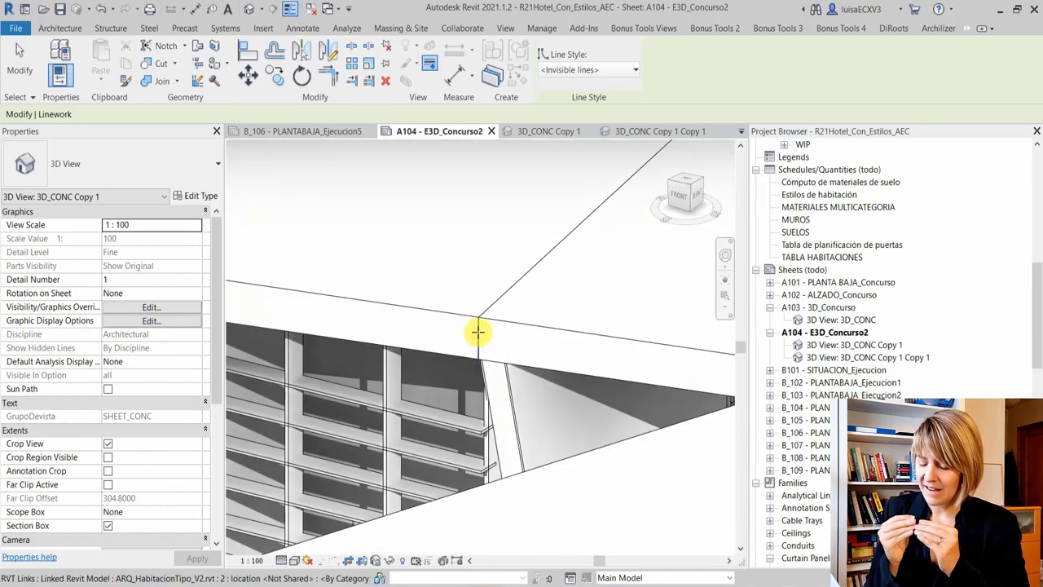
scroll(505, 285, "up", 3)
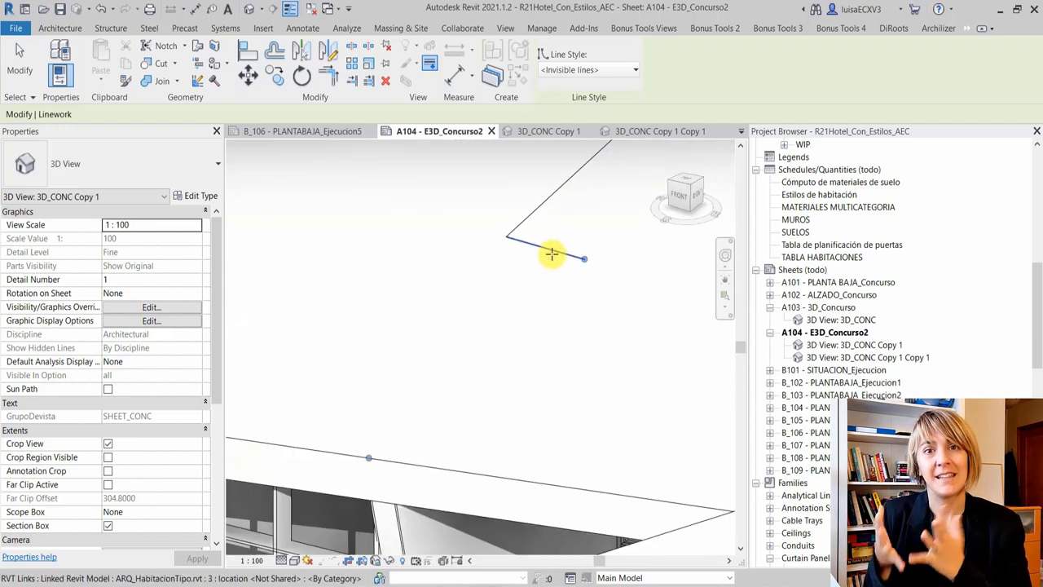
scroll(529, 214, "up", 2)
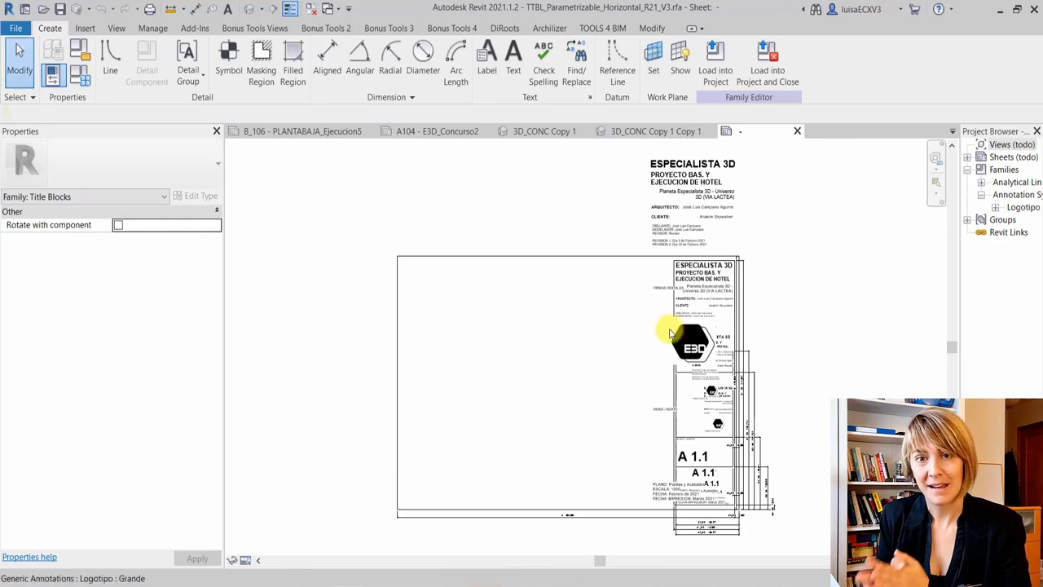
Save the title block family as ARHOT1_TTBL_Parametrizable_Horizontal_R21_V3
left_click(15, 28)
left_click(152, 191)
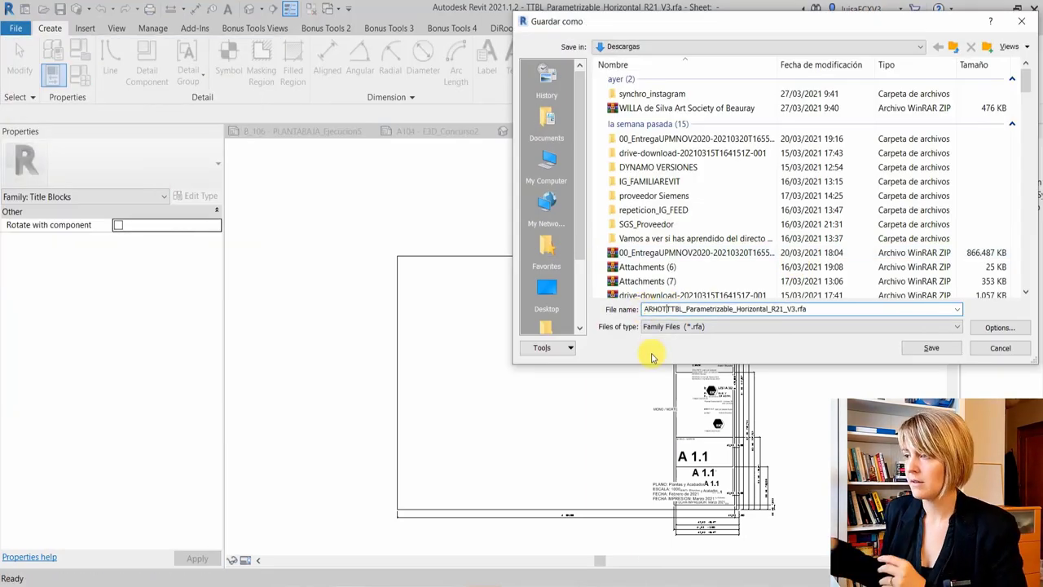
key("Return")
scroll(668, 383, "up", 2)
scroll(652, 399, "up", 3)
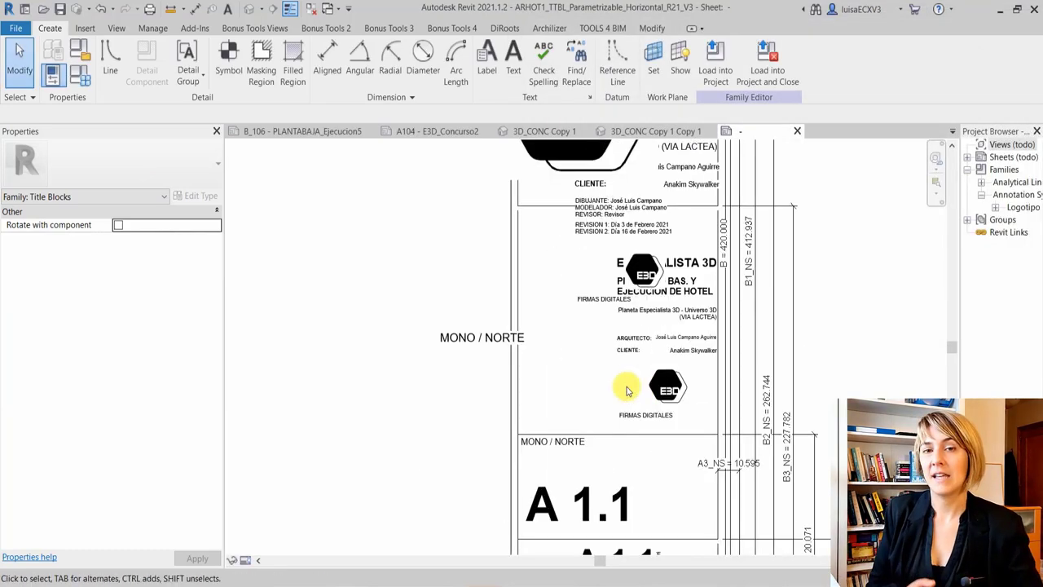
scroll(540, 307, "down", 2)
scroll(721, 298, "down", 1)
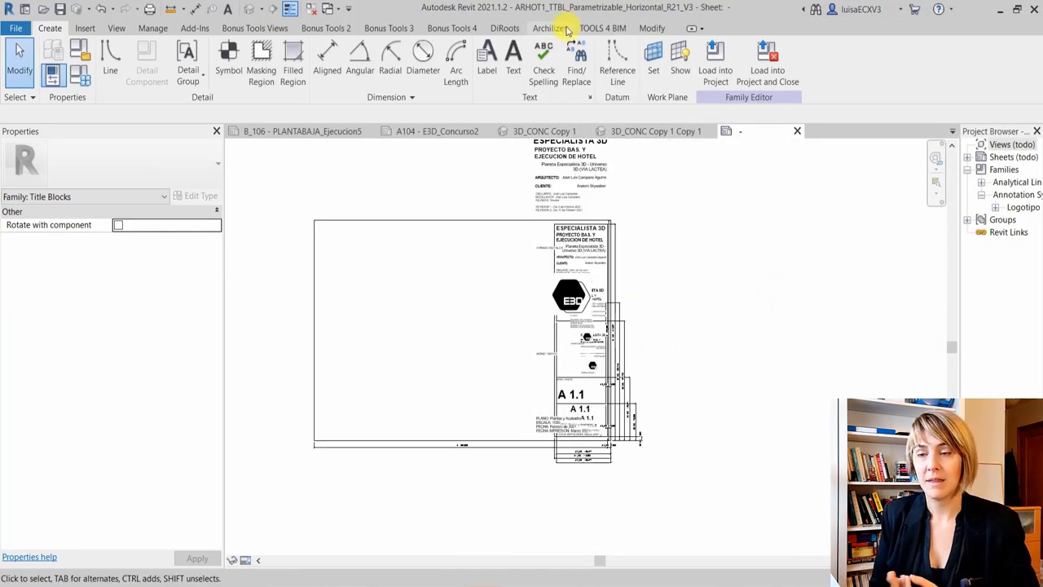
Return to the hotel project, widen the Project Browser and select sheet A101 - PLANTA BAJA_Concurso
left_click(716, 60)
left_click_drag(960, 371, 768, 370)
left_click(888, 285)
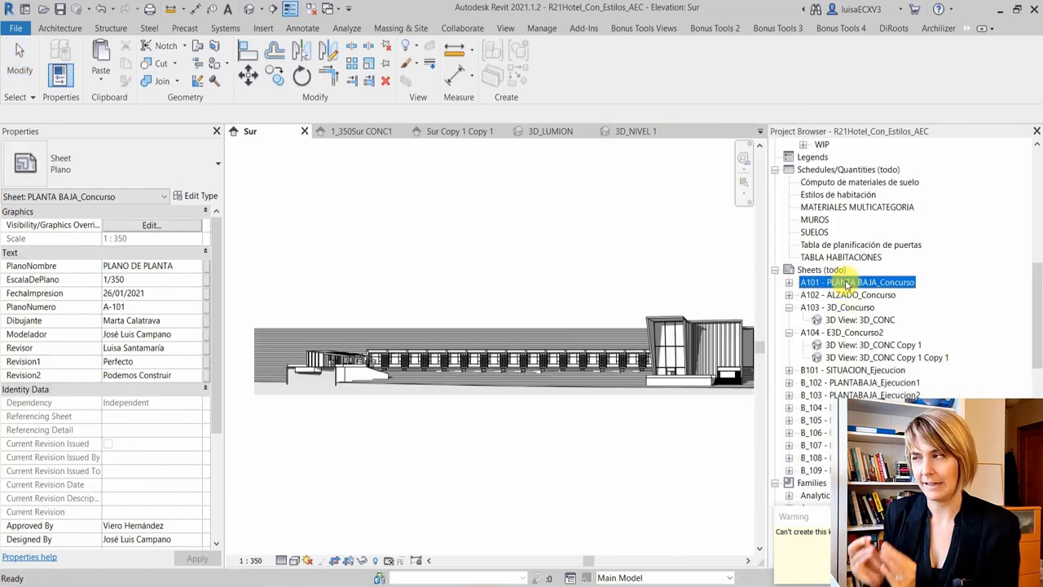
scroll(651, 334, "down", 2)
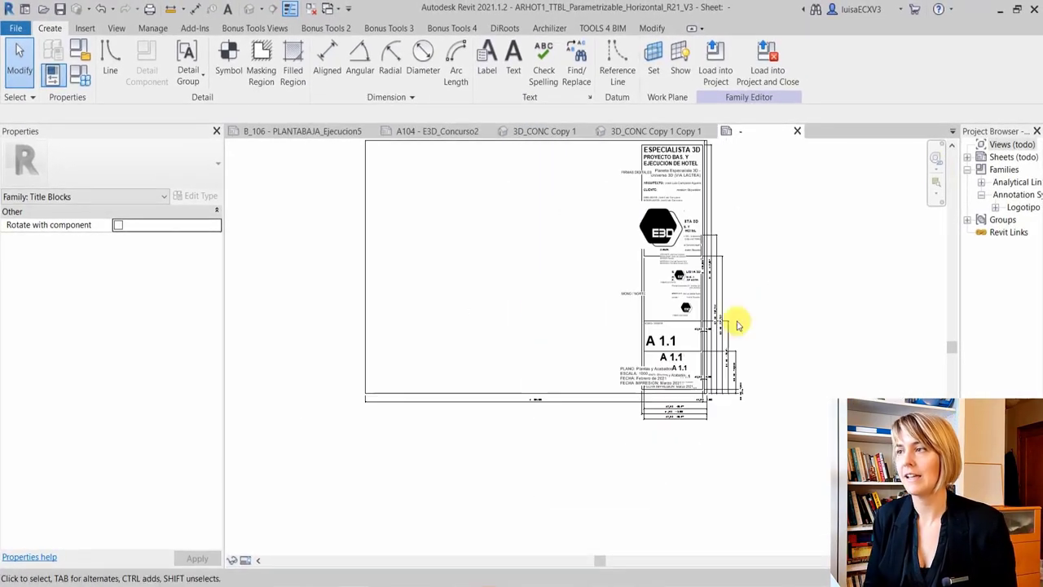
scroll(735, 321, "down", 1)
Load the ARHOT1 title block into the project and switch sheet B_102 to ARHOT1 A1_Horizontal
scroll(664, 345, "up", 1)
left_click(715, 60)
left_click(122, 163)
left_click(112, 231)
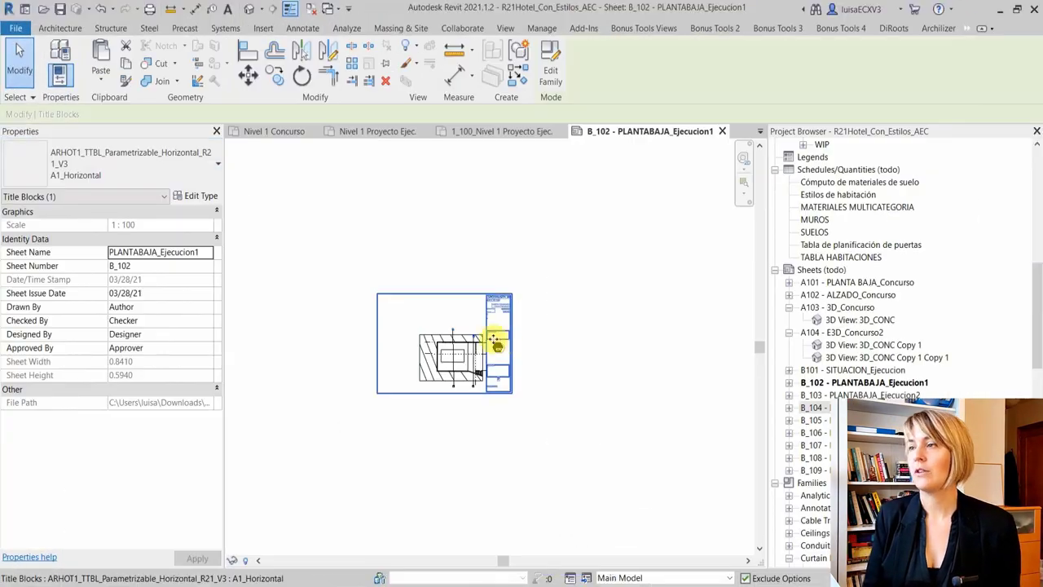
scroll(489, 338, "up", 2)
left_click(122, 163)
left_click(360, 308)
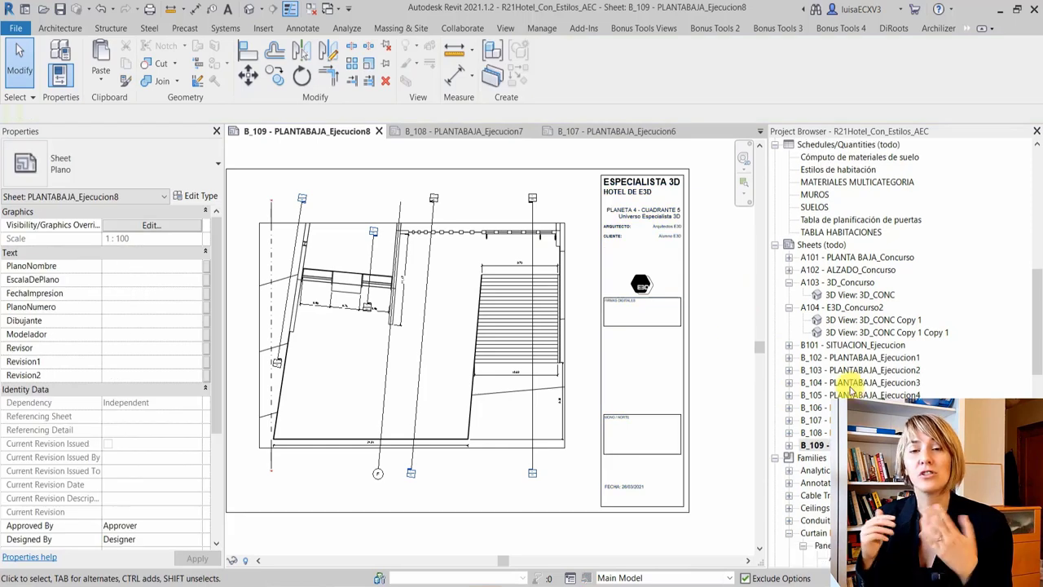
scroll(855, 211, "down", 5)
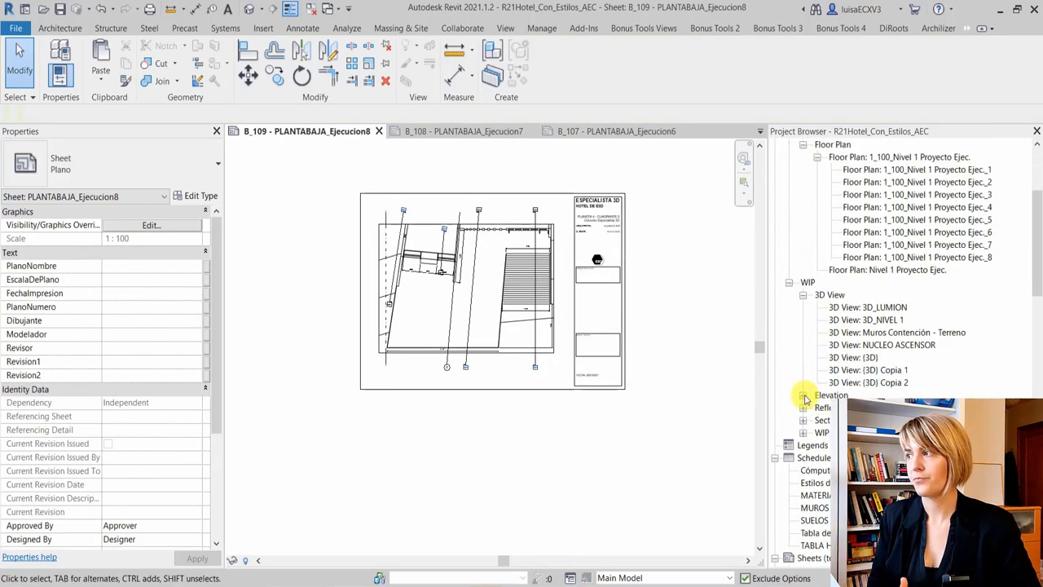
scroll(861, 298, "up", 3)
Create a new WIP-type floor plan for level Nivel 1
scroll(861, 298, "up", 2)
right_click(870, 319)
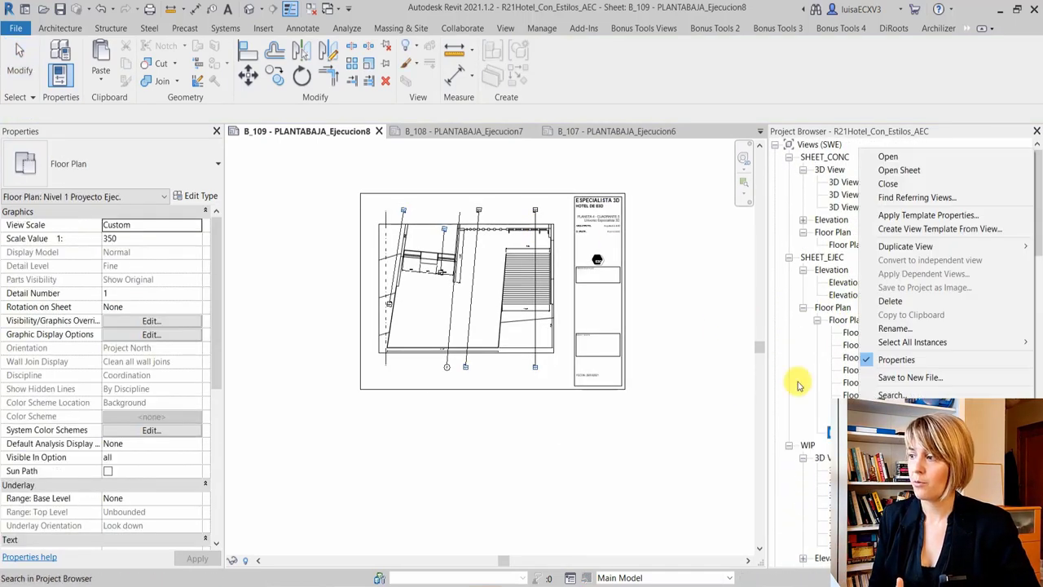
left_click(505, 27)
left_click(495, 46)
left_click(477, 69)
left_click(492, 179)
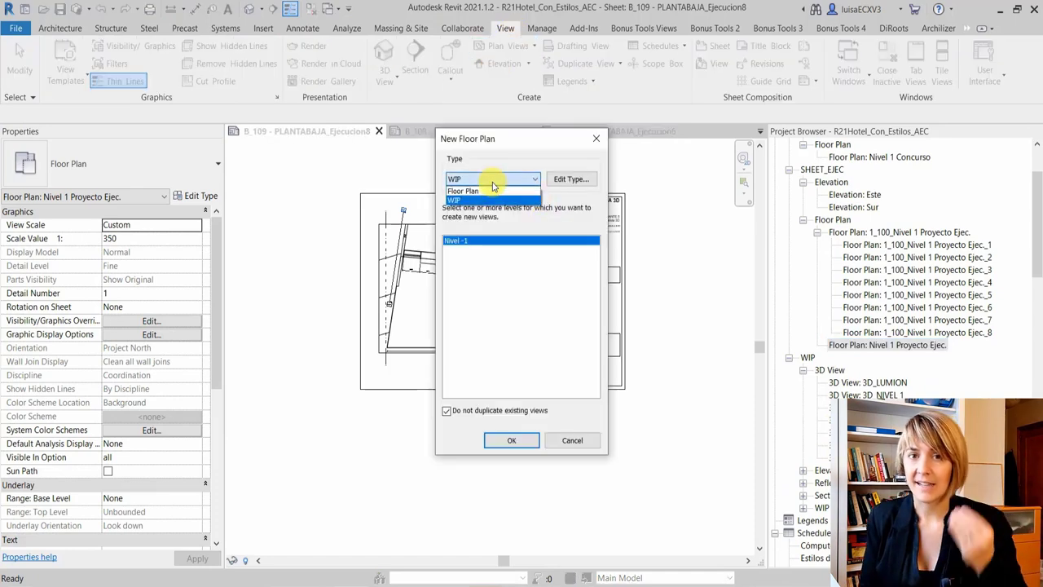
left_click(453, 200)
left_click(473, 240)
left_click(512, 440)
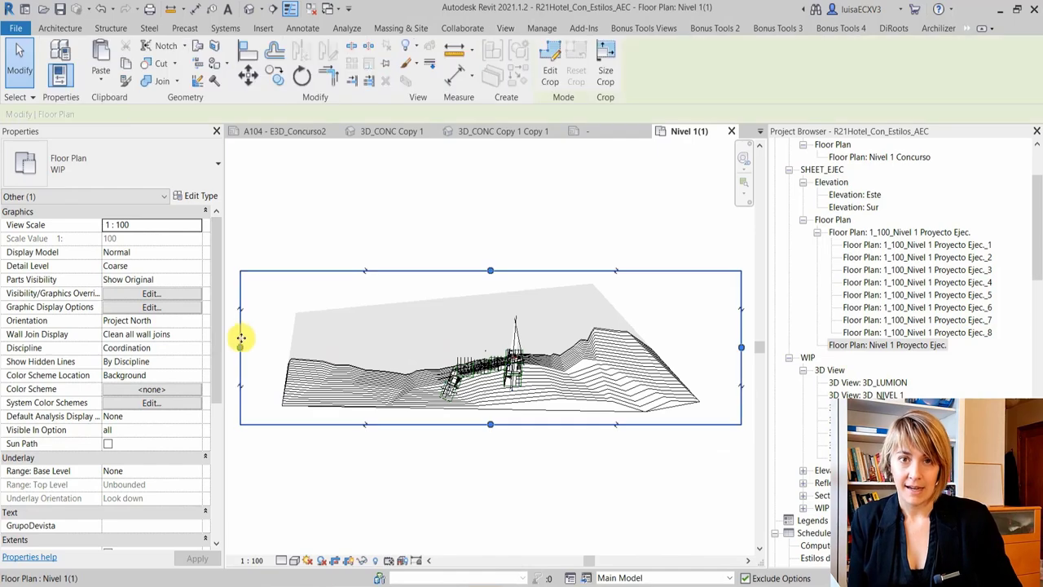
Drag the new plan's crop region edges inward tightly around the site
left_click(241, 337)
left_click_drag(735, 350, 675, 350)
left_click_drag(494, 275, 481, 339)
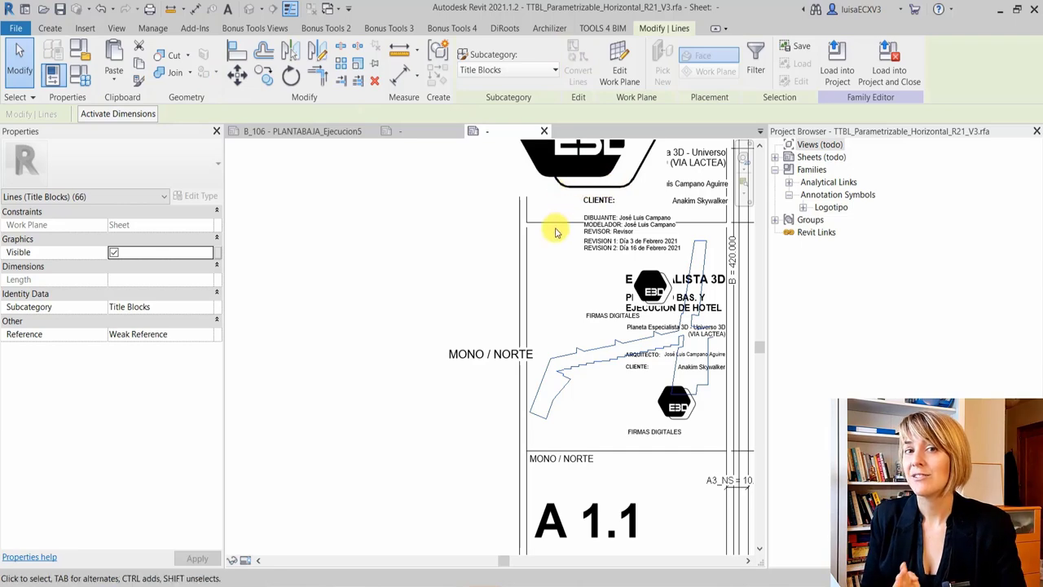
Start a new family from the English Annotations Metric Generic Annotation template
left_click(16, 28)
left_click(159, 132)
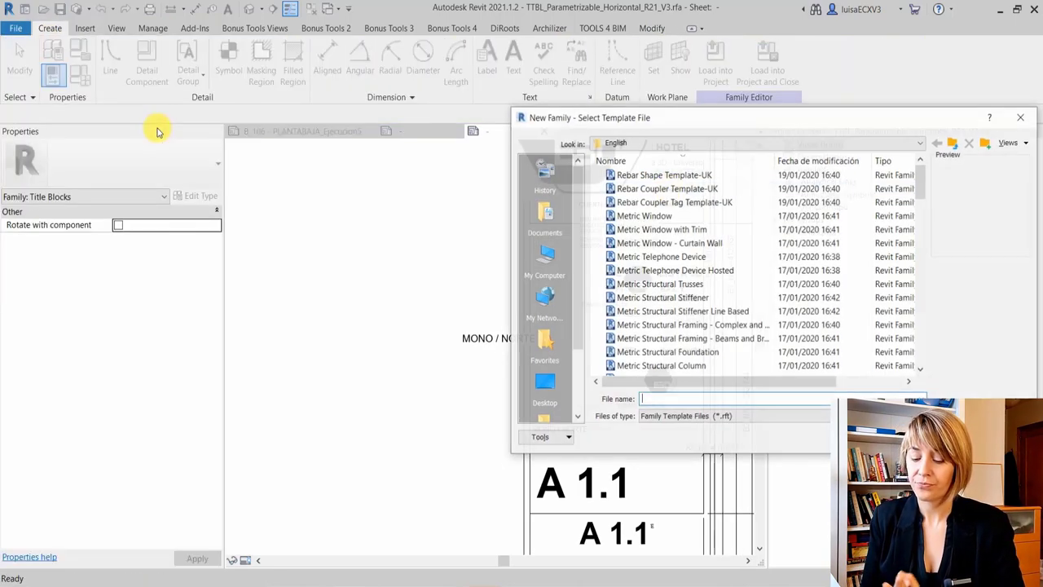
left_click(952, 142)
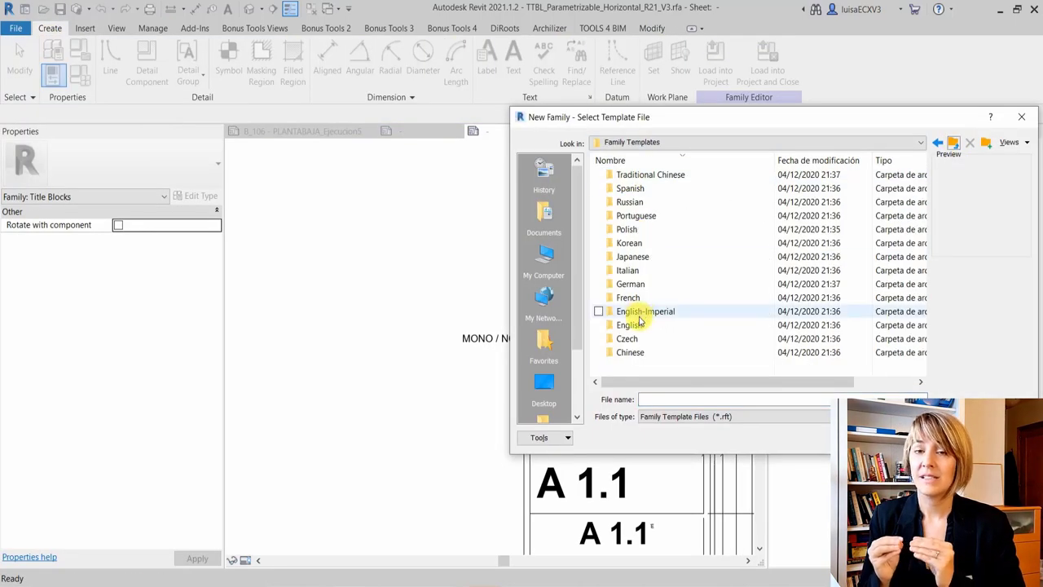
double_click(629, 324)
scroll(628, 269, "down", 5)
double_click(634, 366)
scroll(636, 244, "down", 2)
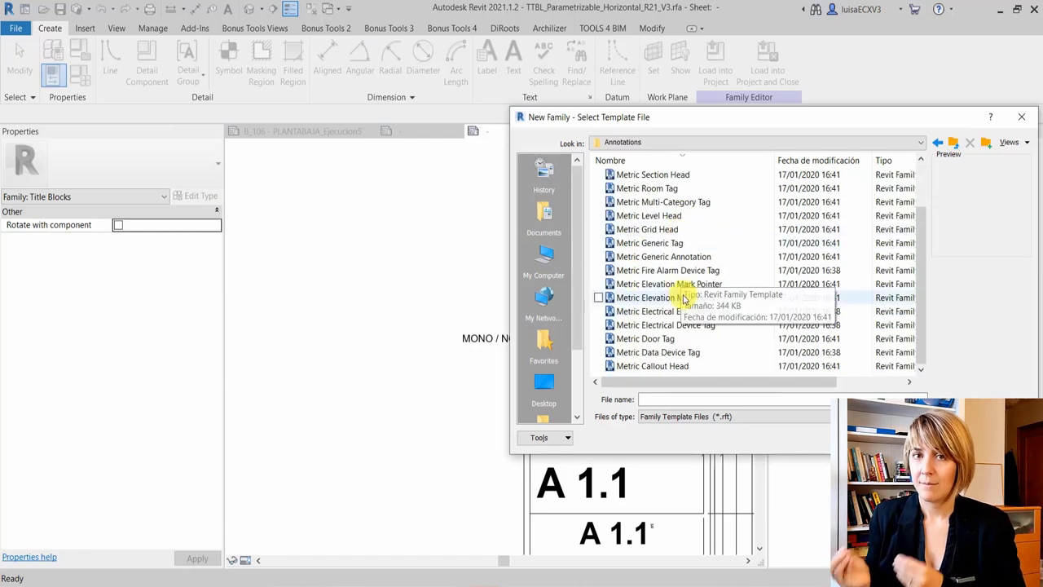
left_click(663, 256)
left_click(869, 390)
Paste the copied building outline and move its corner onto the reference plane intersection
left_click(114, 77)
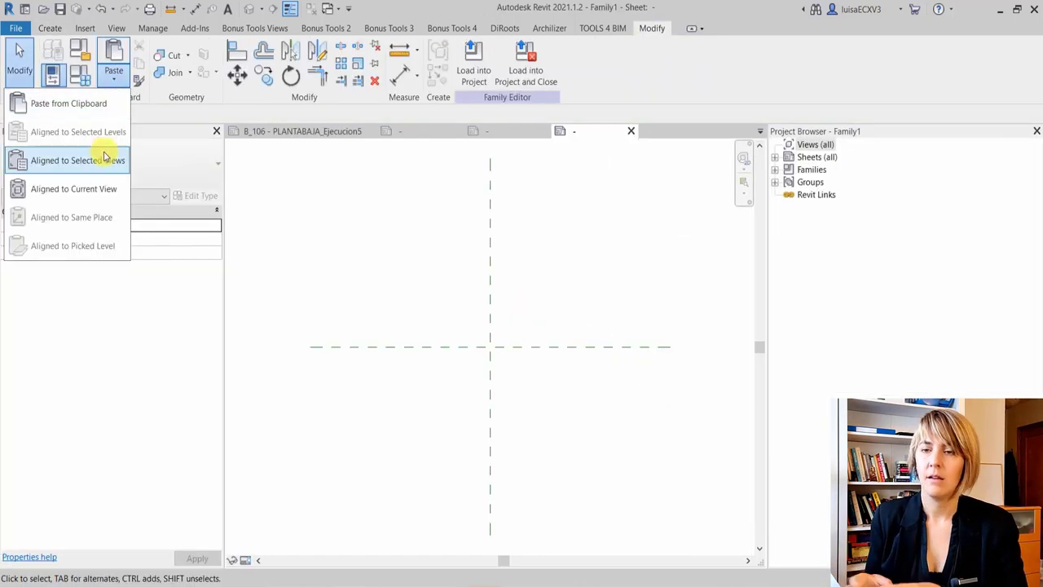
left_click(104, 160)
key("m")
key("v")
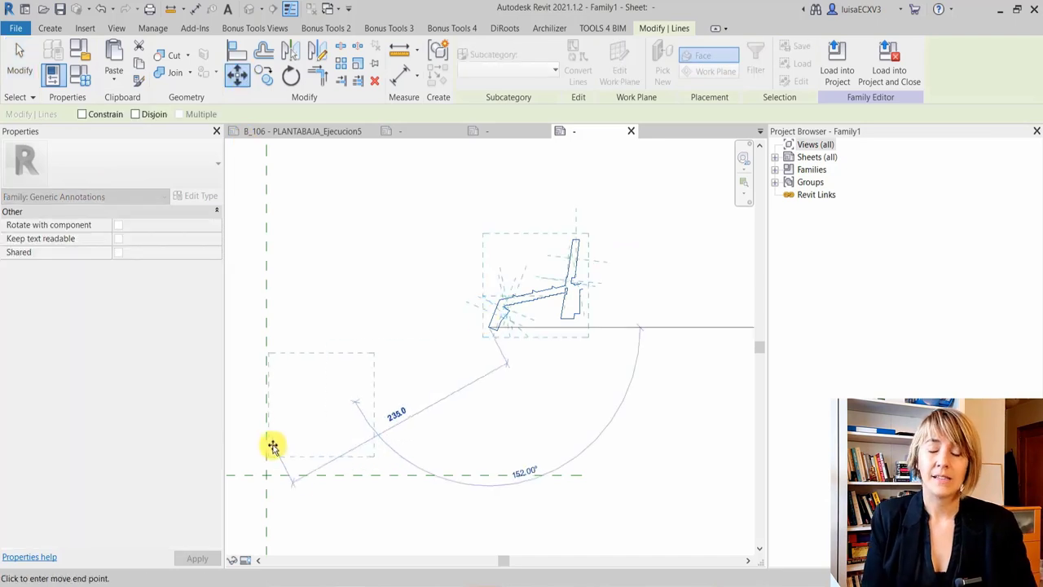
left_click(273, 446)
key("Escape")
scroll(495, 426, "up", 3)
scroll(495, 426, "down", 3)
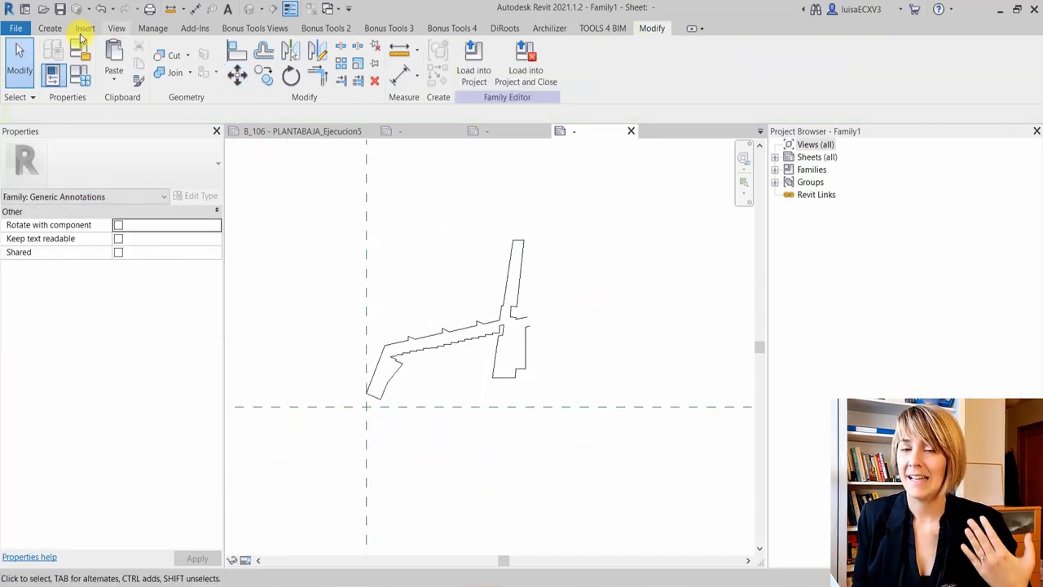
Start and cancel the Line tool, then begin saving the new annotation family
left_click(50, 28)
left_click(109, 51)
scroll(522, 318, "down", 2)
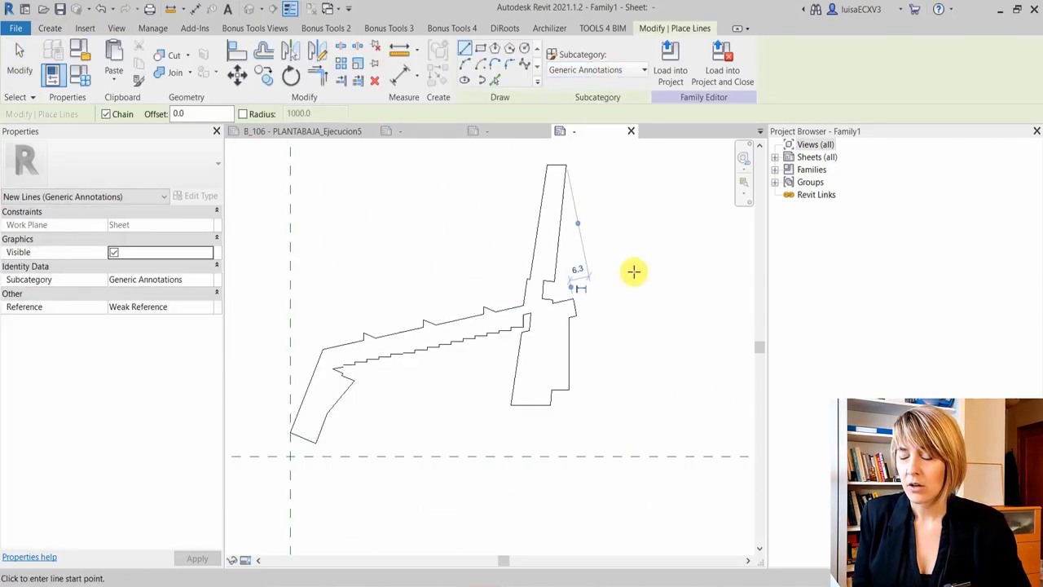
key("Escape")
key("Escape")
key("Escape")
scroll(484, 339, "up", 3)
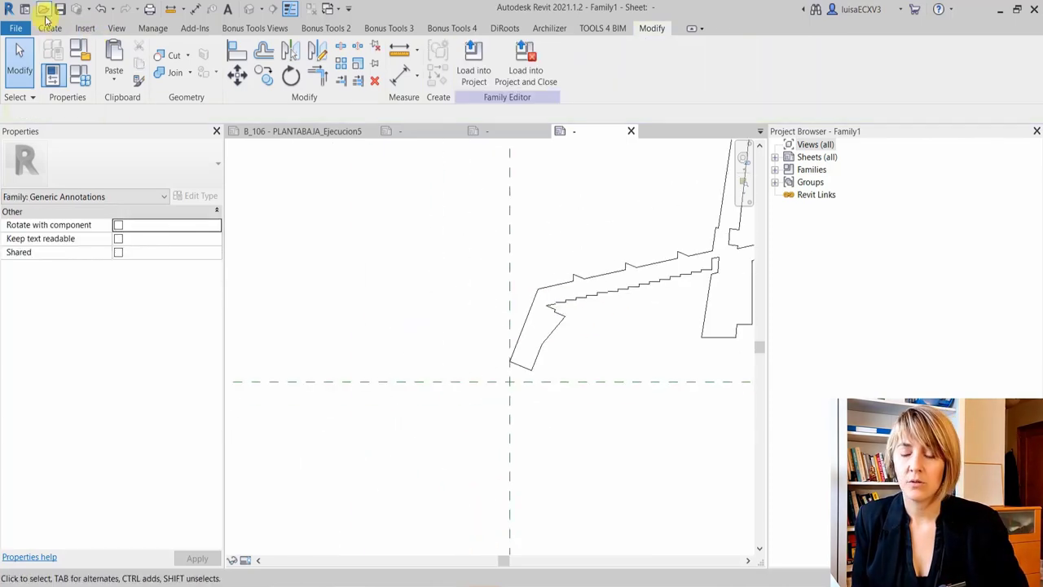
left_click(59, 9)
Save the family as MONO and print sheet A104 to Wondershare PDFelement as a separate PDF
type("MONO")
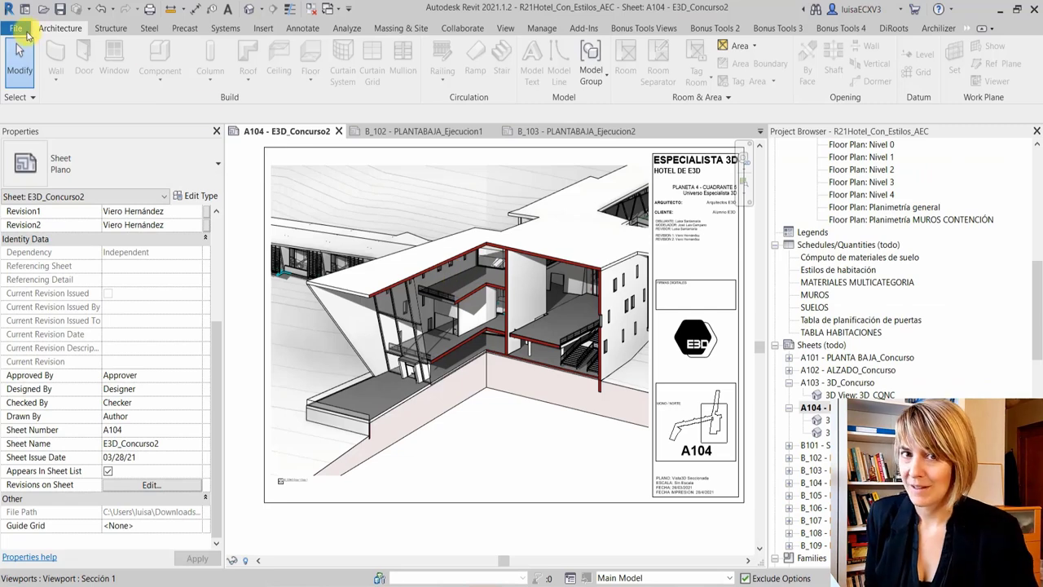
left_click(18, 29)
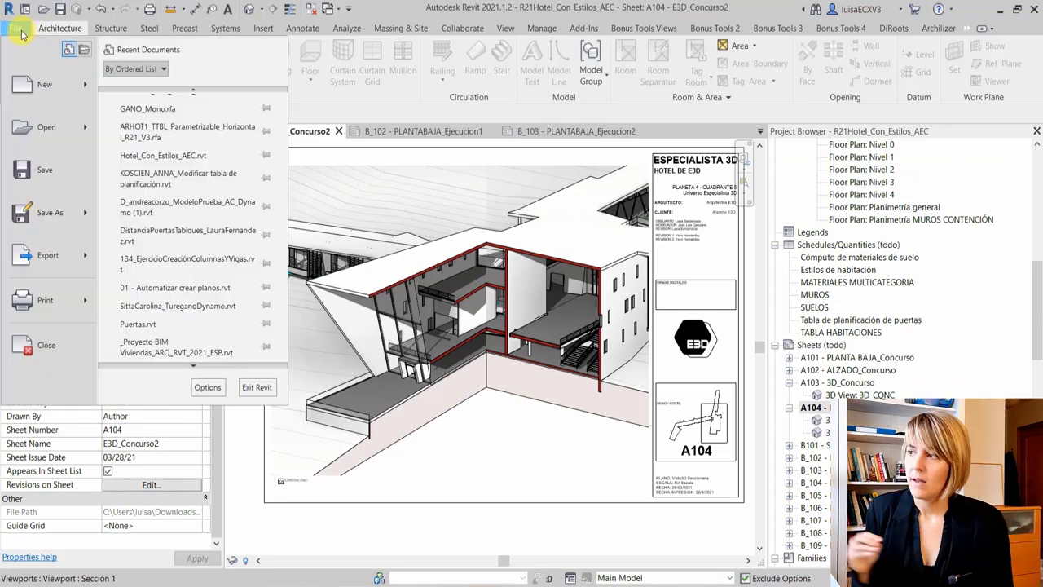
left_click(45, 299)
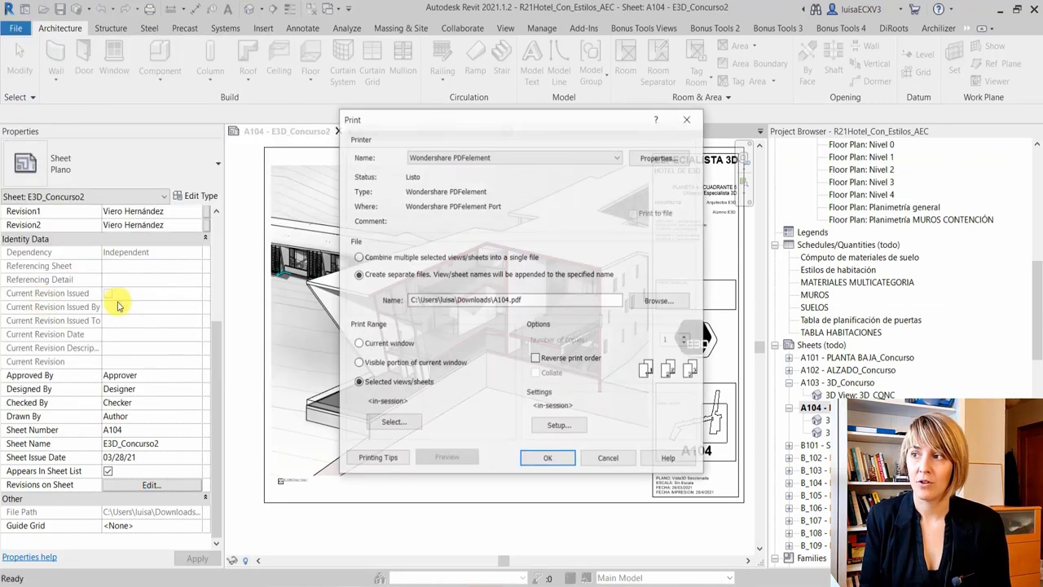
left_click(562, 453)
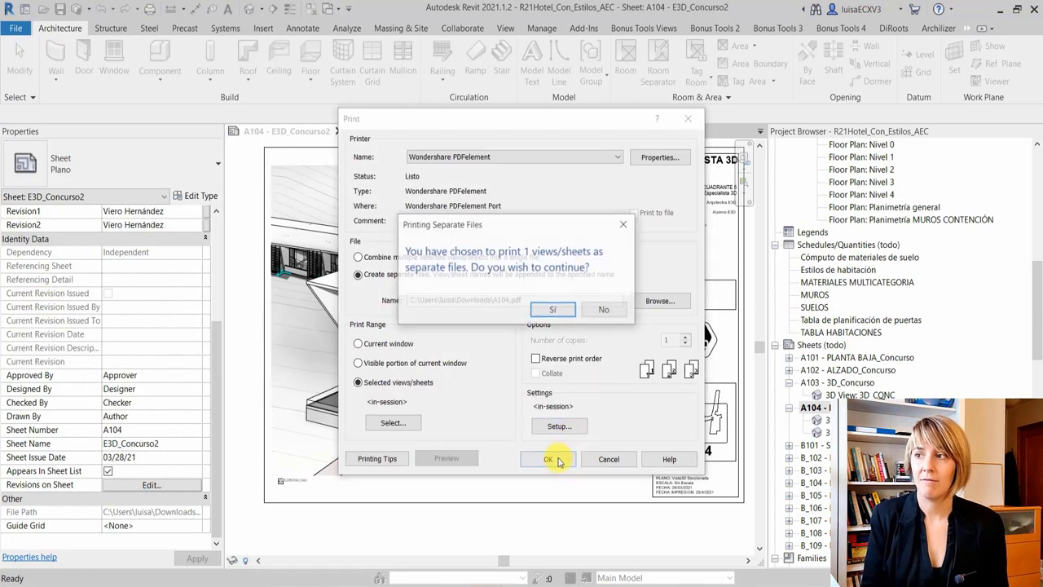
left_click(542, 307)
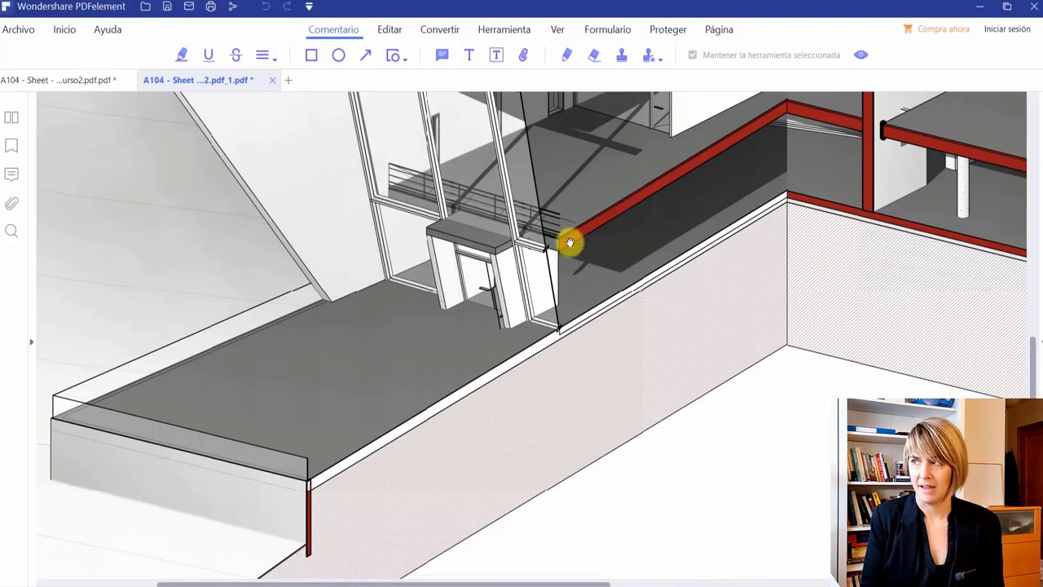
Pan and zoom the A104 PDF, from sectioned-building close-ups out to the whole titled sheet
left_click_drag(707, 228, 439, 394)
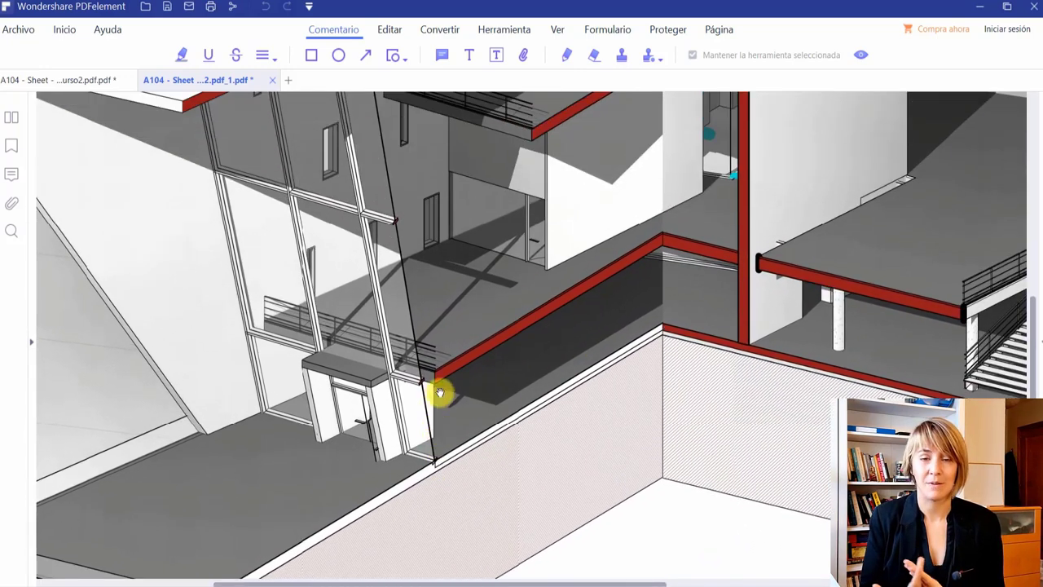
scroll(447, 328, "down", 5)
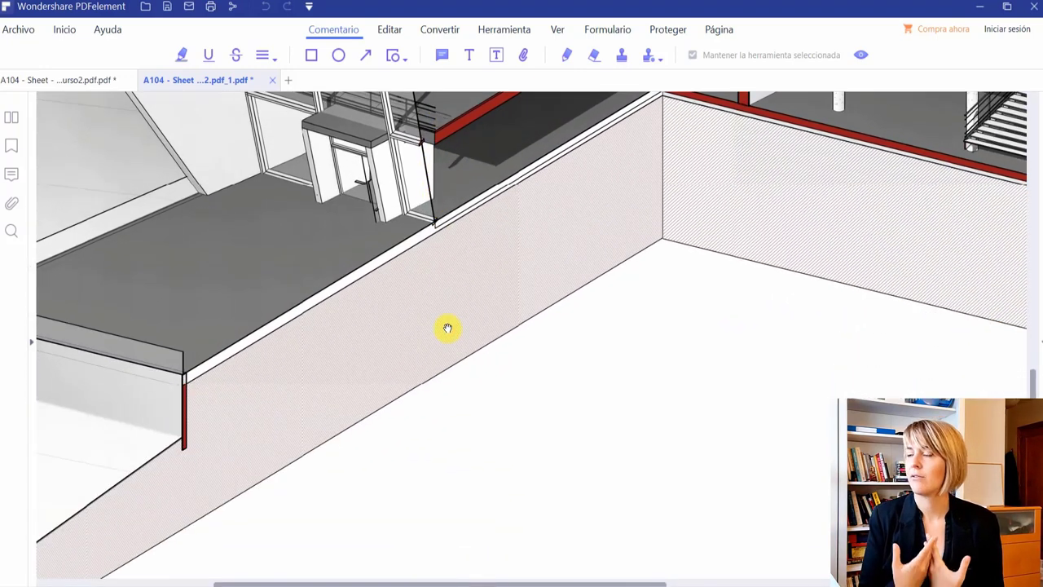
scroll(448, 328, "up", 3)
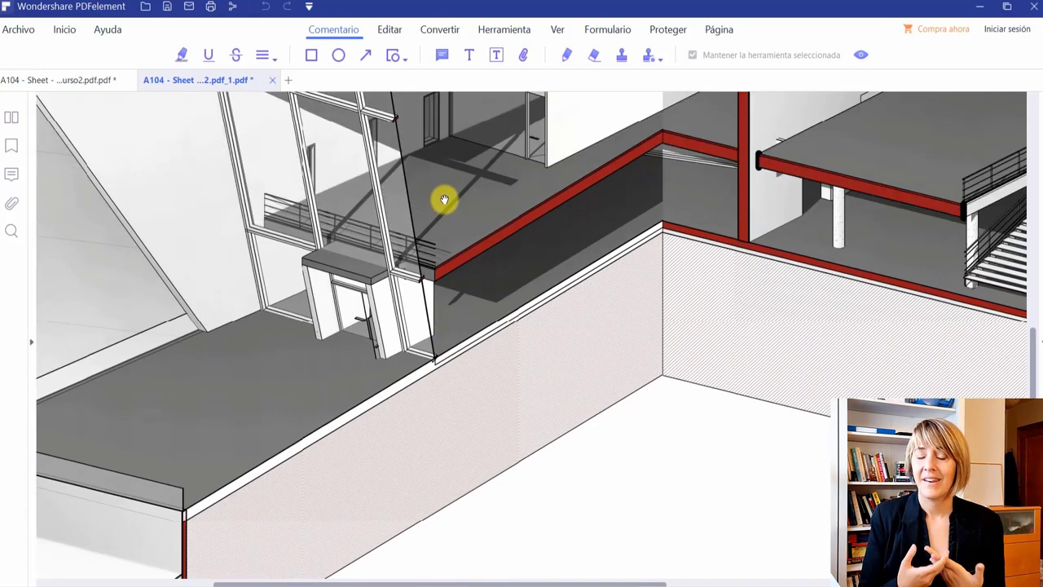
scroll(410, 182, "down", 2)
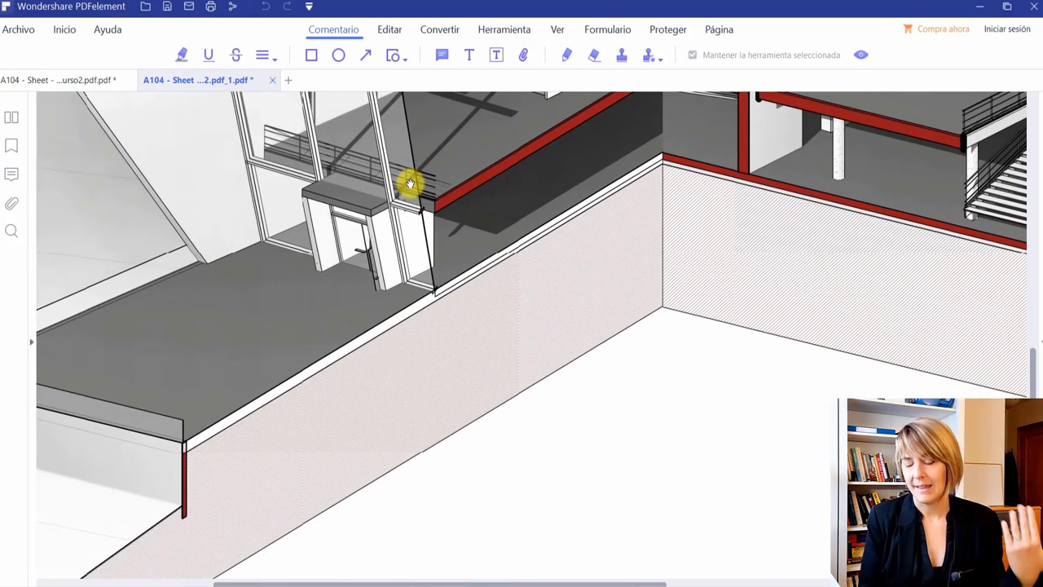
scroll(410, 182, "down", 1, "ctrl")
scroll(410, 184, "down", 1, "ctrl")
scroll(409, 186, "down", 1, "ctrl")
scroll(410, 188, "down", 1, "ctrl")
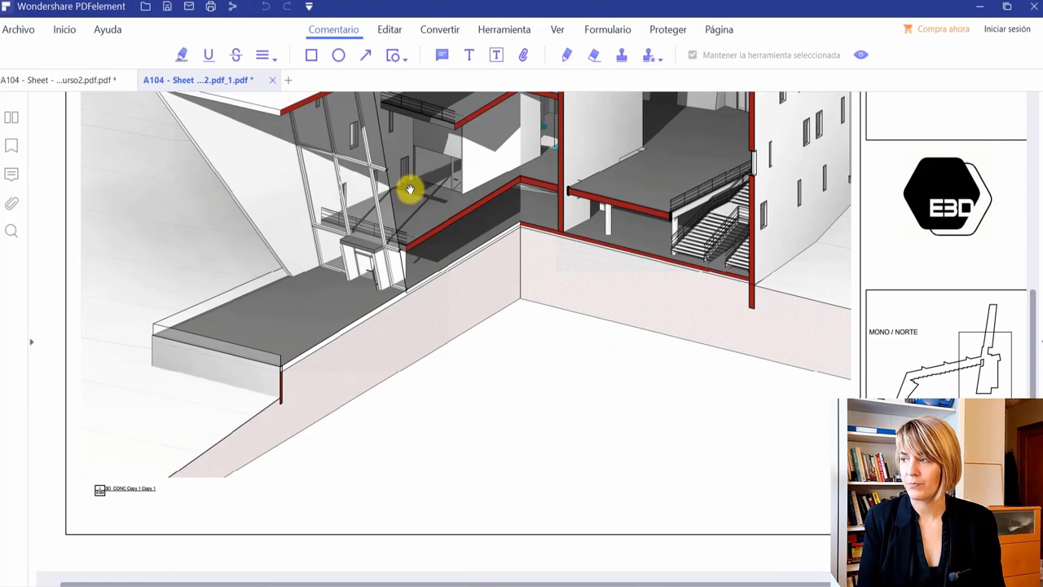
scroll(360, 330, "up", 1, "ctrl")
scroll(330, 327, "up", 1, "ctrl")
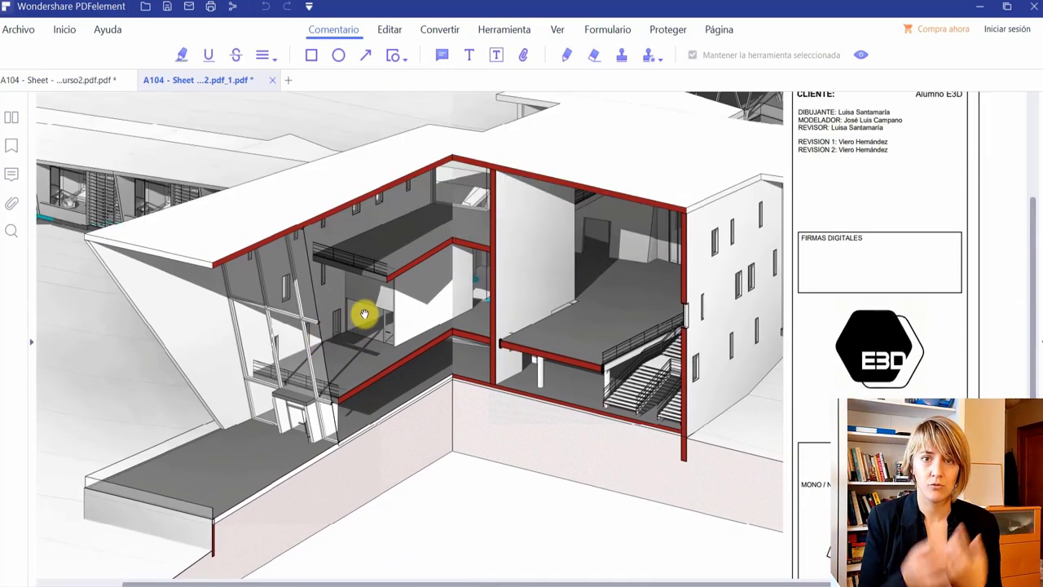
scroll(376, 284, "down", 3, "ctrl")
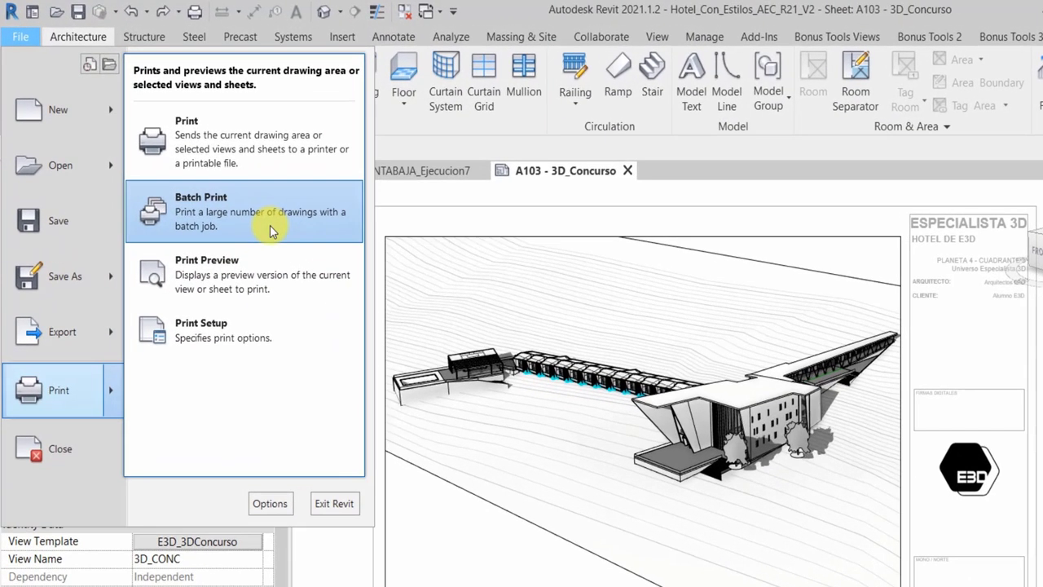
Batch print all 13 sheets, A101 through B_109, and accept the information notice
left_click(269, 225)
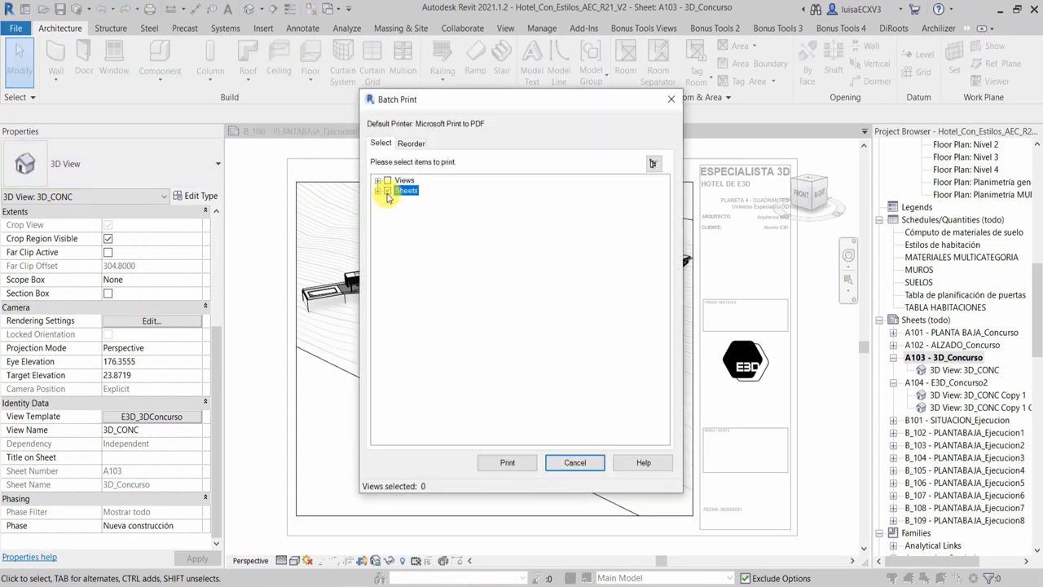
left_click(377, 191)
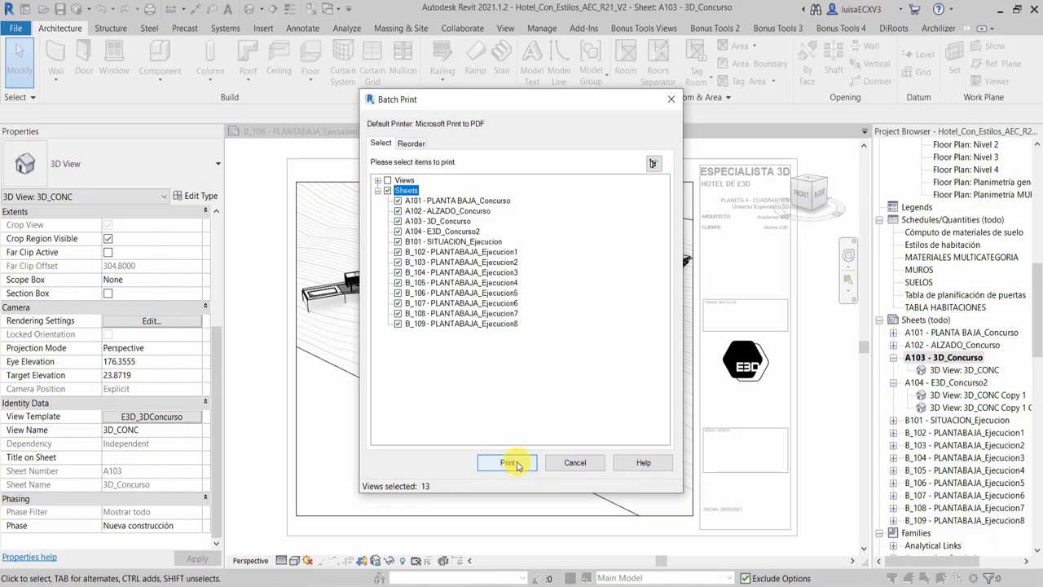
left_click(519, 466)
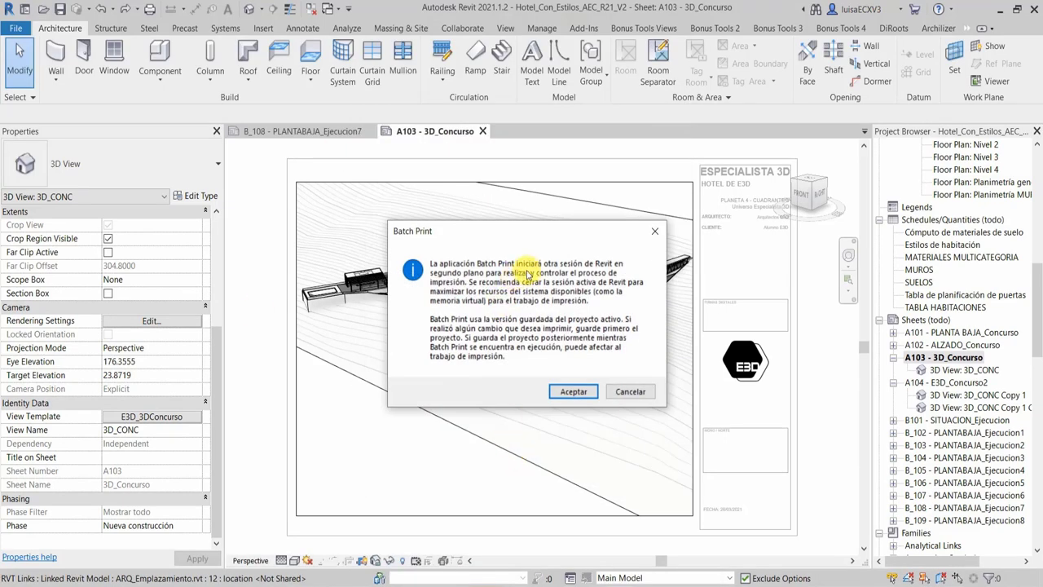
left_click(572, 392)
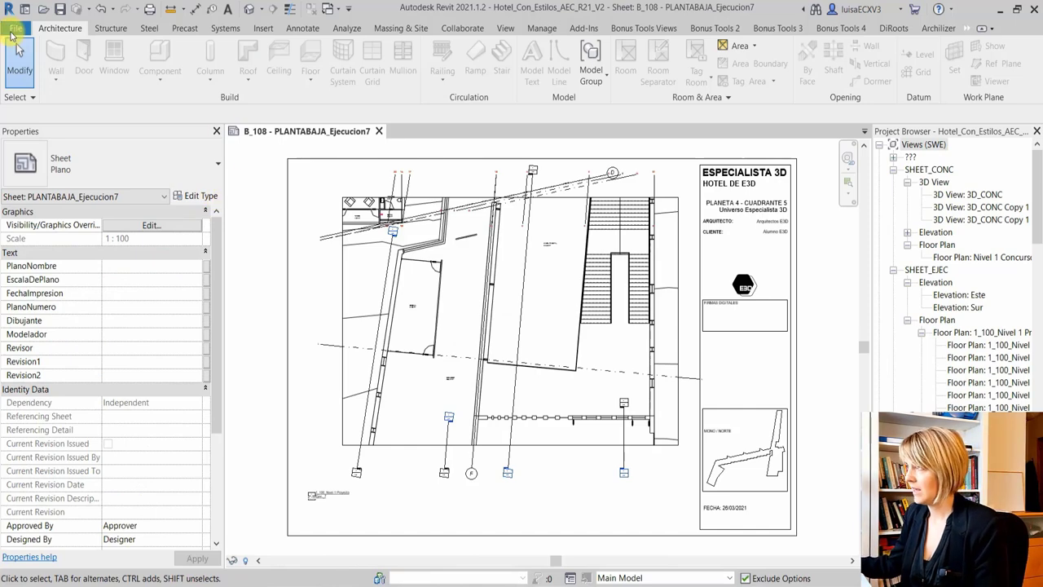
Print the chosen sheet set to Microsoft Print to PDF as one combined file named 'todo'
left_click(11, 30)
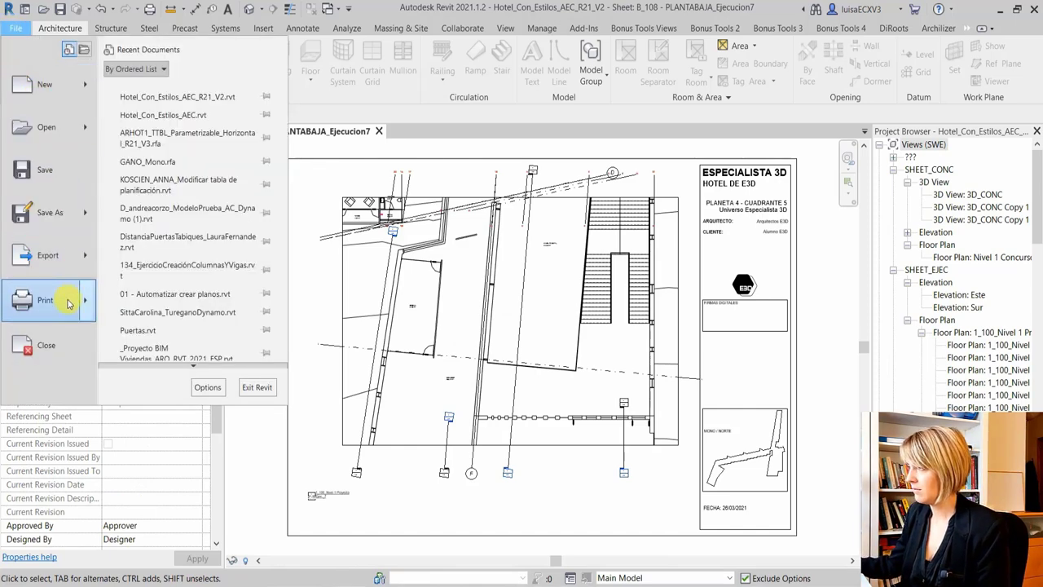
left_click(158, 107)
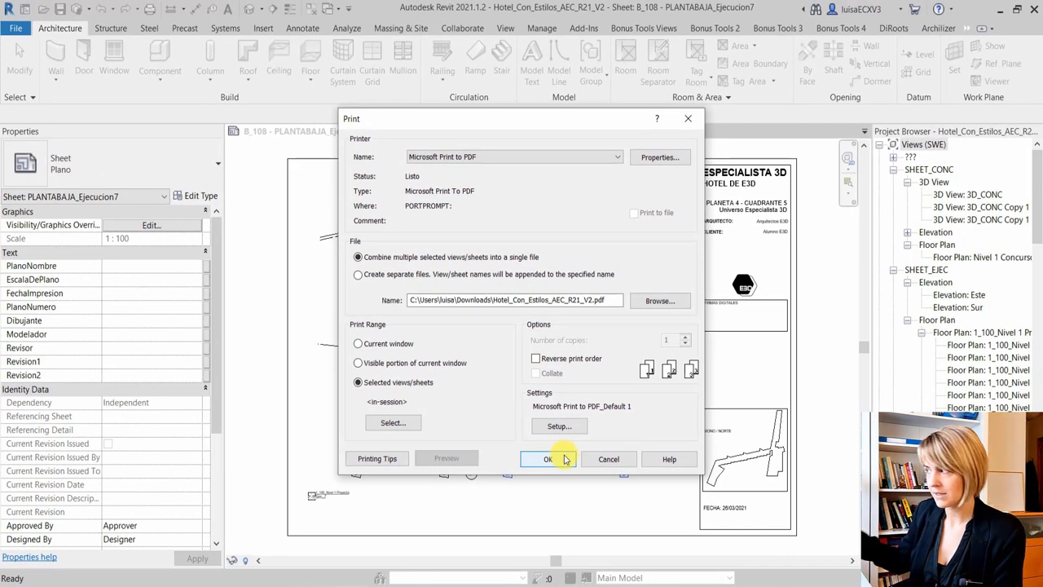
left_click(393, 422)
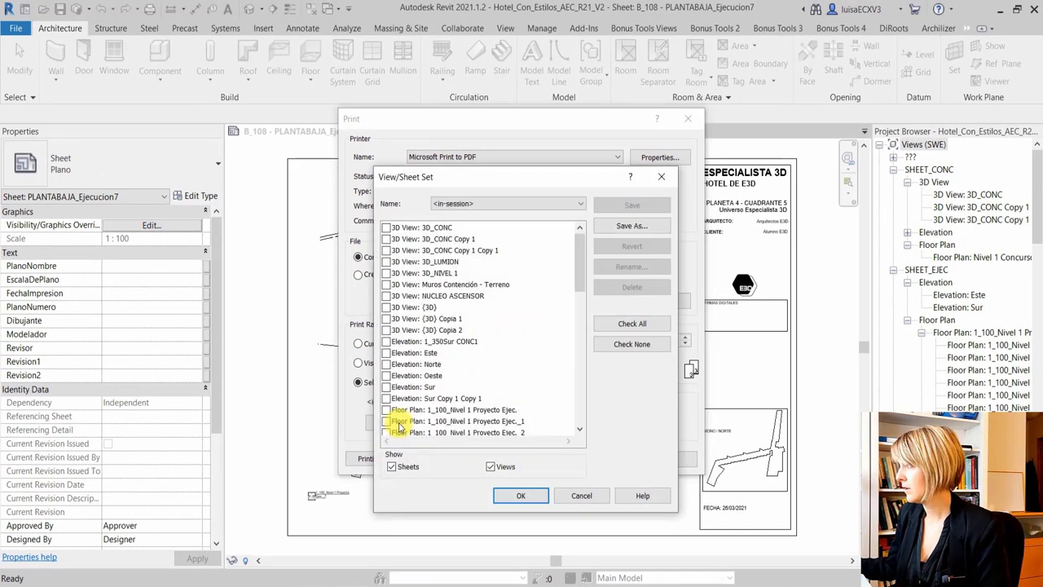
scroll(454, 344, "down", 1)
scroll(457, 350, "down", 5)
left_click(520, 495)
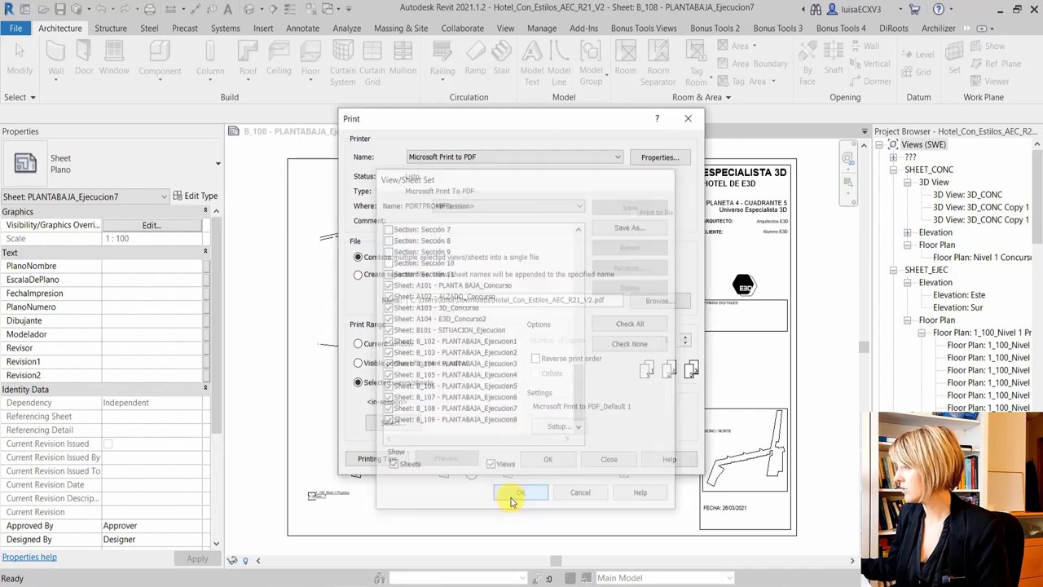
left_click(540, 521)
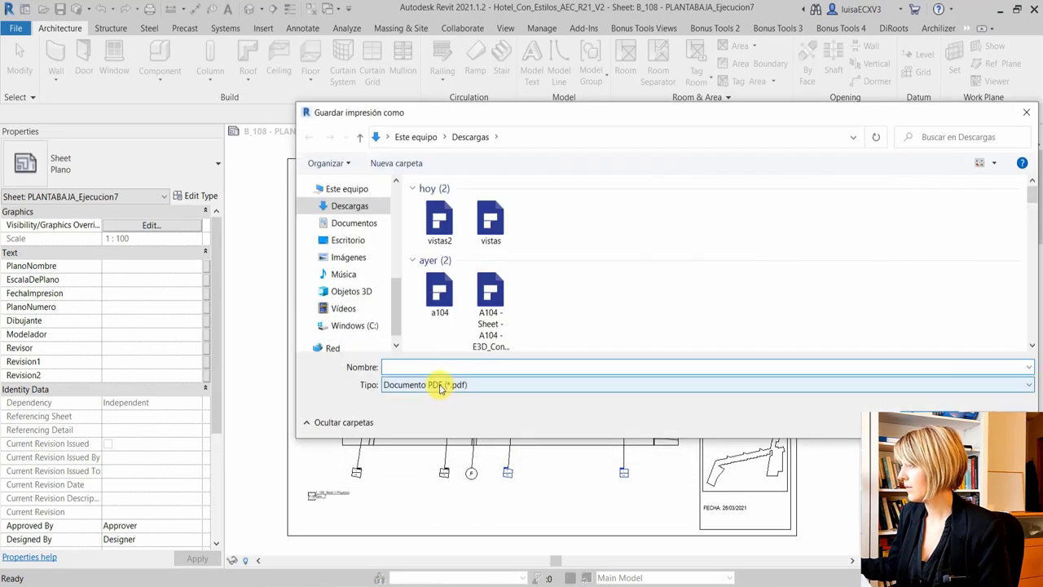
type("todoEn")
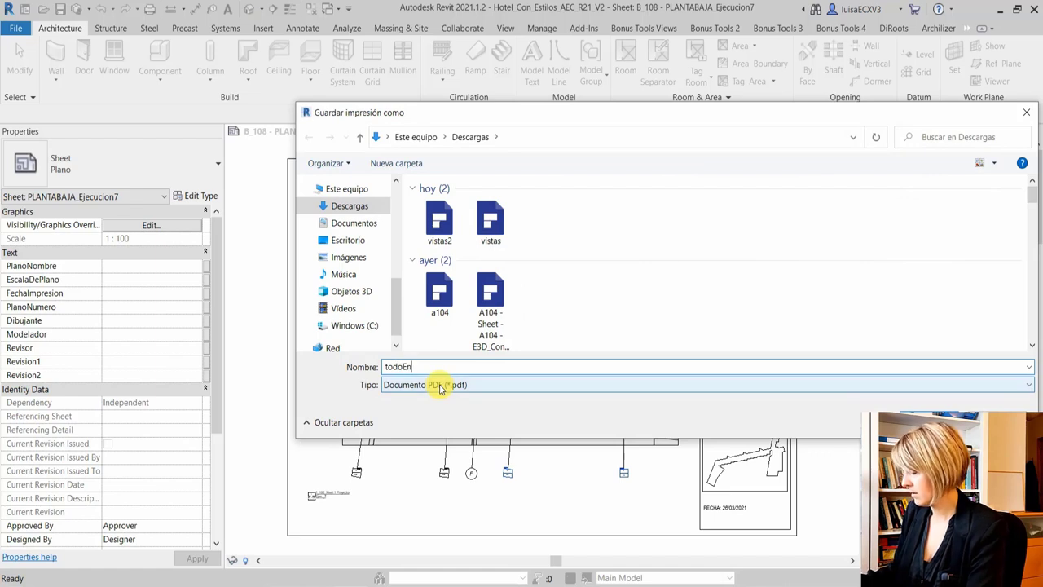
key("Return")
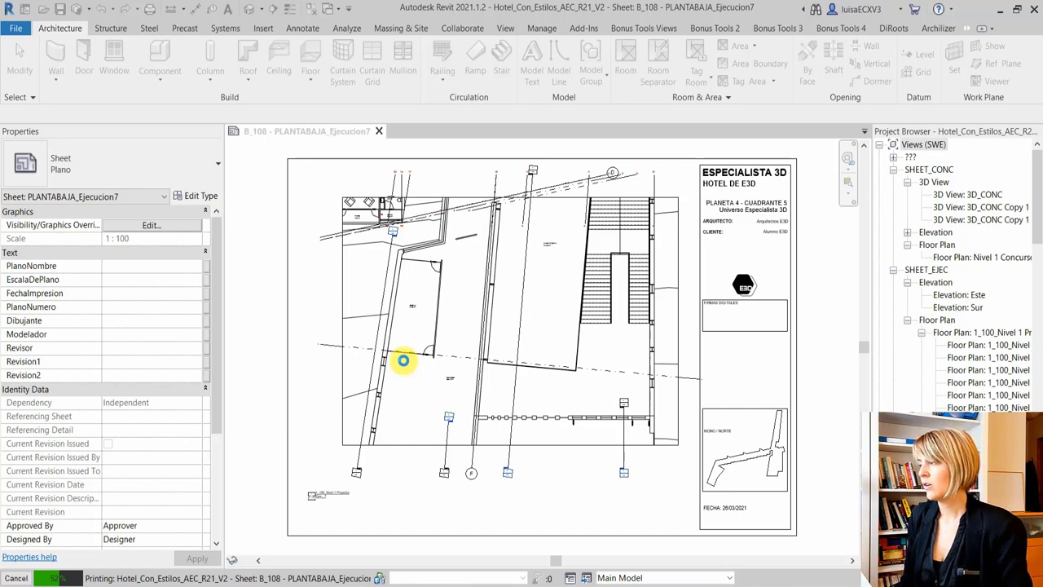
Activate the B_108 plan viewport and drag its split crop-region boundaries together into one region
double_click(403, 360)
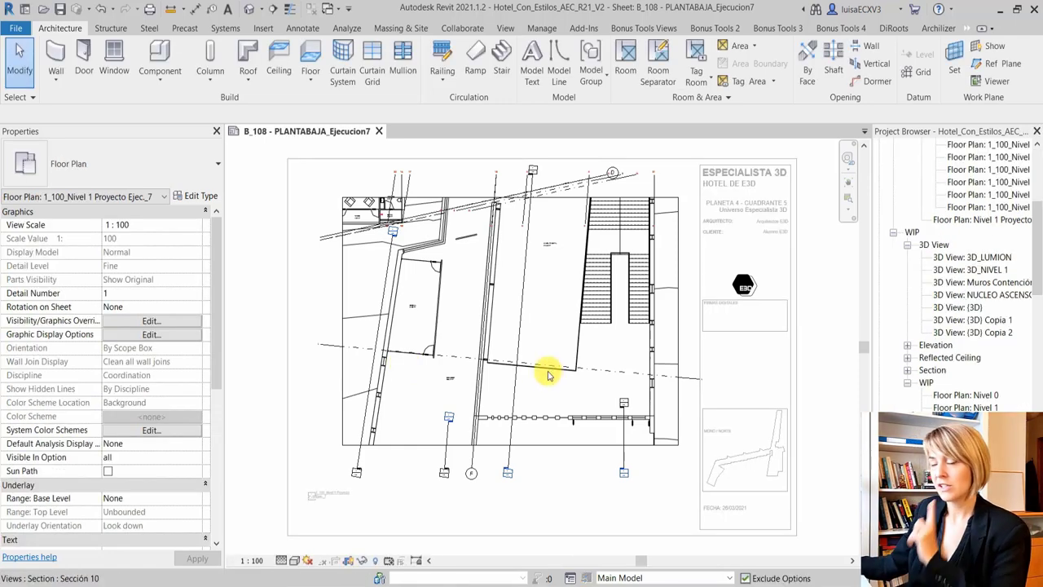
left_click(346, 347)
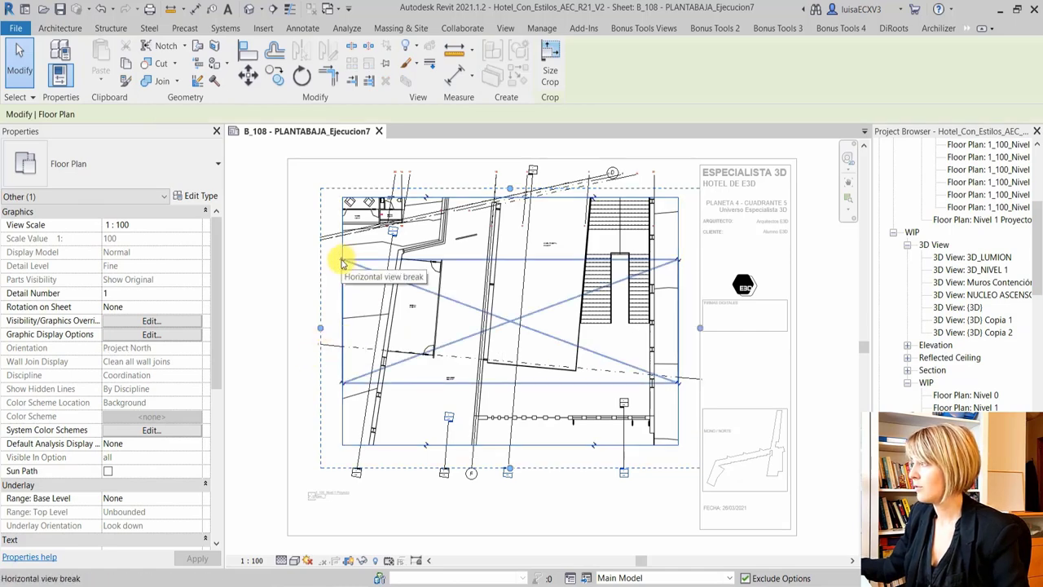
scroll(342, 262, "up", 5)
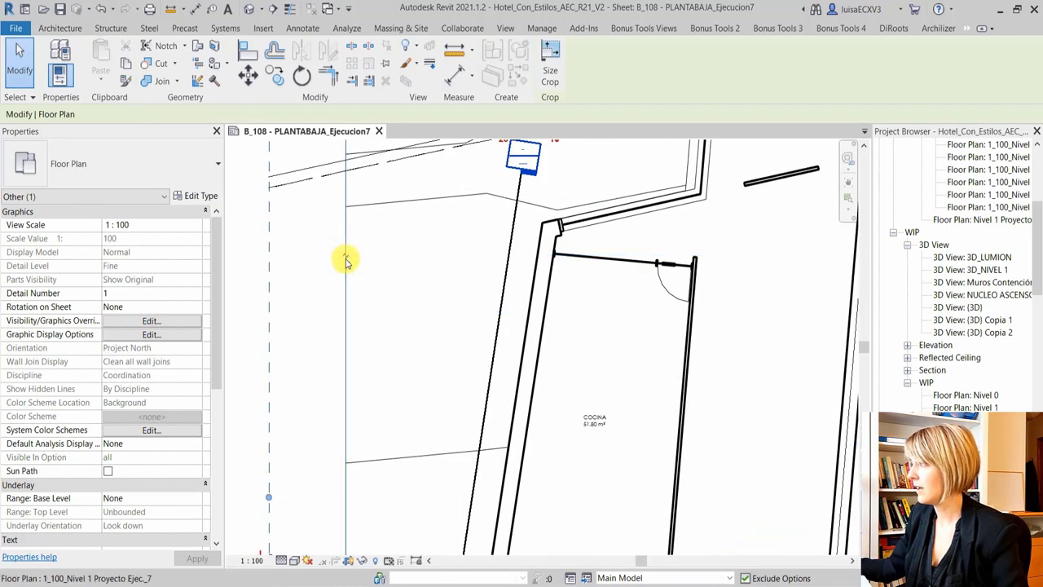
scroll(345, 260, "down", 2)
scroll(316, 272, "down", 4)
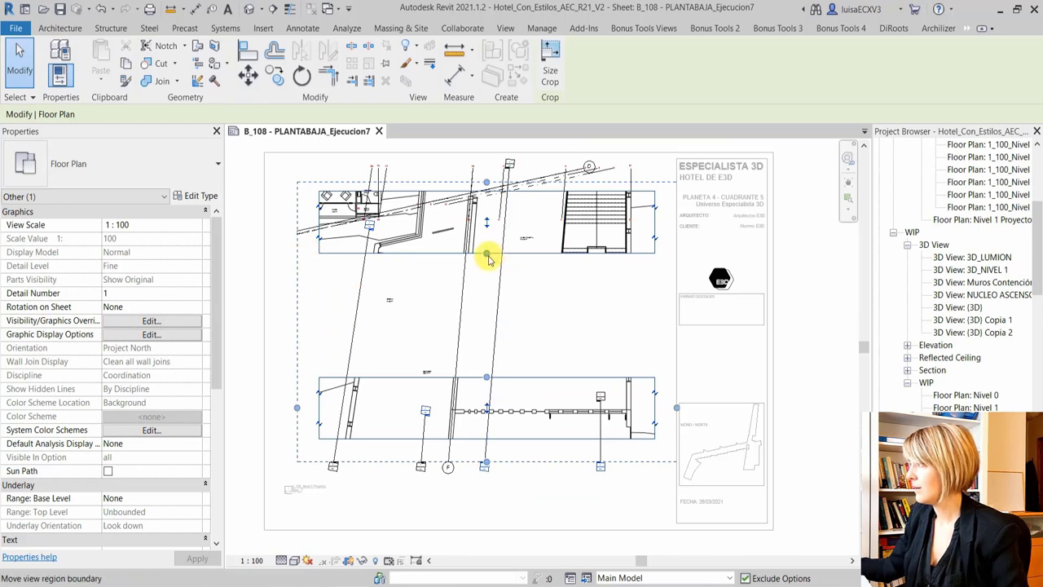
left_click_drag(491, 307, 487, 336)
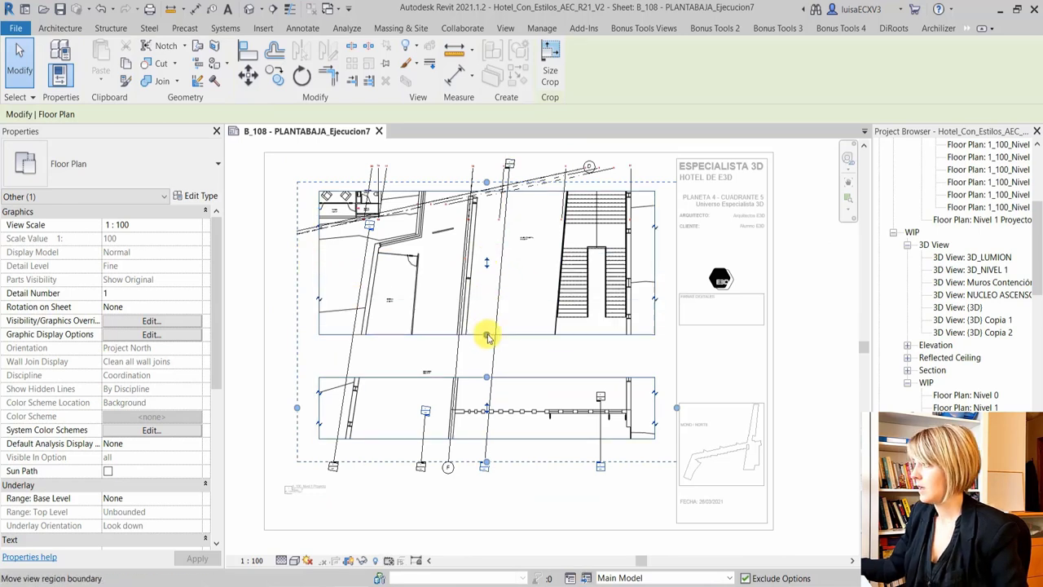
left_click_drag(498, 280, 498, 277)
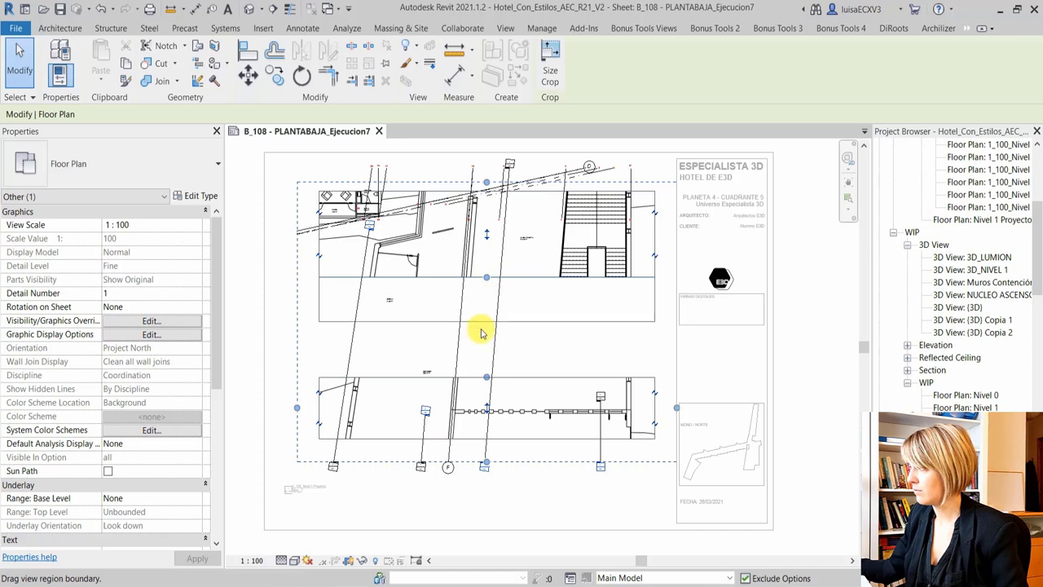
left_click_drag(477, 391, 478, 380)
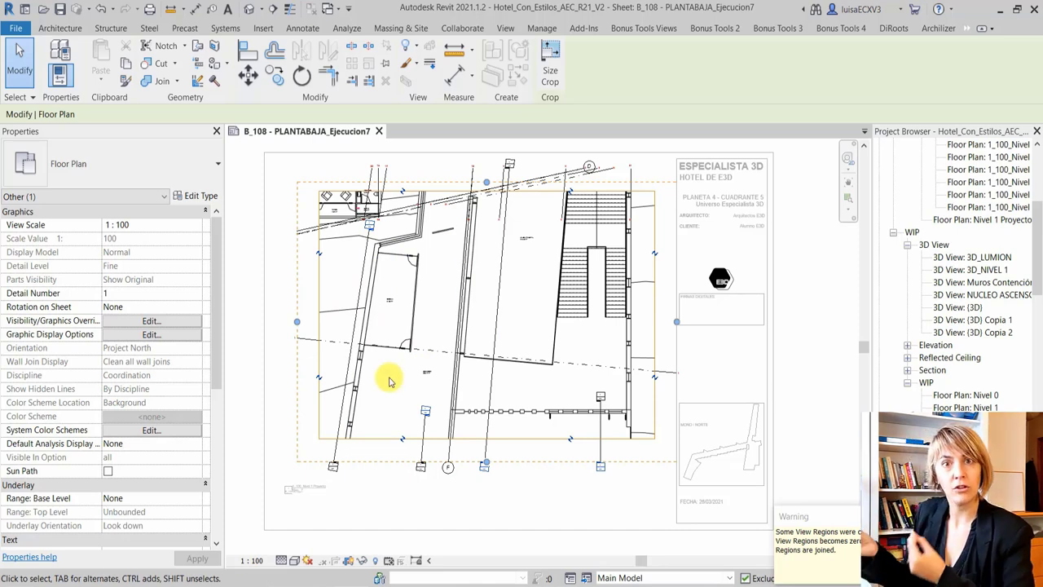
double_click(389, 380)
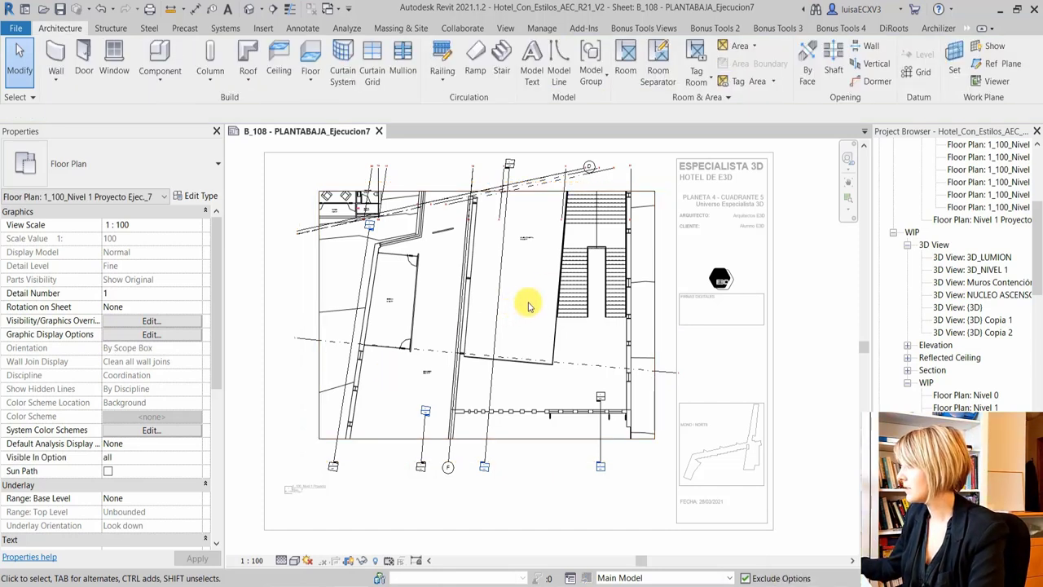
Sketch a rectangular plan region around the upper-left rooms of the B_108 plan and finish it
left_click(506, 29)
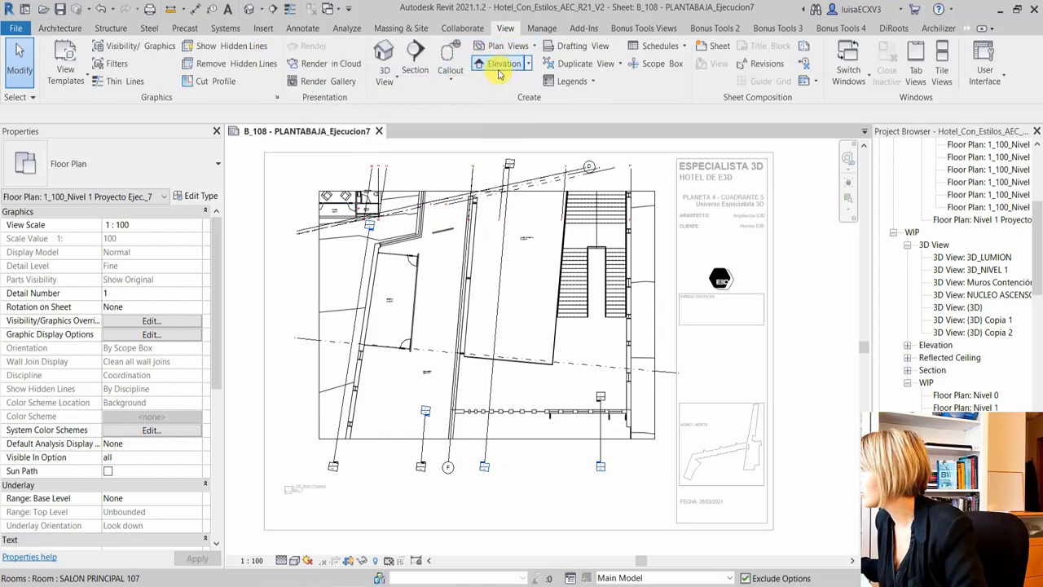
left_click(505, 46)
left_click(488, 162)
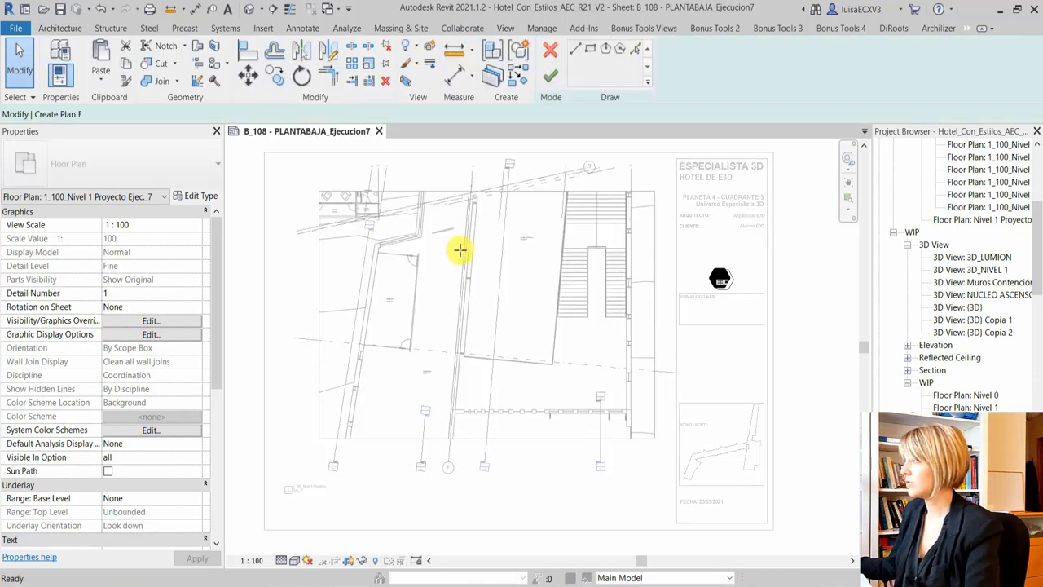
key("r")
key("c")
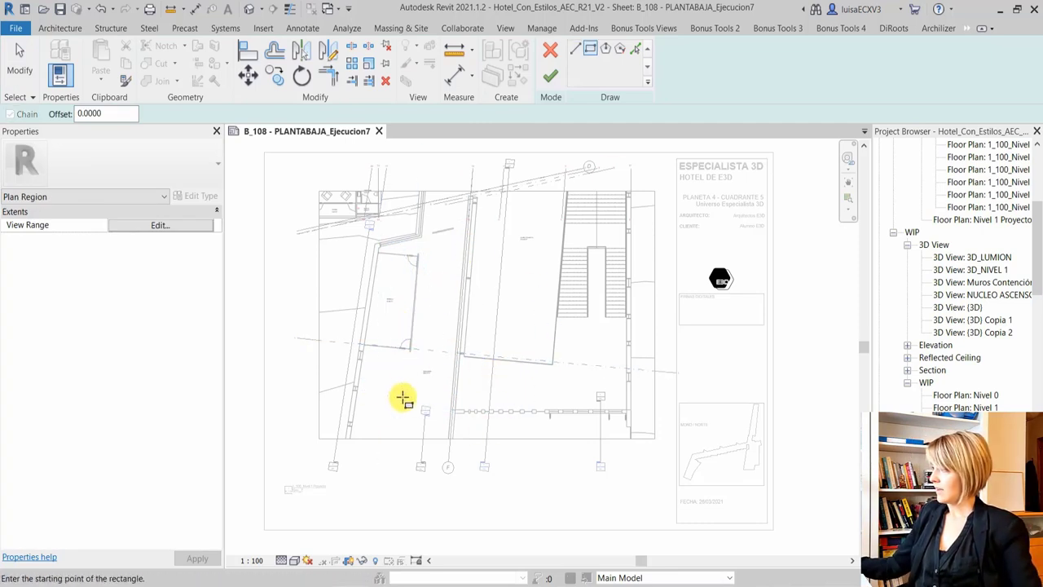
left_click(329, 238)
left_click(492, 371)
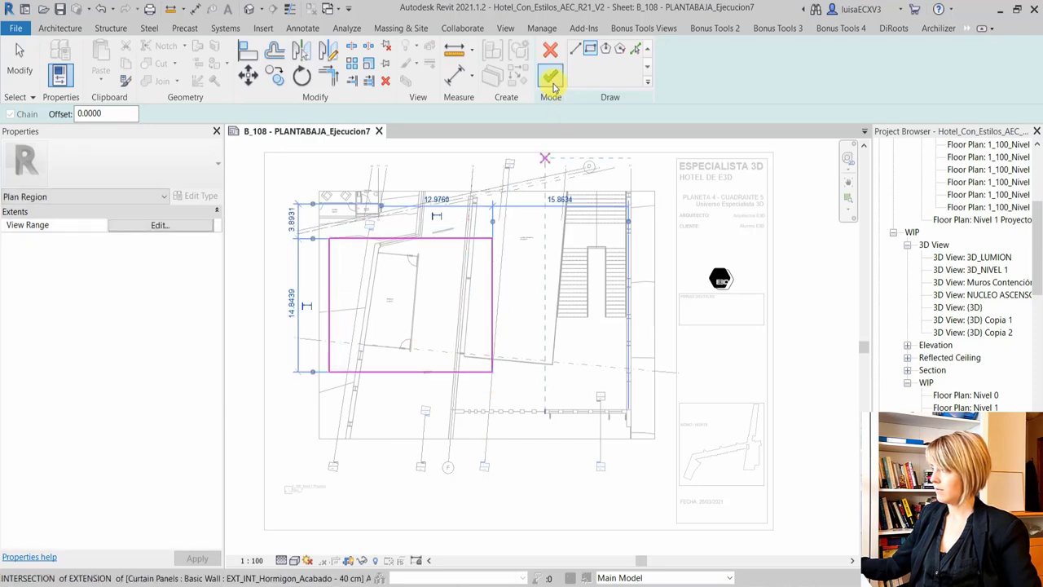
left_click(551, 79)
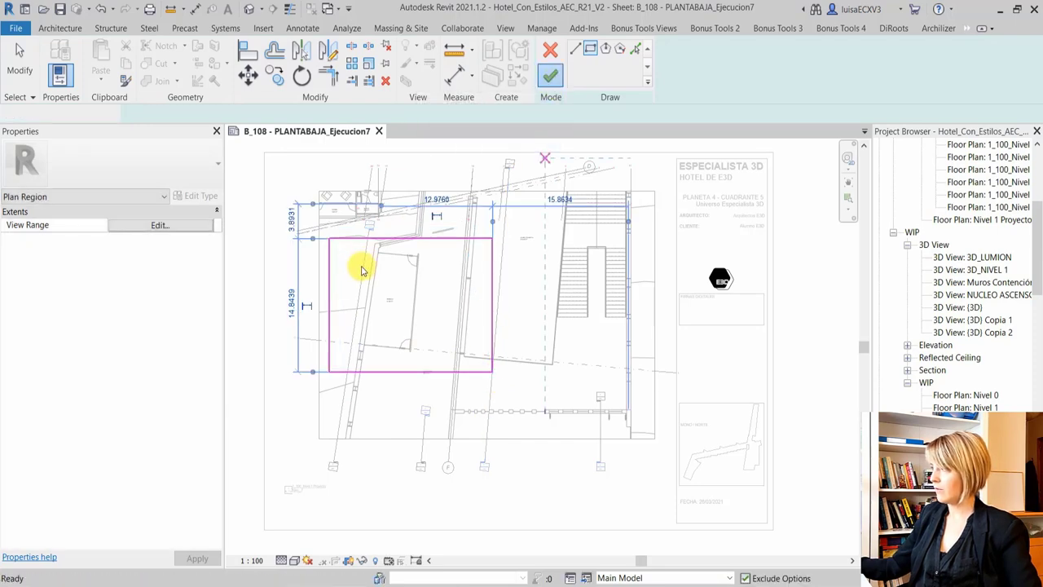
Set the plan region's view range to Top offset 12 and Cut plane offset 10, dismissing the room-tag warning
left_click(159, 225)
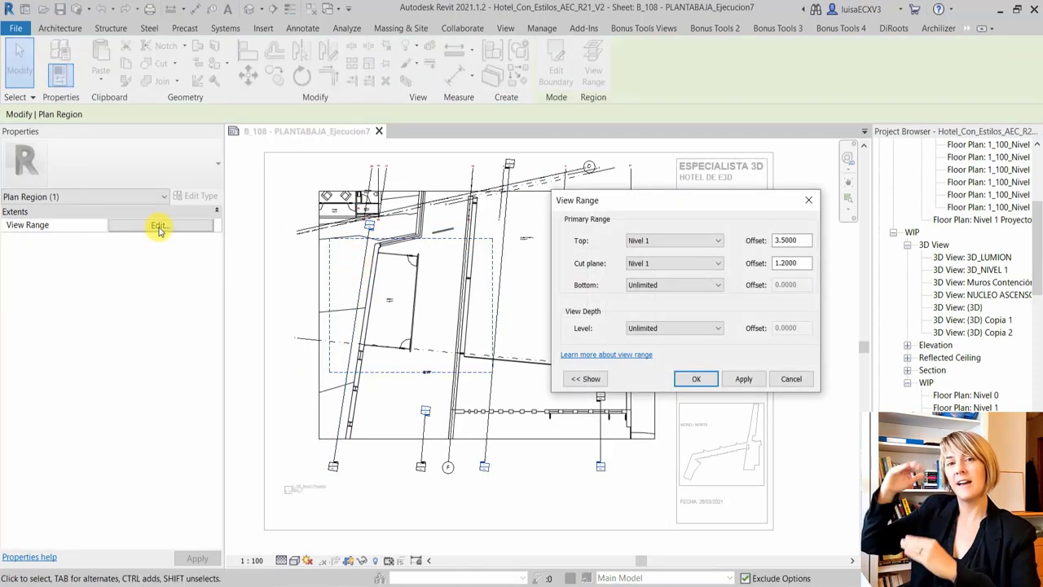
left_click_drag(679, 206, 605, 237)
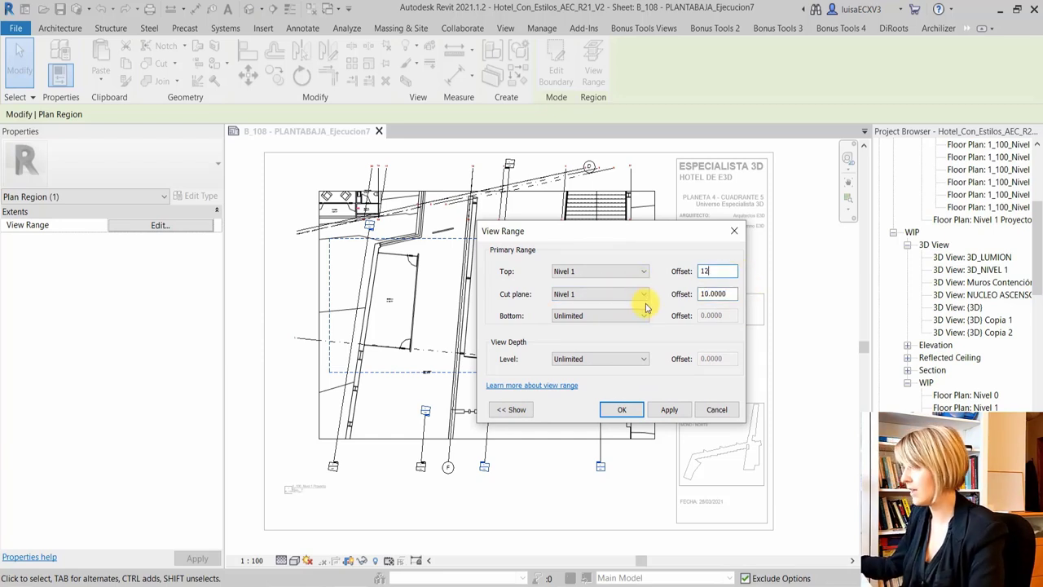
left_click(624, 409)
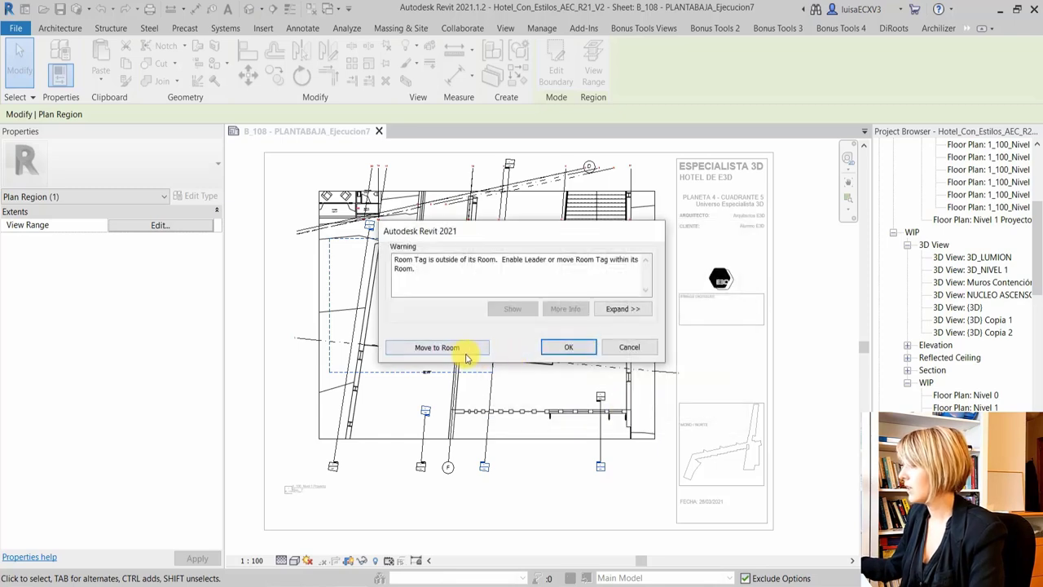
left_click(567, 349)
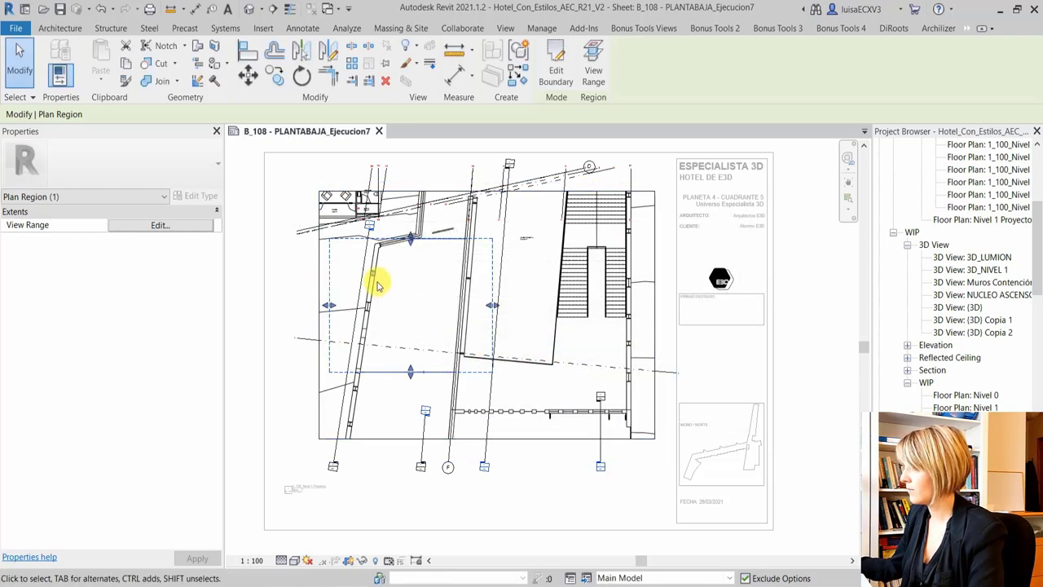
scroll(375, 292, "up", 2)
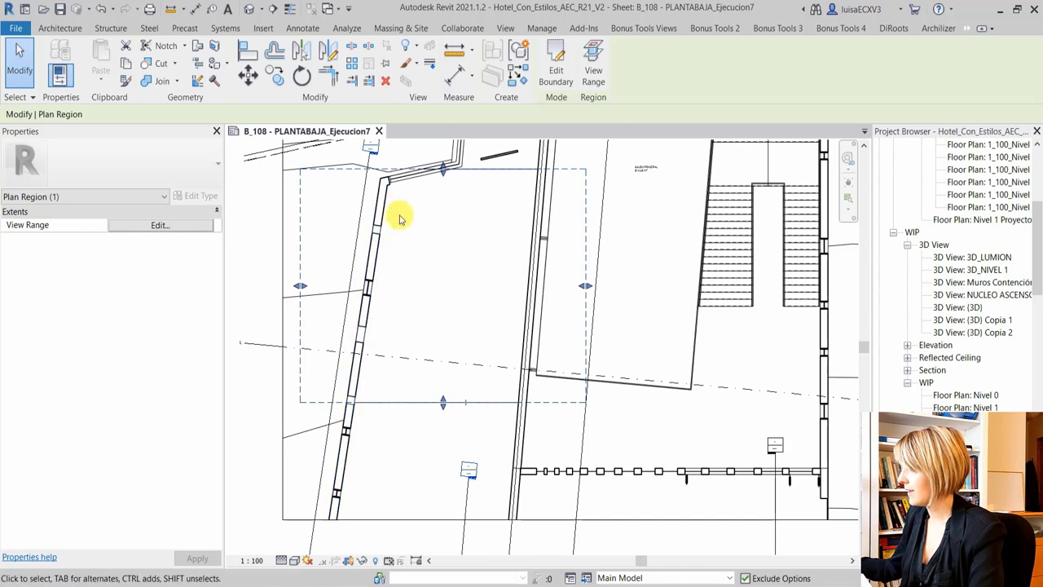
scroll(380, 366, "down", 1)
scroll(384, 338, "down", 1)
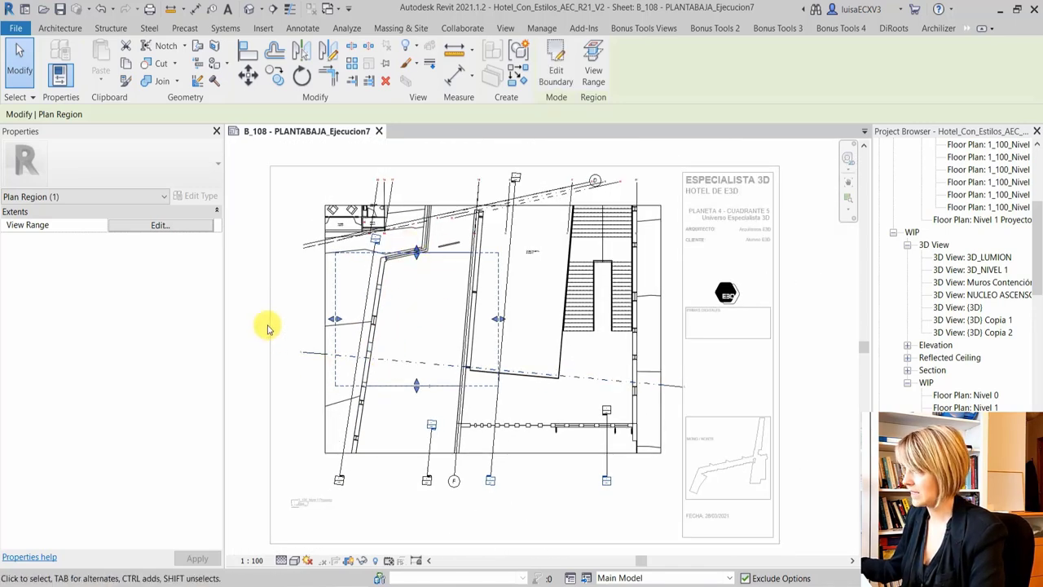
Reopen the plan region's view range to check it, then clear the region selection
left_click(193, 231)
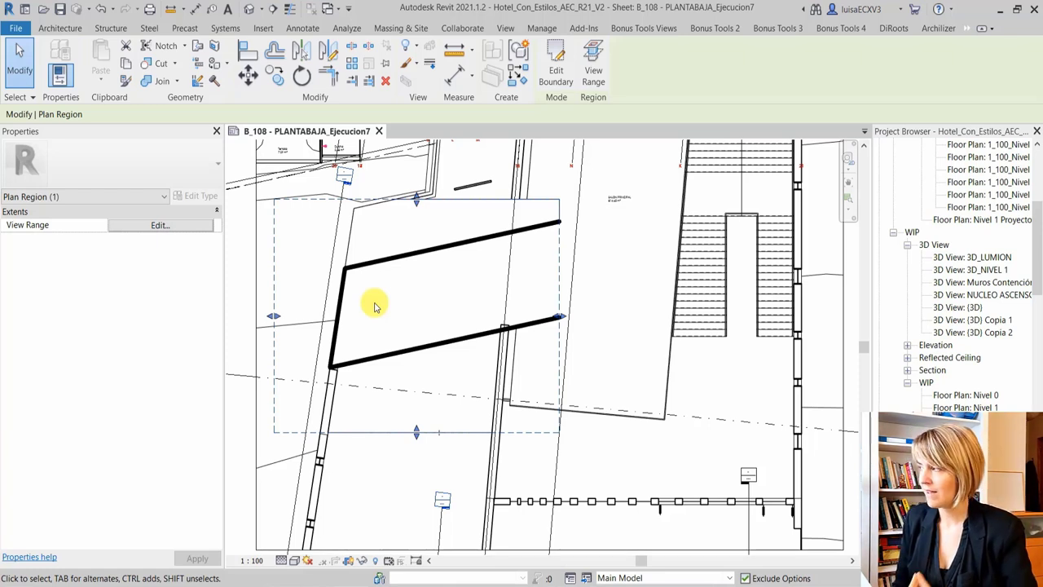
left_click(301, 278)
left_click(277, 280)
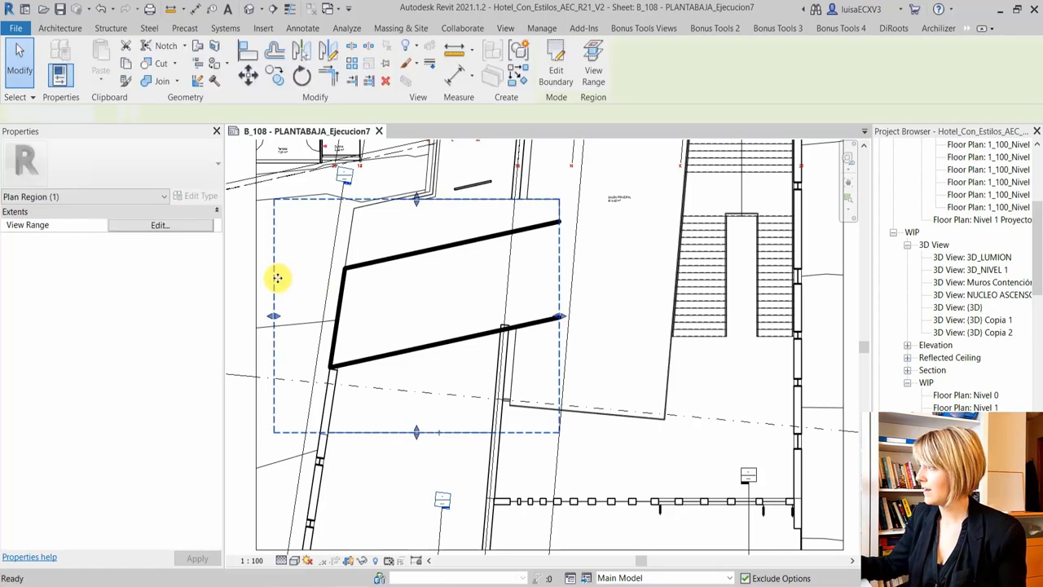
key("Escape")
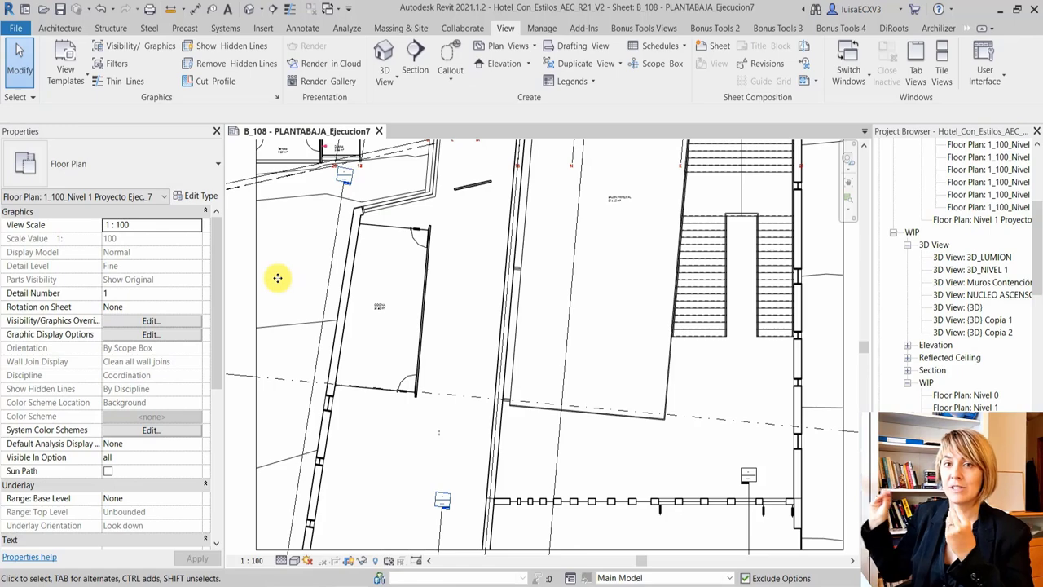